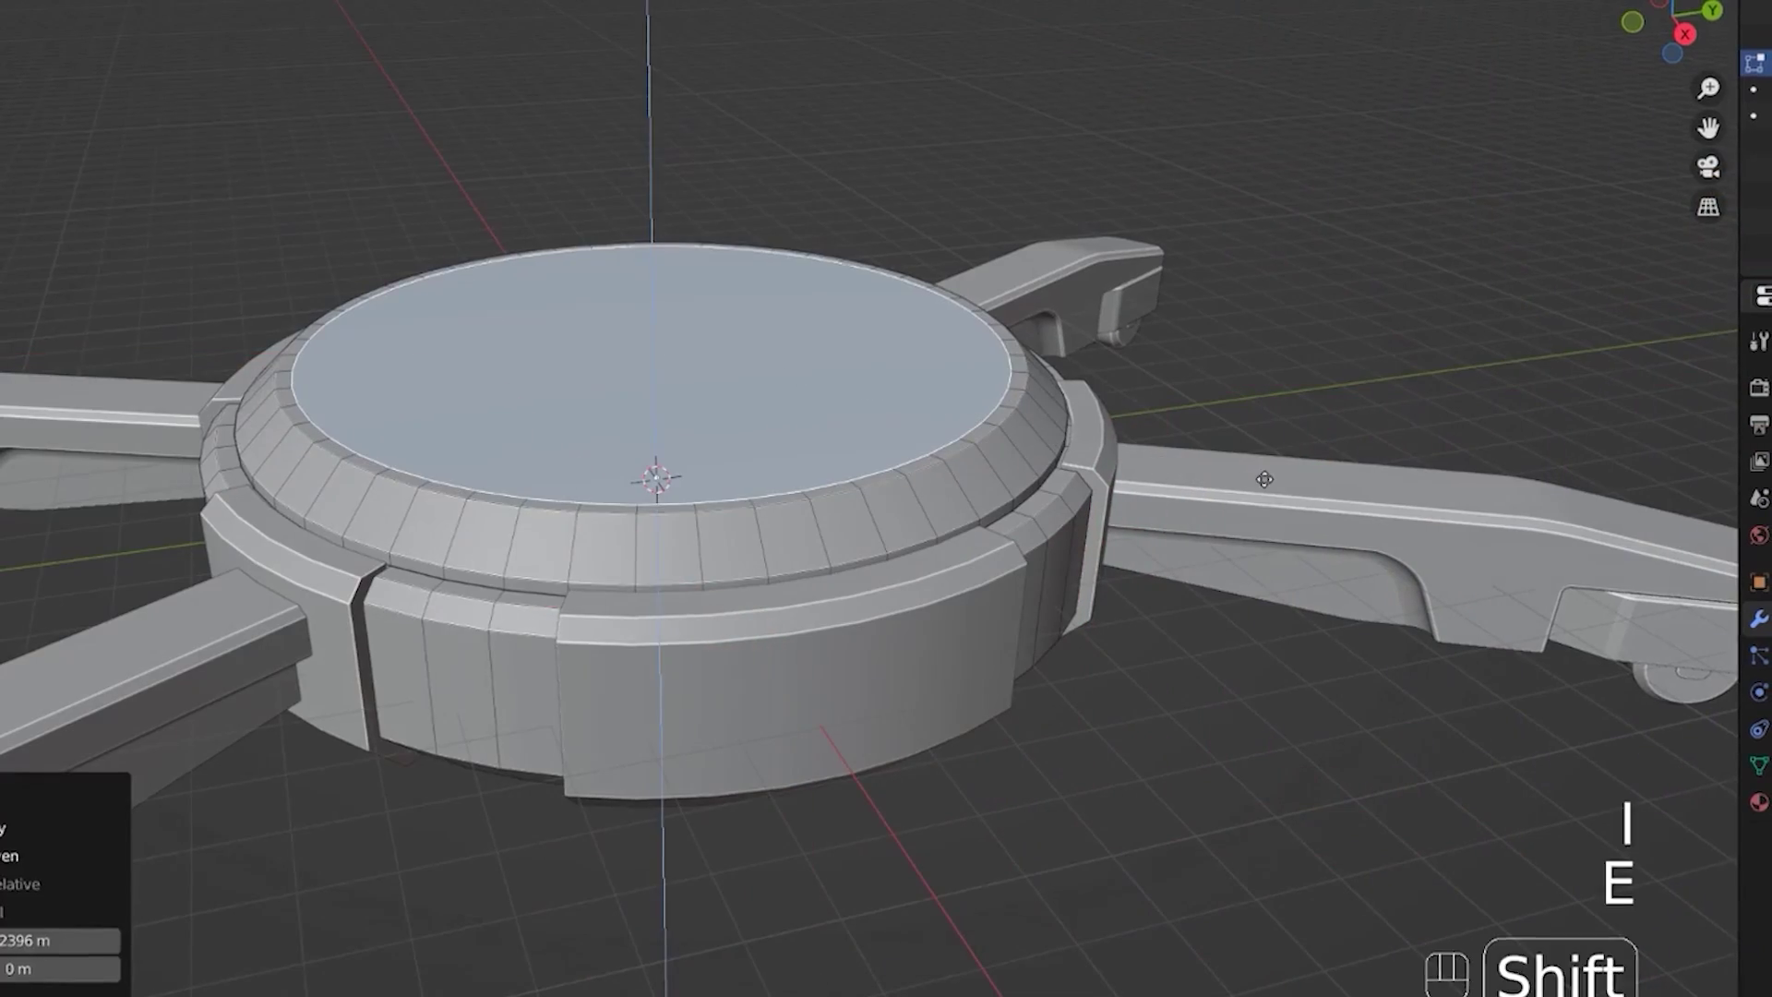
Extrude the base's top disc and stretch half of its outline along Y into an elongated rounded platform.
key(e)
click(778, 558)
key(g)
key(y)
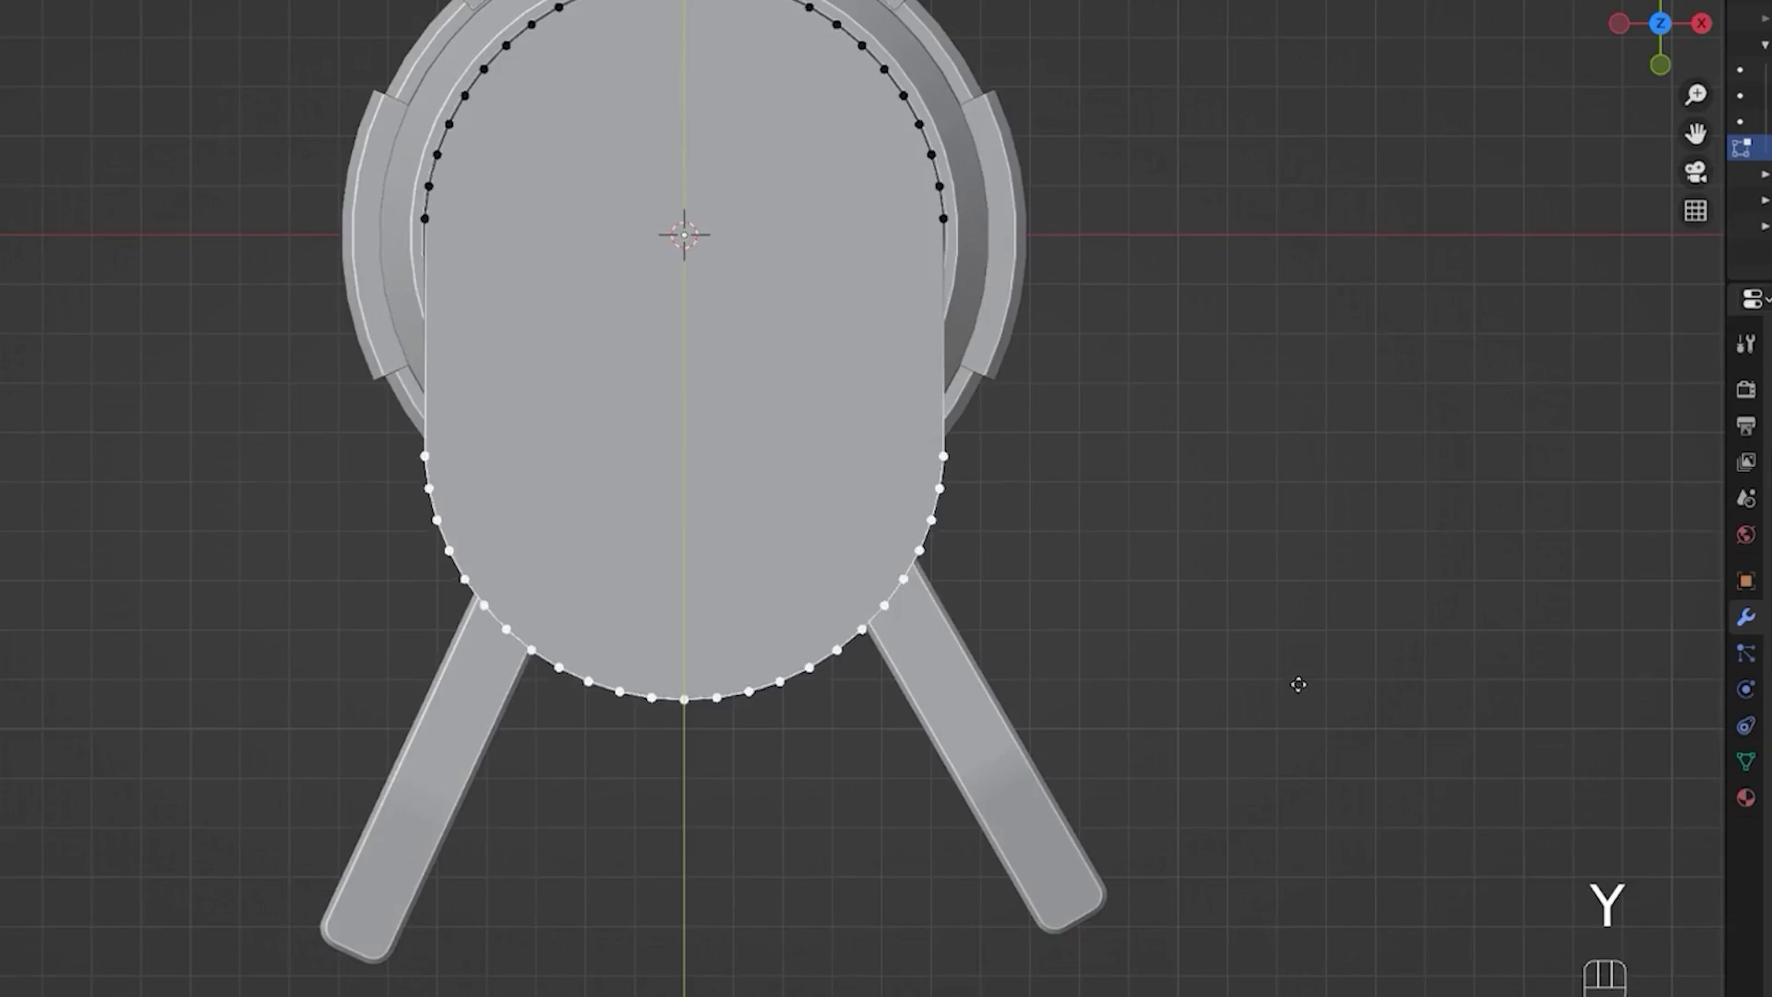
click(1297, 684)
shift+middle_drag(1522, 701, 1602, 855)
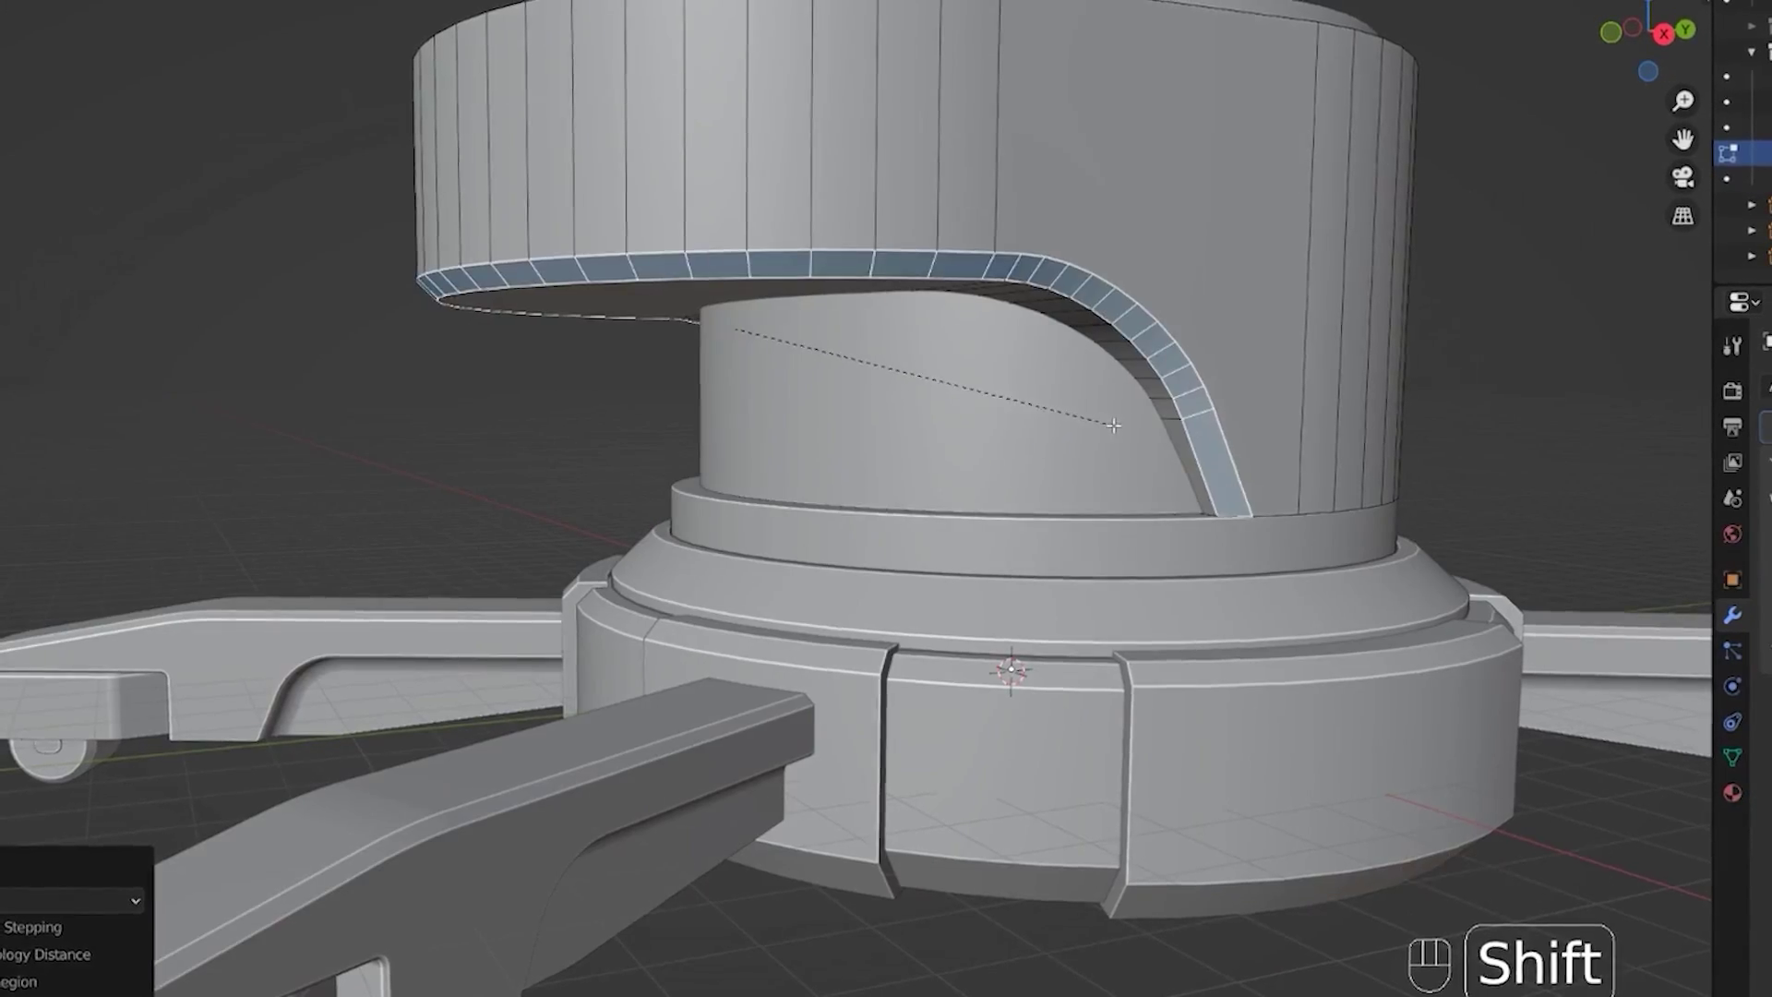
Bevel the cutter block's lower edge into a multi-segment curve and add several loop cuts across the block.
key(ctrl+b)
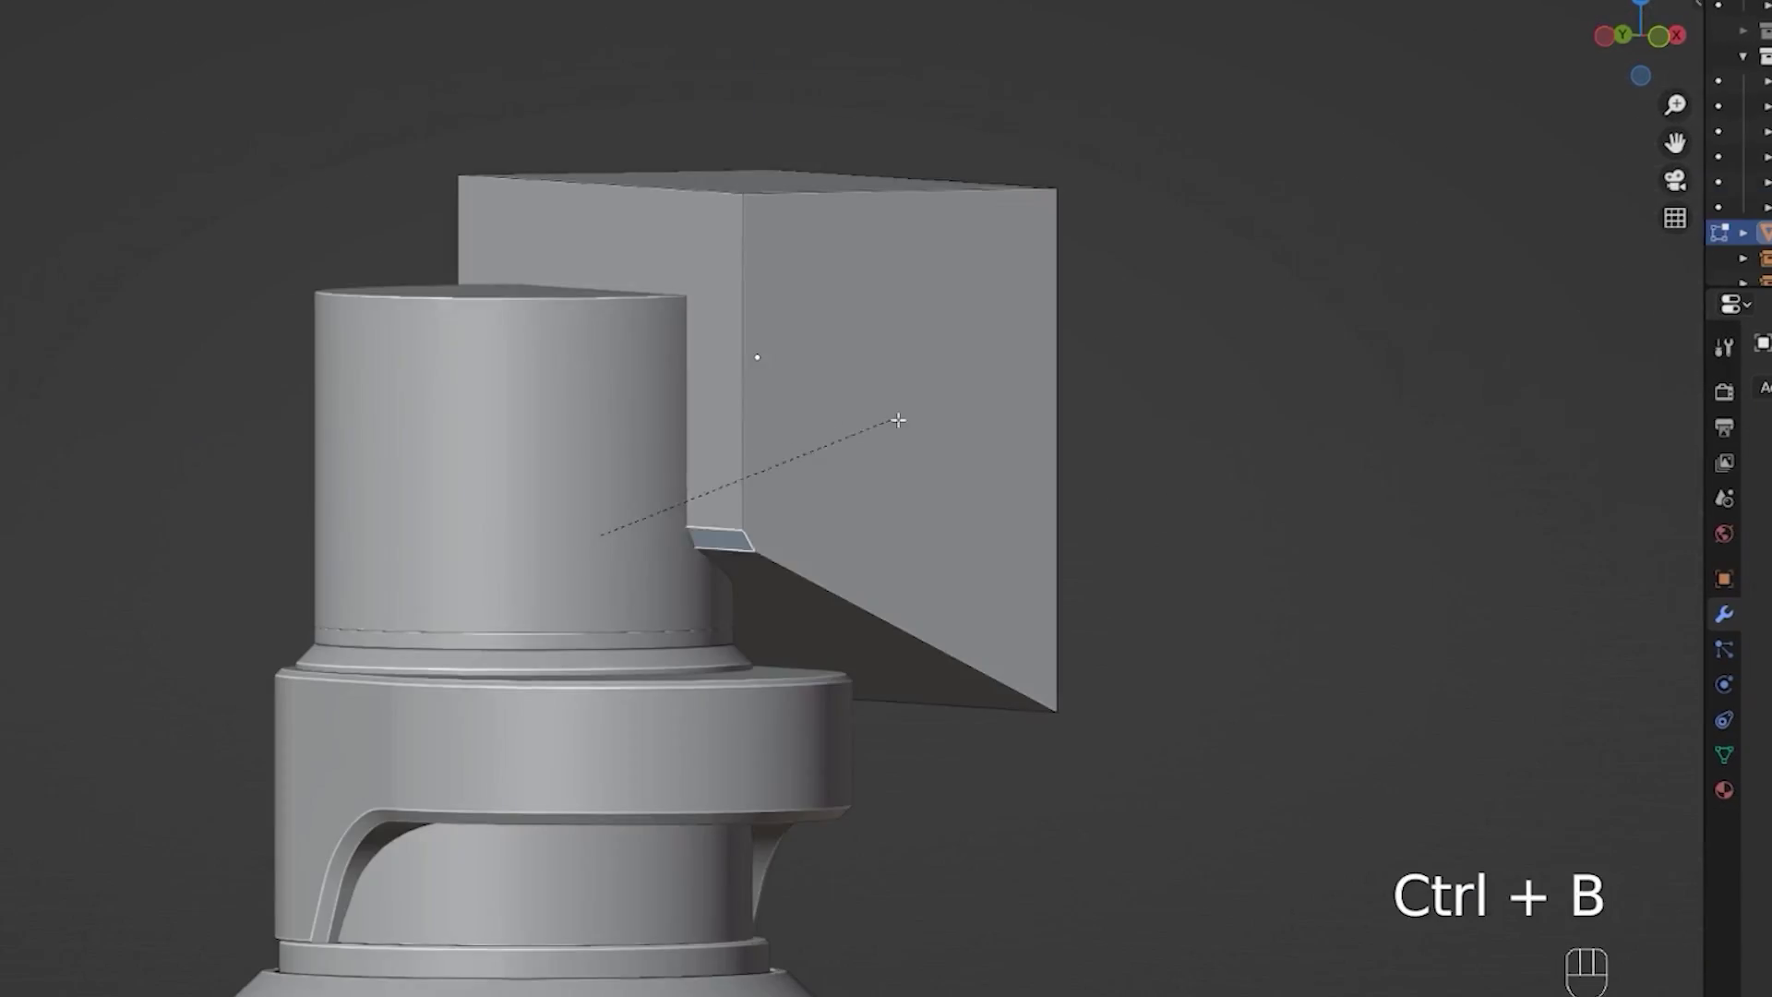
scroll(898, 420, up, 3)
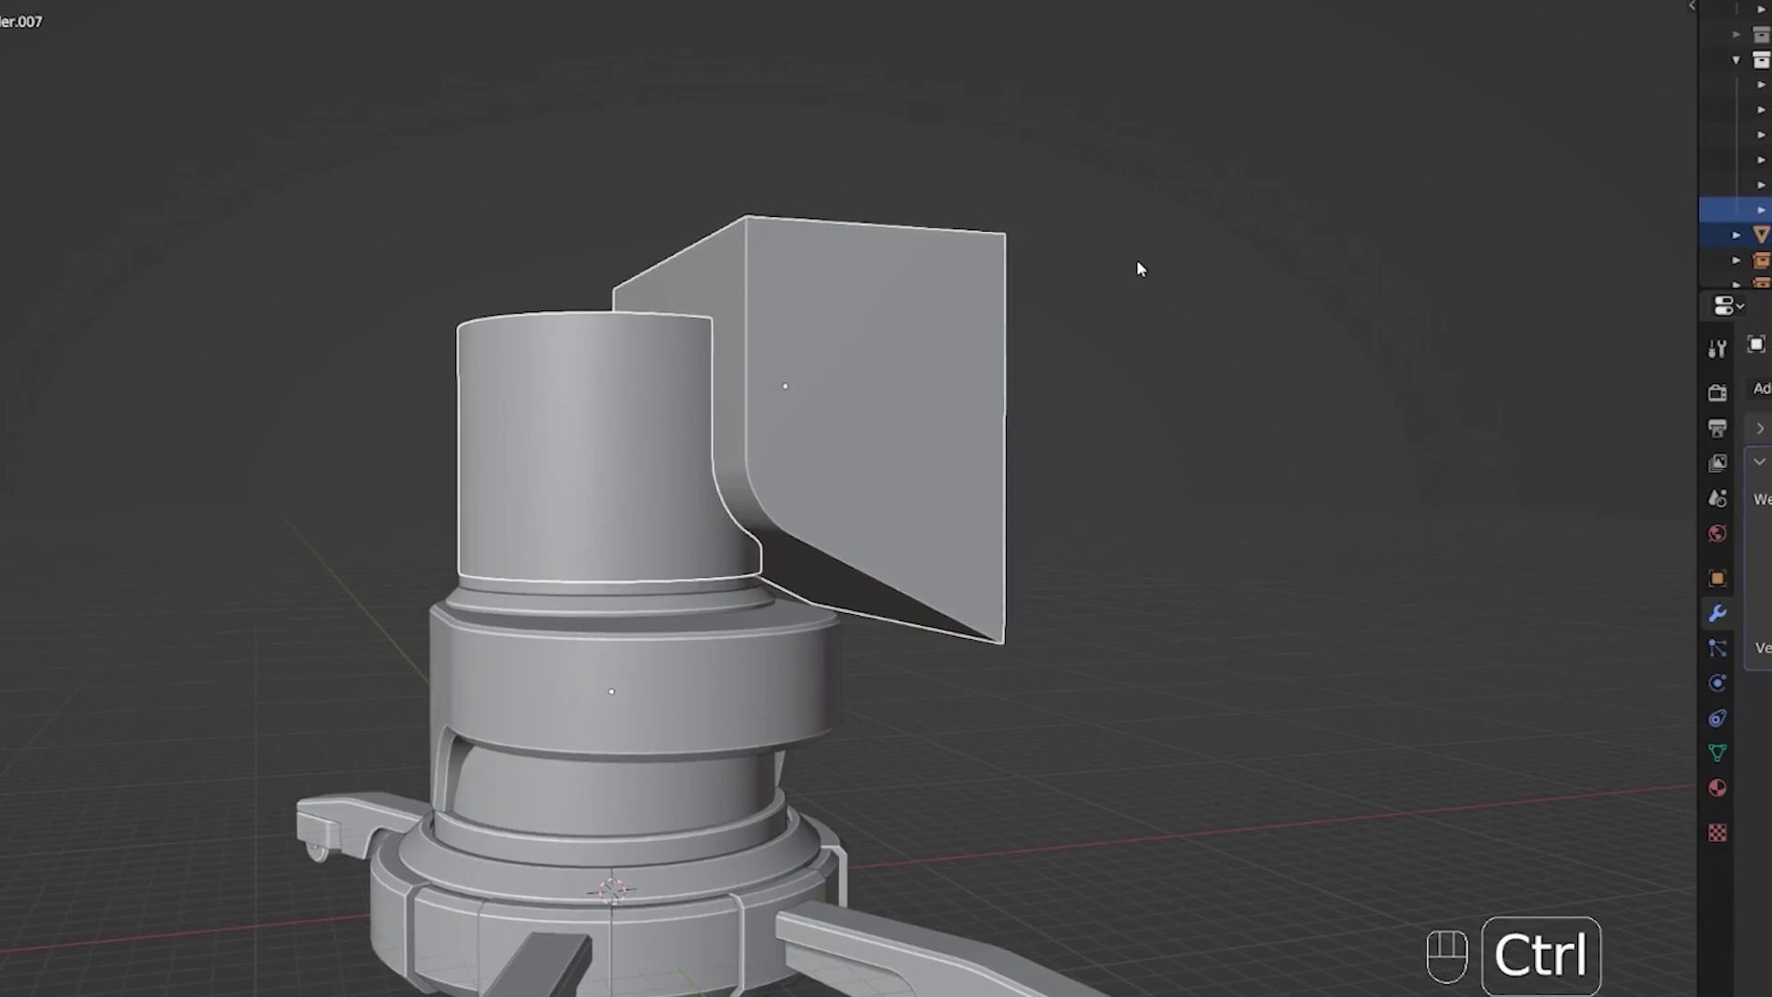
key(ctrl+r)
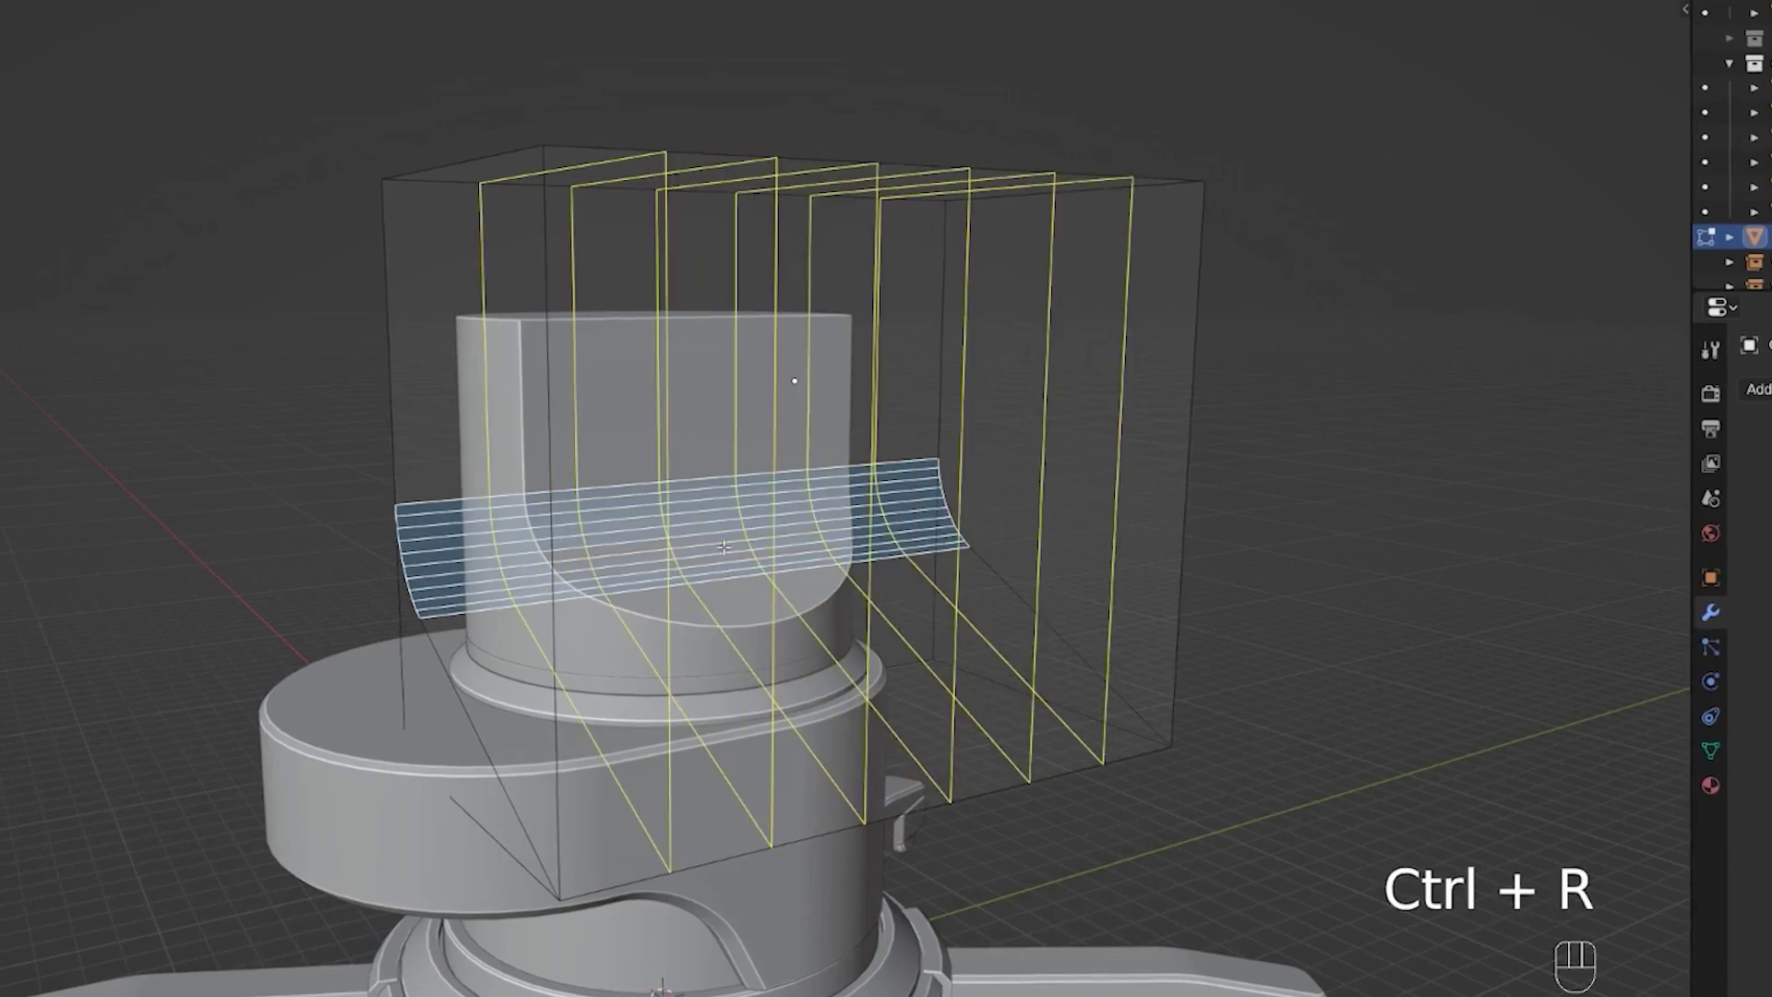
scroll(723, 546, up, 5)
Slide the arm block's edge loop along Y and raise the outer end's underside along Z to form a taper.
key(g)
key(x)
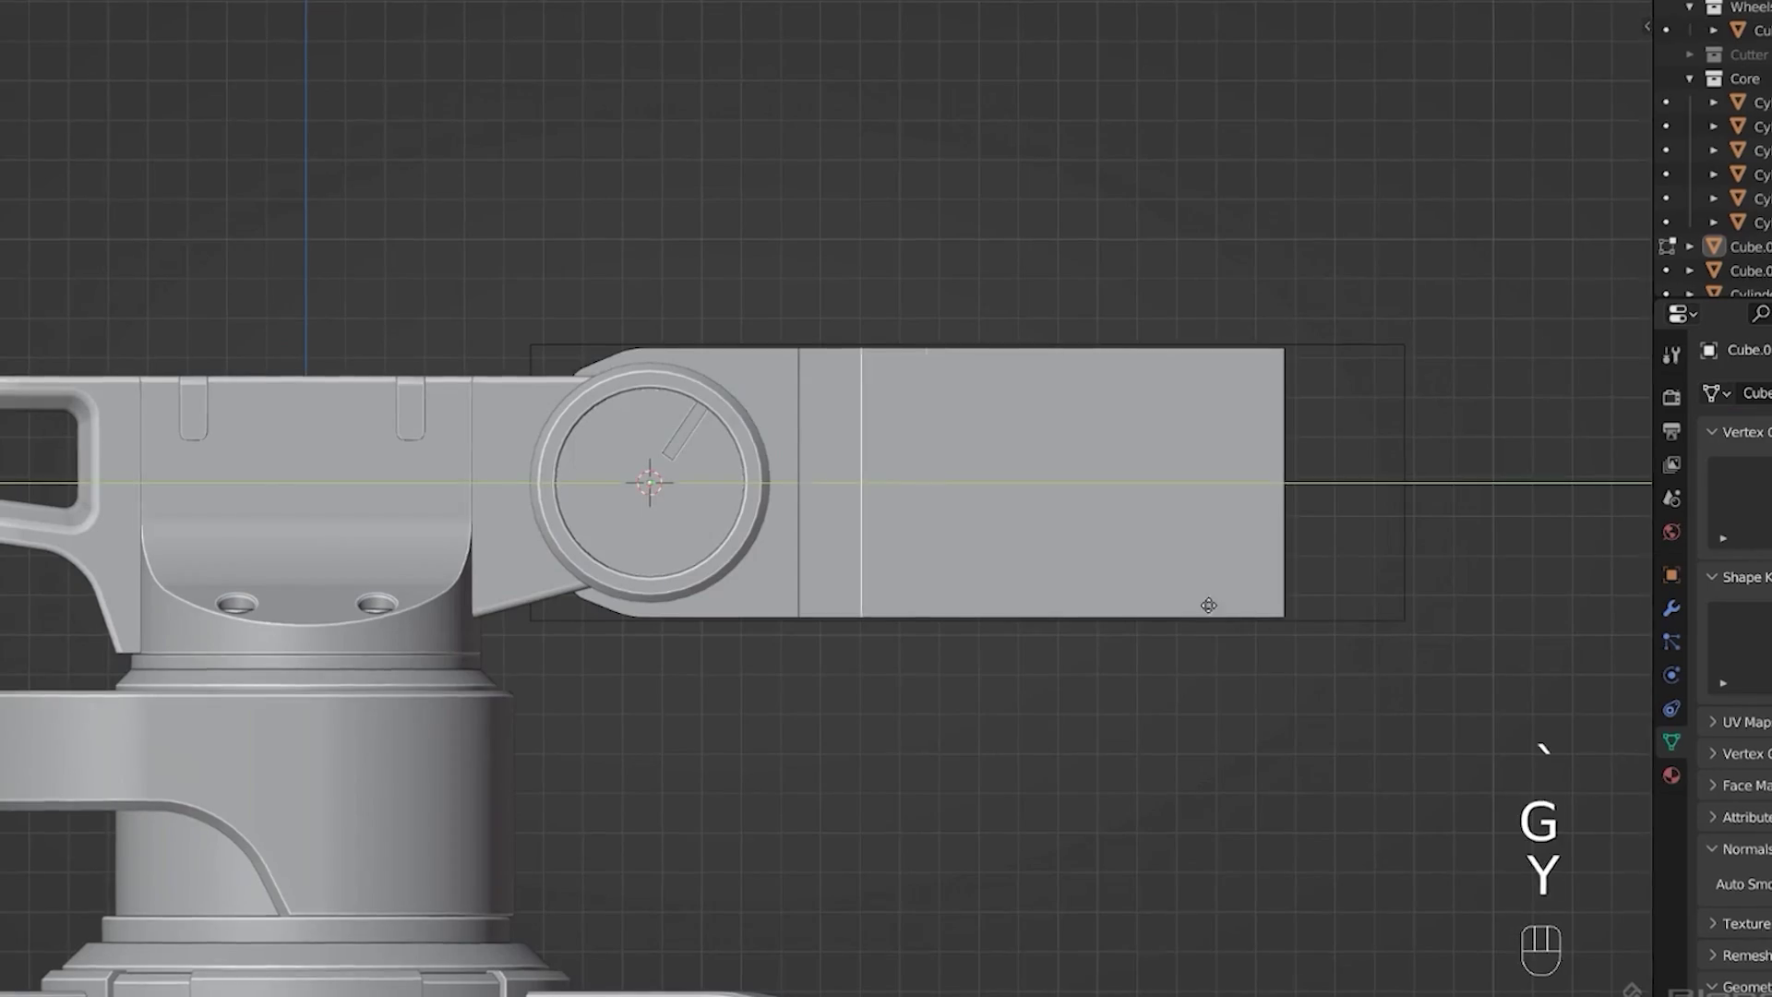
key(g)
key(z)
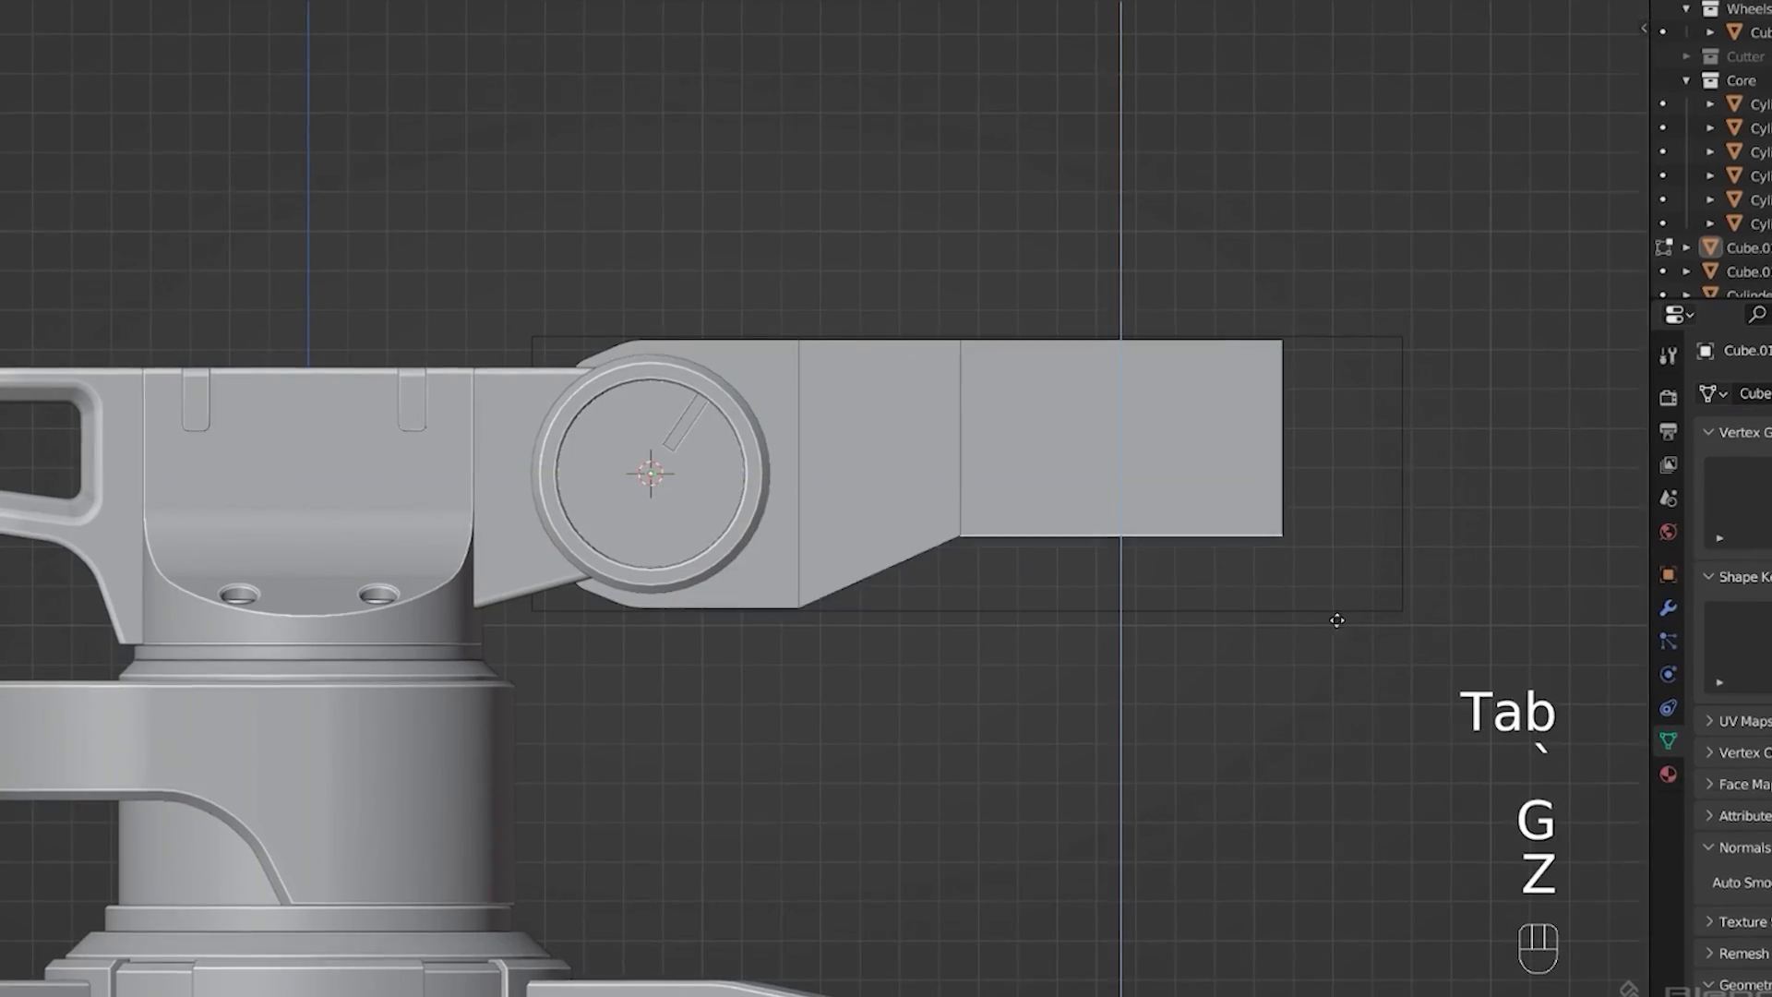
Round the corner edges of the trapezoidal cutter beside the arm's first cutout with a bevel.
key(ctrl+b)
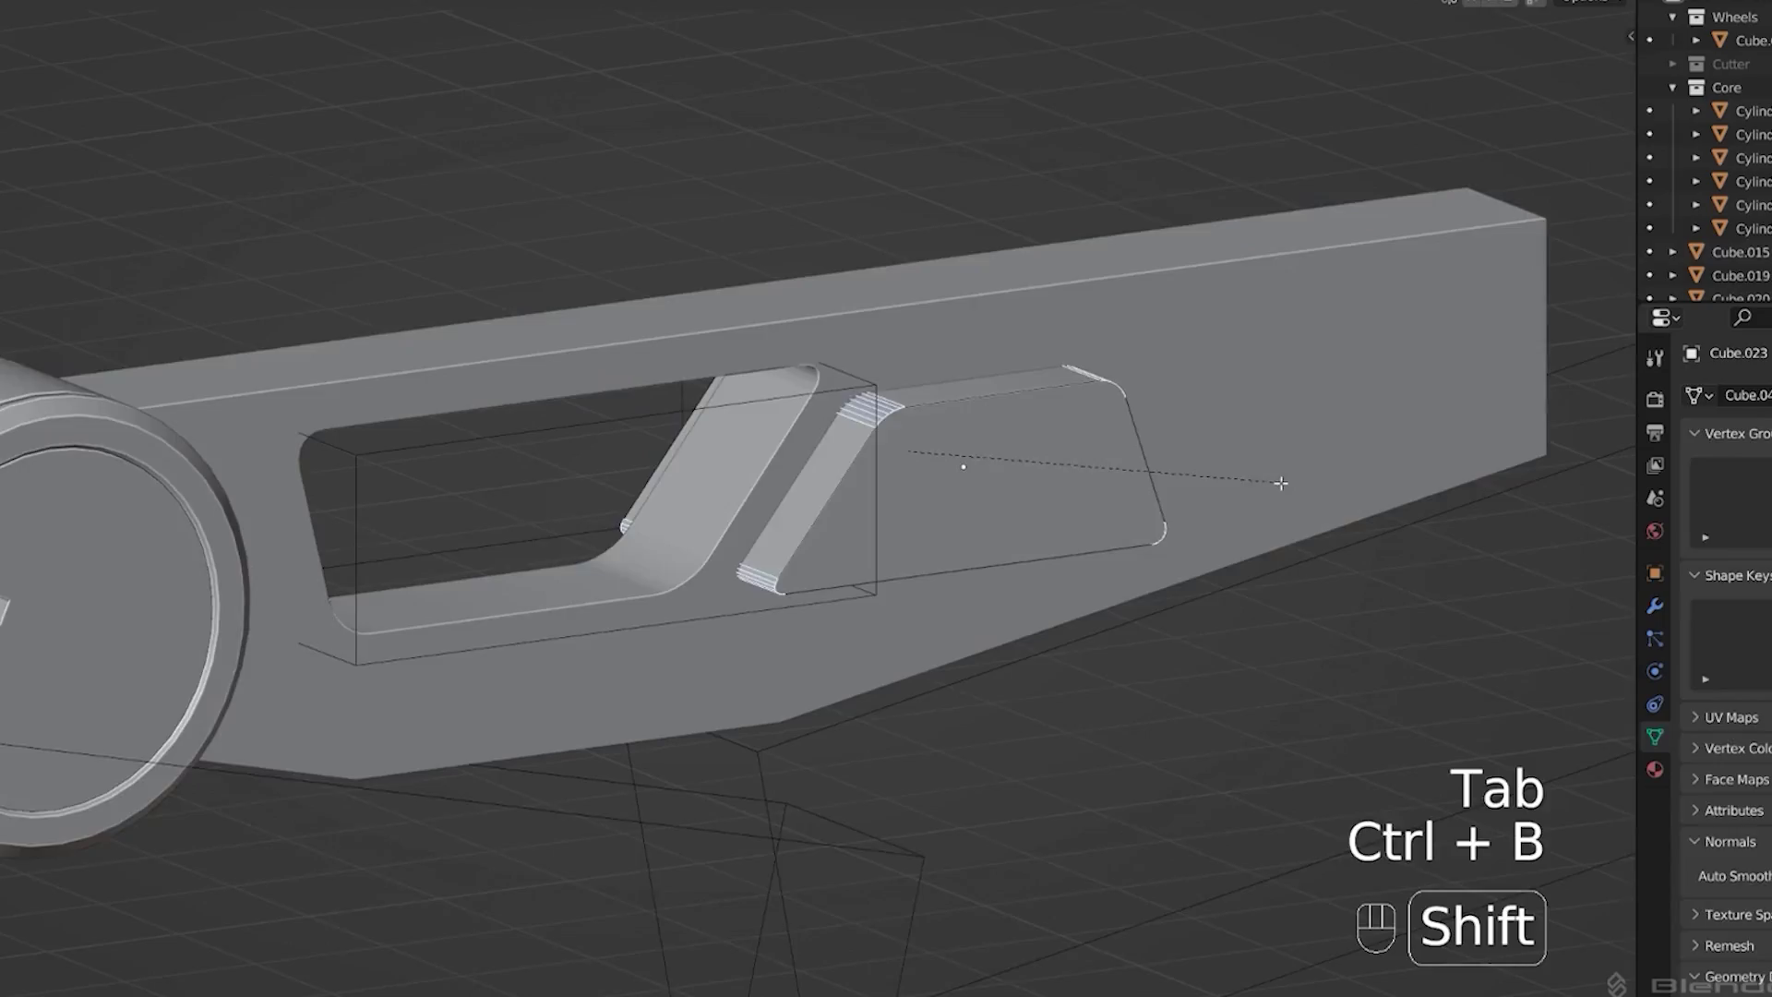
key(r)
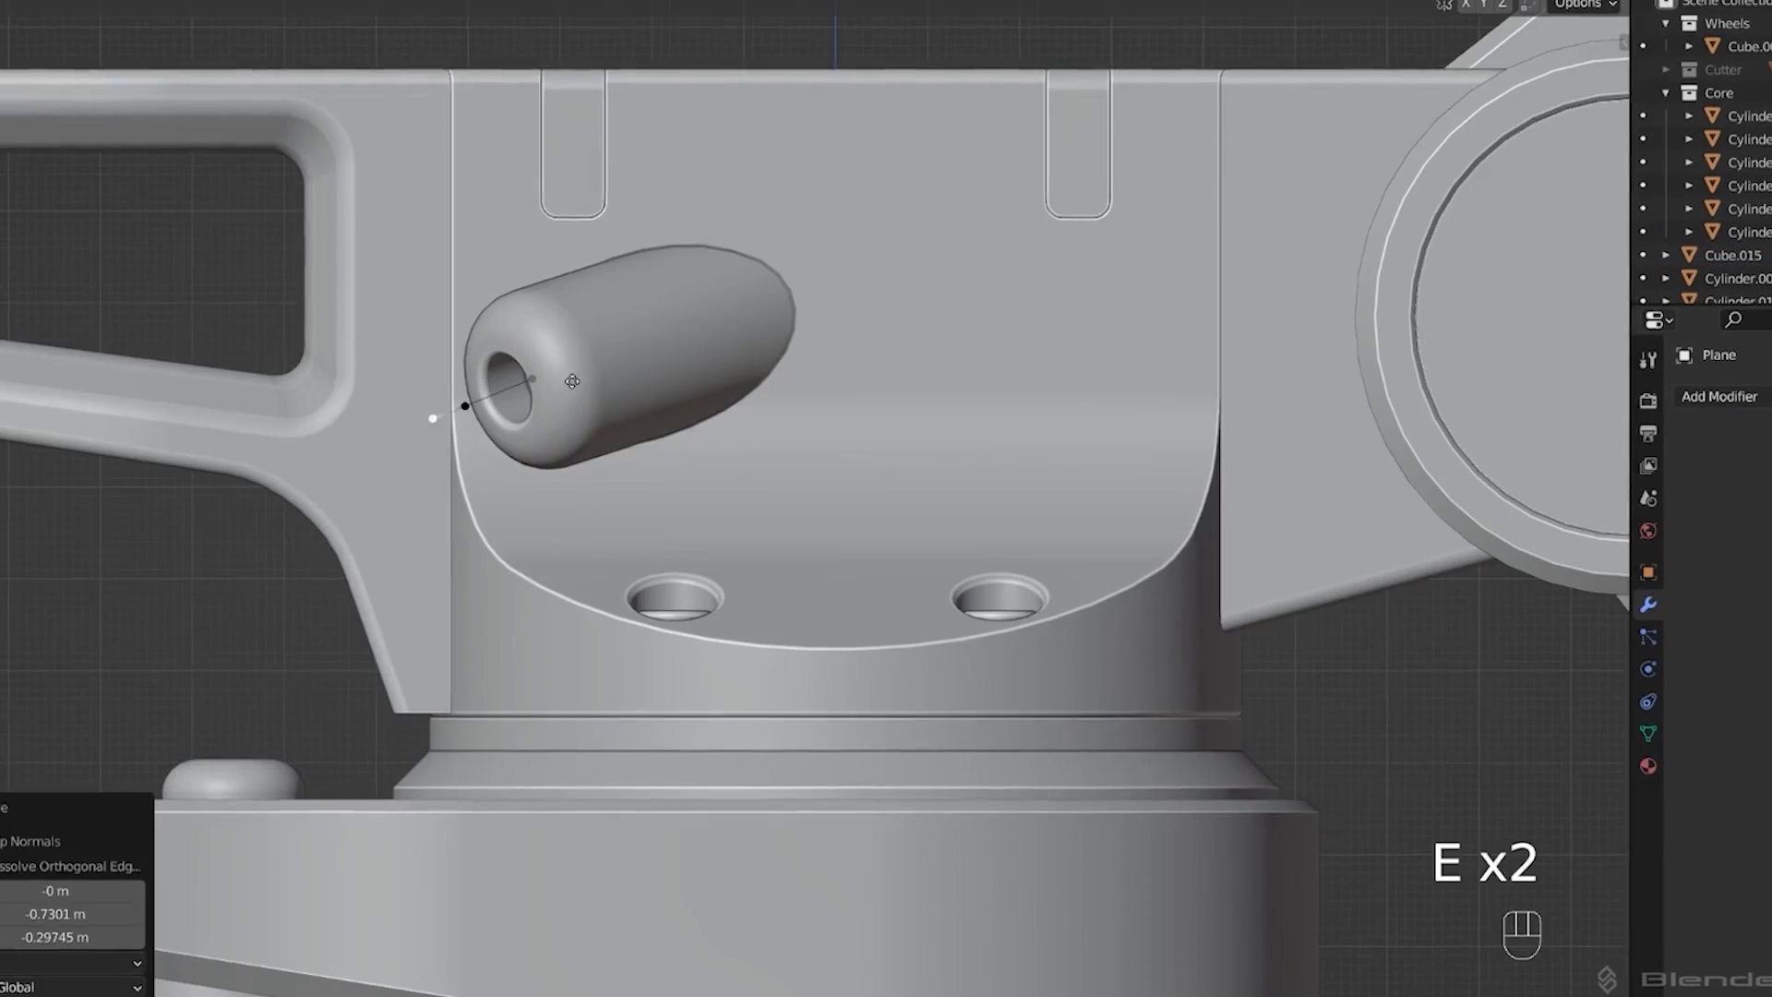
Extrude the cable's path out of the tilted socket and reposition its points into a smooth bend down to the platform fitting.
key(e)
key(e)
key(e)
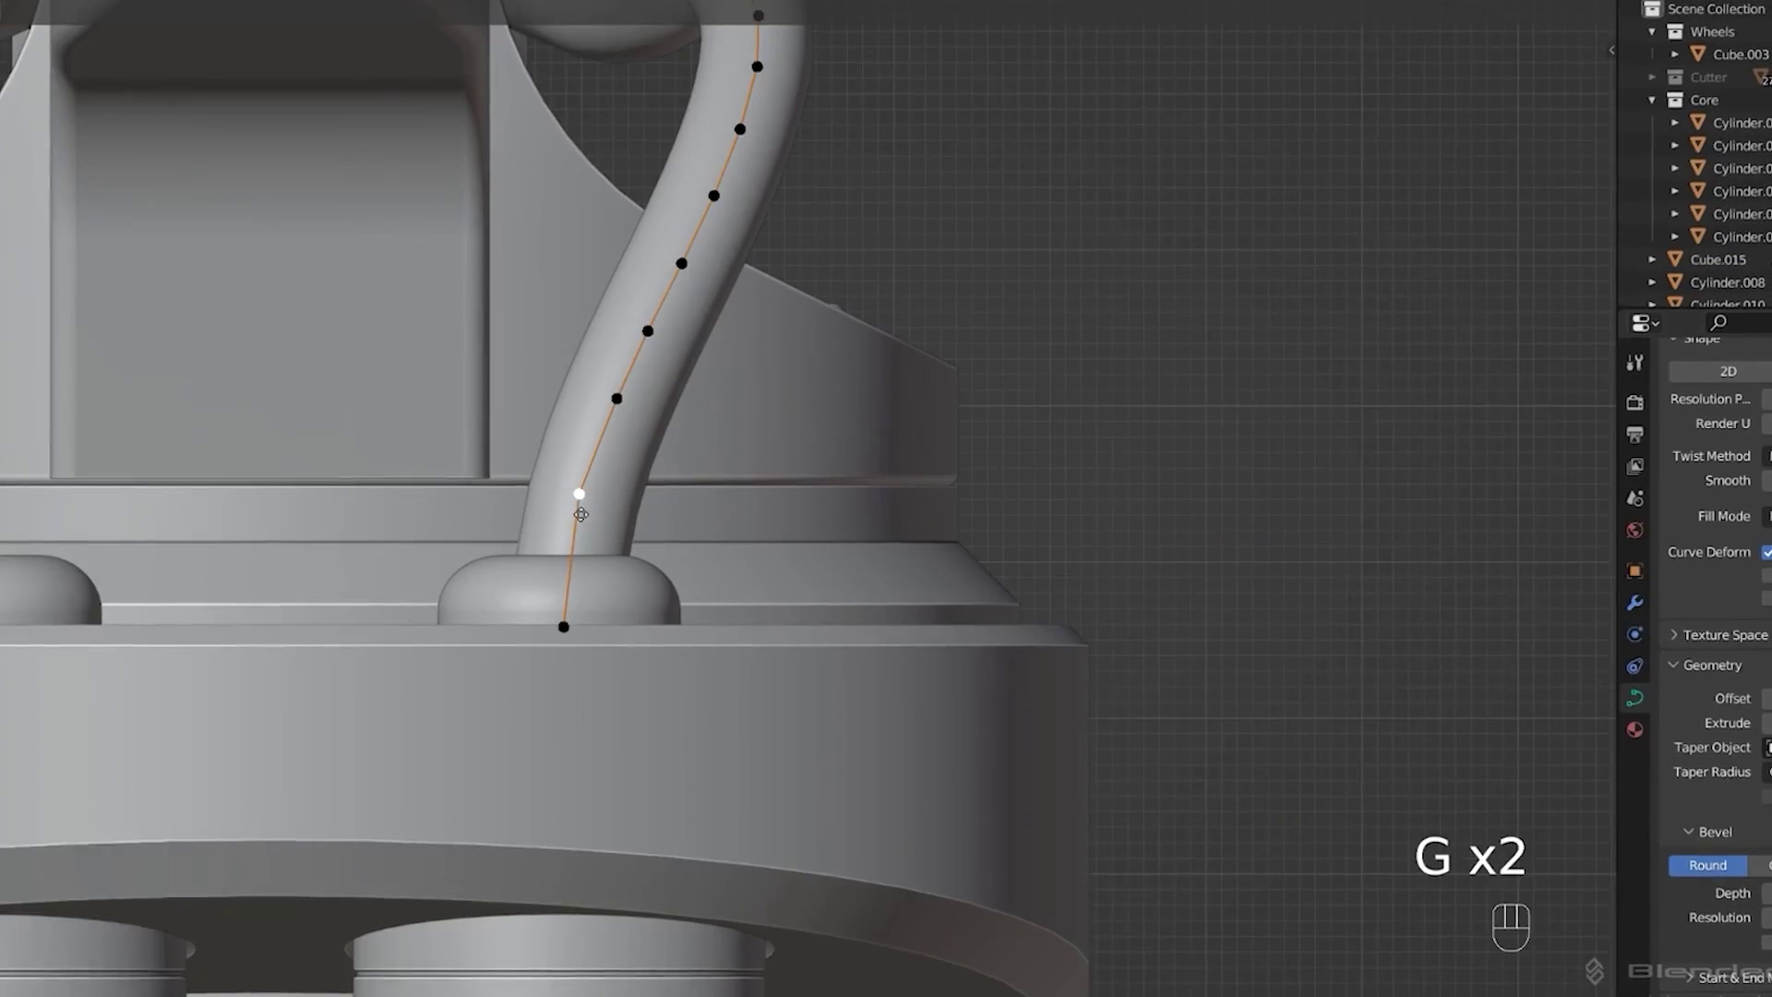
key(g)
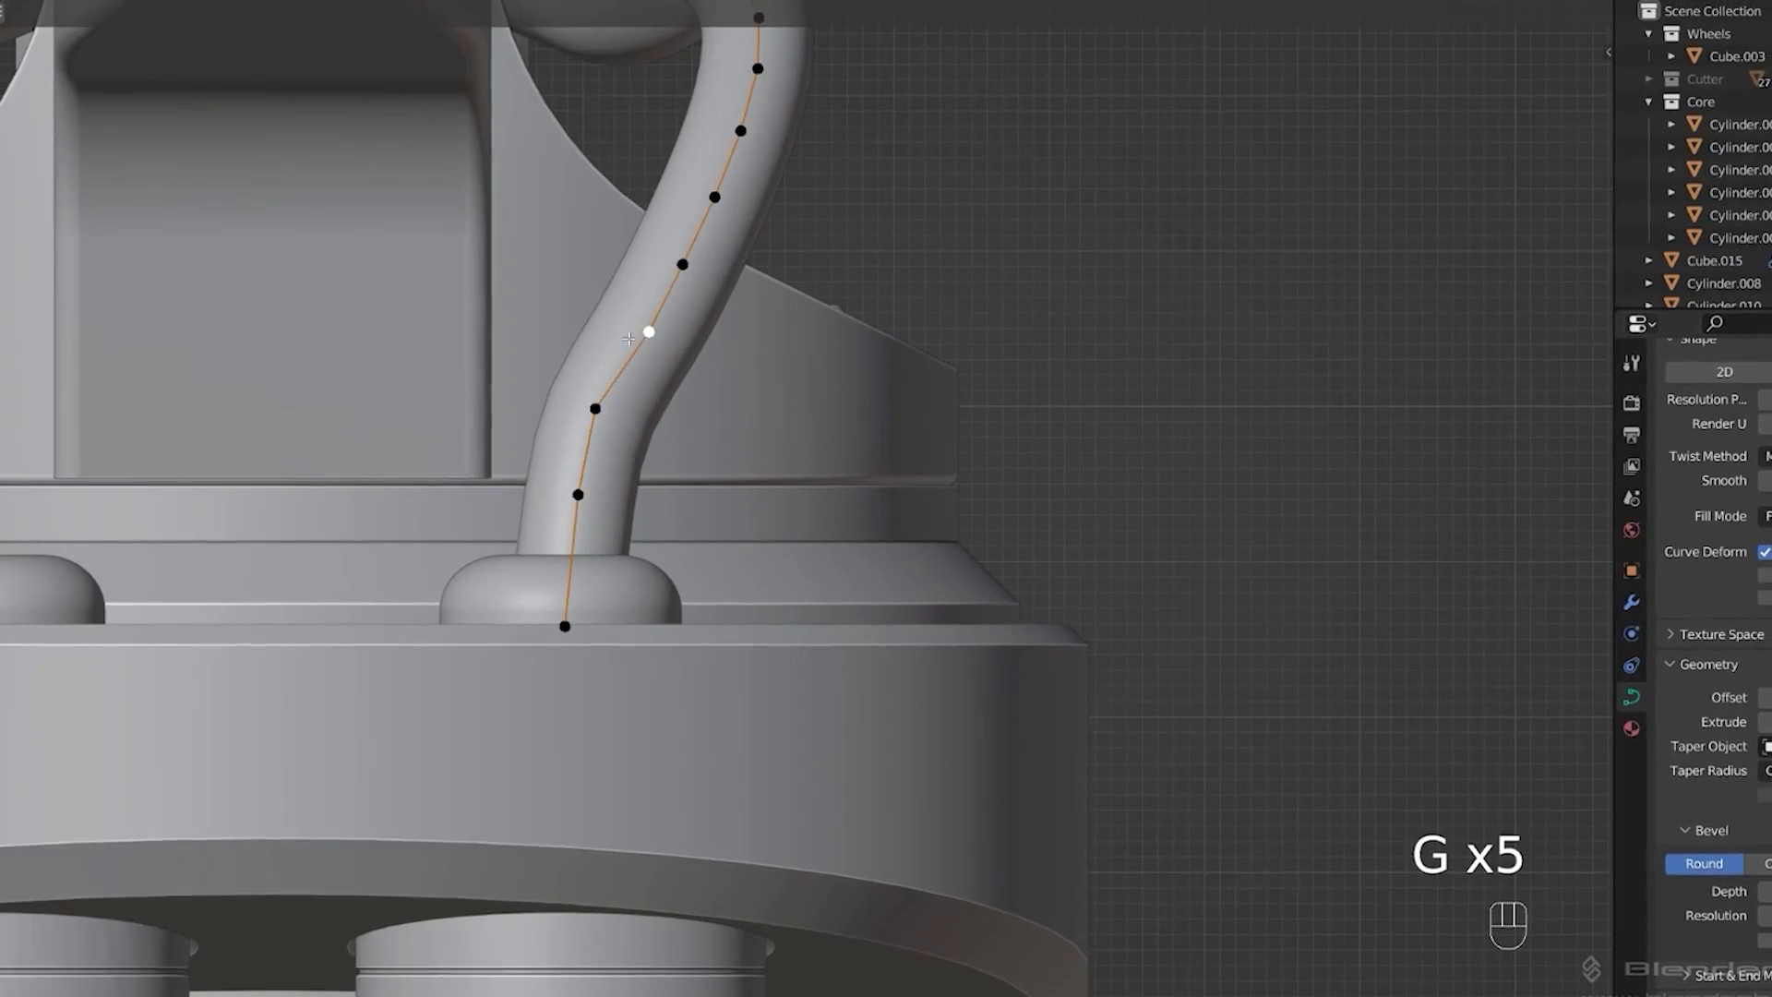
Bevel the side outline of the elongated part with two round holes.
key(shift+d)
key(ctrl+b)
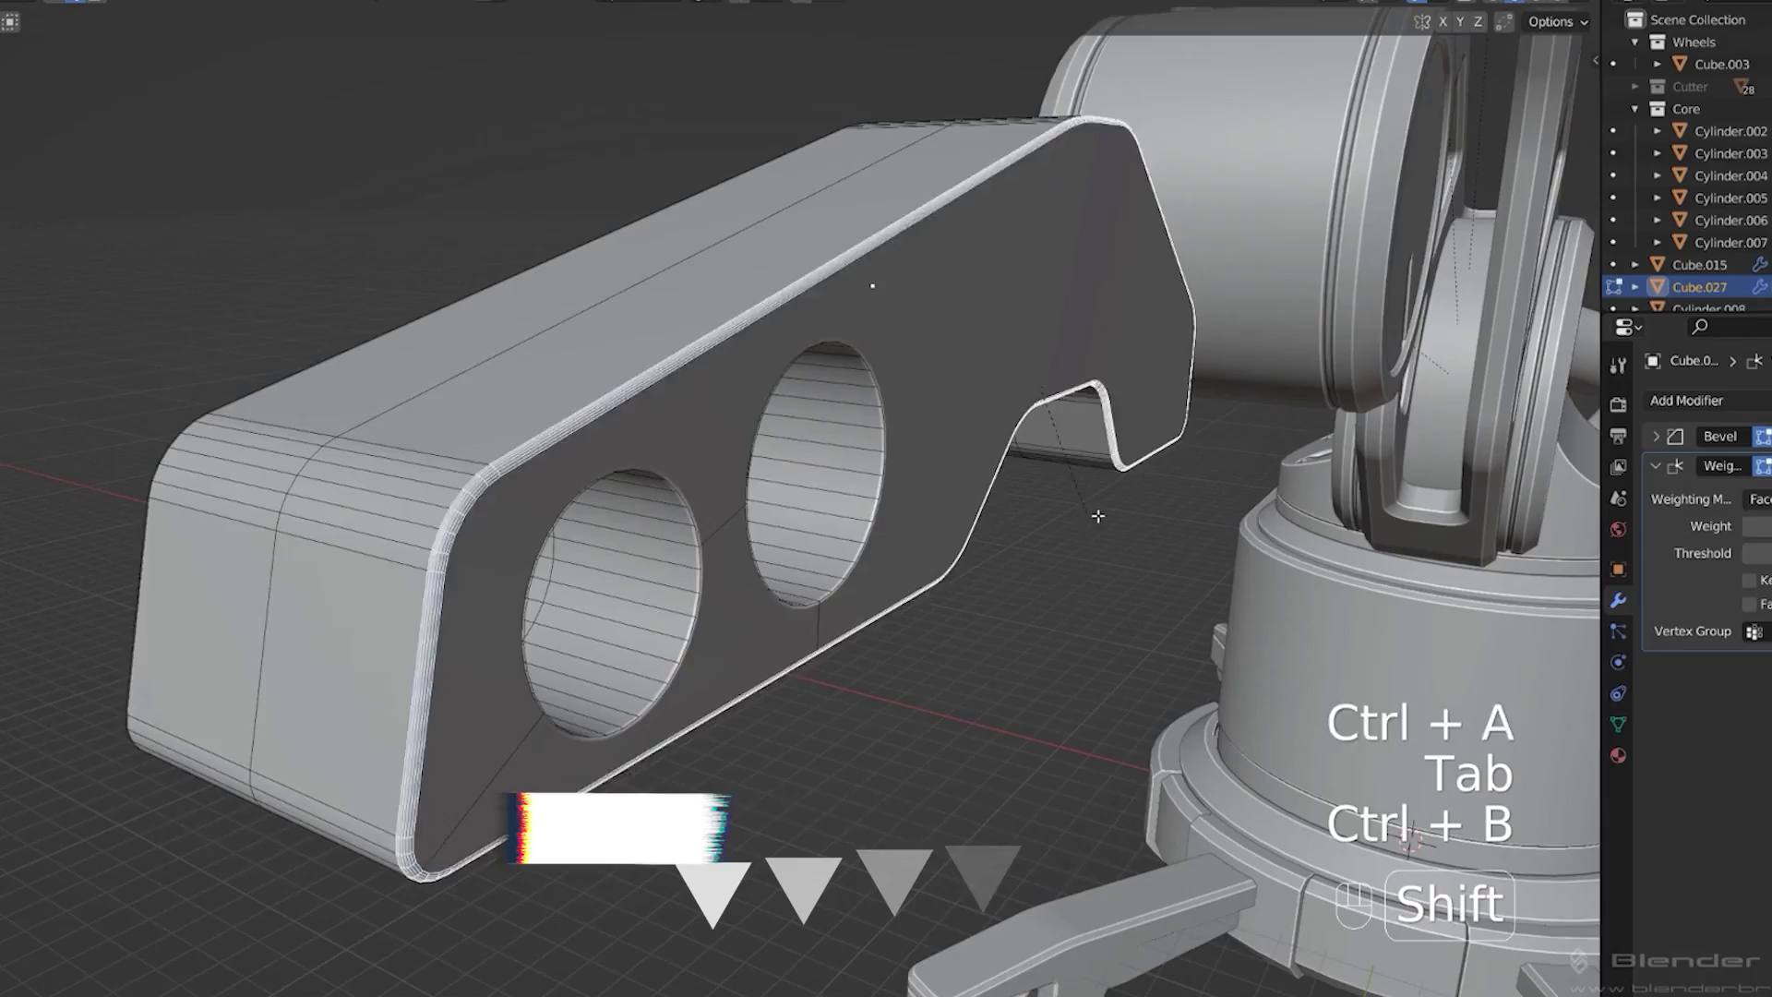
key(g)
key(r)
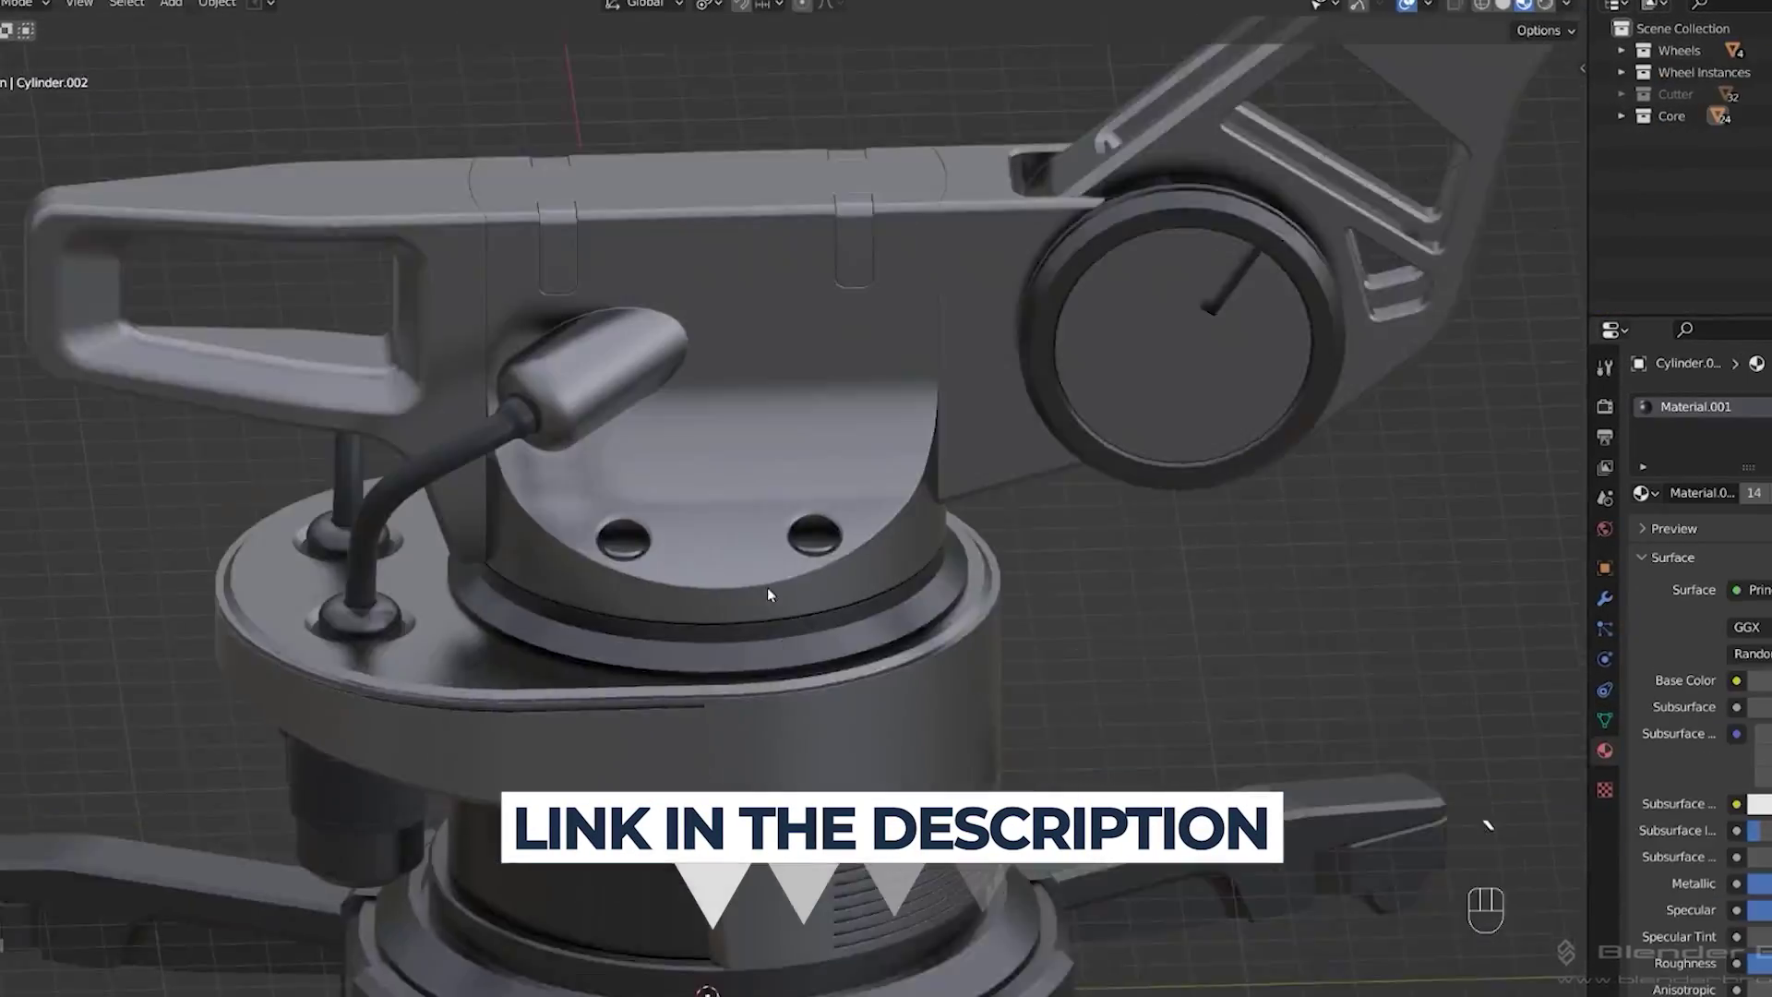
Enter Edit Mode on the turret cylinder and grow the selection outward repeatedly.
key(Tab)
key(ctrl+KP_Add)
key(ctrl+KP_Add)
key(ctrl+KP_Add)
key(ctrl+KP_Add)
key(ctrl+KP_Add)
key(ctrl+KP_Add)
key(ctrl+KP_Add)
key(ctrl+KP_Add)
key(ctrl+KP_Add)
key(ctrl+KP_Add)
key(ctrl+KP_Add)
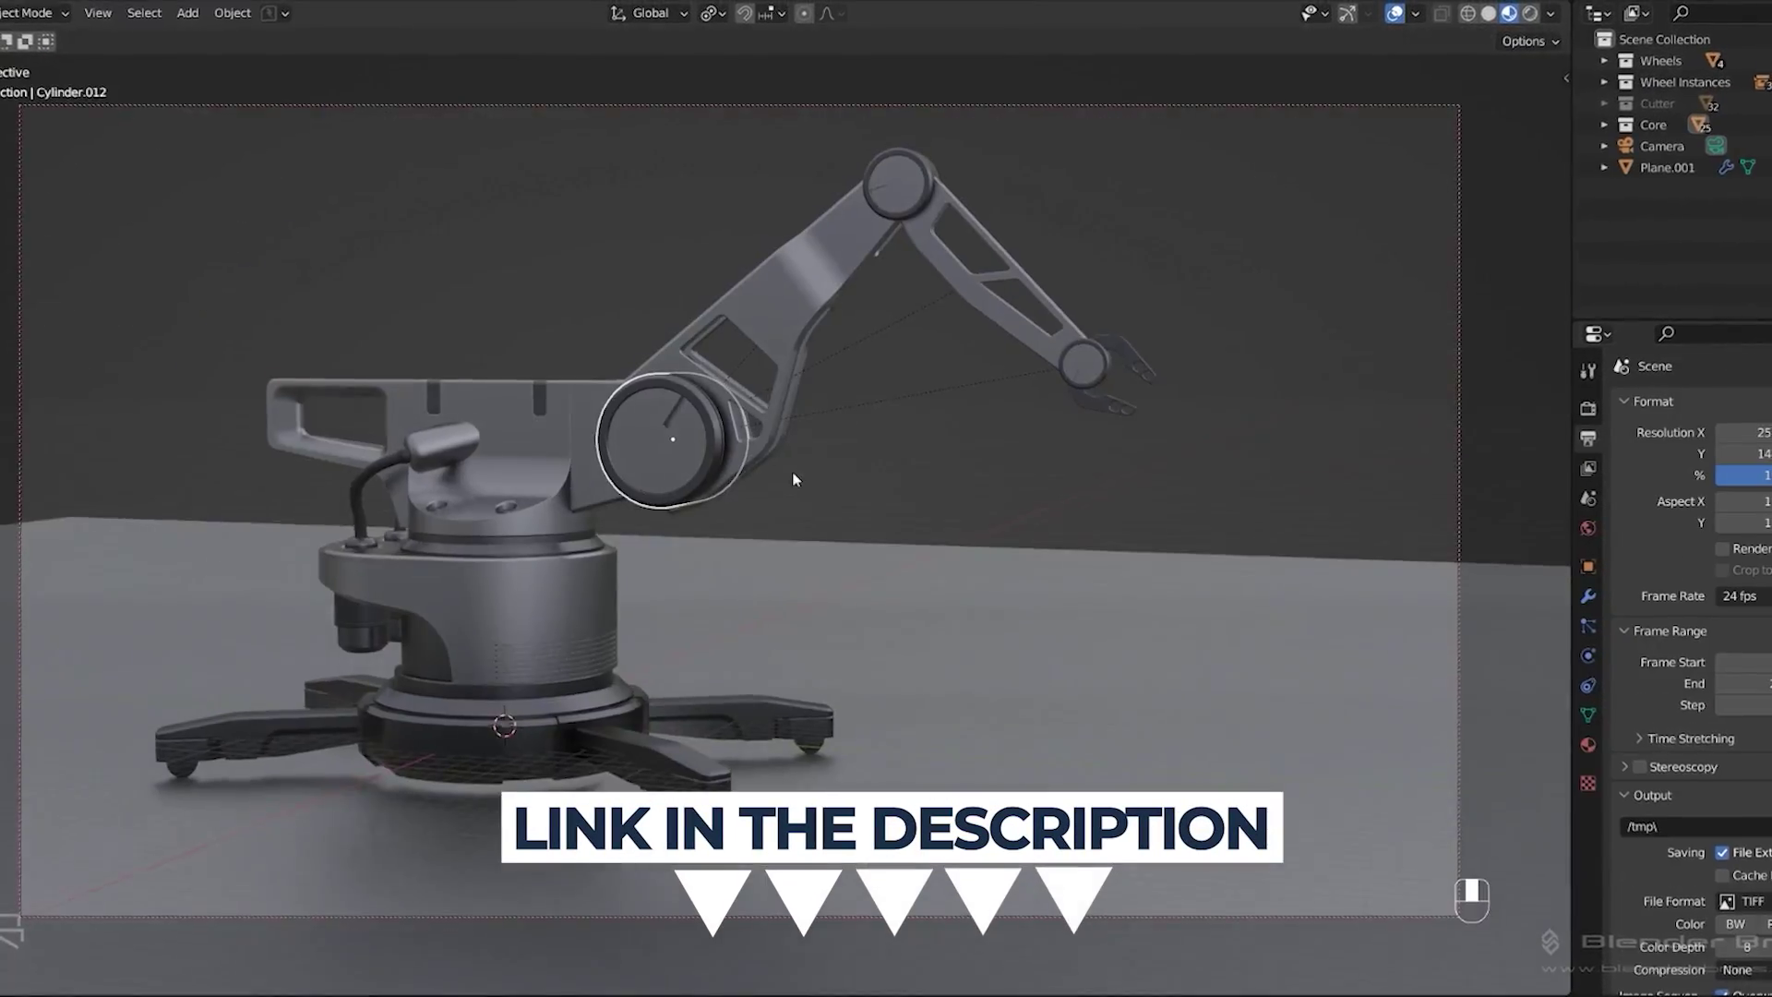
Unwrap a band of faces around the cable socket to a trim and cycle through the available trims.
ctrl+click(780, 467)
key(ctrl+b)
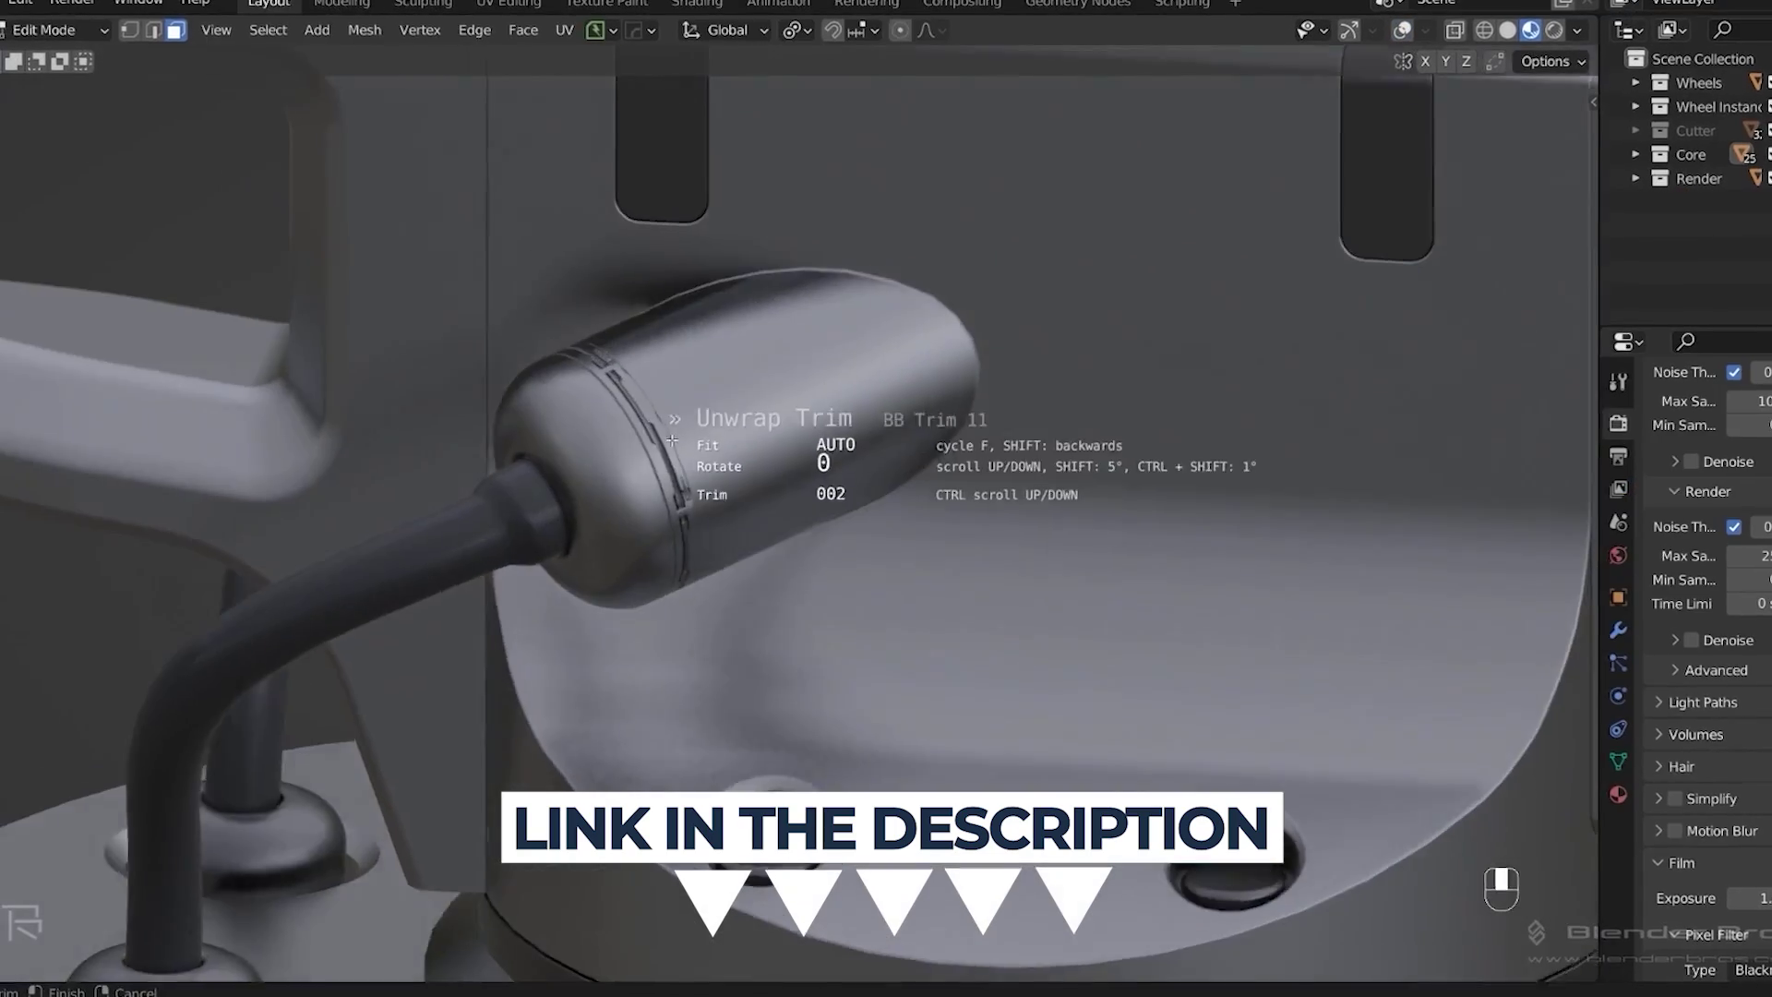
ctrl+scroll(824, 450, down, 2)
ctrl+scroll(825, 450, down, 2)
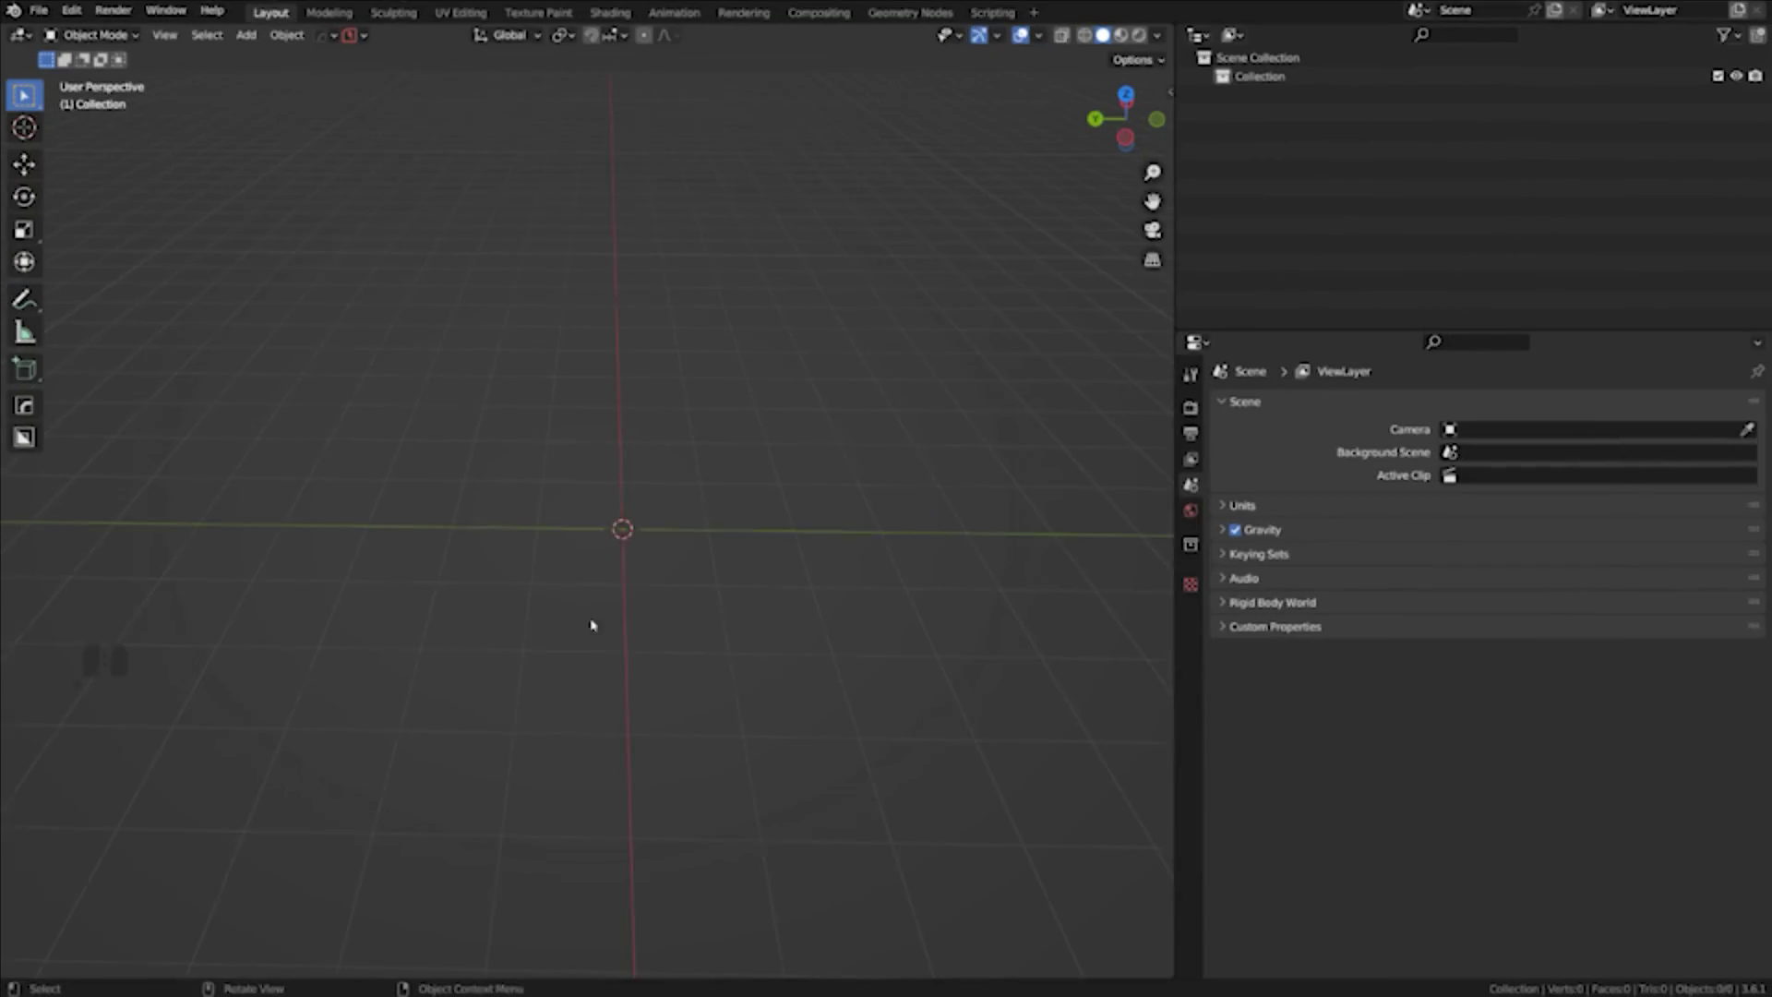
Add a cube mesh to the empty scene.
shift+middle_drag(593, 621, 731, 481)
key(shift+a)
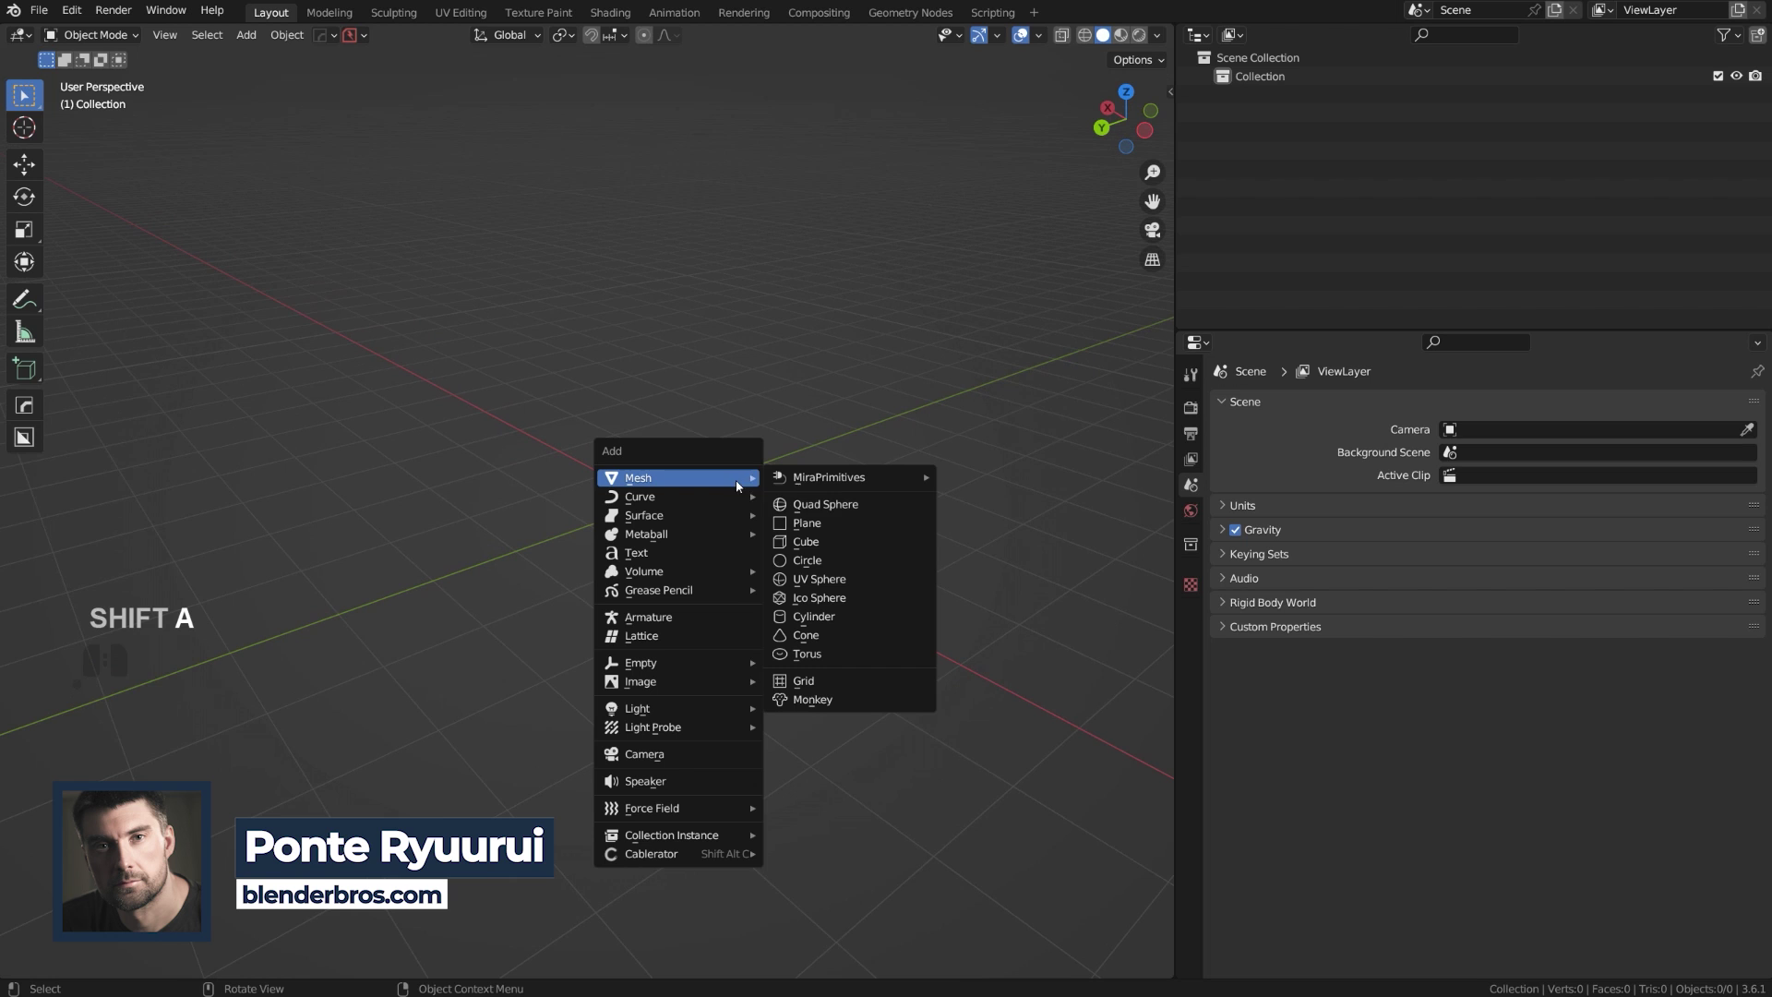
click(805, 541)
scroll(707, 538, up, 3)
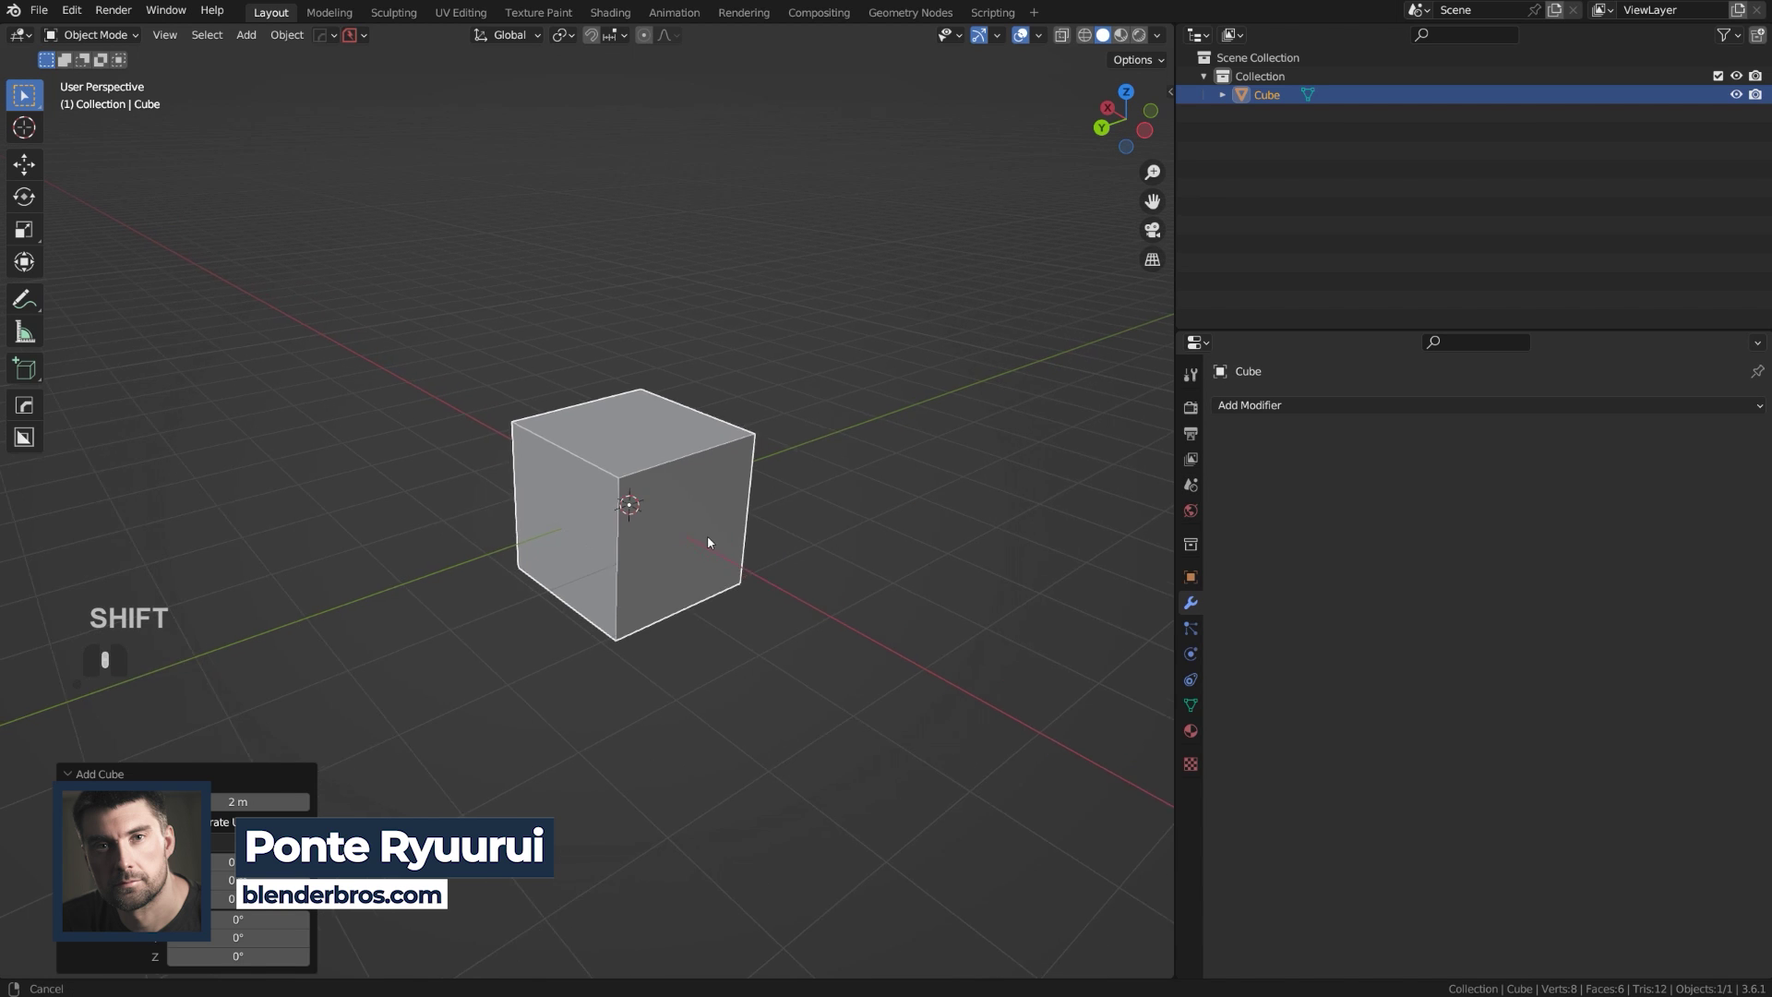
Enlarge the viewport and add a HardOps bevel of 0.1173 m with 3 segments to the cube.
drag(1181, 311, 1377, 311)
shift+middle_drag(780, 546, 786, 479)
key(q)
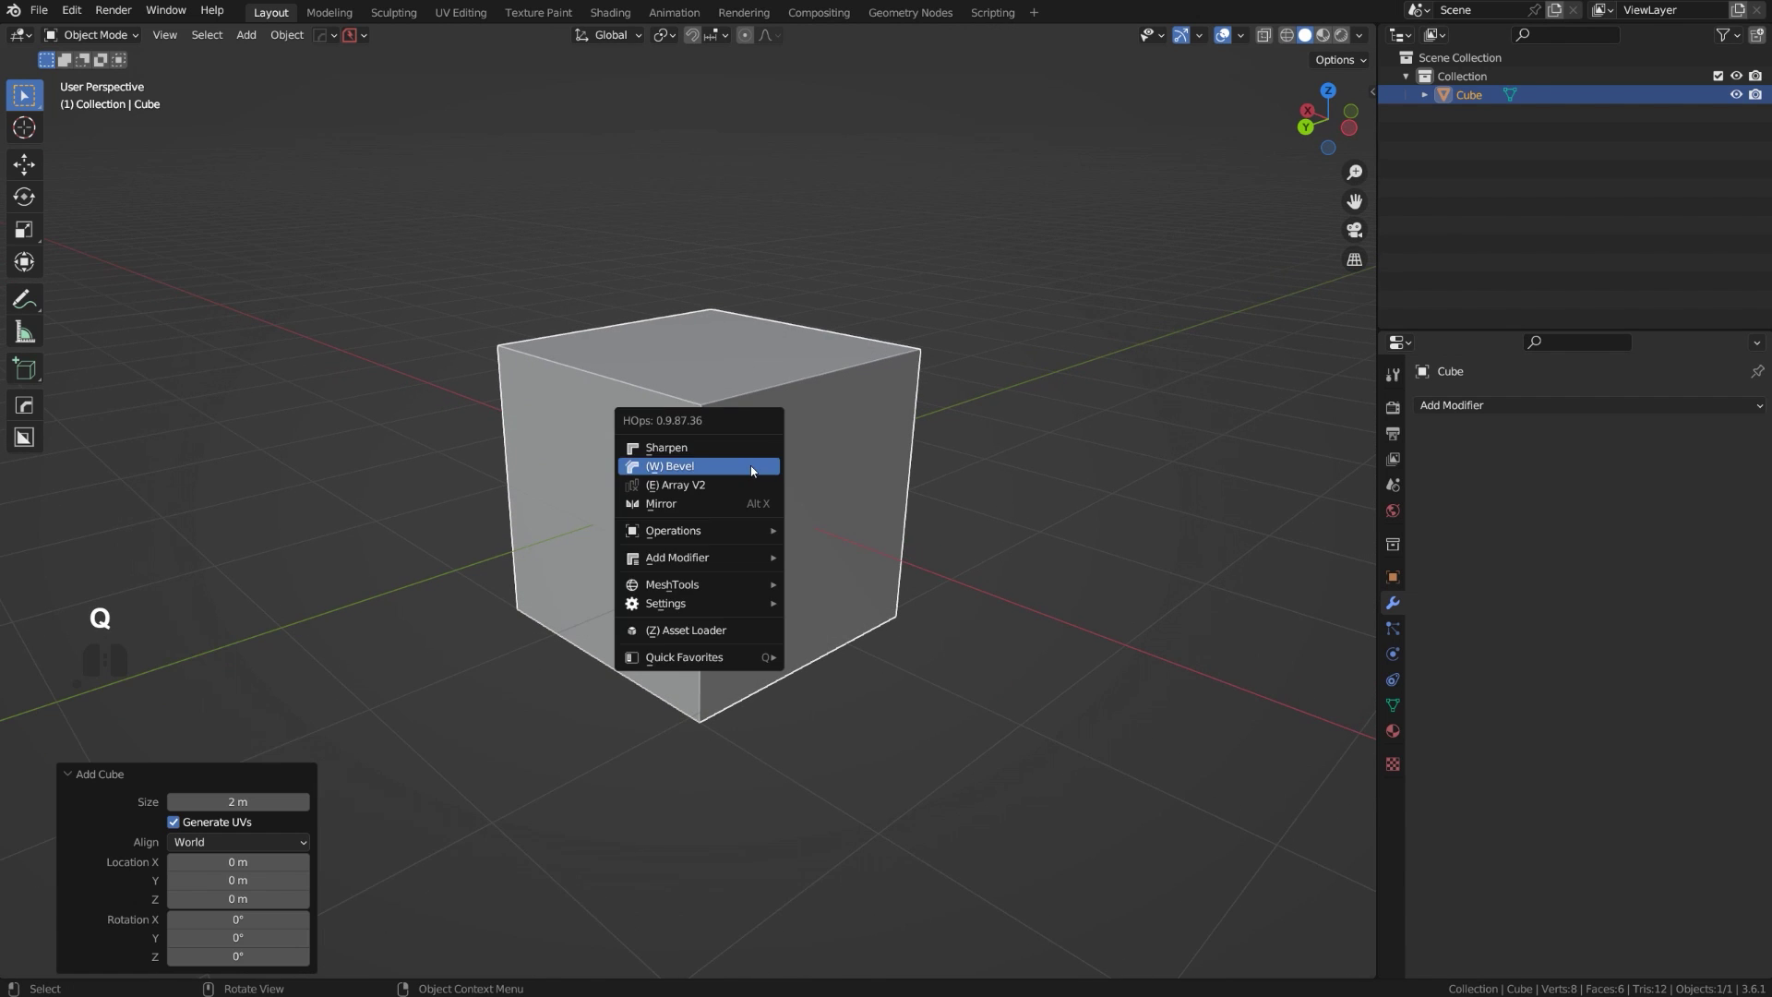
click(750, 465)
click(719, 461)
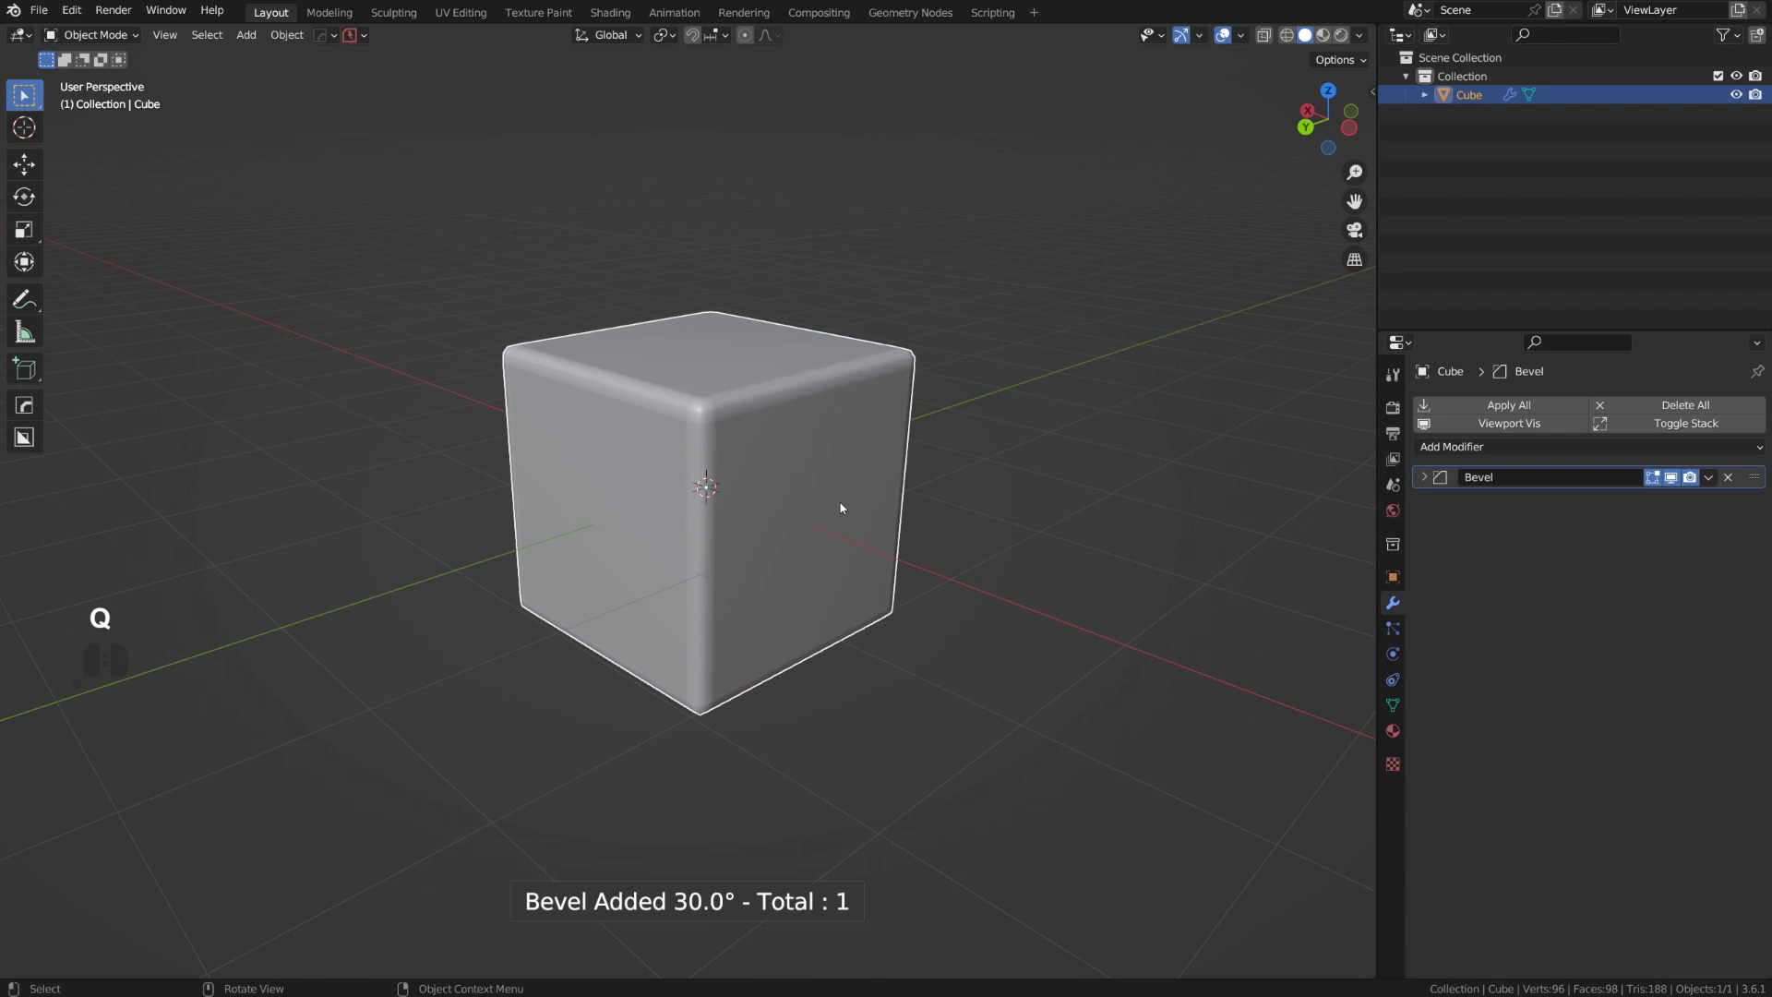
Expand the cube's Bevel modifier settings and widen the properties area slightly.
middle_drag(842, 507, 757, 532)
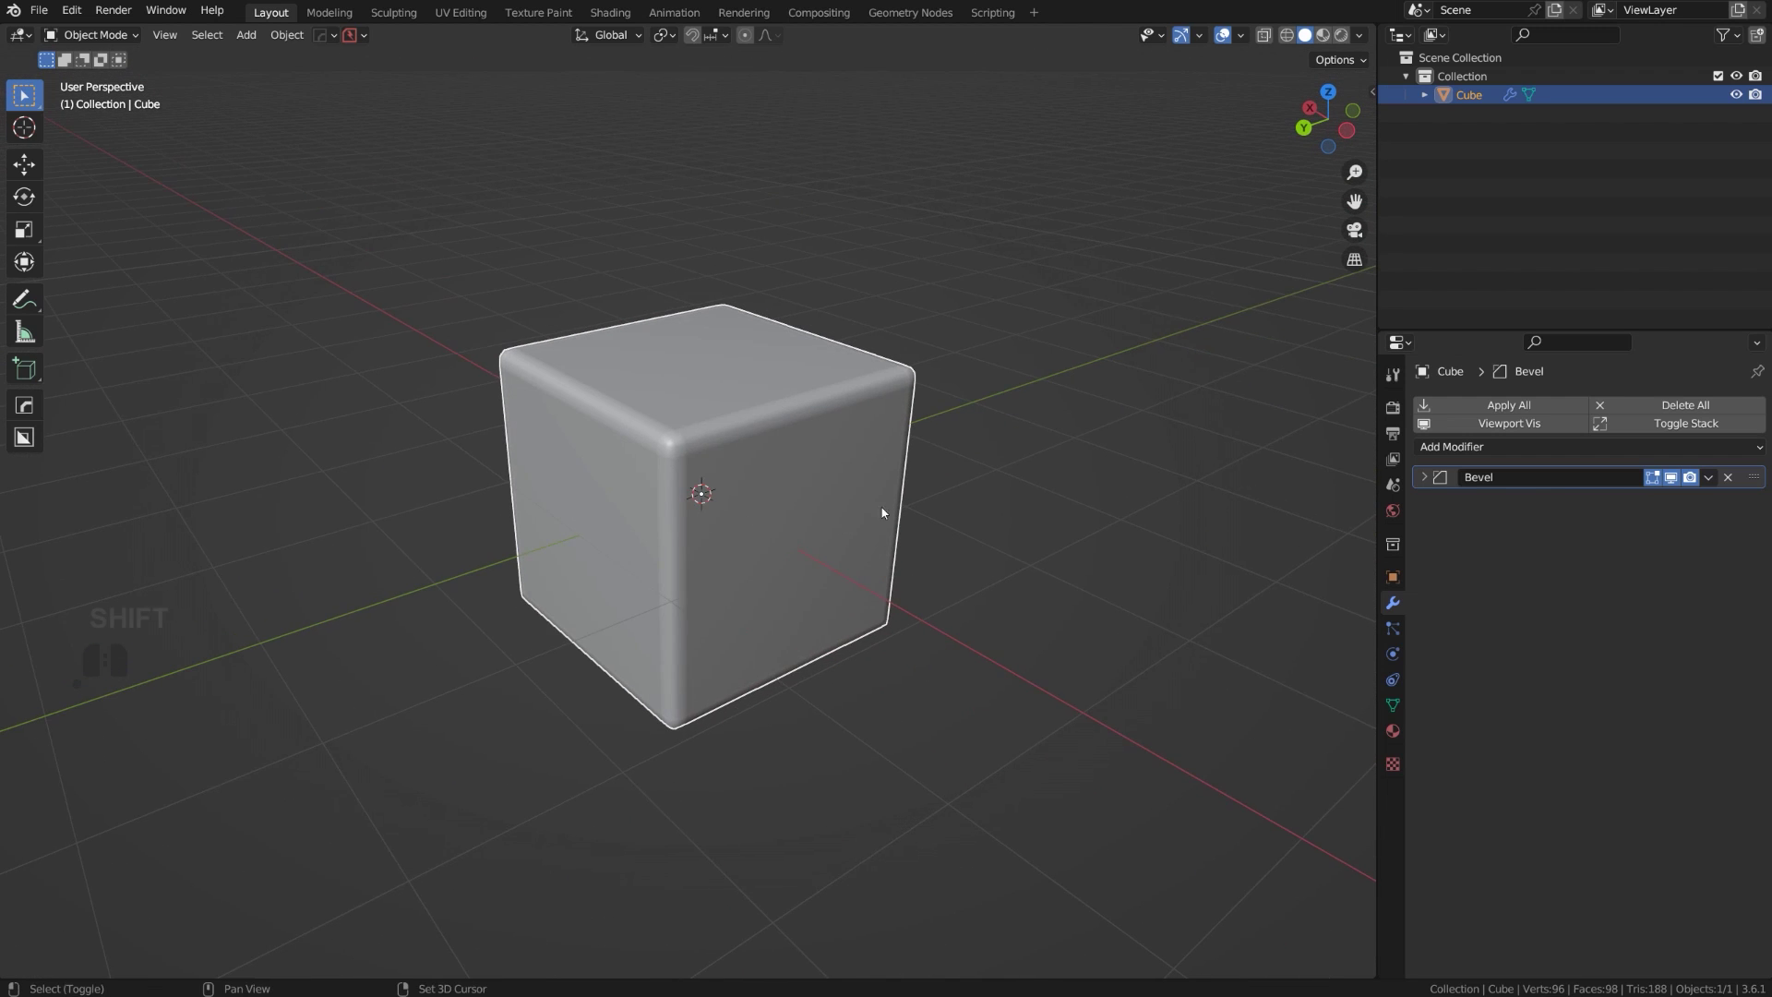
shift+middle_drag(883, 513, 1200, 458)
click(1424, 478)
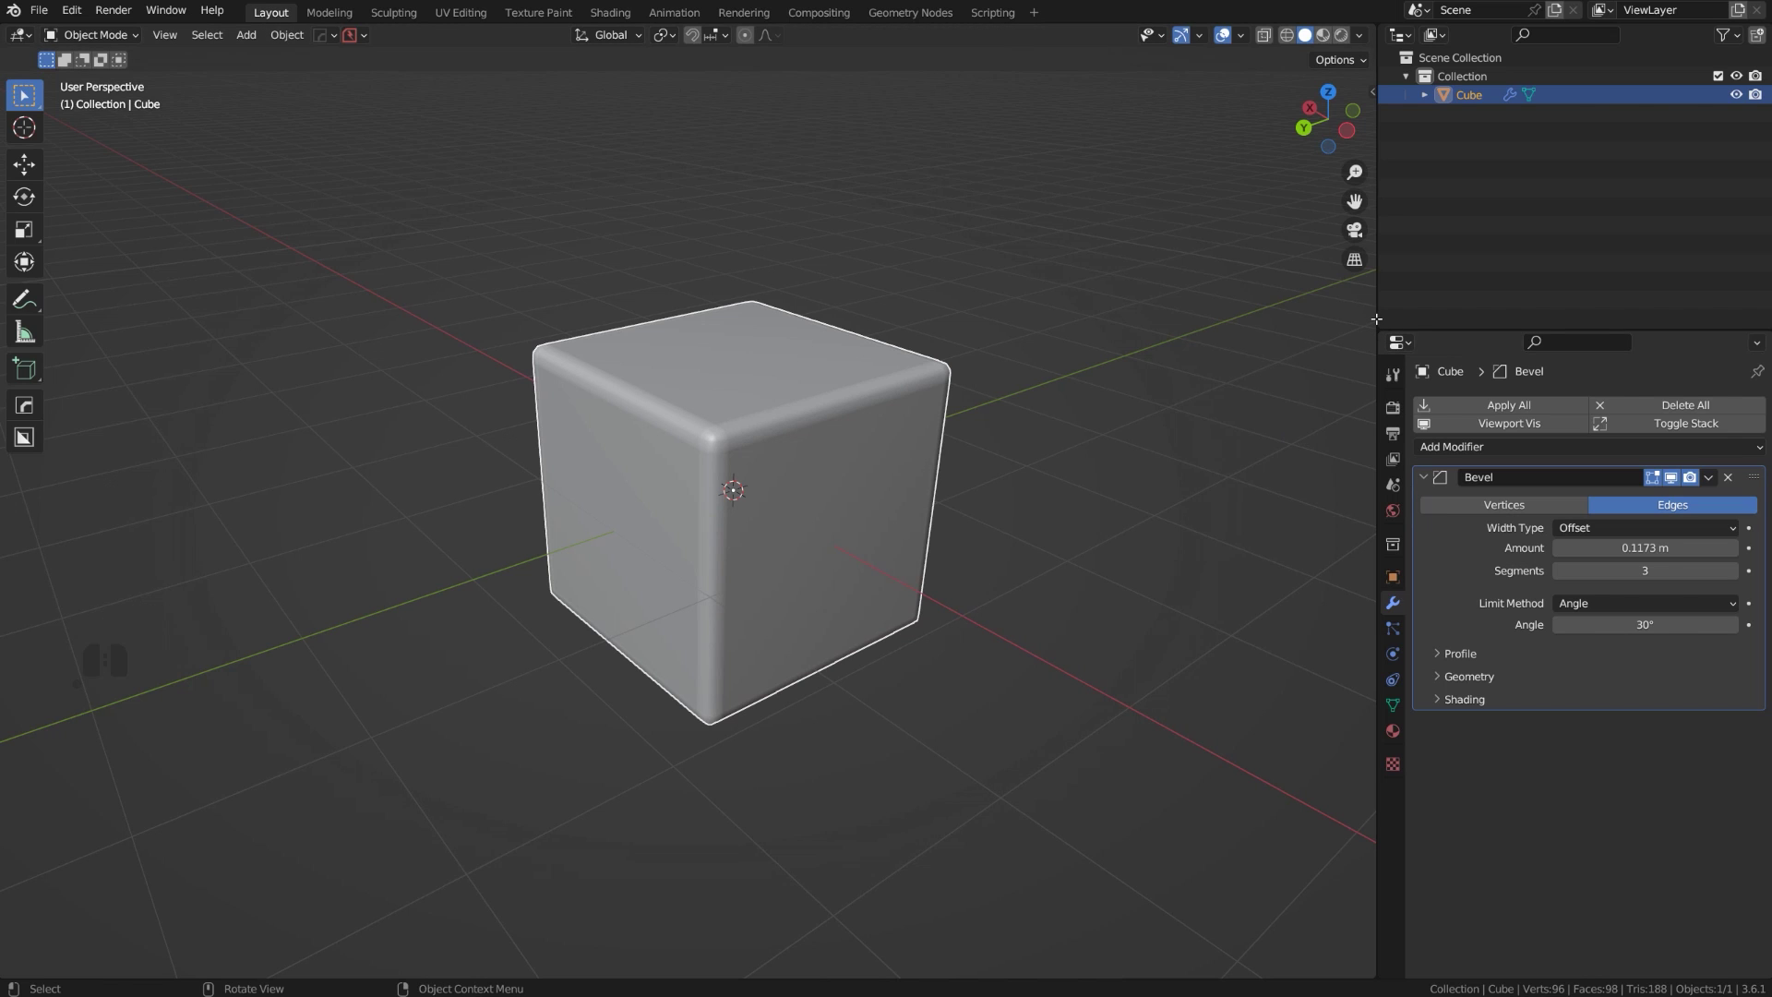
drag(1374, 318, 1358, 312)
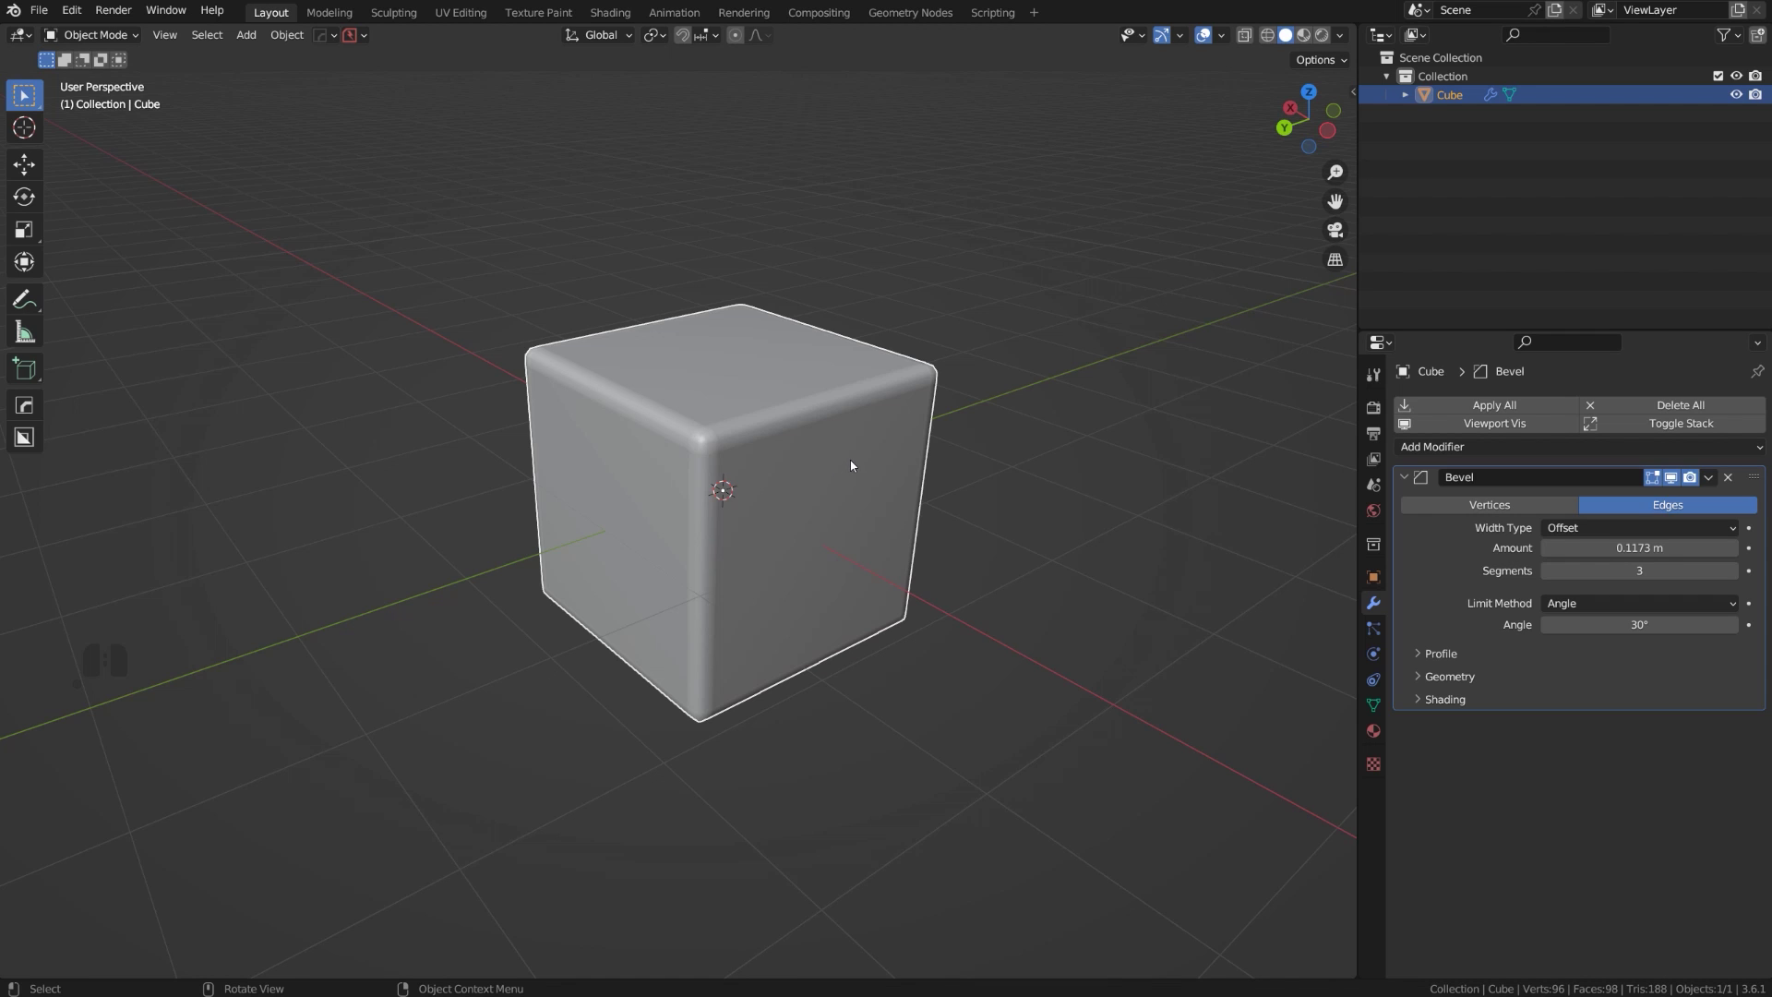
Select the cube's top face and an adjacent side face in Edit Mode to examine the angle between them.
middle_drag(849, 456, 831, 463)
key(Tab)
click(754, 381)
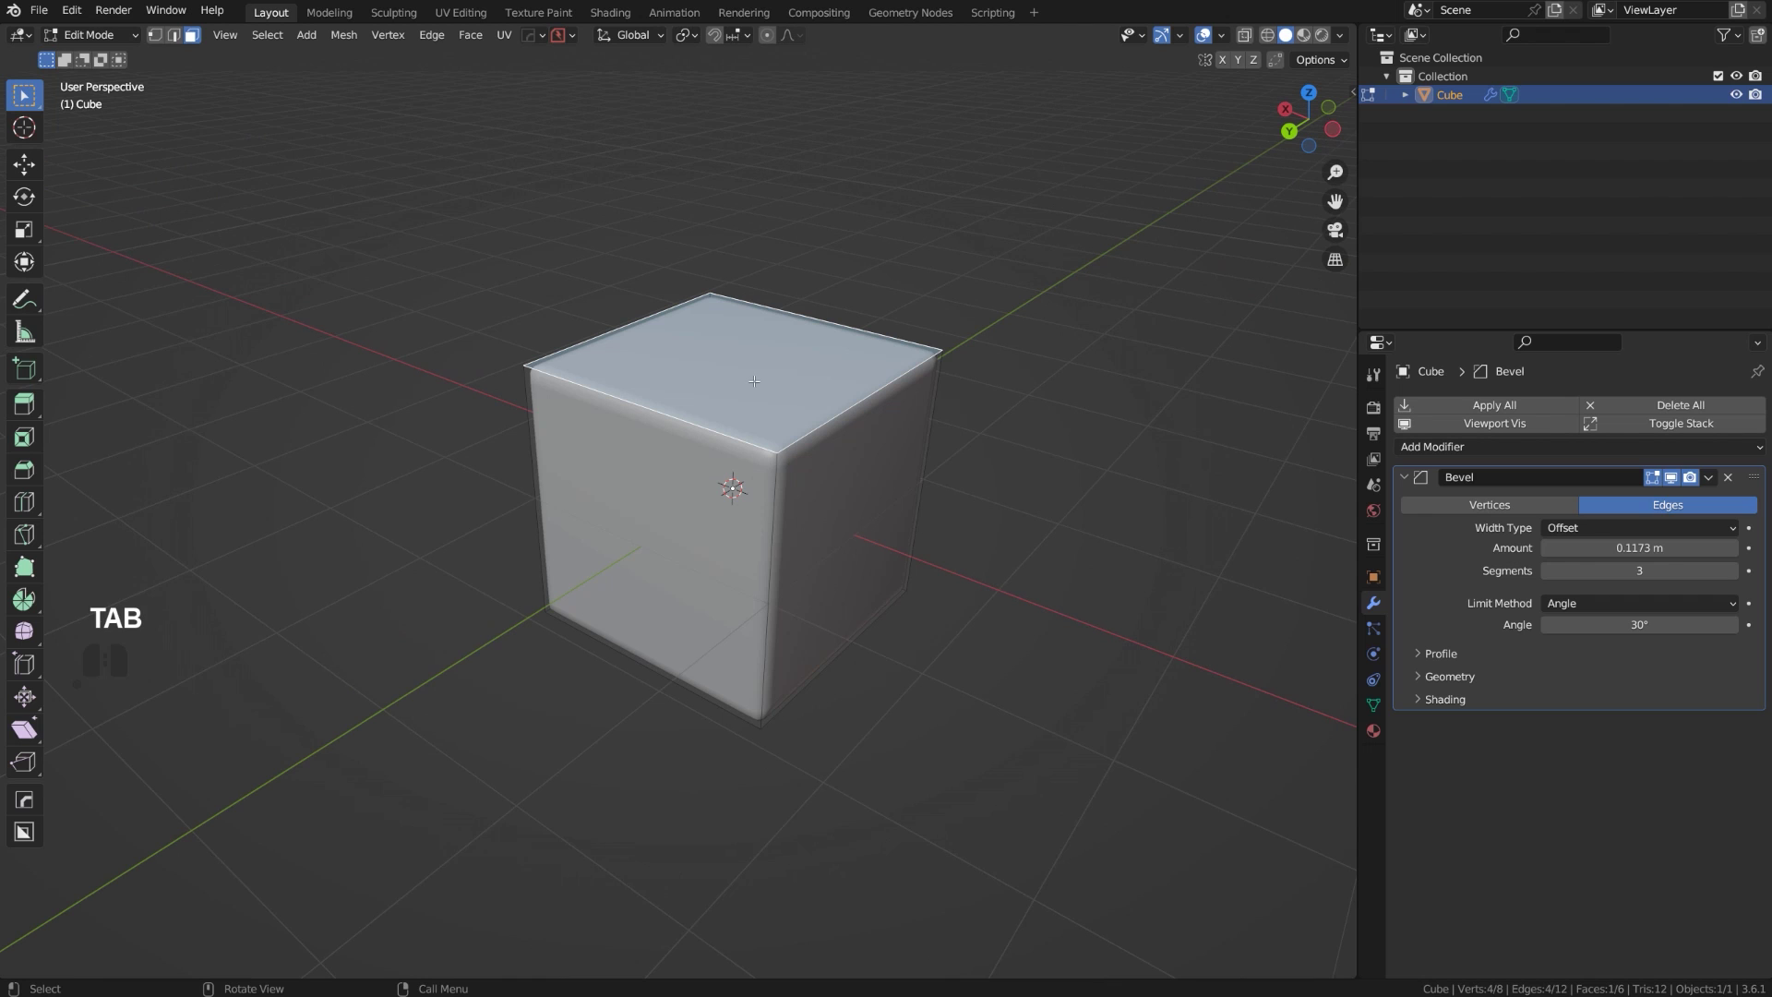
shift+click(848, 475)
middle_drag(849, 476, 725, 406)
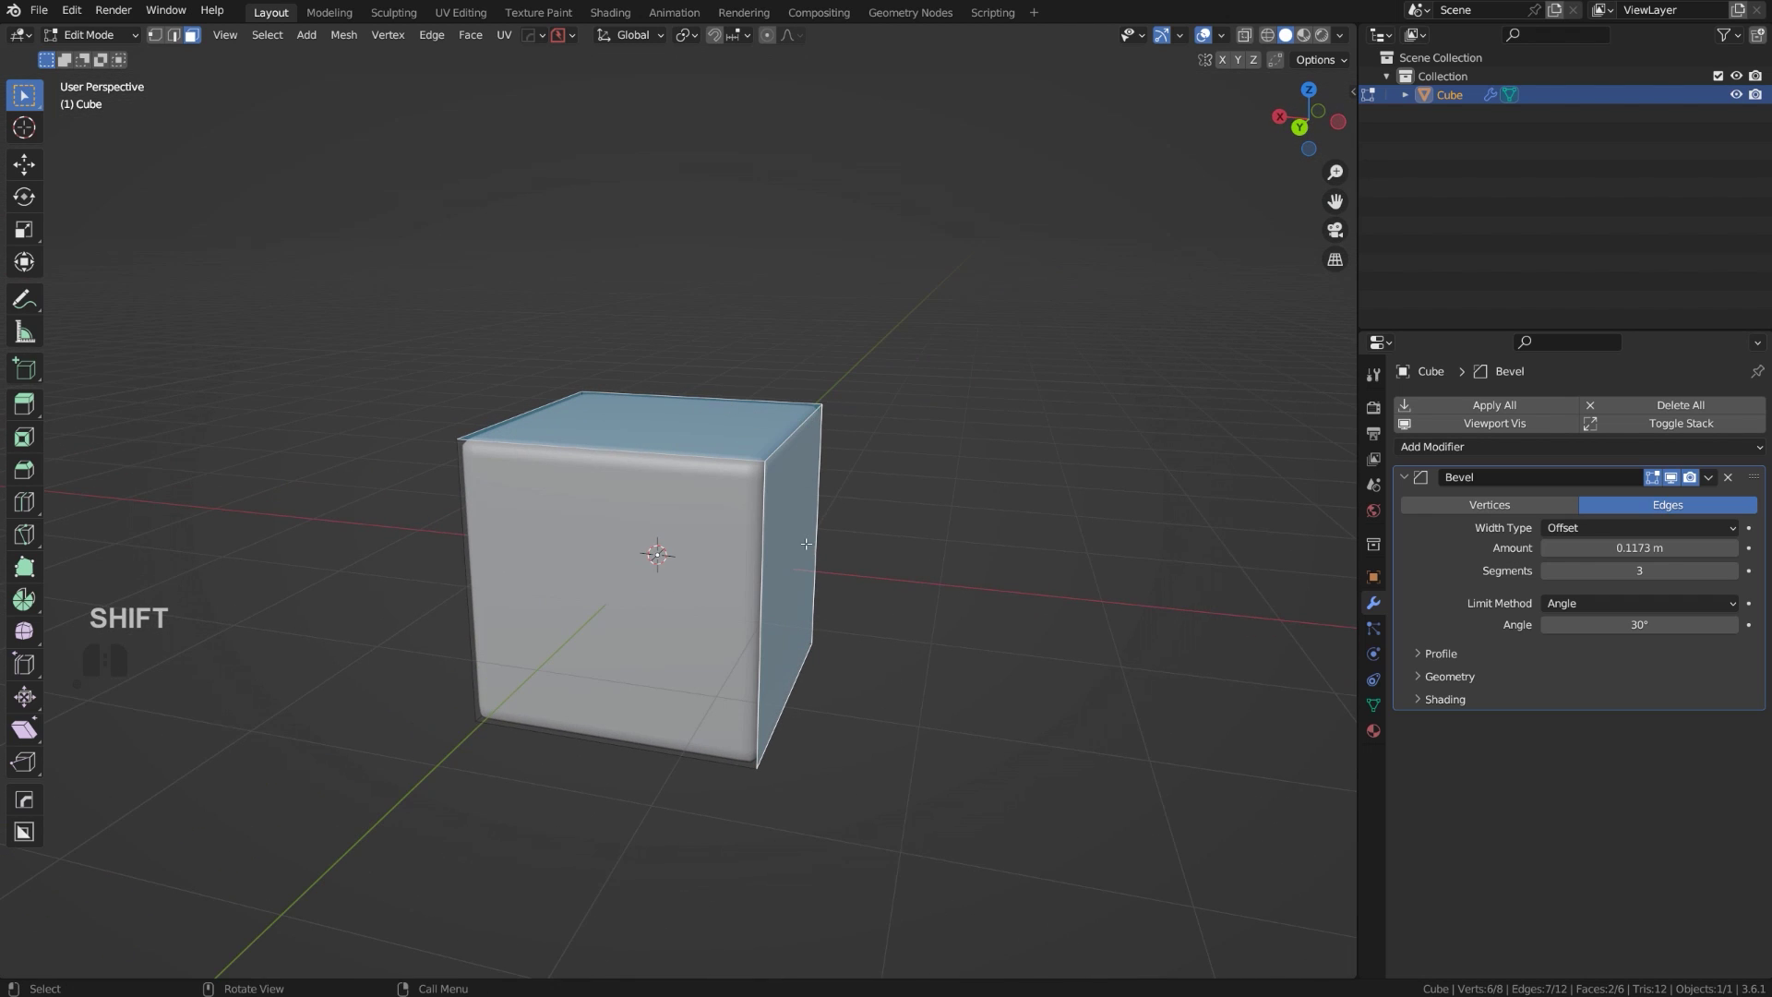
middle_drag(852, 417, 751, 360)
Switch to edge selection, select the top edge shared by the two faces and inspect its bevel.
key(2)
click(760, 470)
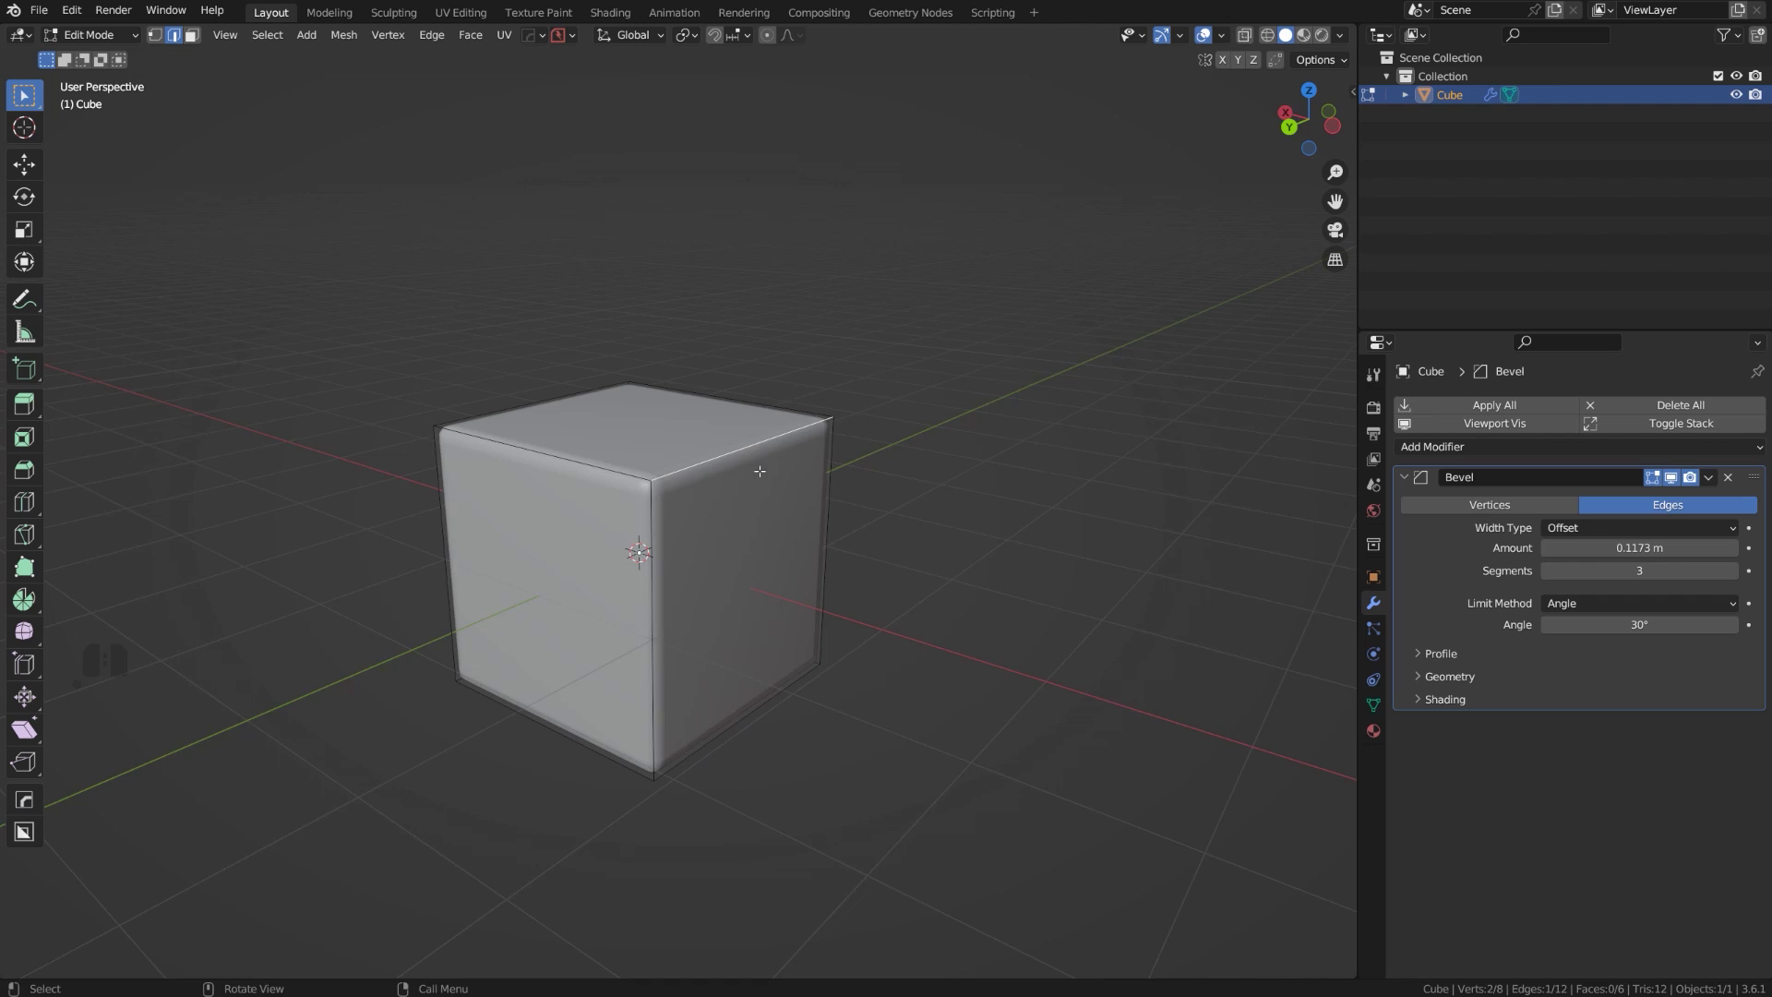
middle_drag(759, 471, 755, 422)
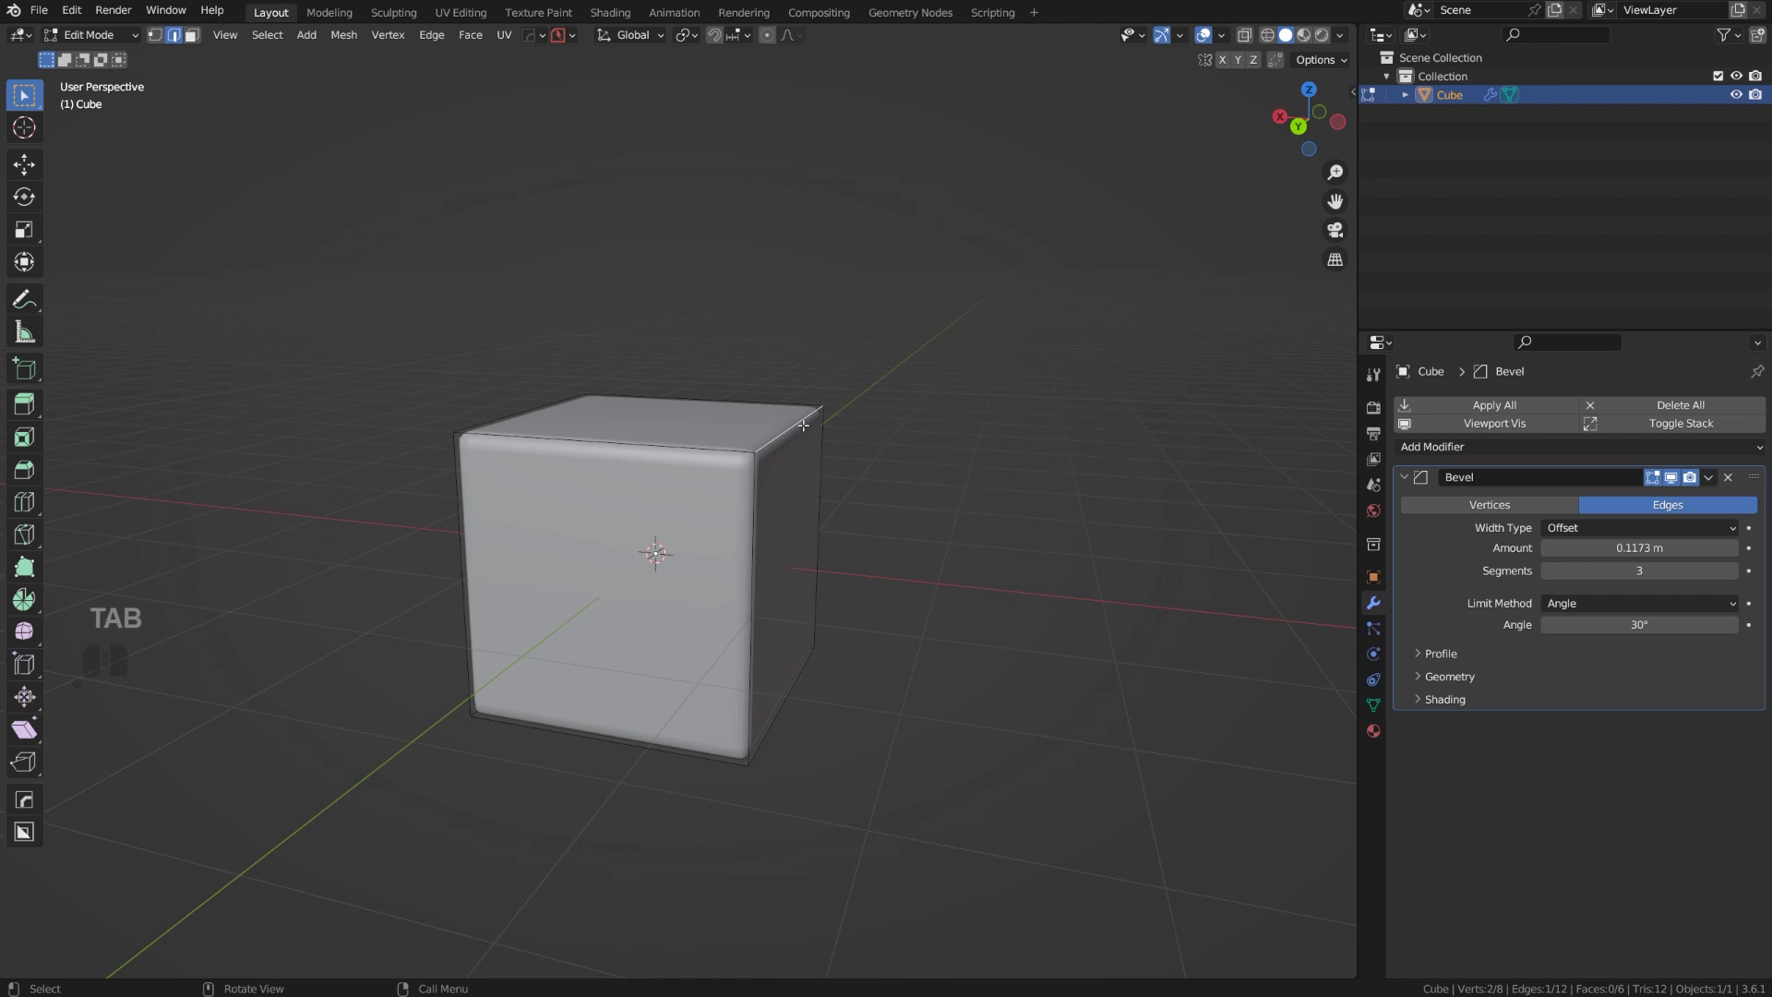
middle_drag(891, 420, 1089, 489)
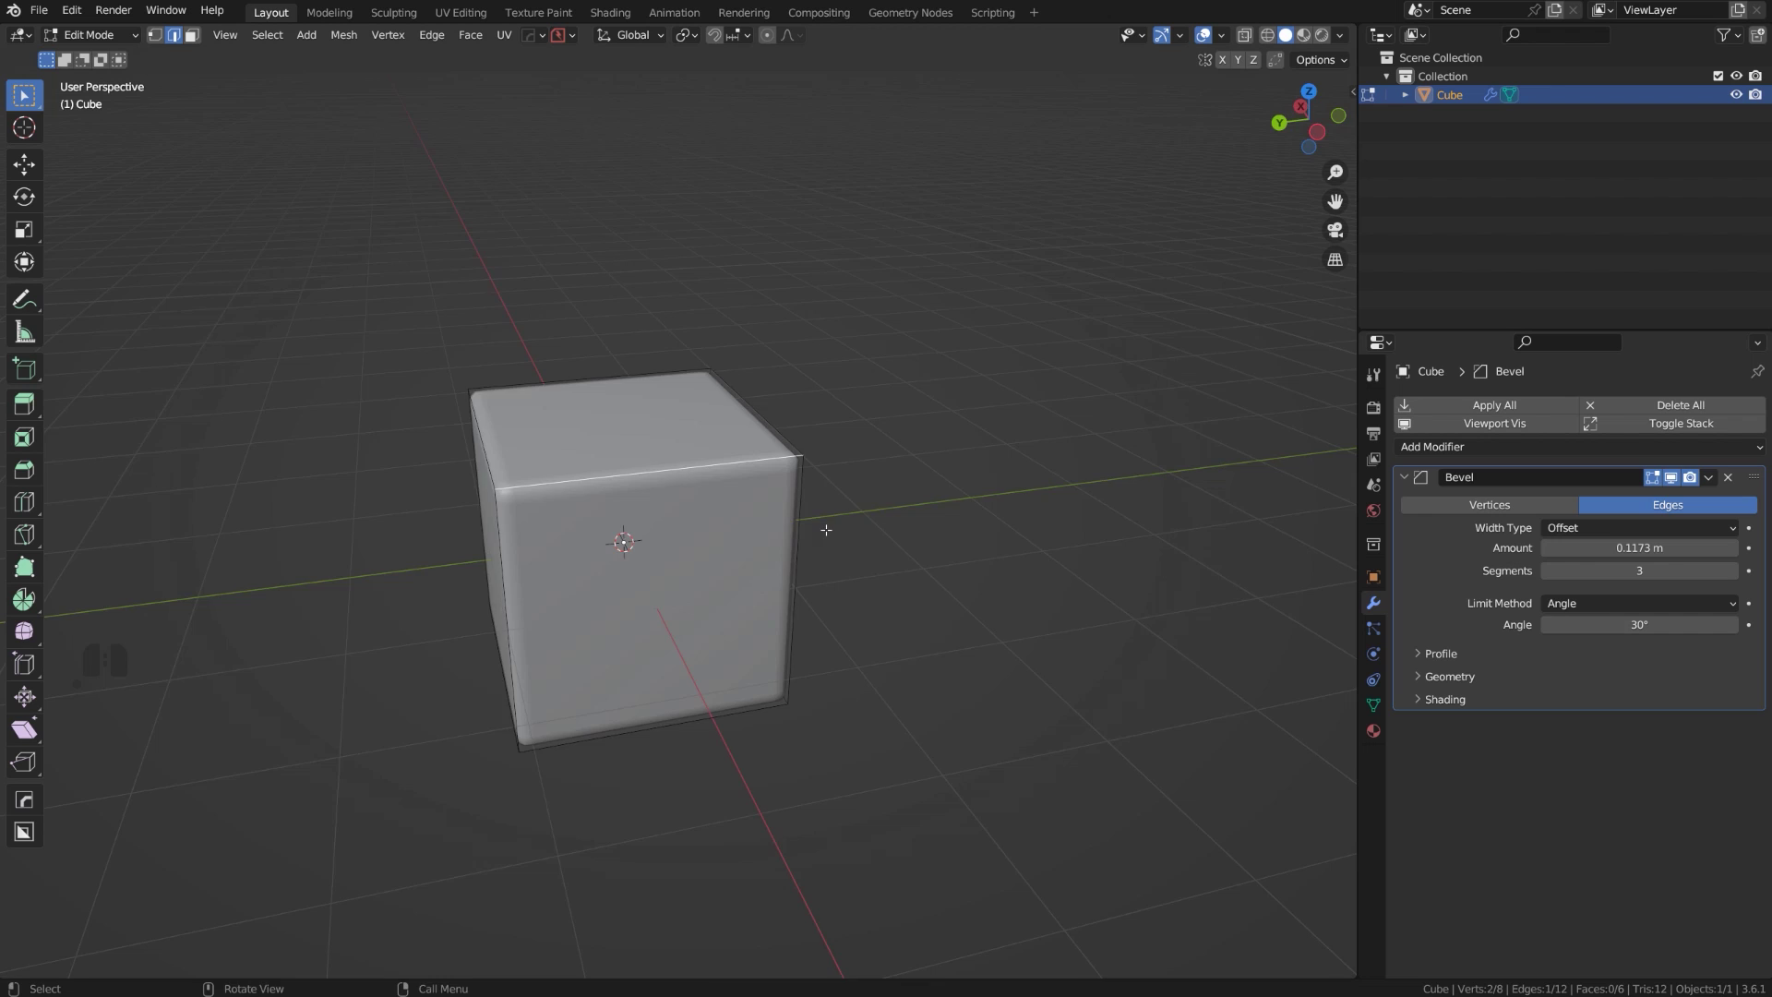
Move the cube's lower front edge outward along Y to form a long ramp, and return to Object Mode.
mouse_move(826, 530)
middle_down()
mouse_move(785, 415)
mouse_move(910, 462)
mouse_move(646, 625)
mouse_move(836, 500)
middle_up()
scroll(775, 535, down, 3)
middle_drag(872, 604, 842, 594)
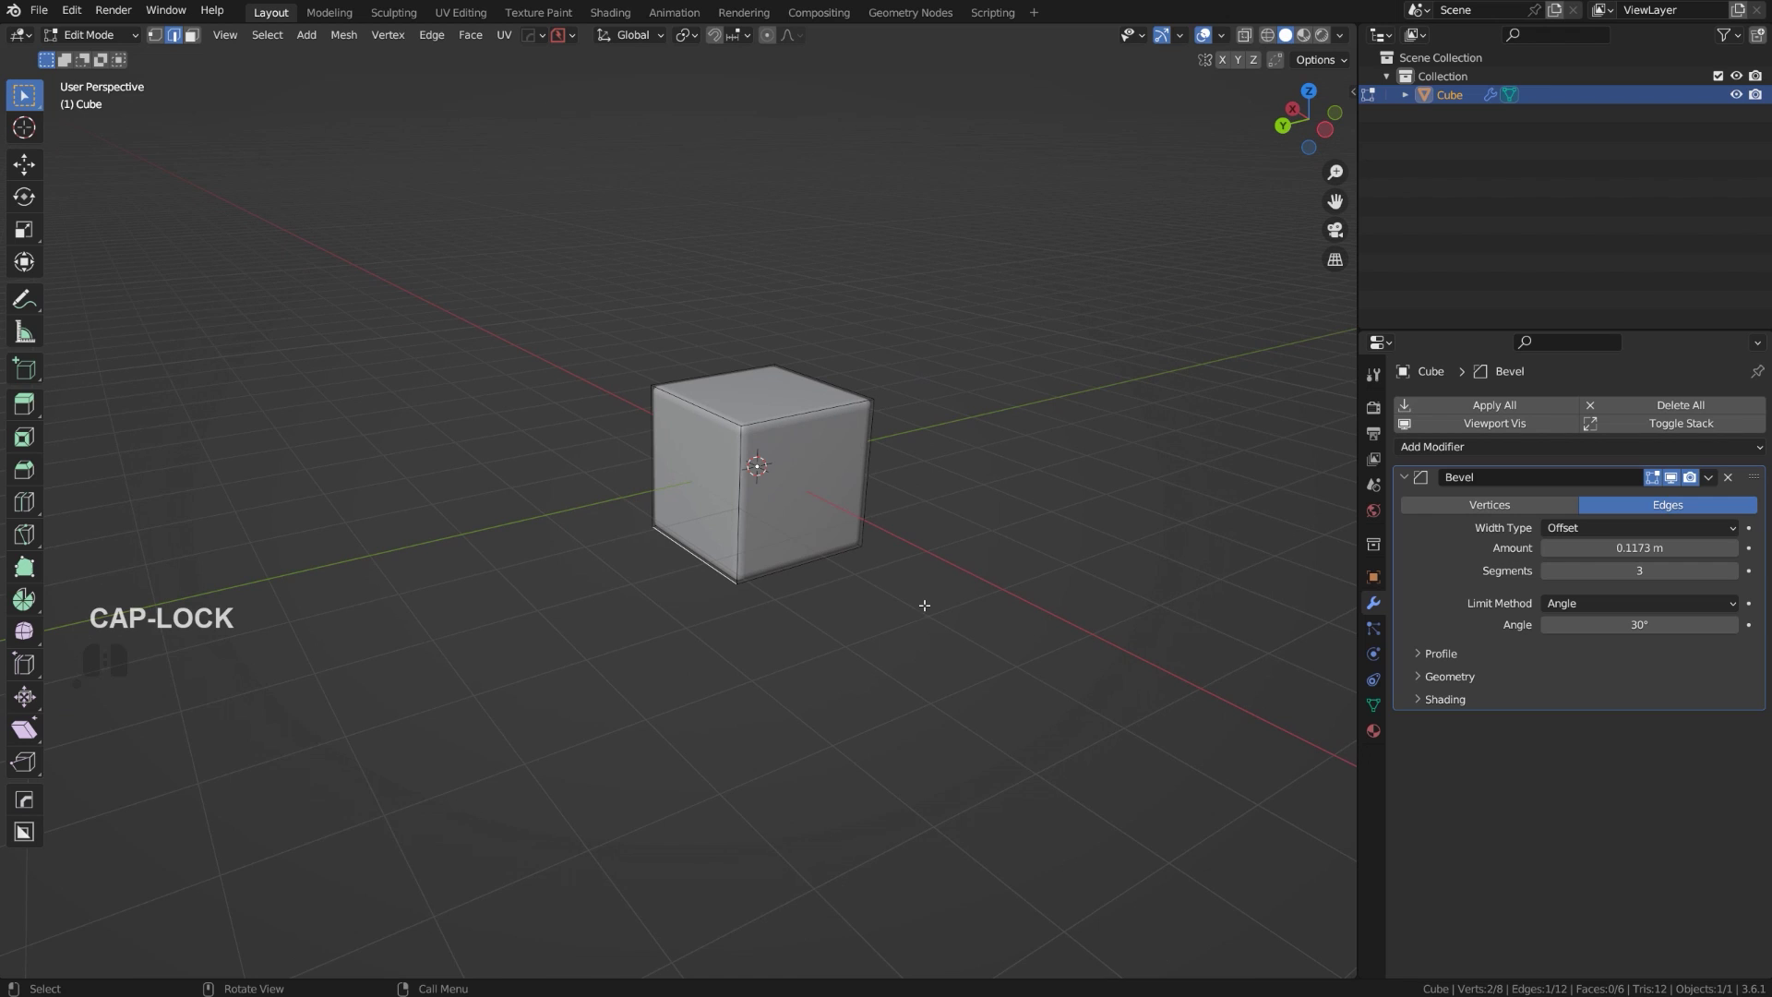
key(g)
key(y)
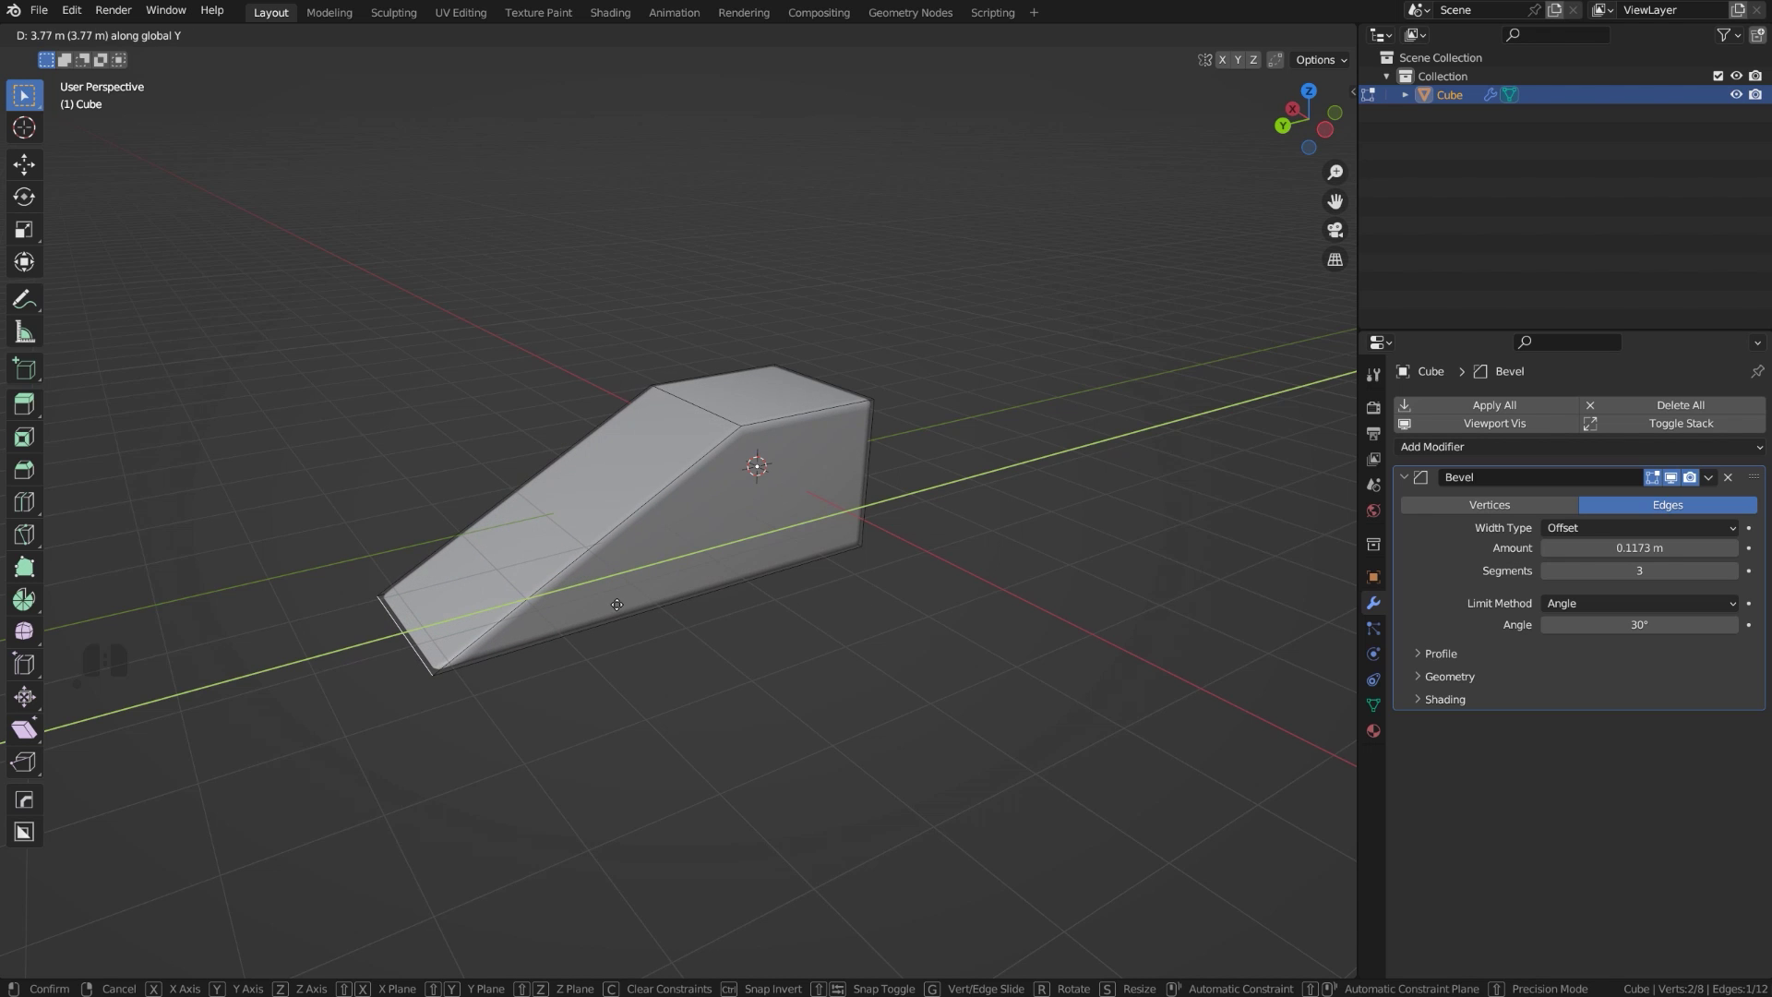
click(656, 604)
key(Tab)
scroll(746, 399, up, 2)
mouse_move(745, 398)
middle_down()
mouse_move(781, 412)
mouse_move(795, 451)
mouse_move(758, 513)
mouse_move(656, 417)
mouse_move(743, 459)
mouse_move(761, 399)
middle_up()
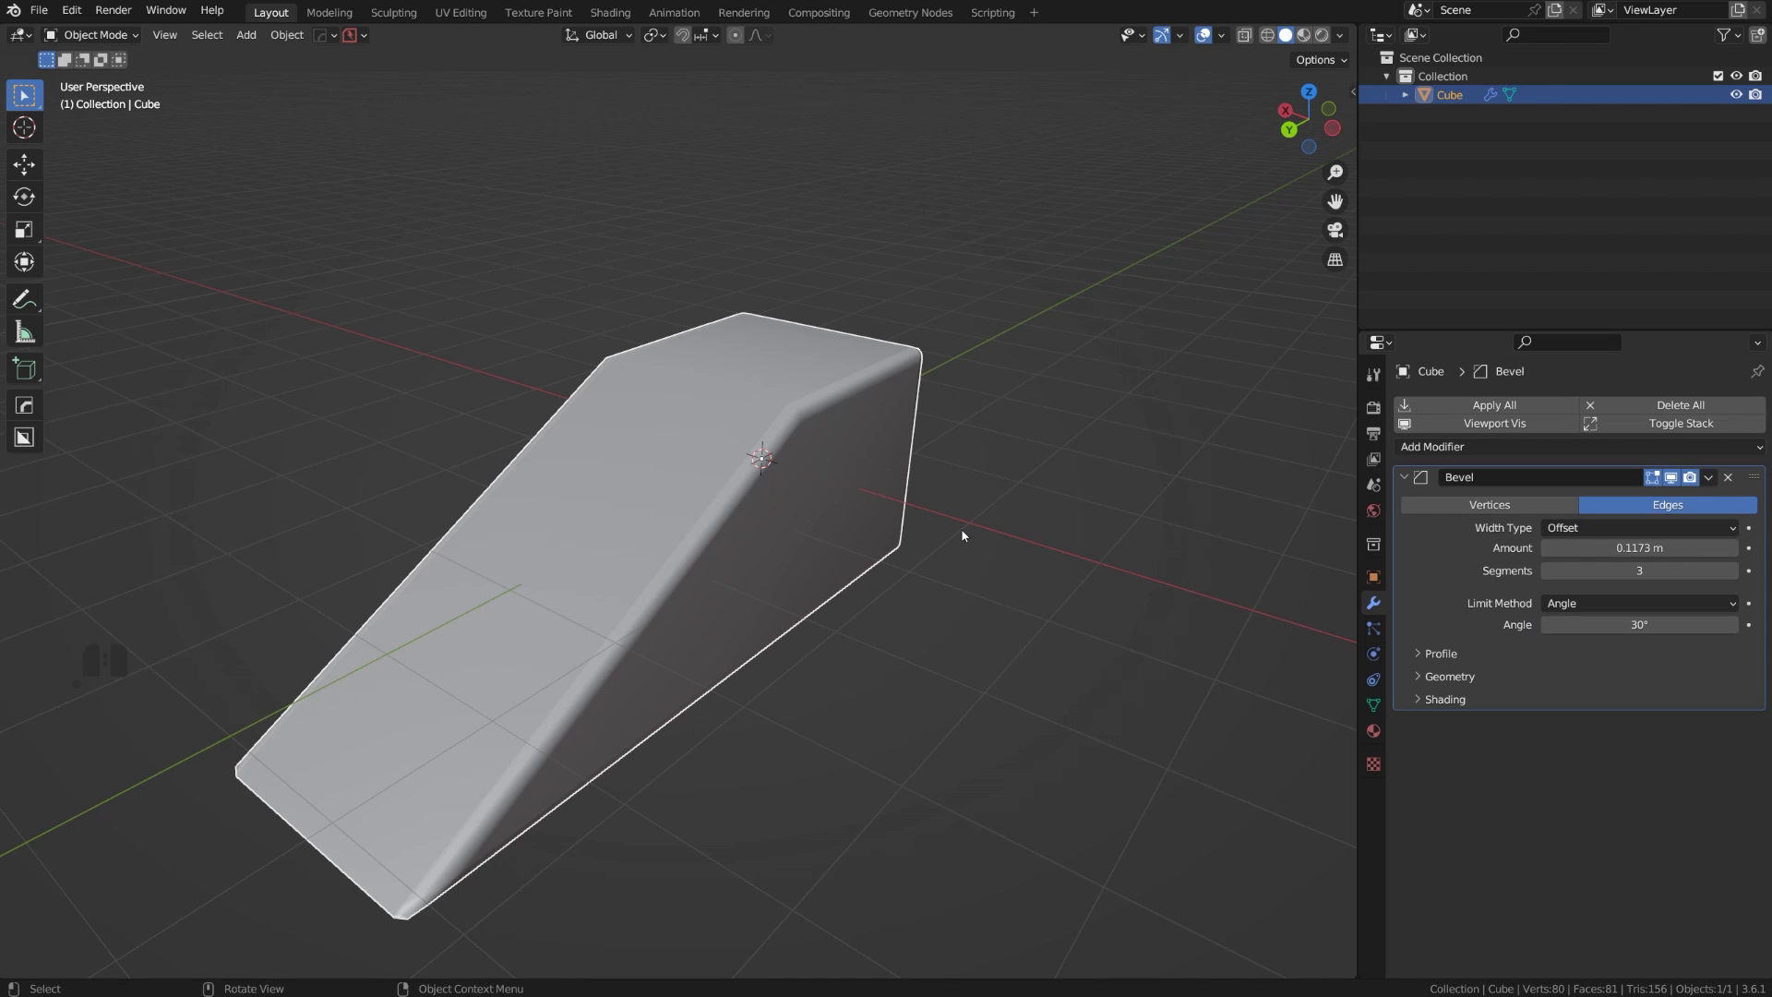
mouse_move(907, 520)
middle_down()
mouse_move(845, 513)
mouse_move(830, 530)
mouse_move(884, 526)
middle_up()
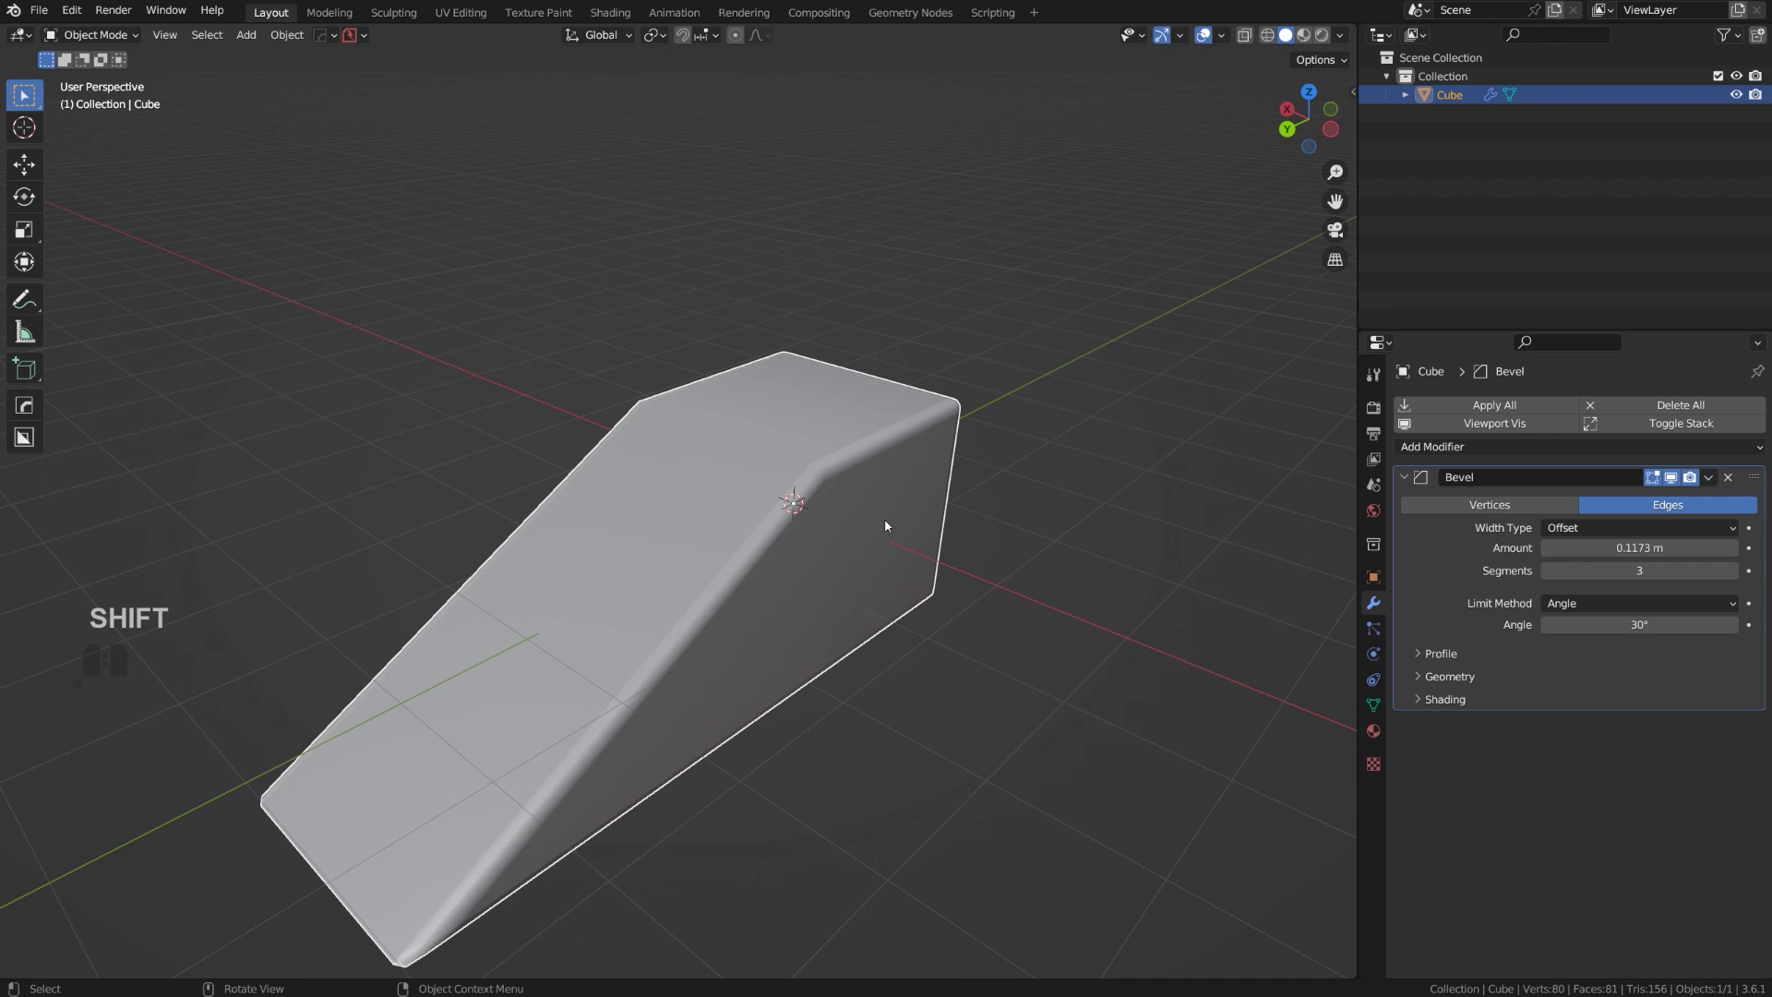
Select the top and sloped faces to compare their angle, and set the Bevel modifier's angle limit to 27°.
key(Tab)
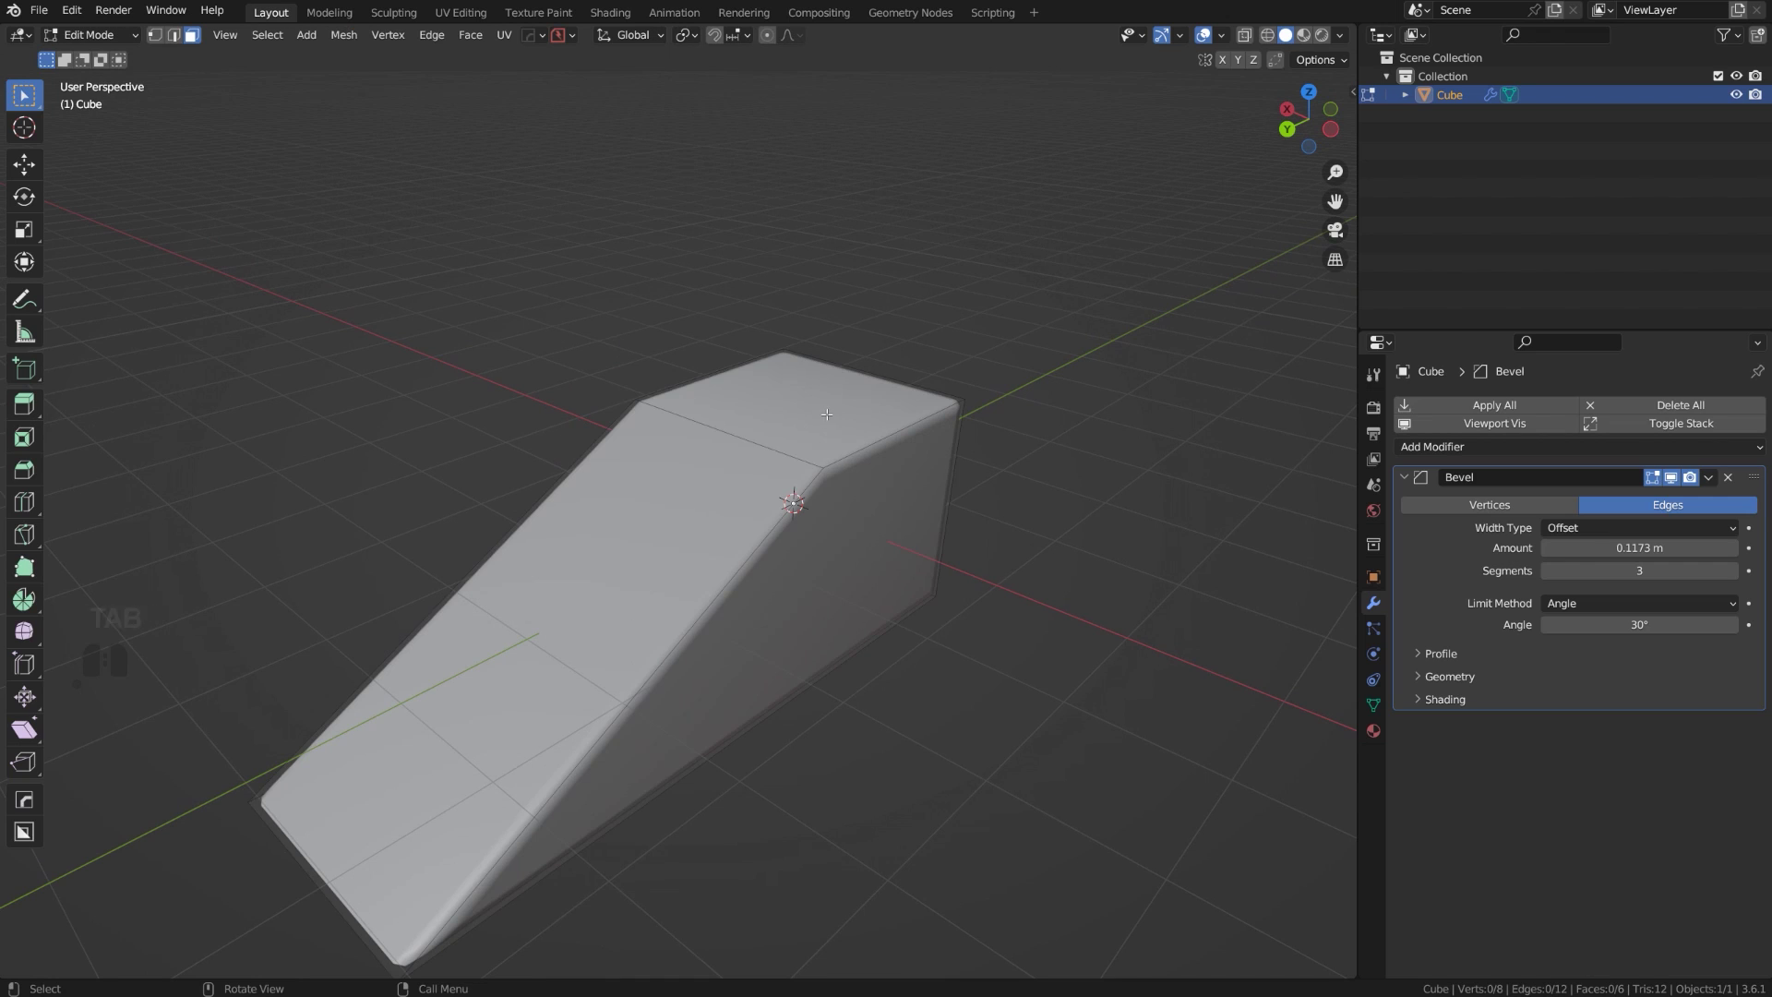
click(799, 404)
shift+click(701, 545)
key(Tab)
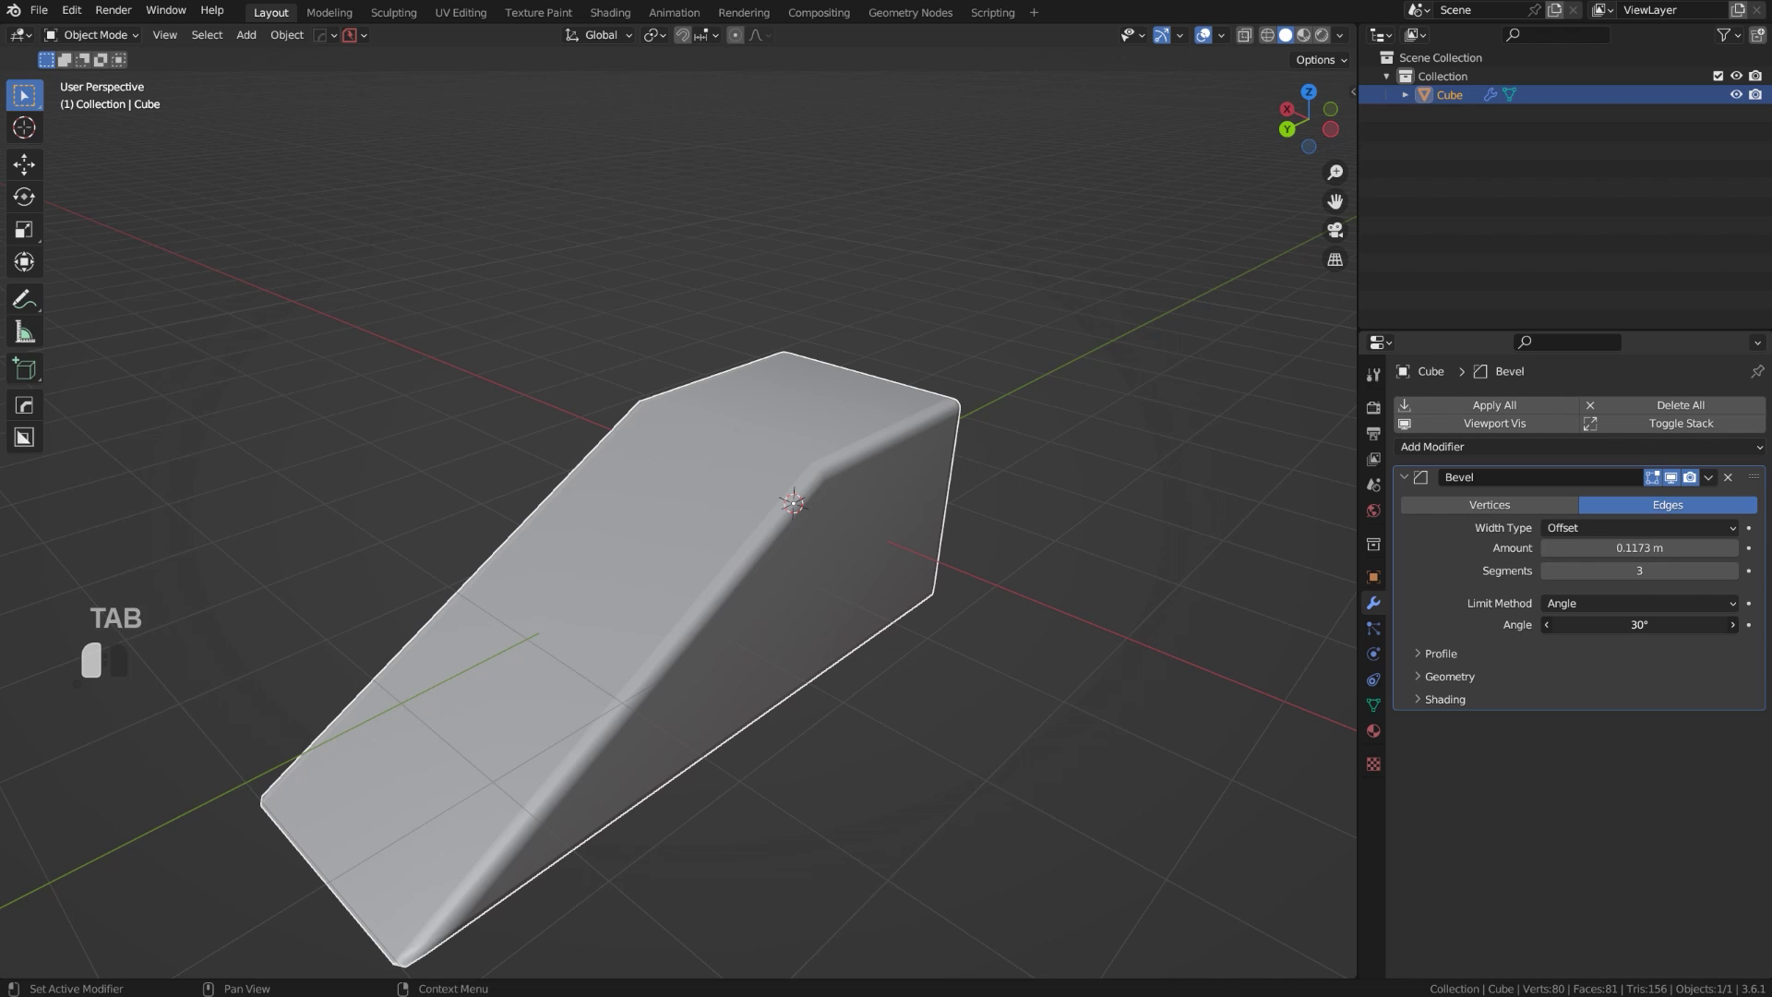
drag(1639, 625, 1632, 625)
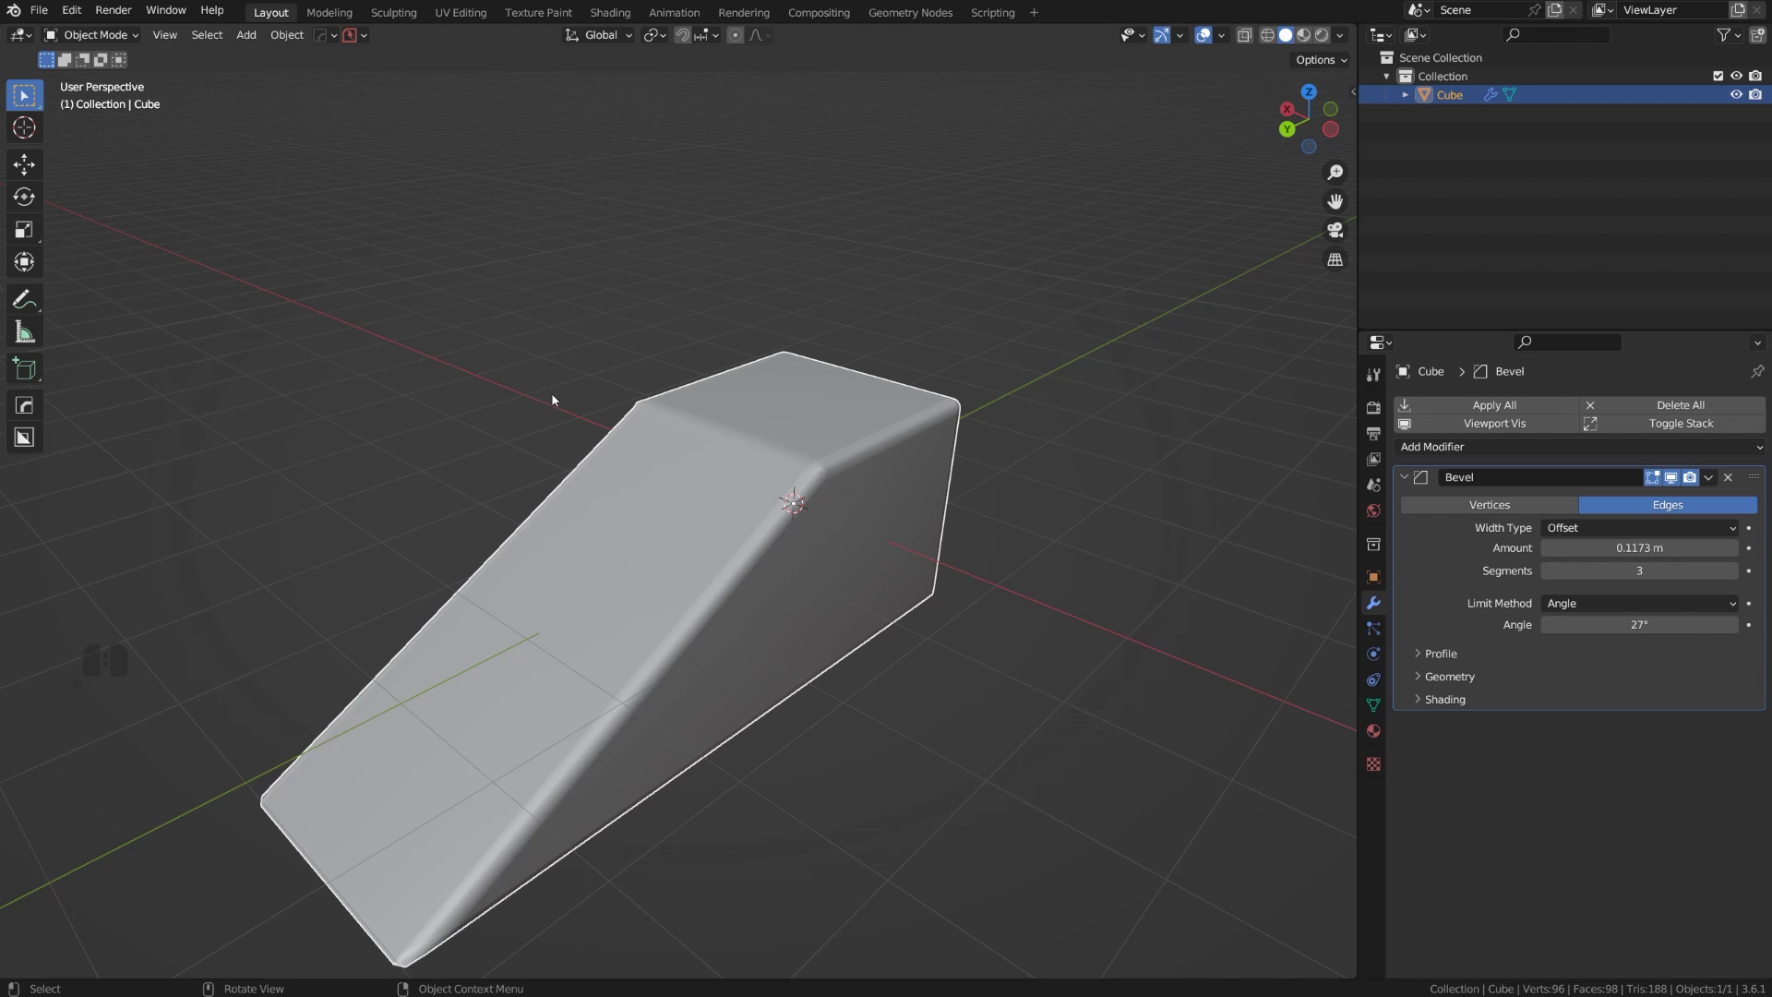
Reselect the ramp's top and sloped faces in Edit Mode to check the angle between them, and return to Object Mode.
middle_drag(722, 406, 906, 430)
key(Tab)
click(863, 401)
shift+click(664, 461)
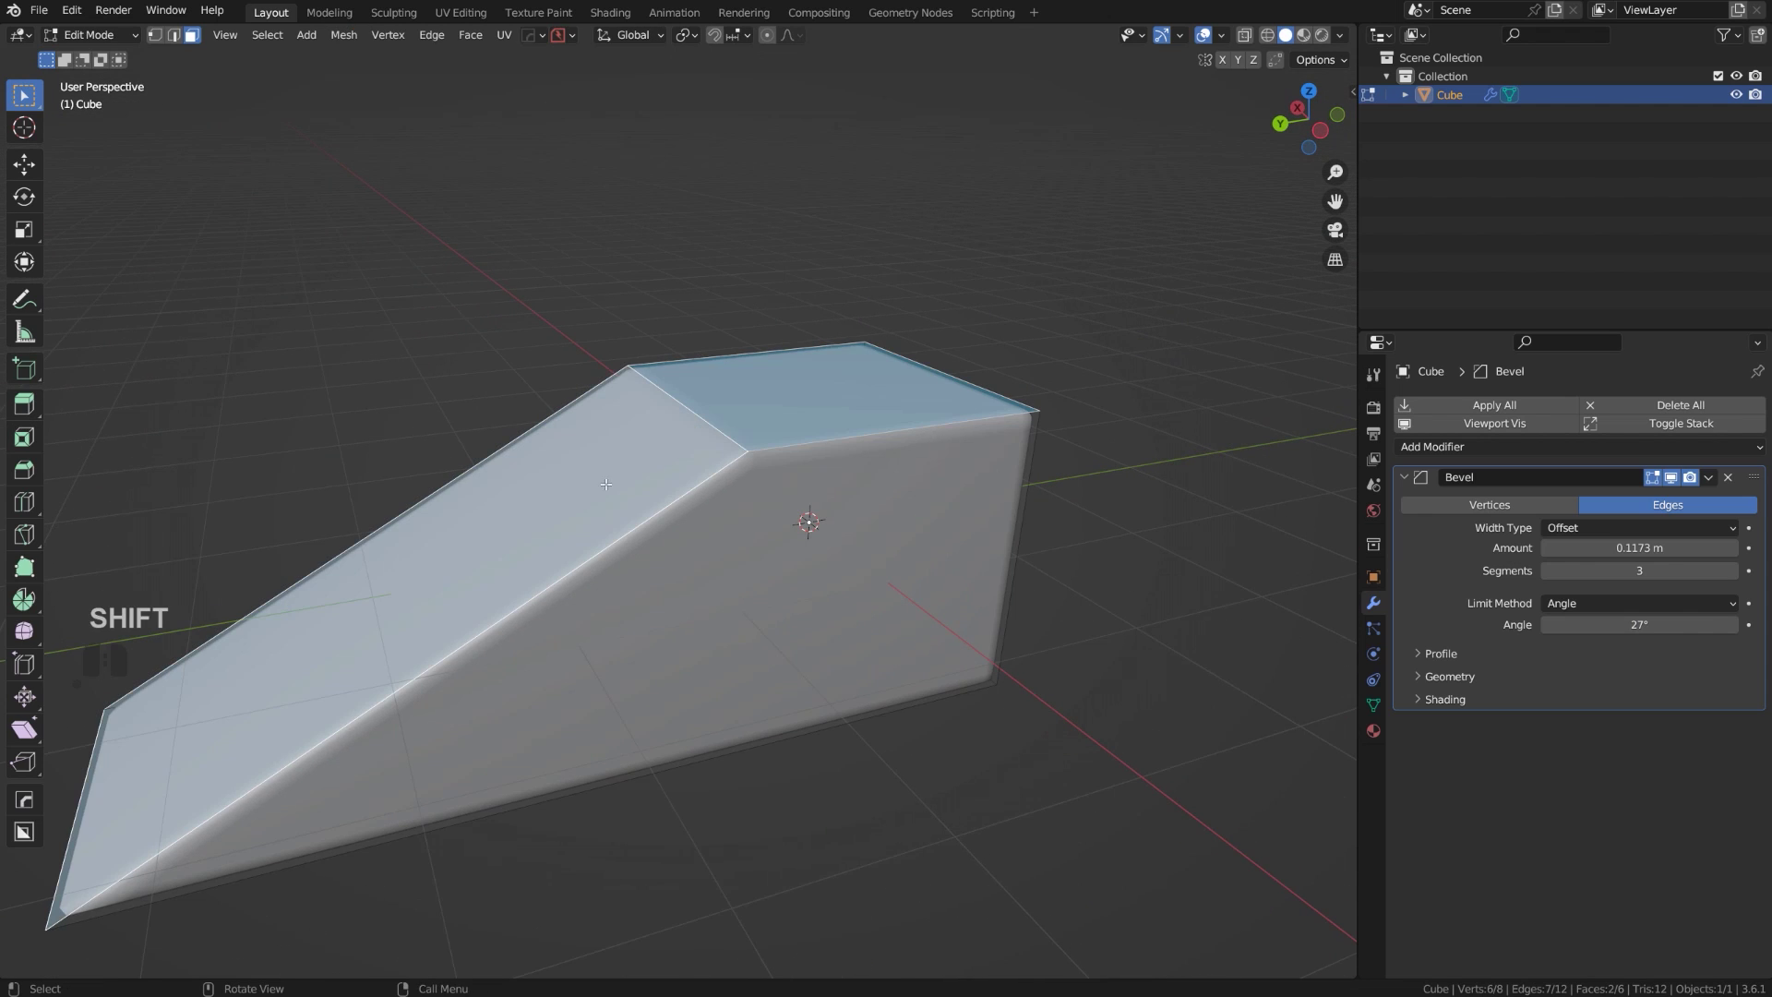
middle_drag(790, 337, 816, 336)
key(Tab)
Bevel the vertical corner edge at the ramp's tall end into a wide rounded corner with six segments.
scroll(815, 336, down, 3)
middle_drag(964, 449, 1280, 434)
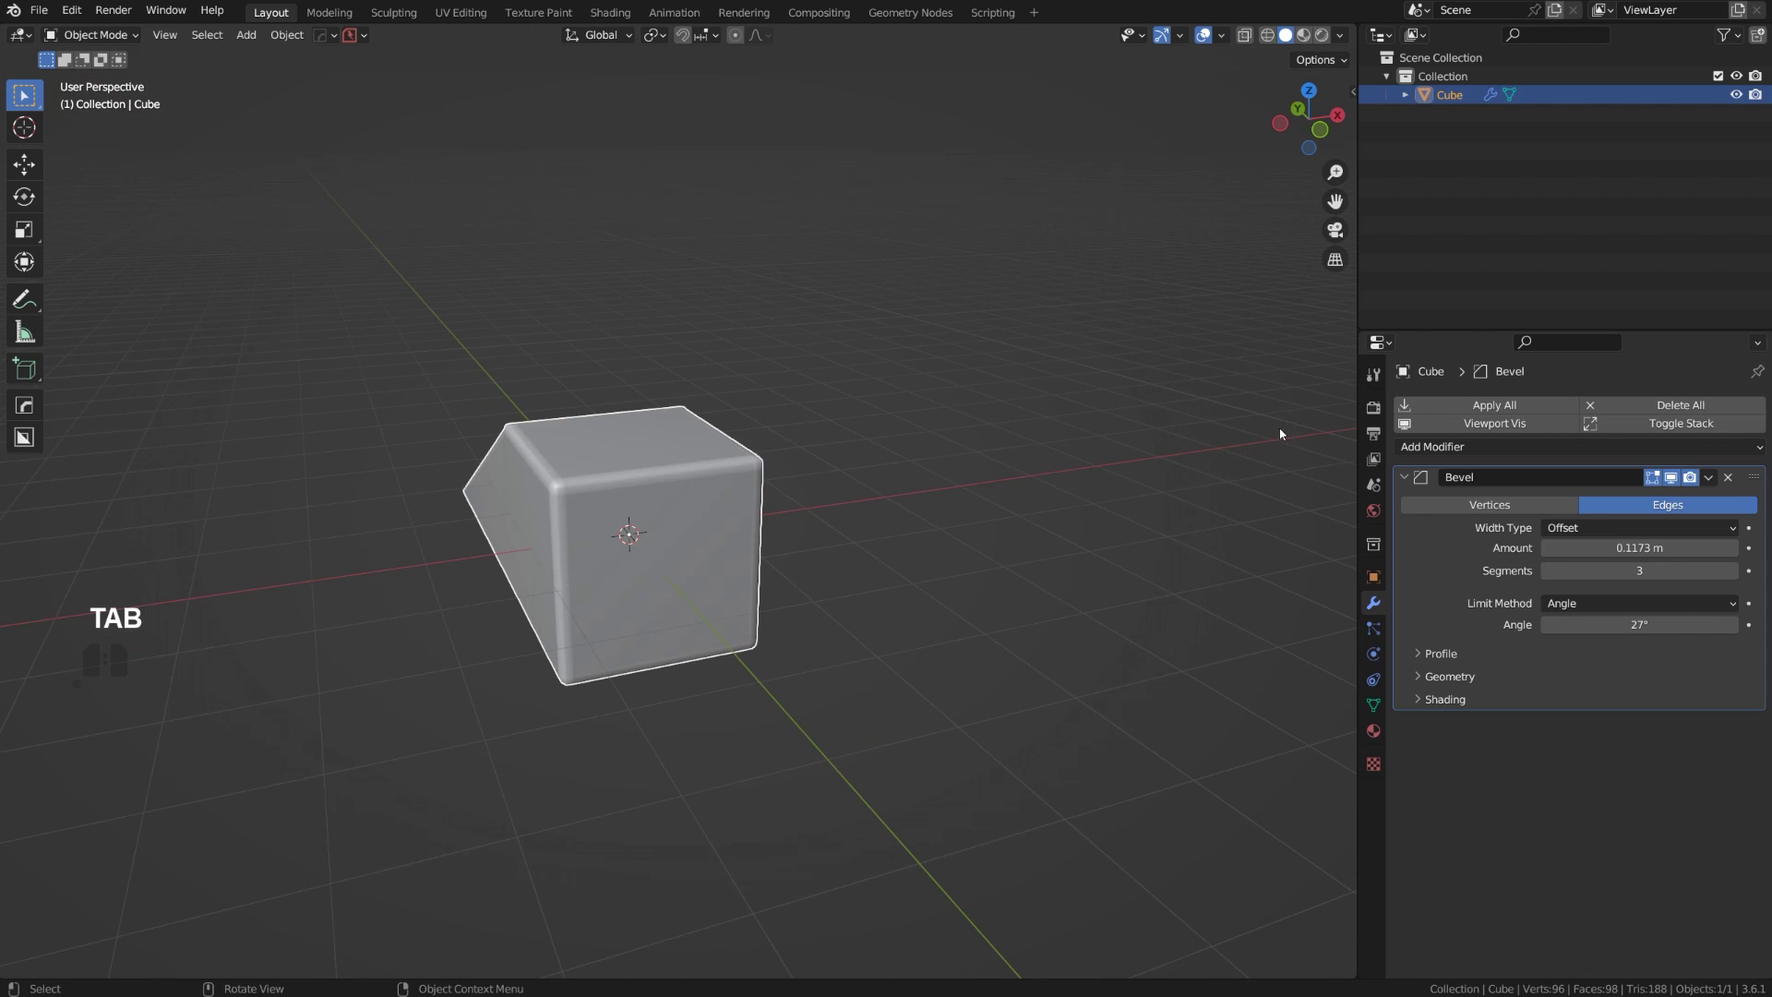
middle_drag(722, 598, 755, 466)
key(Tab)
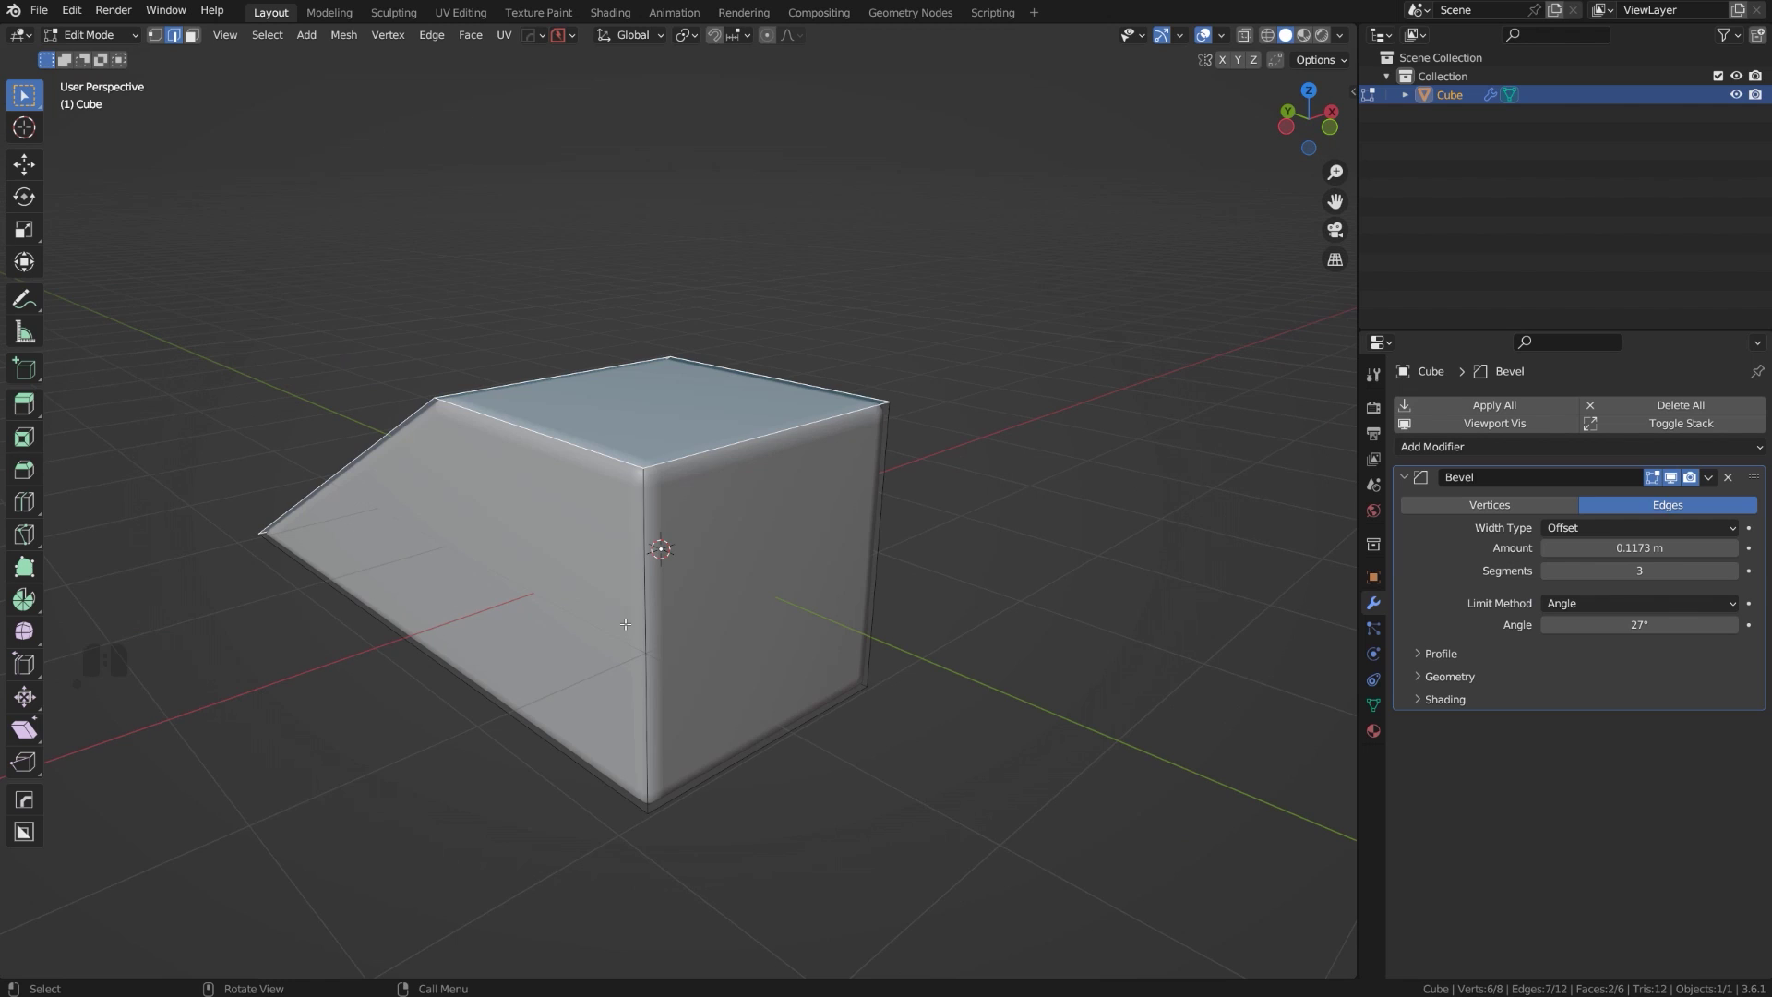
key(ctrl+b)
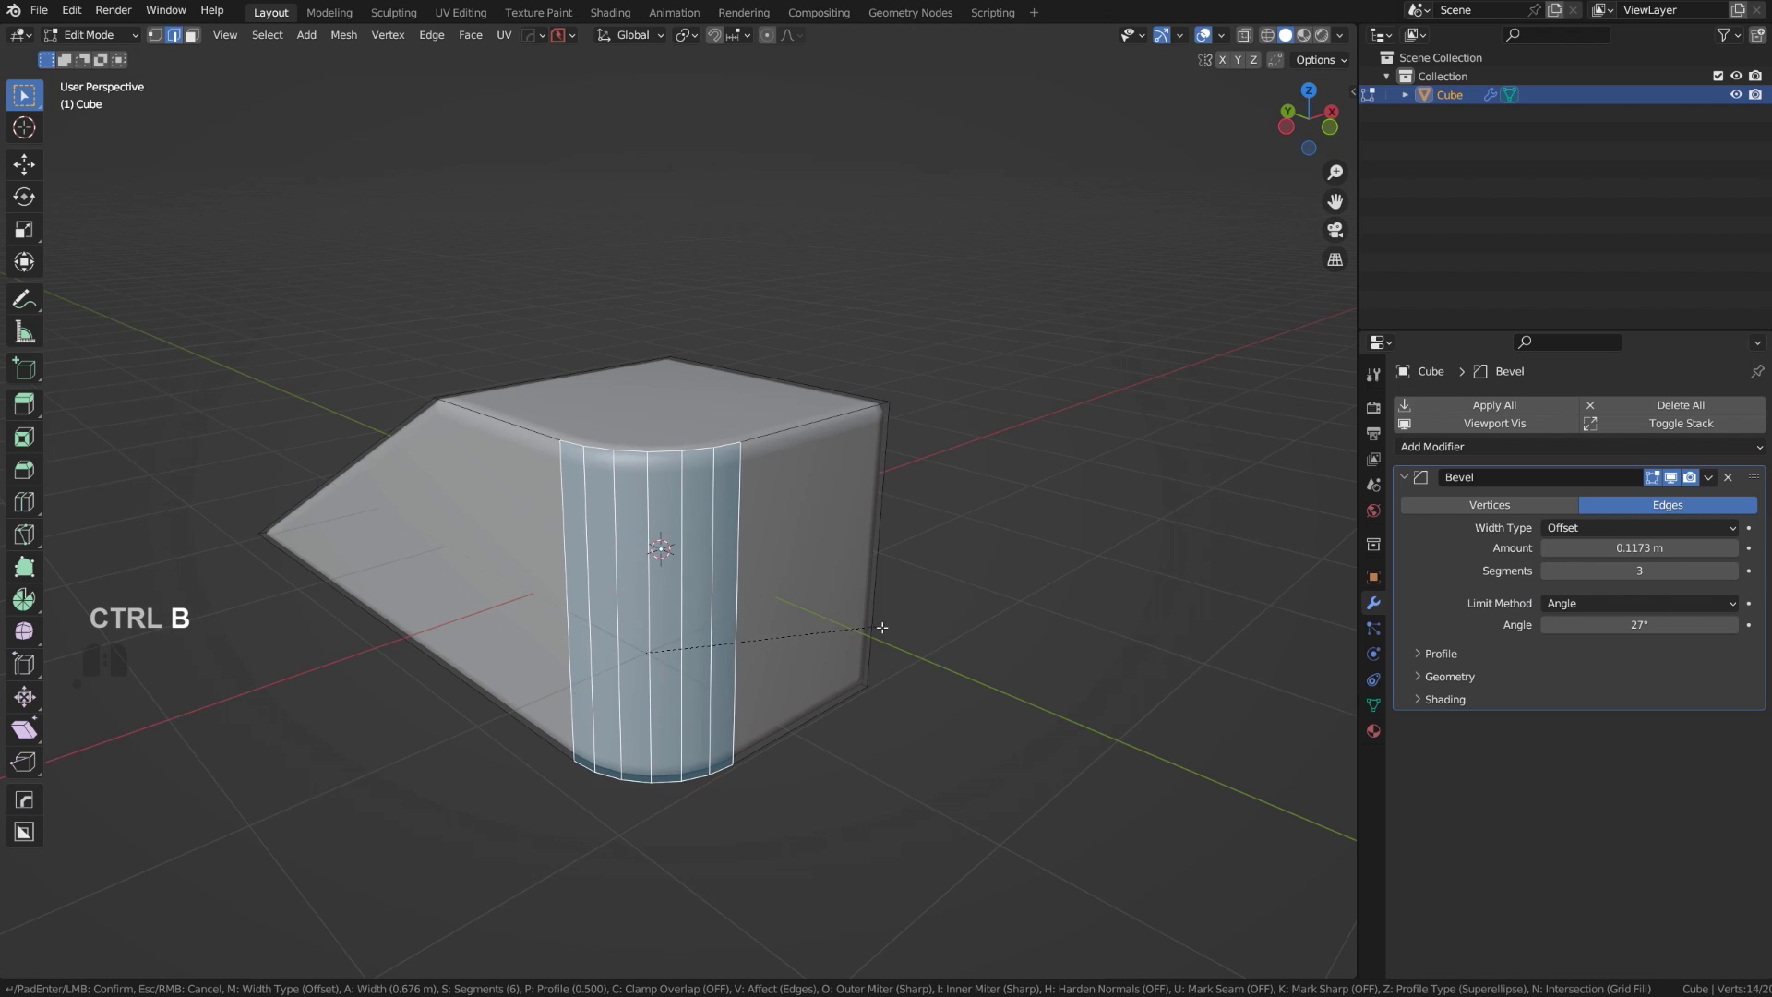
click(918, 625)
middle_drag(917, 625, 934, 613)
Return to Object Mode, lower the Bevel modifier's angle limit to 13° and inspect the rounded corner.
key(Tab)
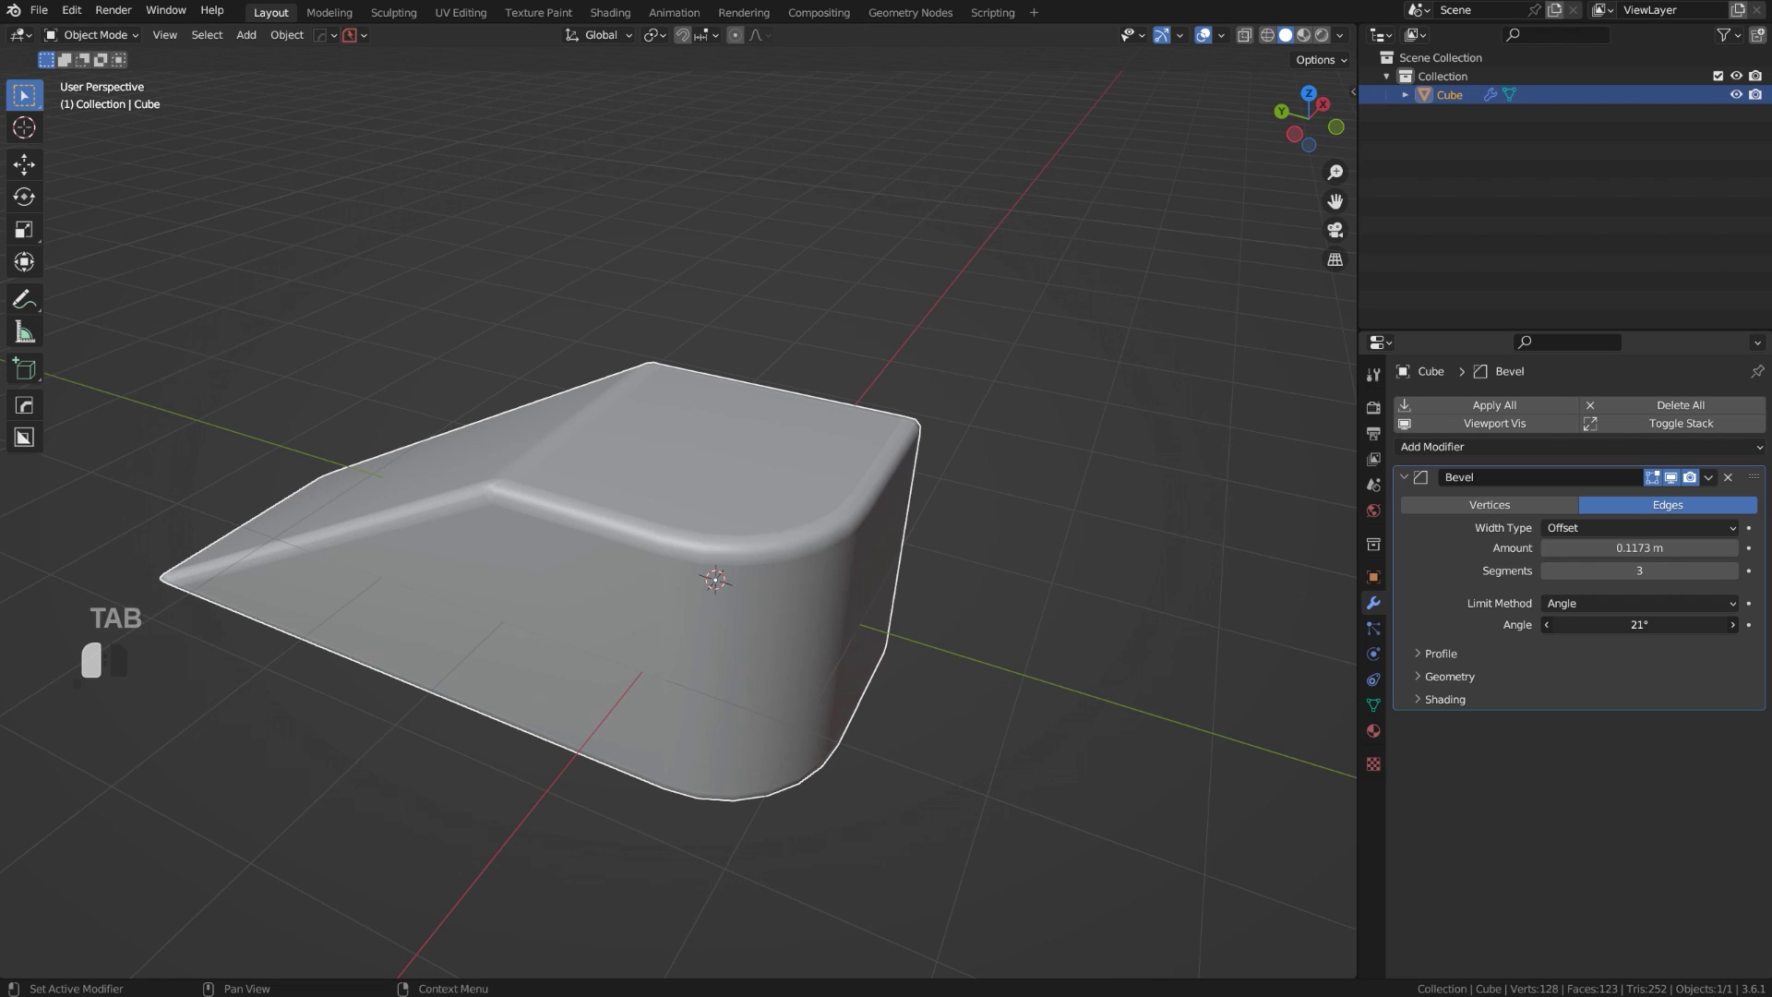
middle_drag(990, 739, 849, 695)
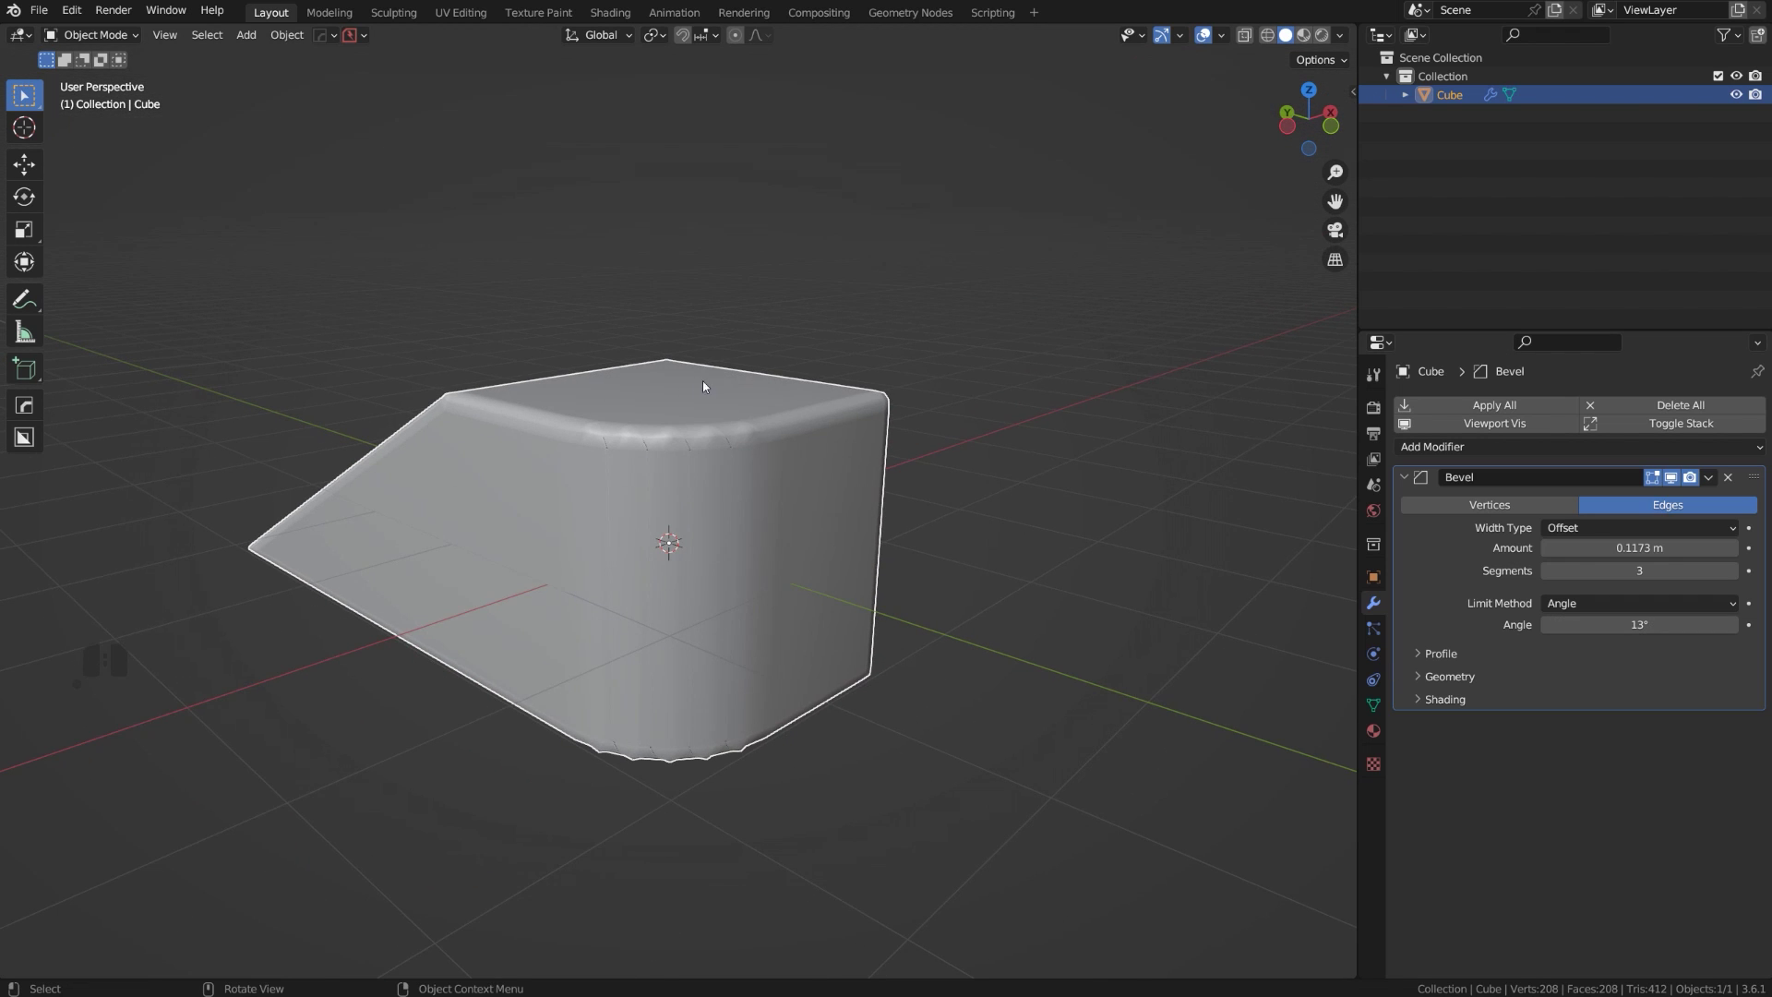
middle_drag(700, 554, 747, 570)
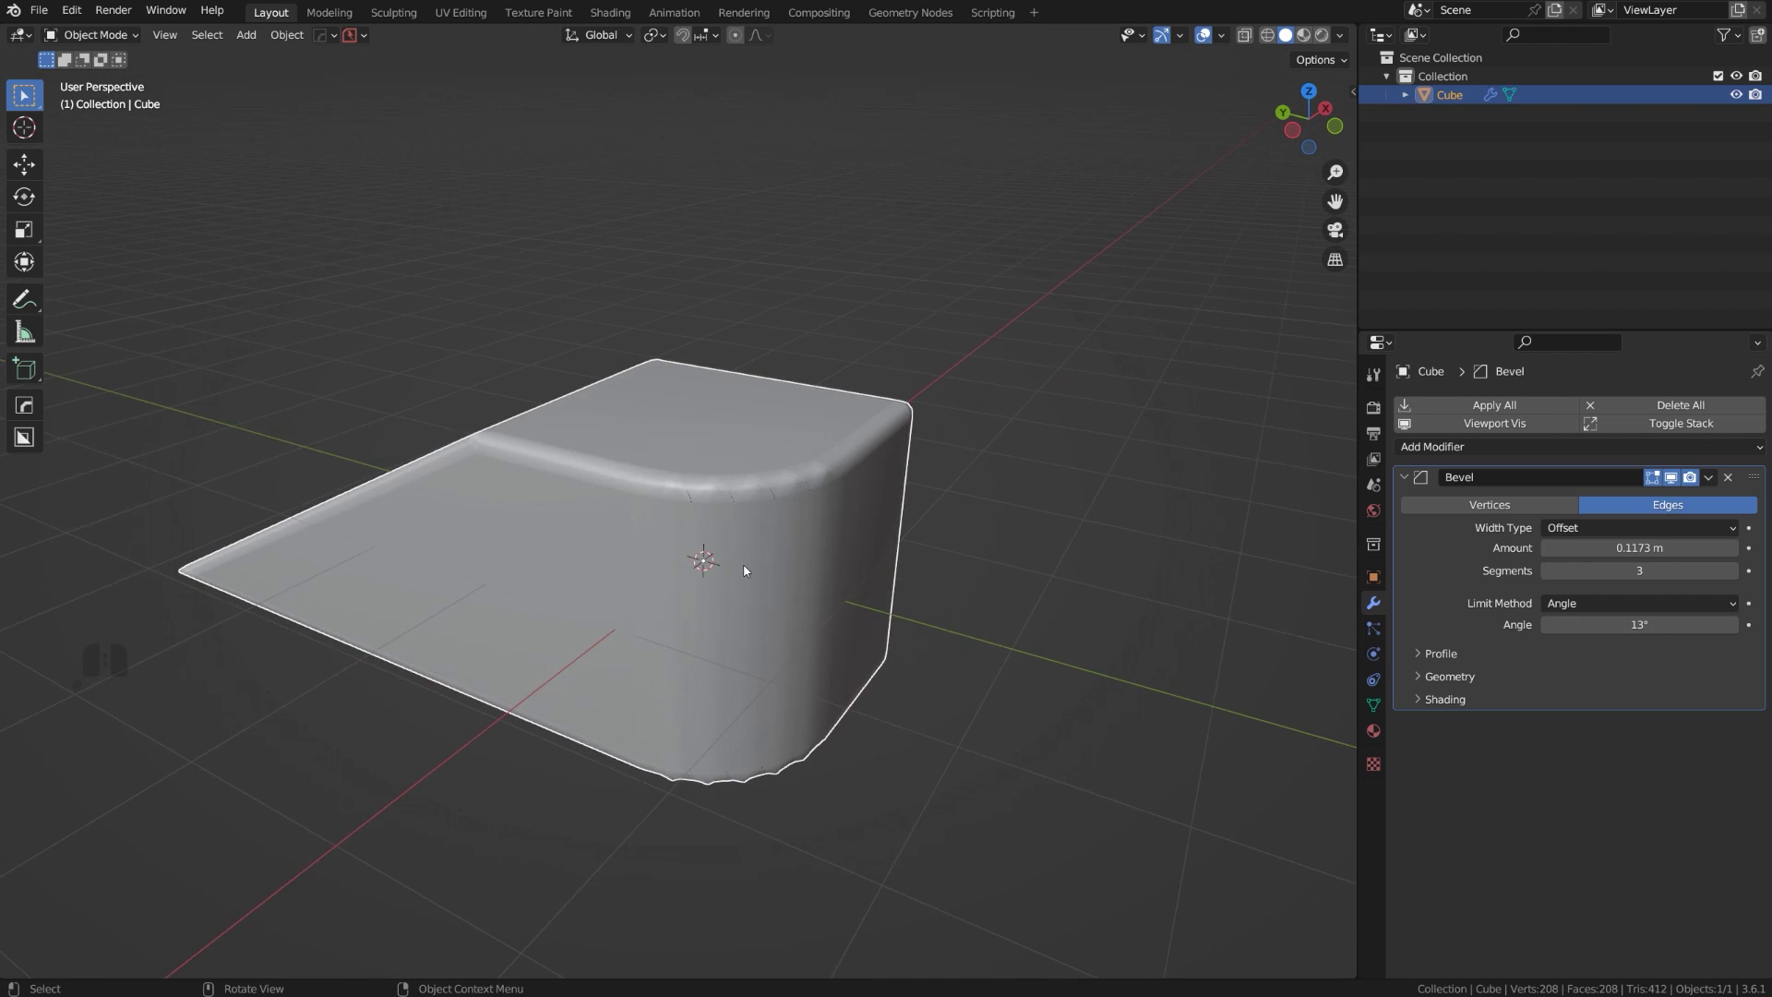
scroll(945, 555, up, 2)
shift+middle_drag(955, 457, 881, 449)
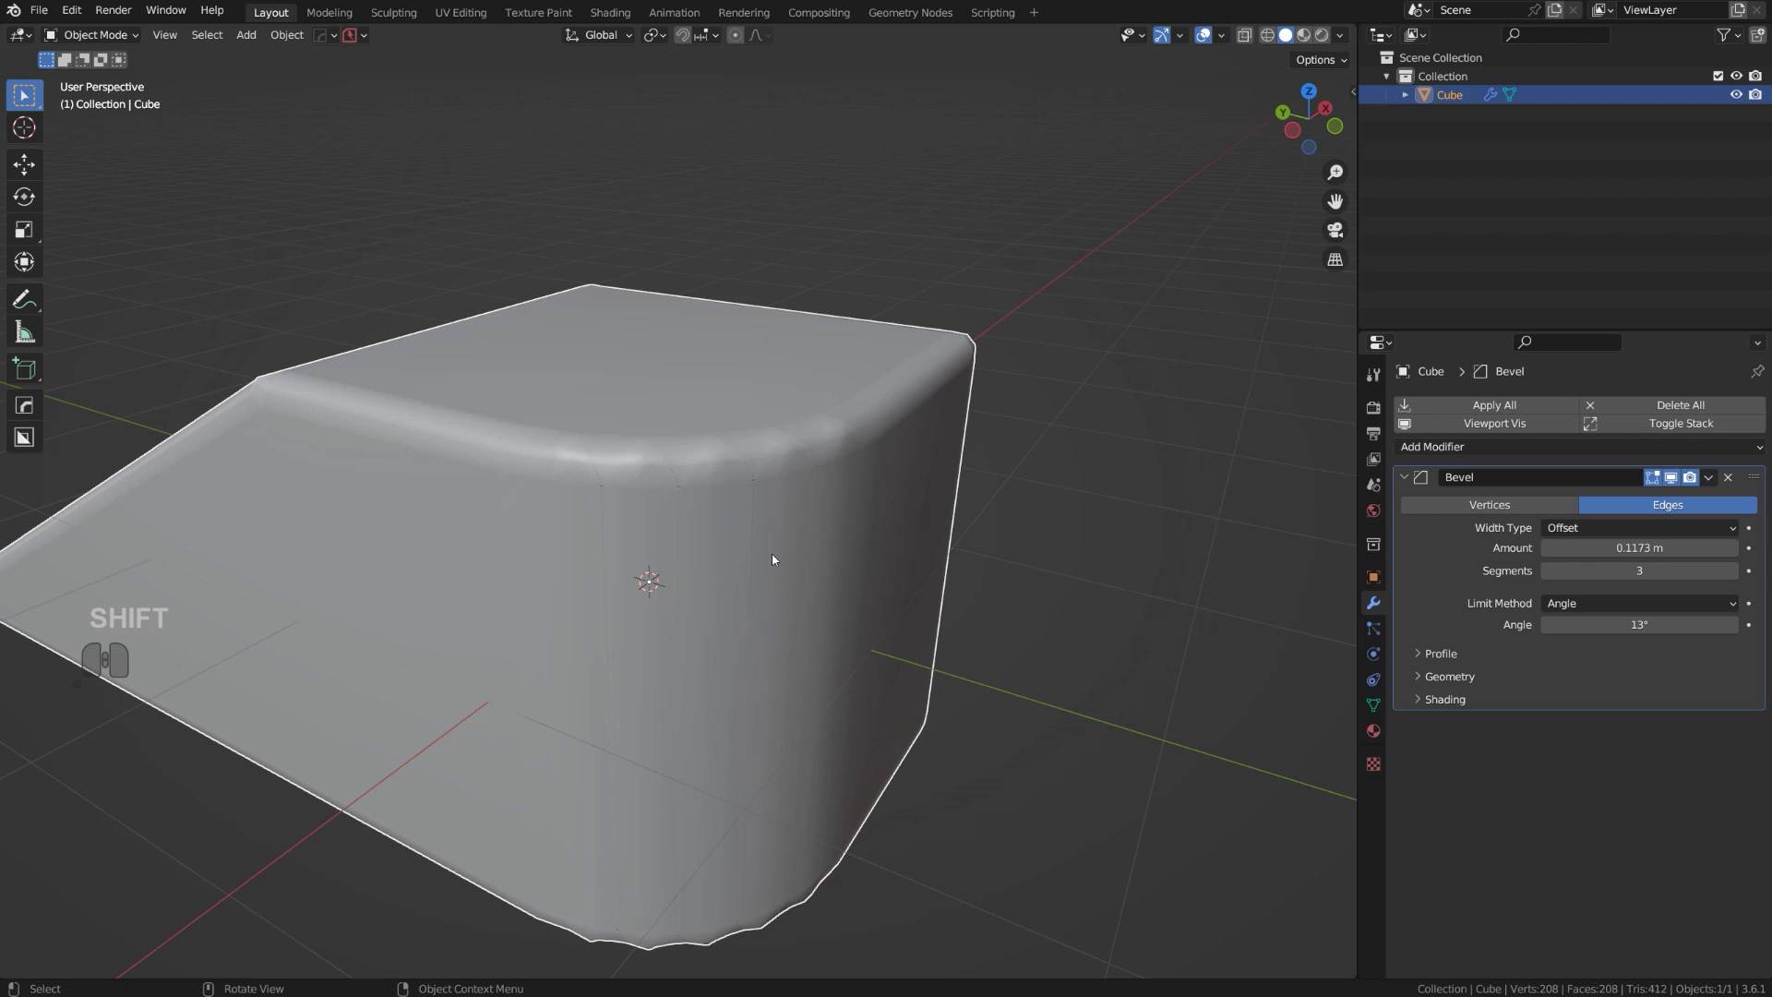
Select the first four vertical edges of the rounded corner in Edit Mode to examine their bevels, and return to Object Mode.
key(Tab)
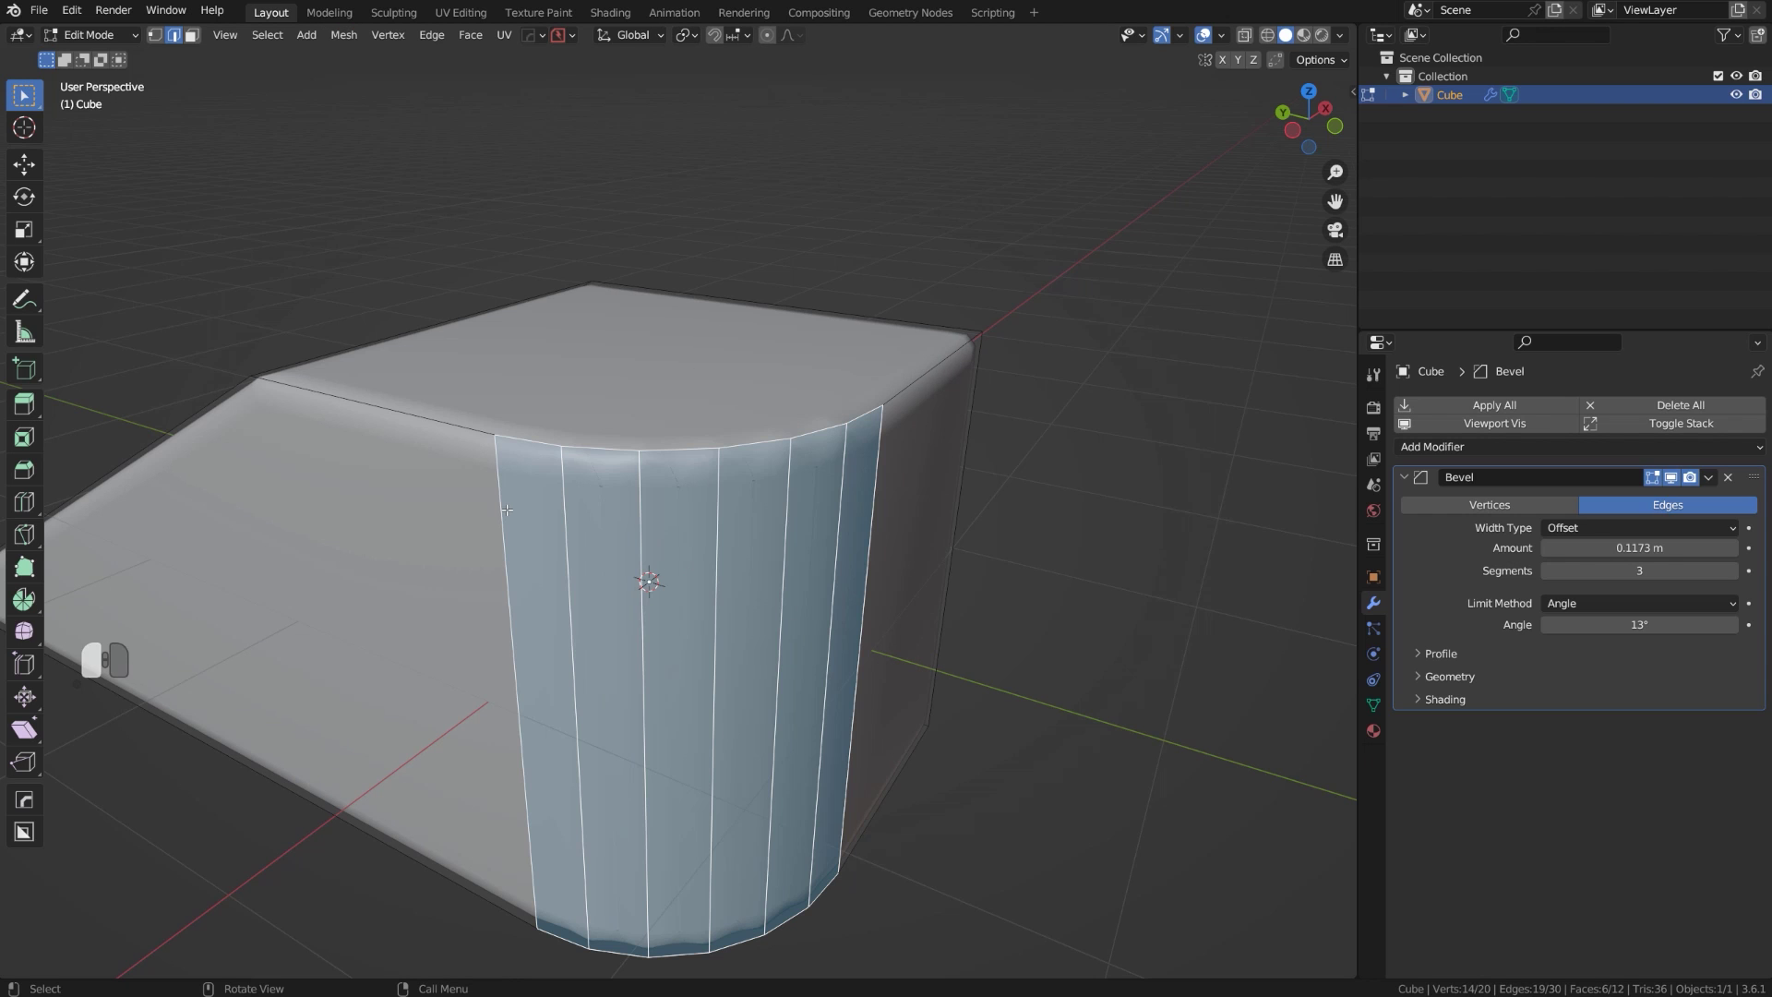
click(507, 509)
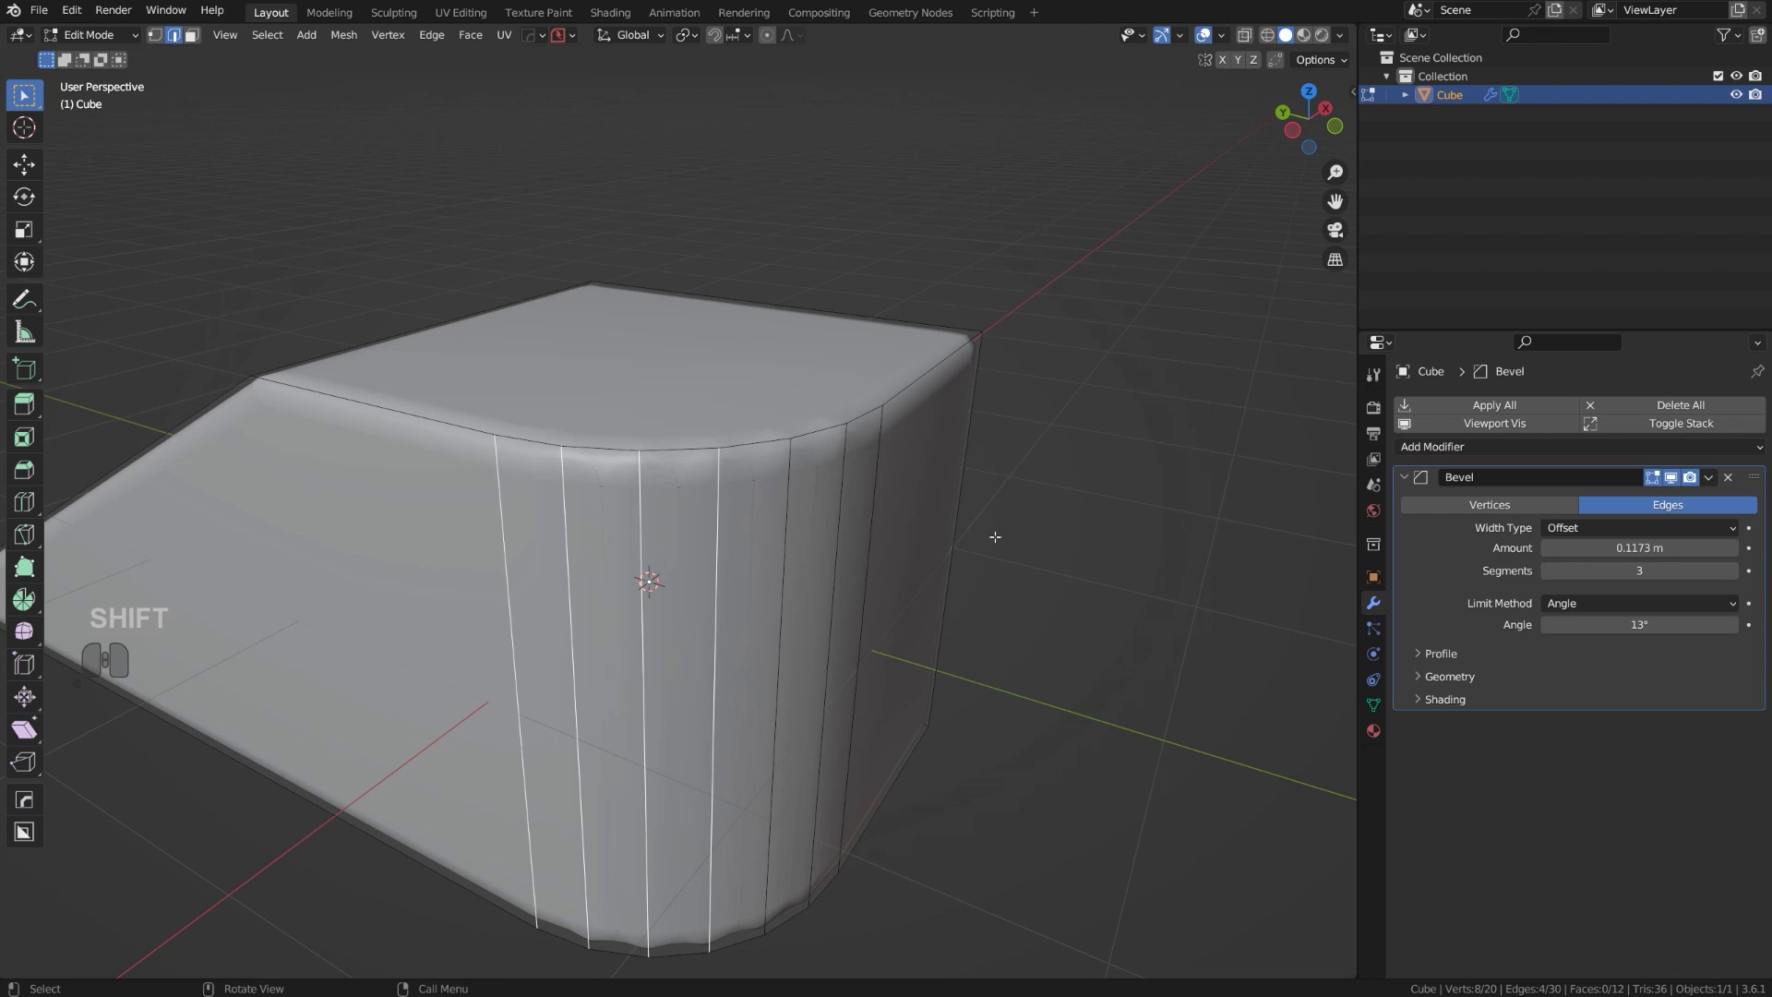
middle_drag(995, 536, 1403, 608)
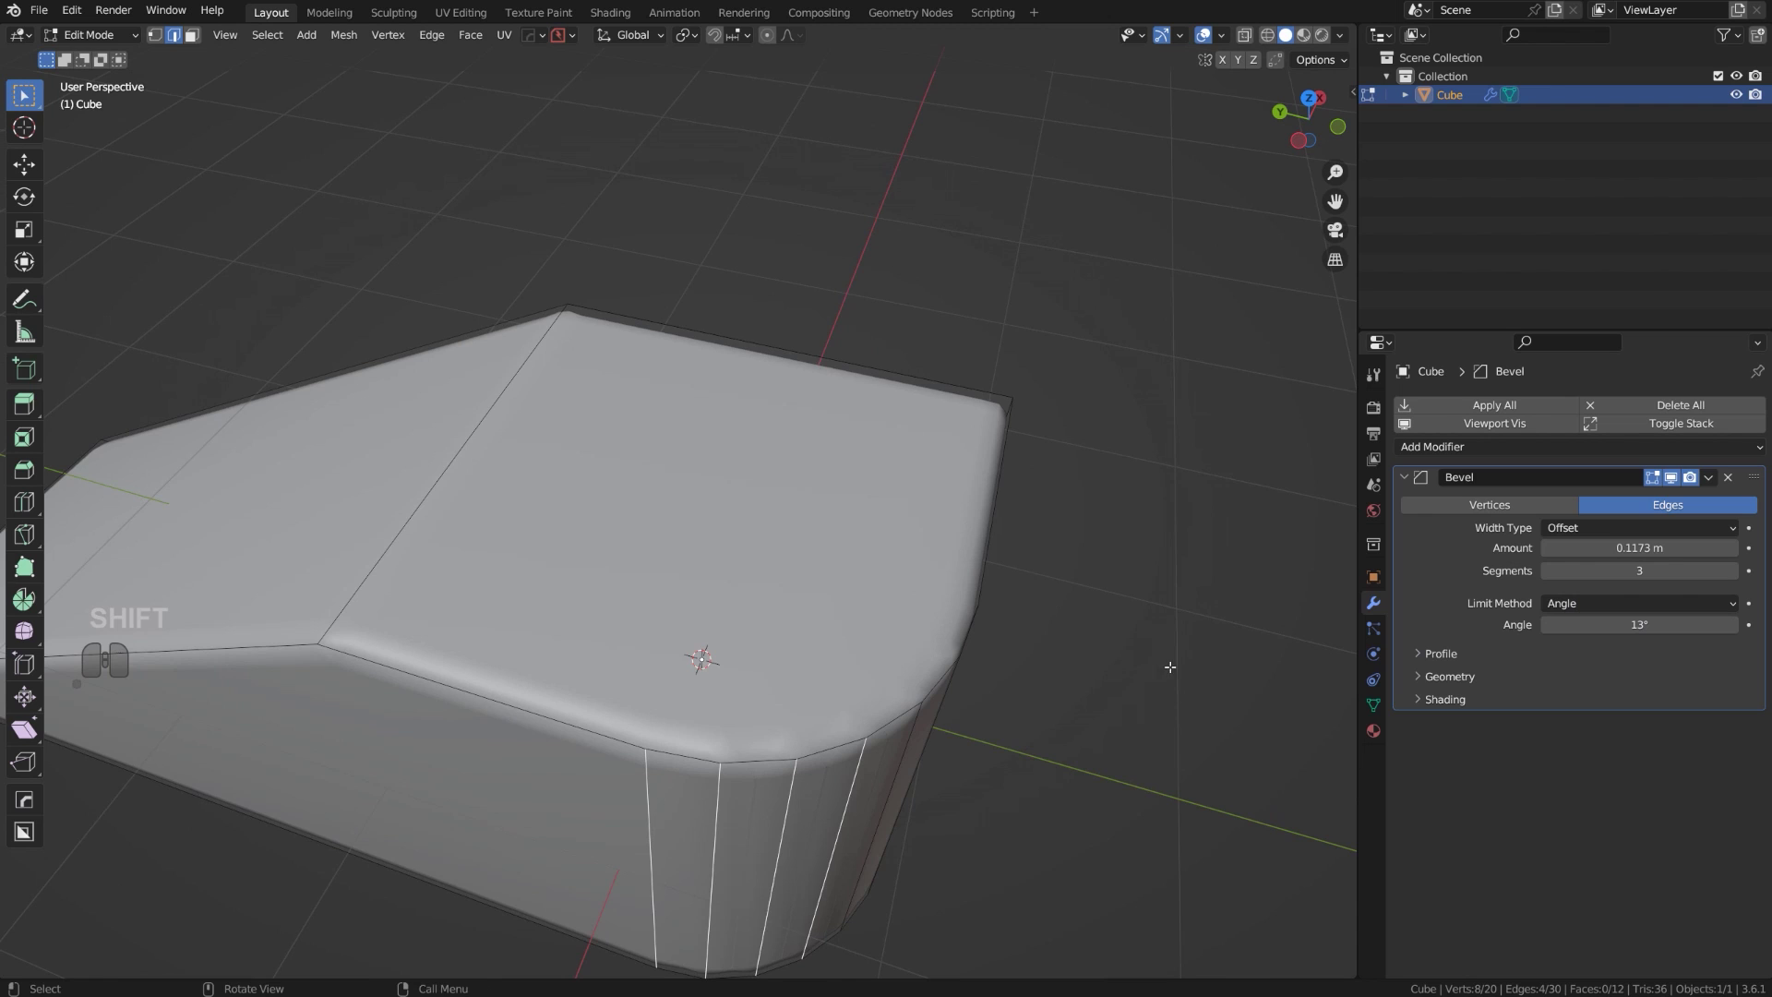
middle_drag(1170, 666, 762, 476)
key(Tab)
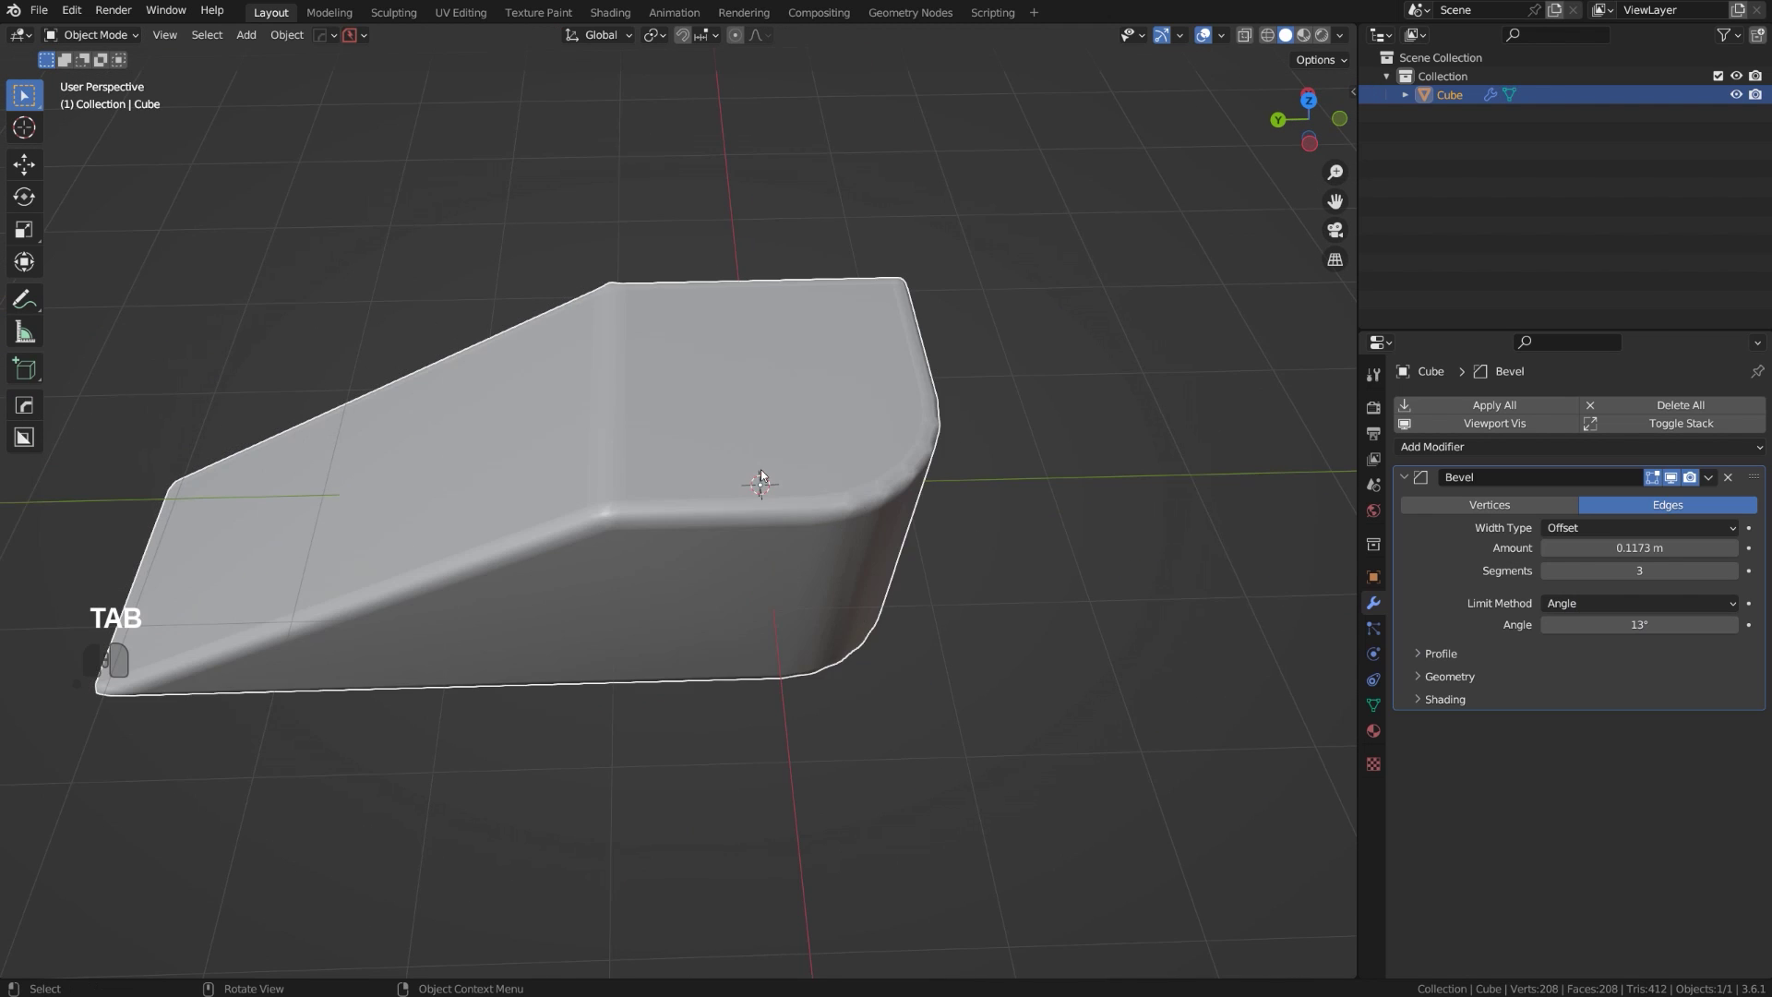
Duplicate the ramp and place the copy beside the original, about -3.3 m along the X axis.
scroll(651, 556, down, 4)
middle_drag(651, 556, 783, 541)
key(shift+d)
key(x)
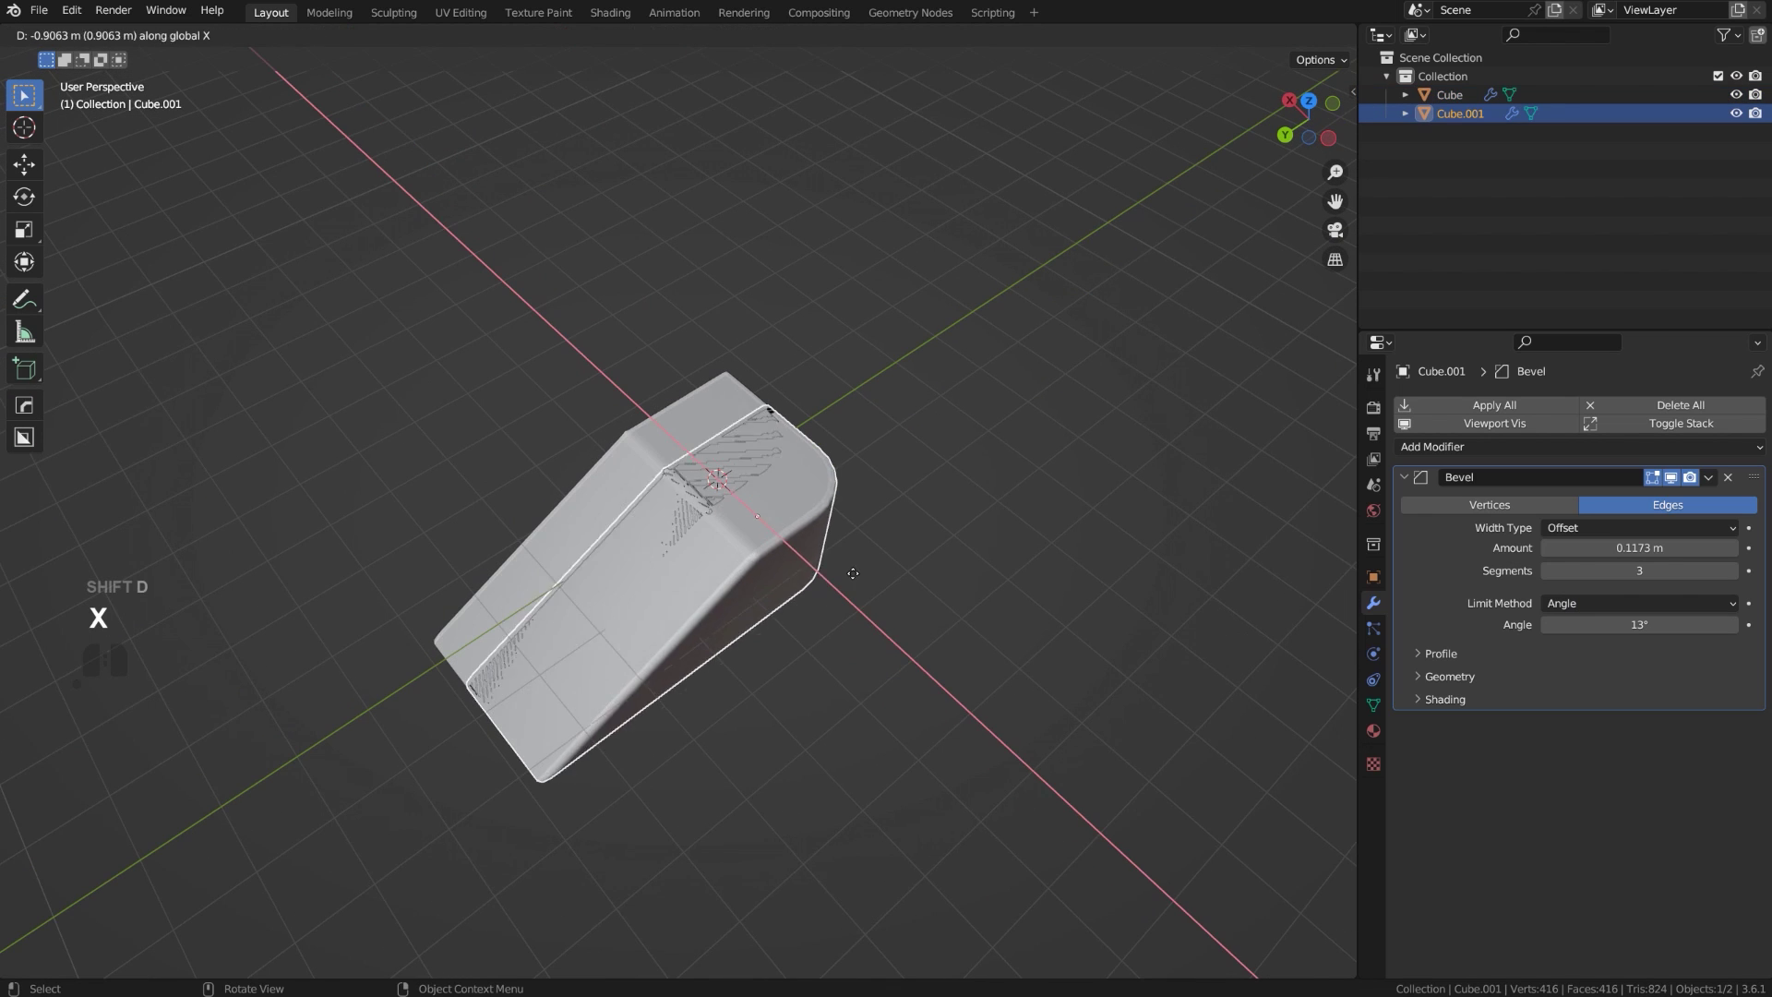
click(978, 695)
middle_drag(978, 694, 666, 453)
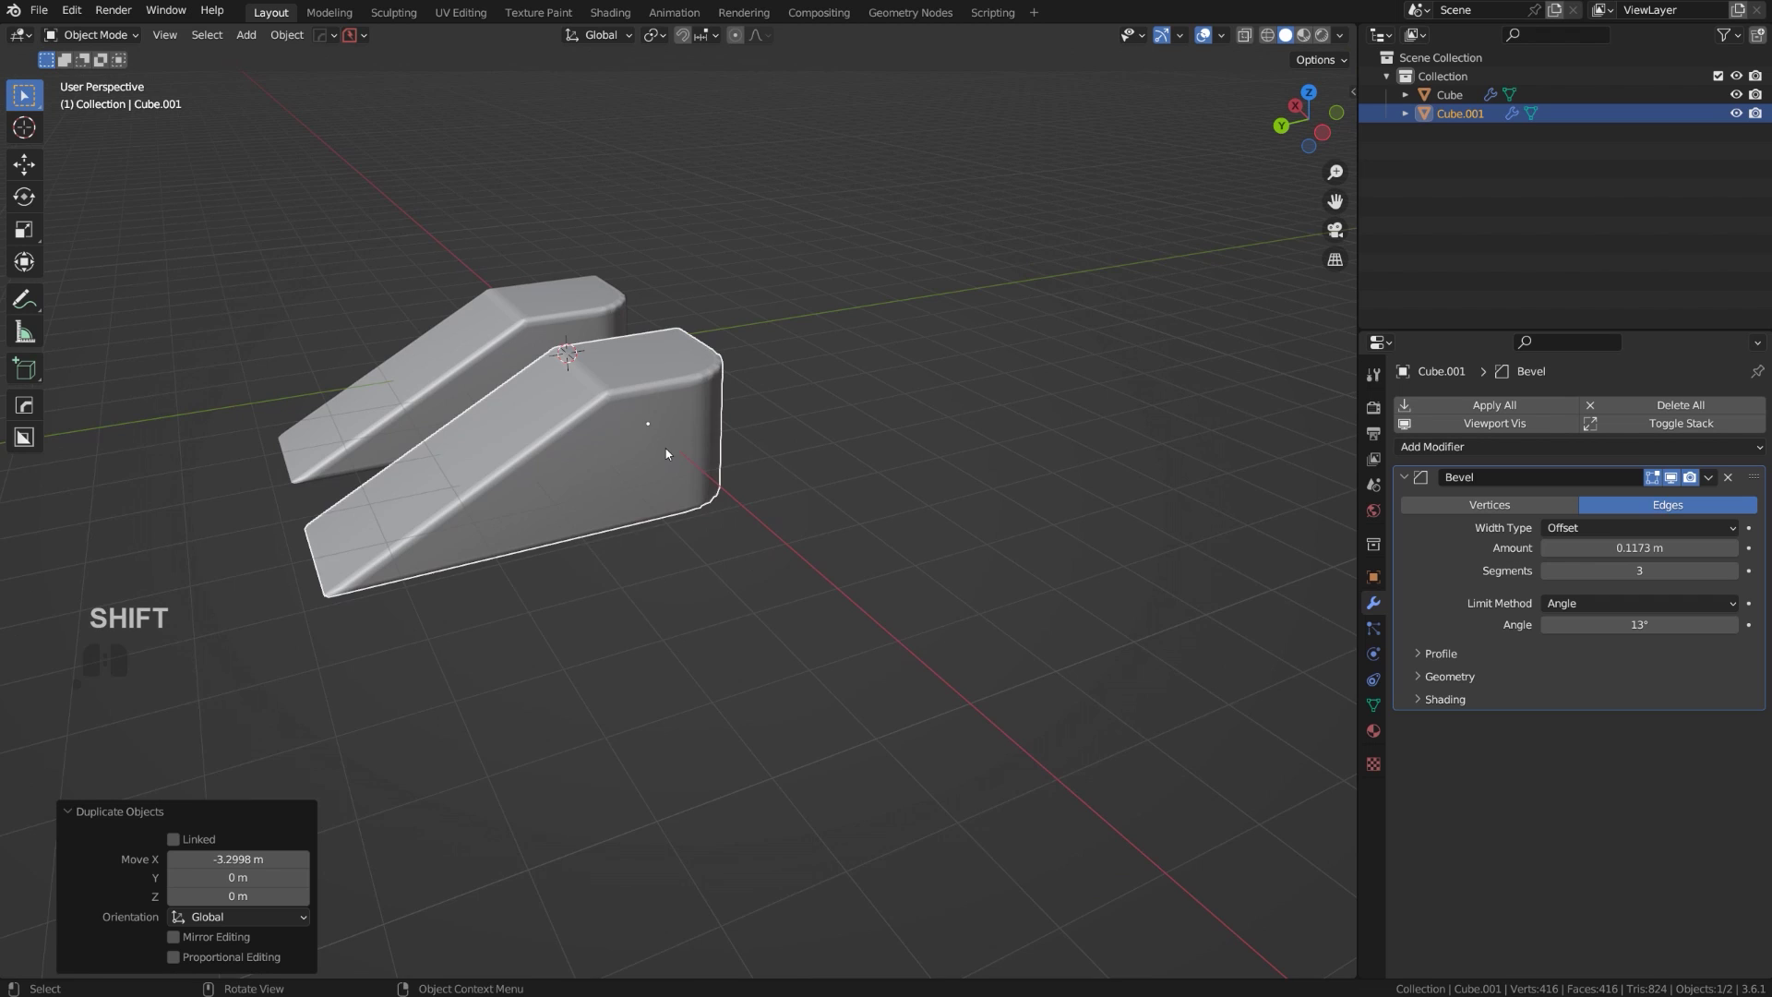
Compare the two ramps and change the duplicate's Bevel limit method from Angle to Weight.
scroll(801, 563, up, 4)
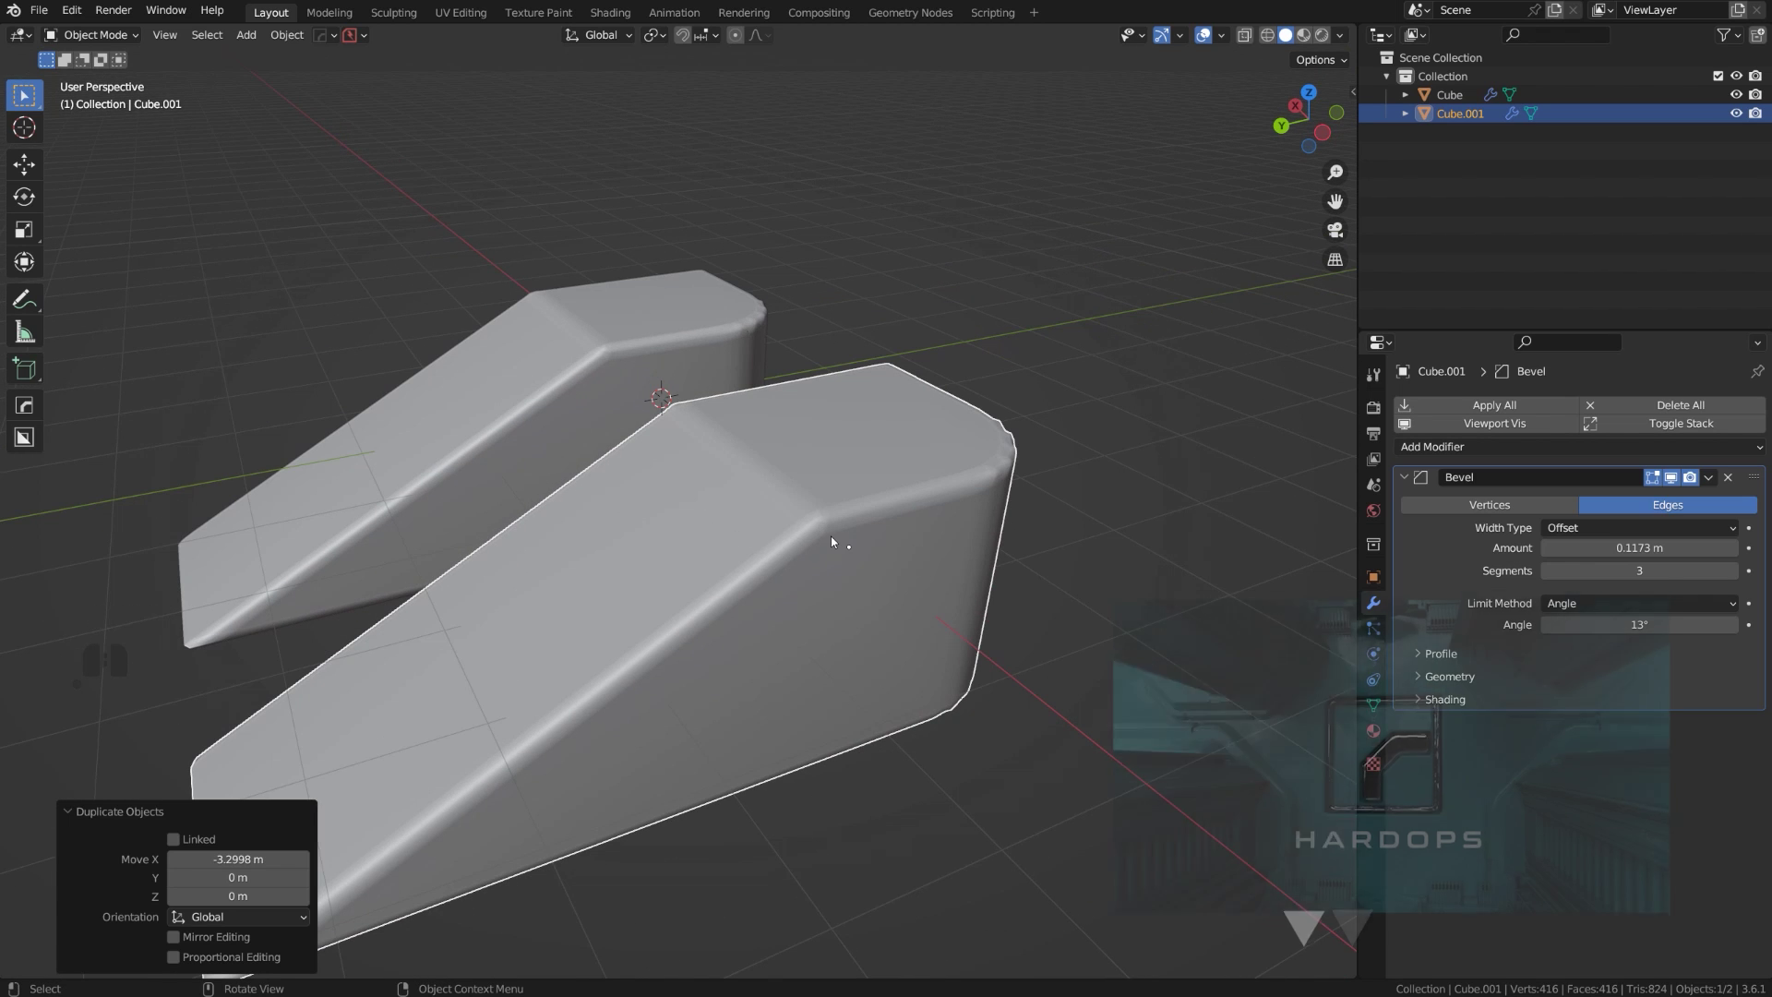
middle_drag(820, 537, 928, 554)
scroll(1015, 576, down, 1)
scroll(1192, 542, up, 1)
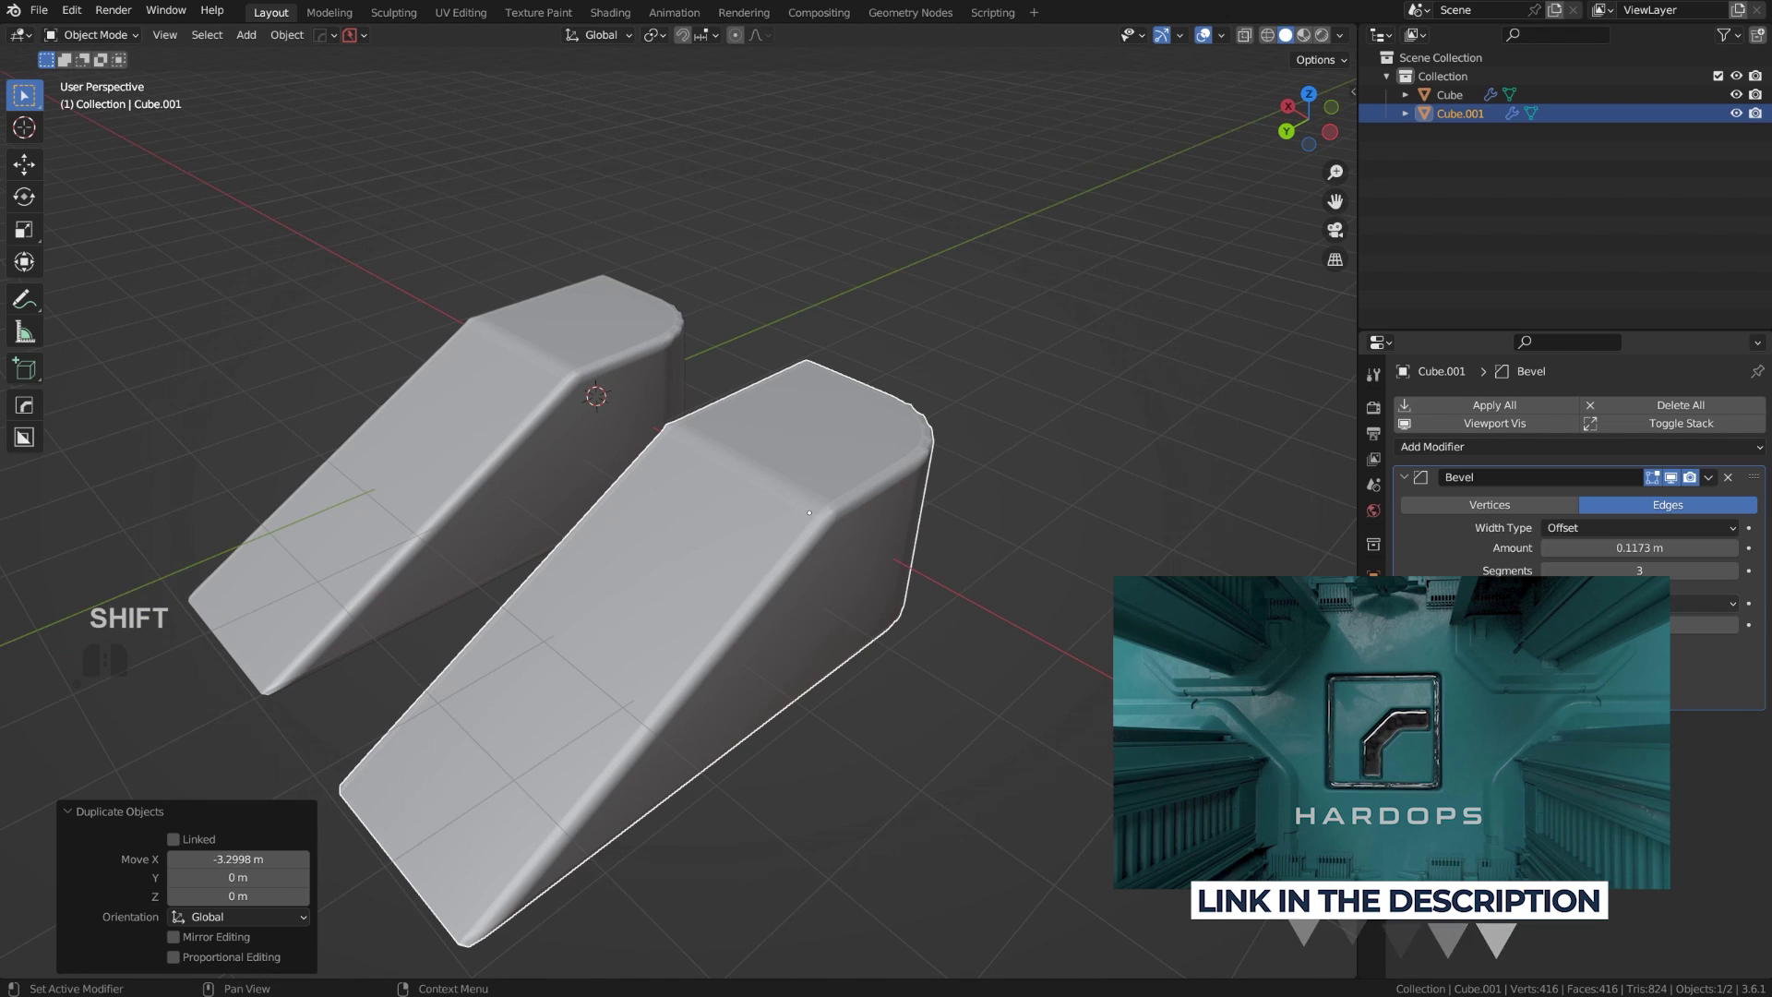
click(1615, 603)
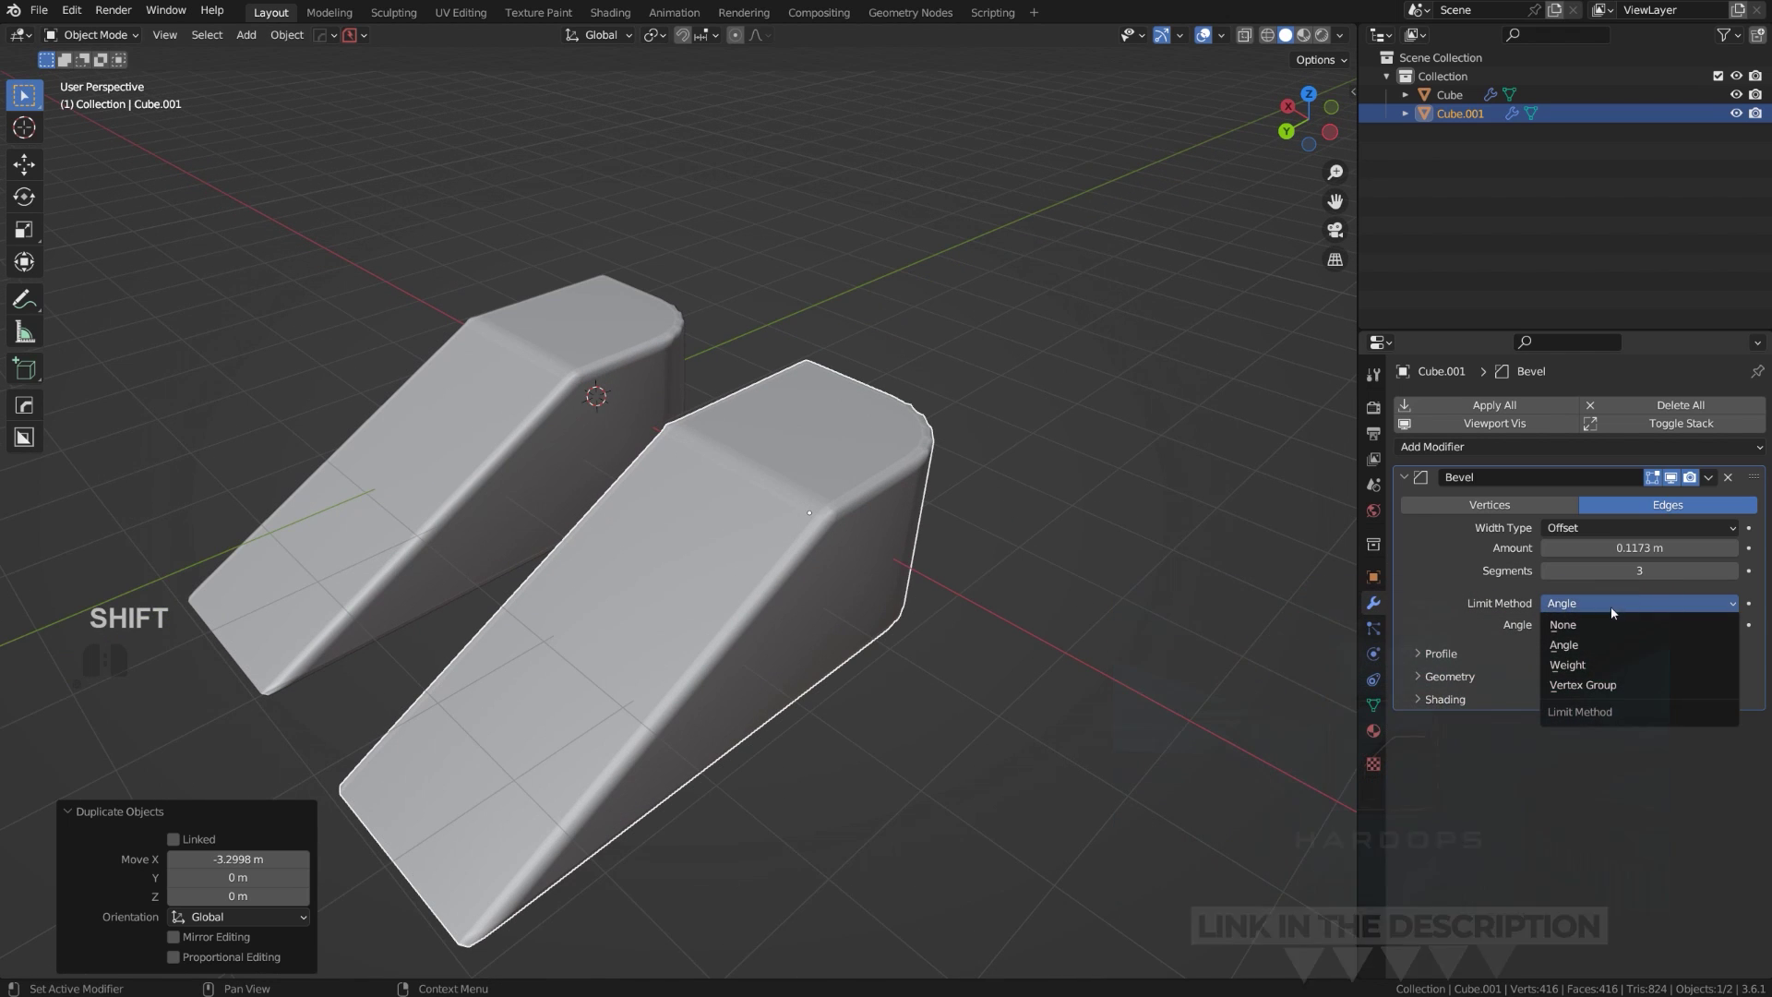
click(1614, 664)
In Edit Mode, select the duplicate's main outline edges around its faces, leaving out the vertical edges within the rounded corner.
middle_drag(877, 605, 777, 587)
key(Tab)
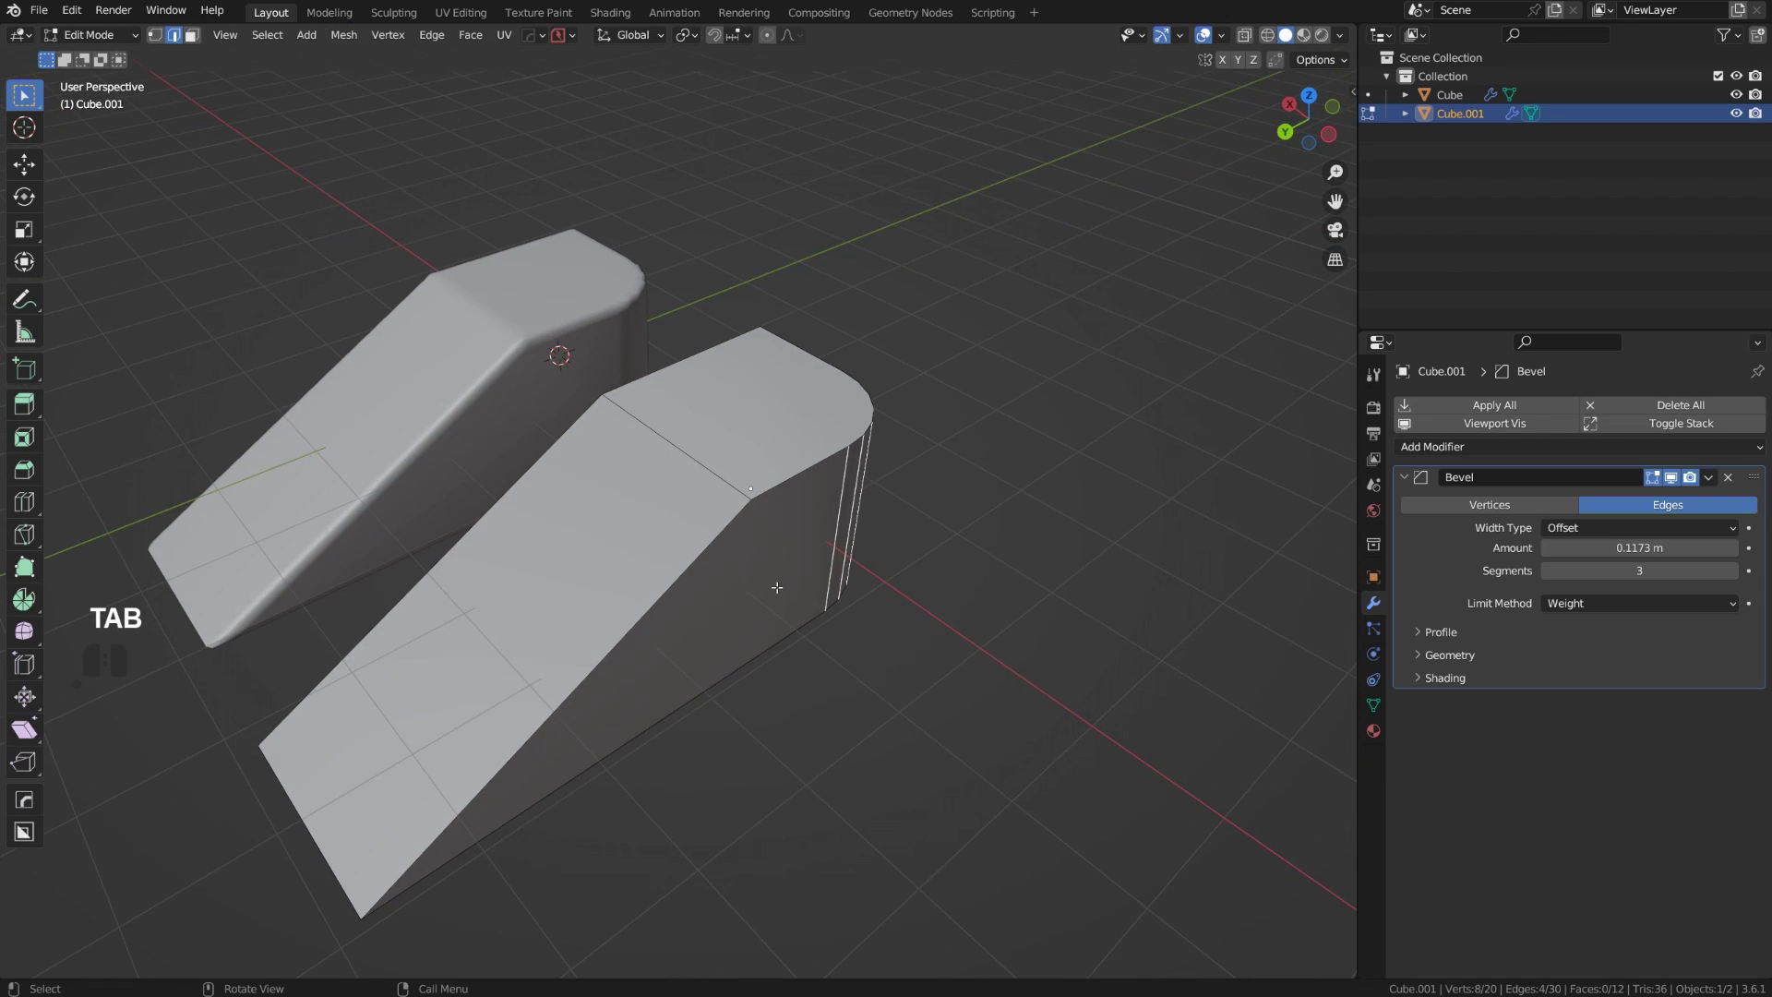
ctrl+click(803, 361)
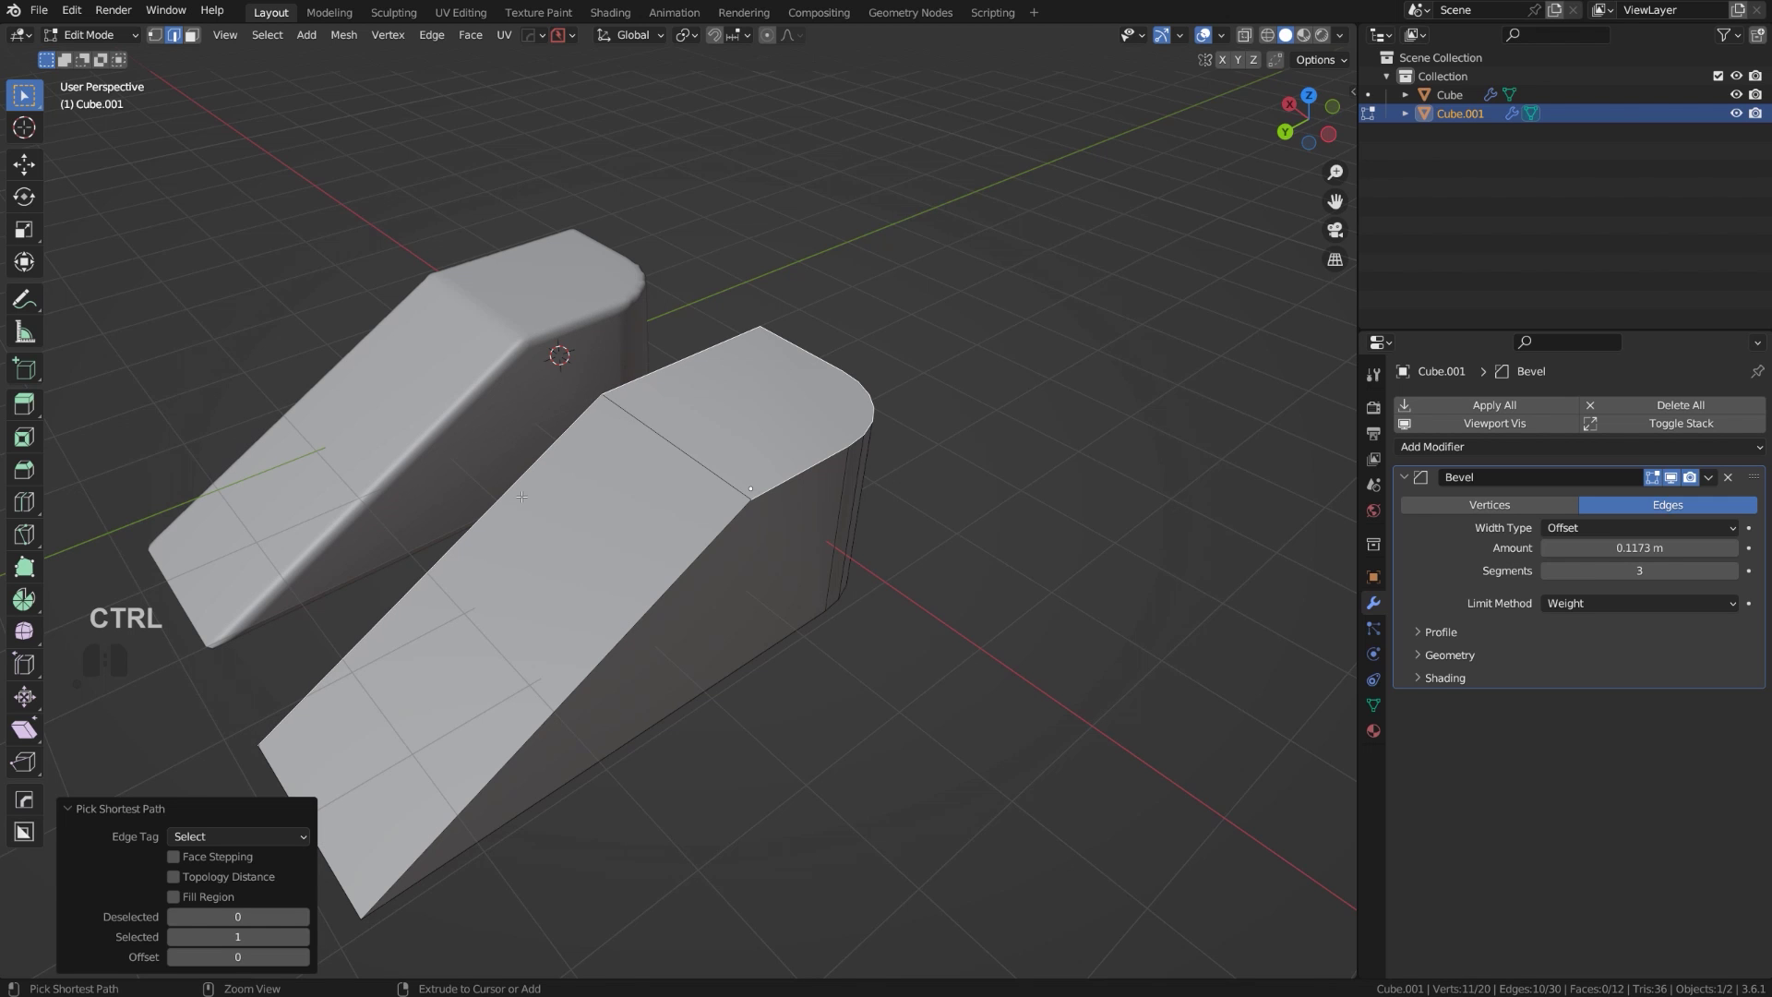
middle_drag(267, 764, 530, 632)
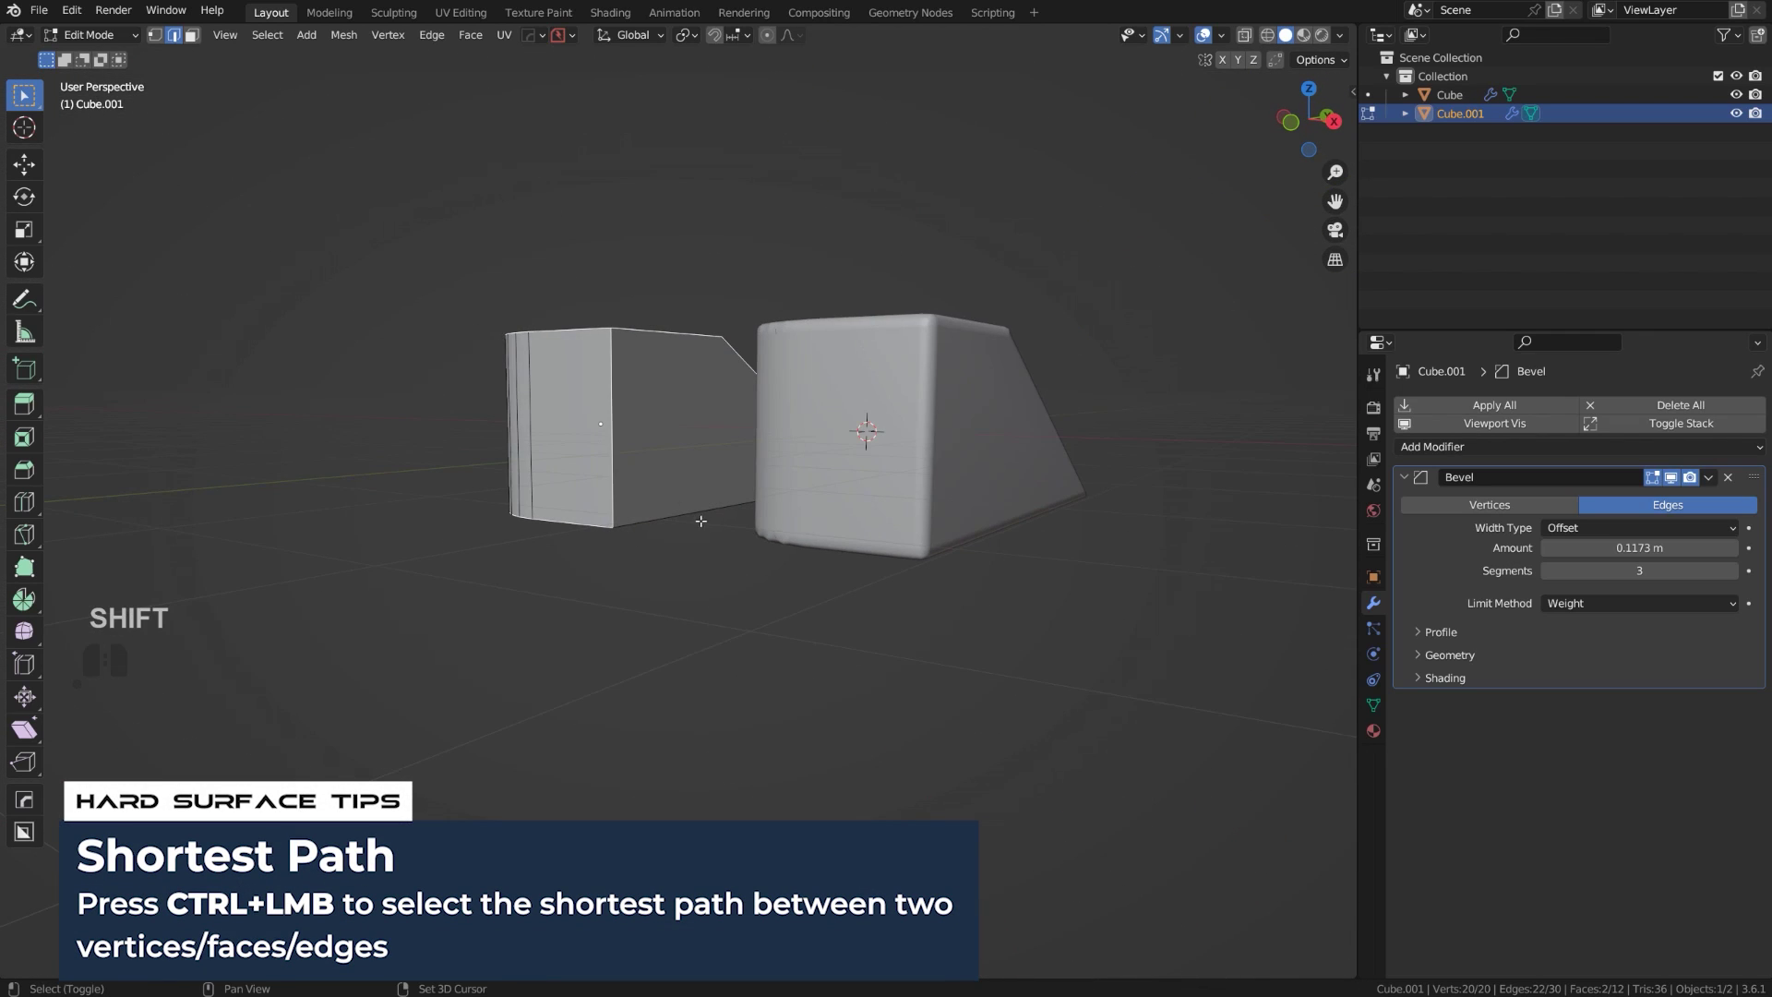
shift+click(699, 518)
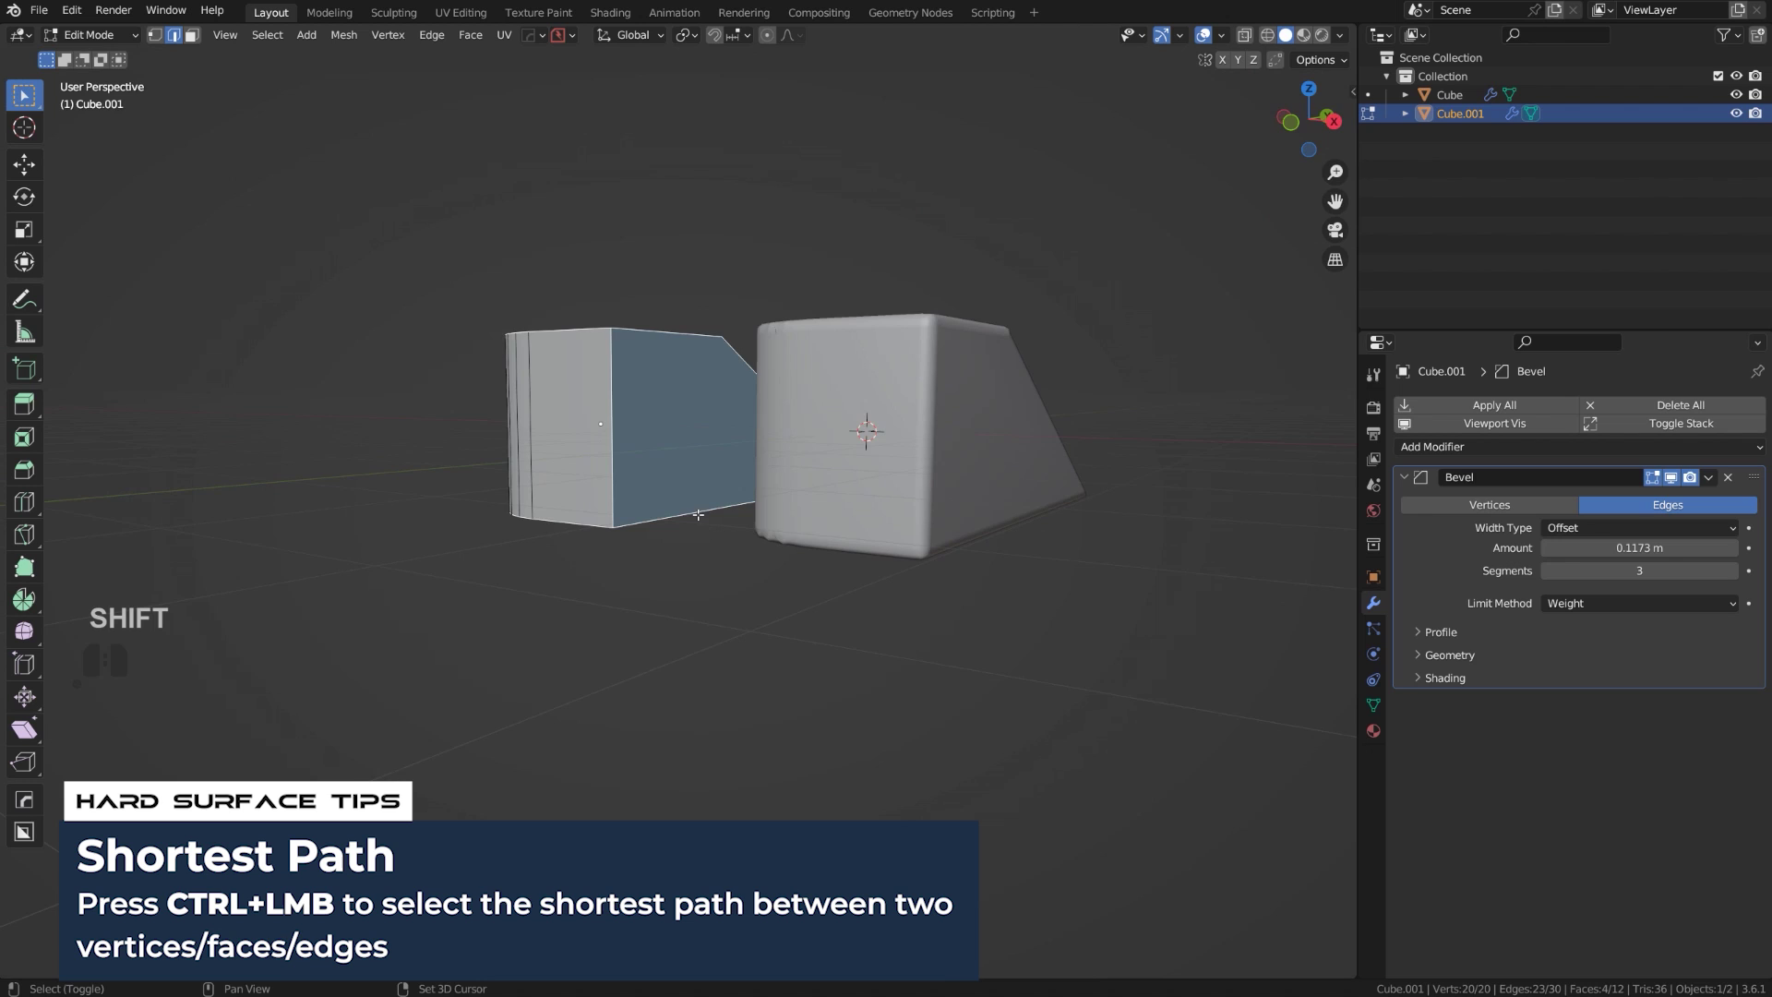
middle_drag(697, 490, 960, 463)
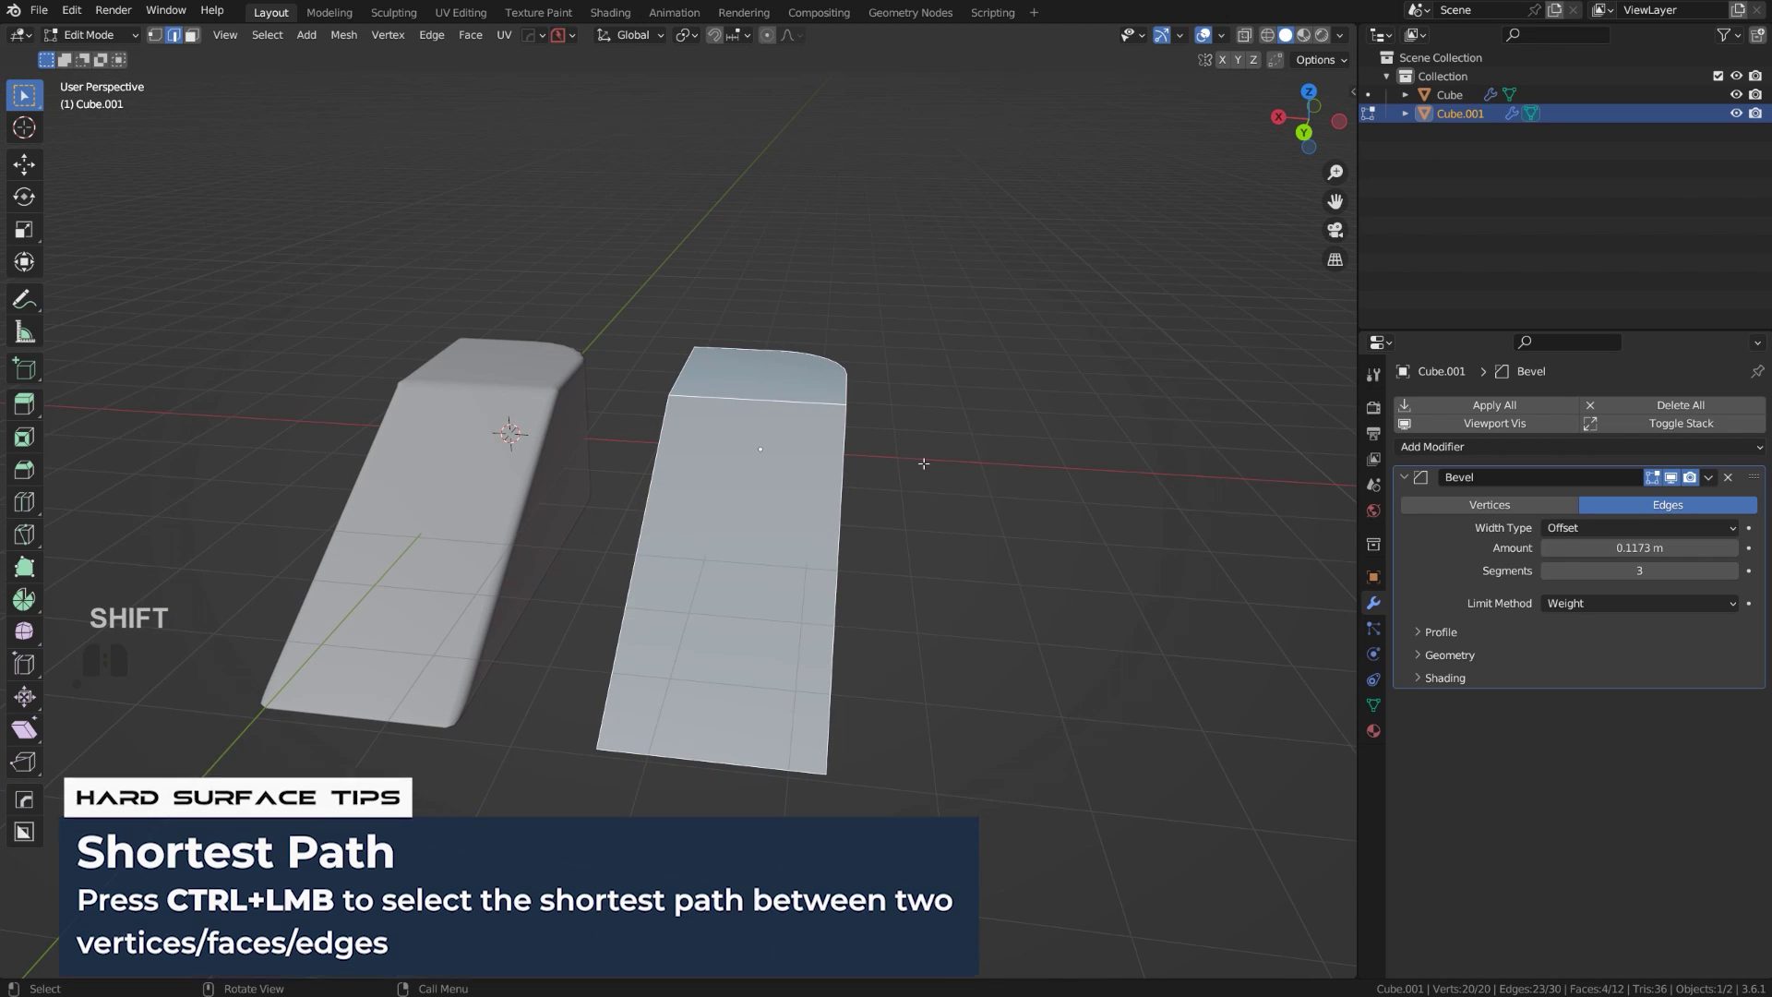
Assign an Edge Bevel Weight of 1 to the selected edges and inspect the result on the duplicate.
right_click(924, 463)
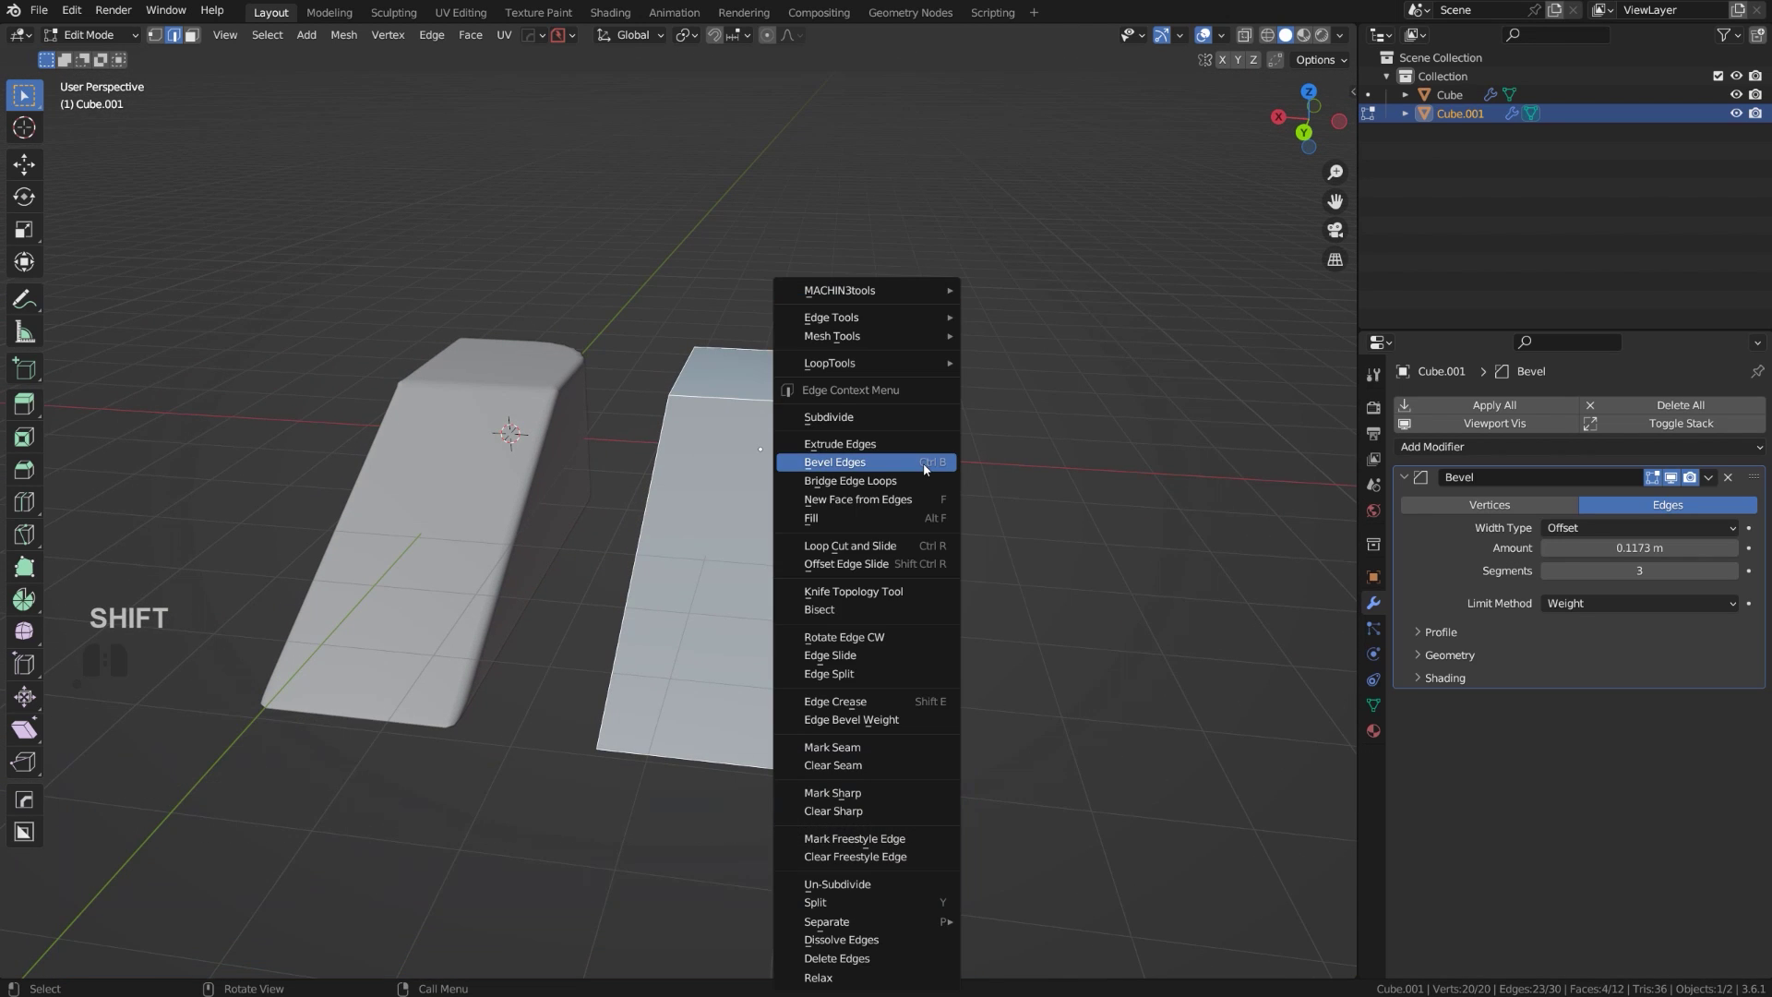
click(900, 721)
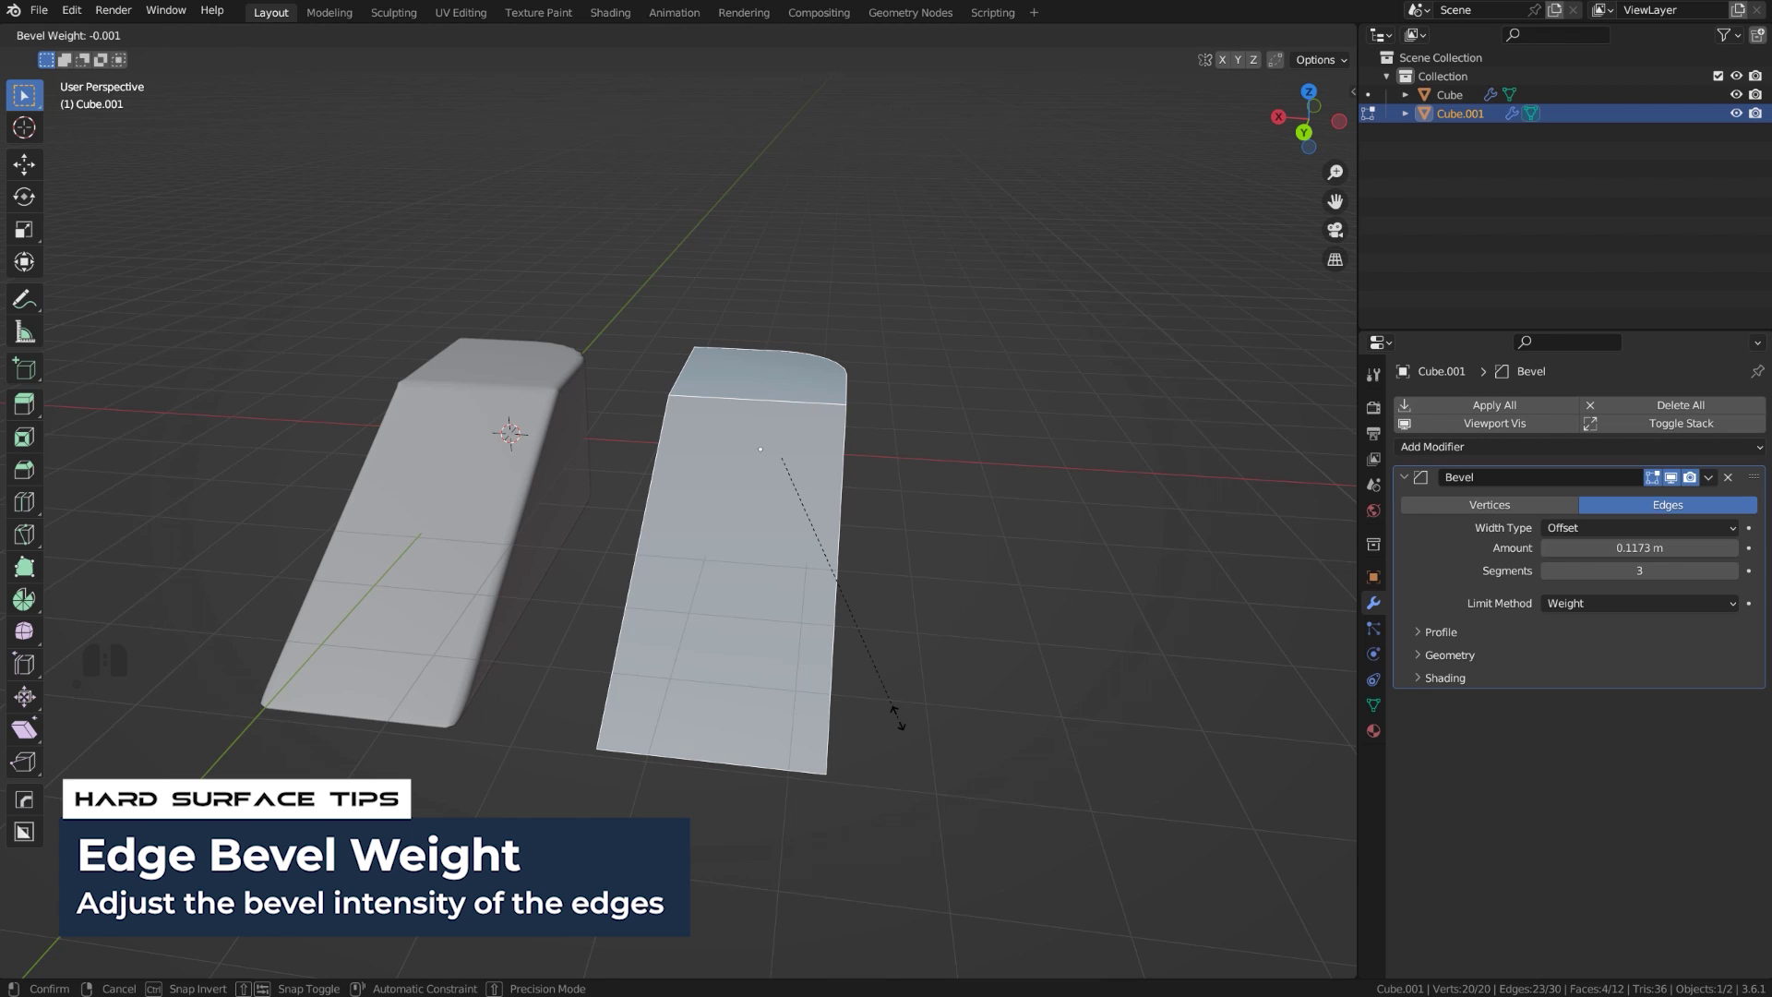
key(1)
key(Return)
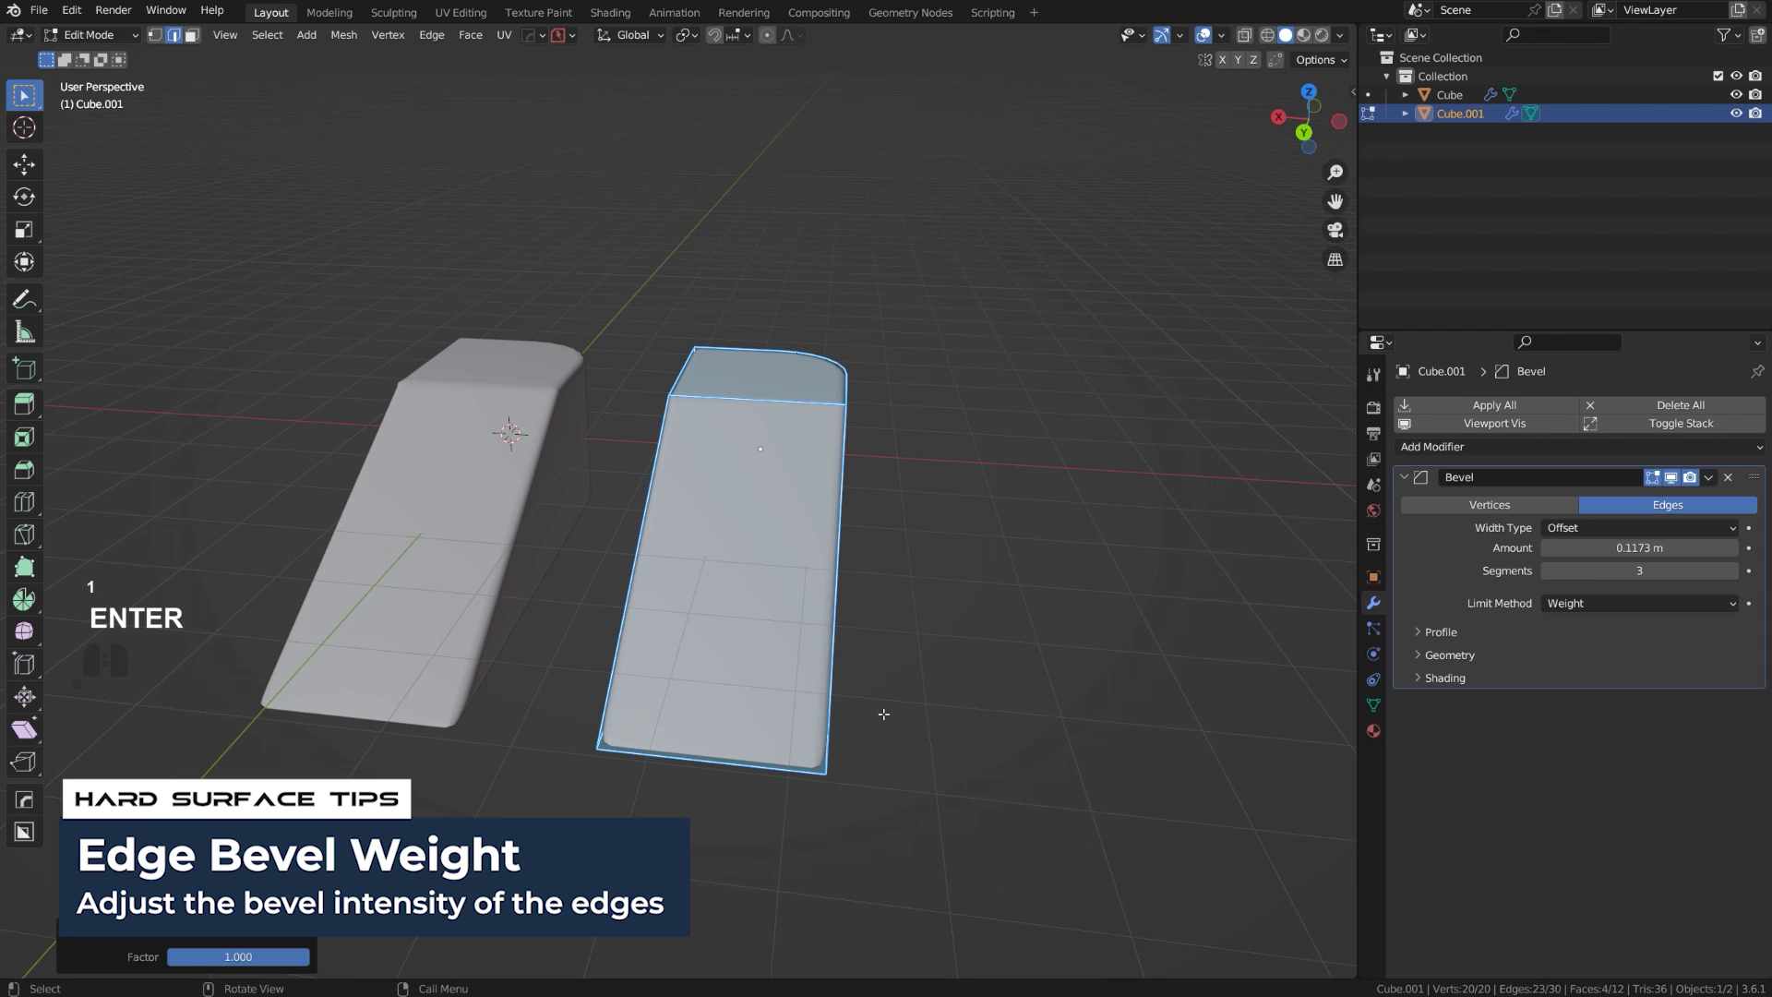
middle_drag(1085, 551, 889, 536)
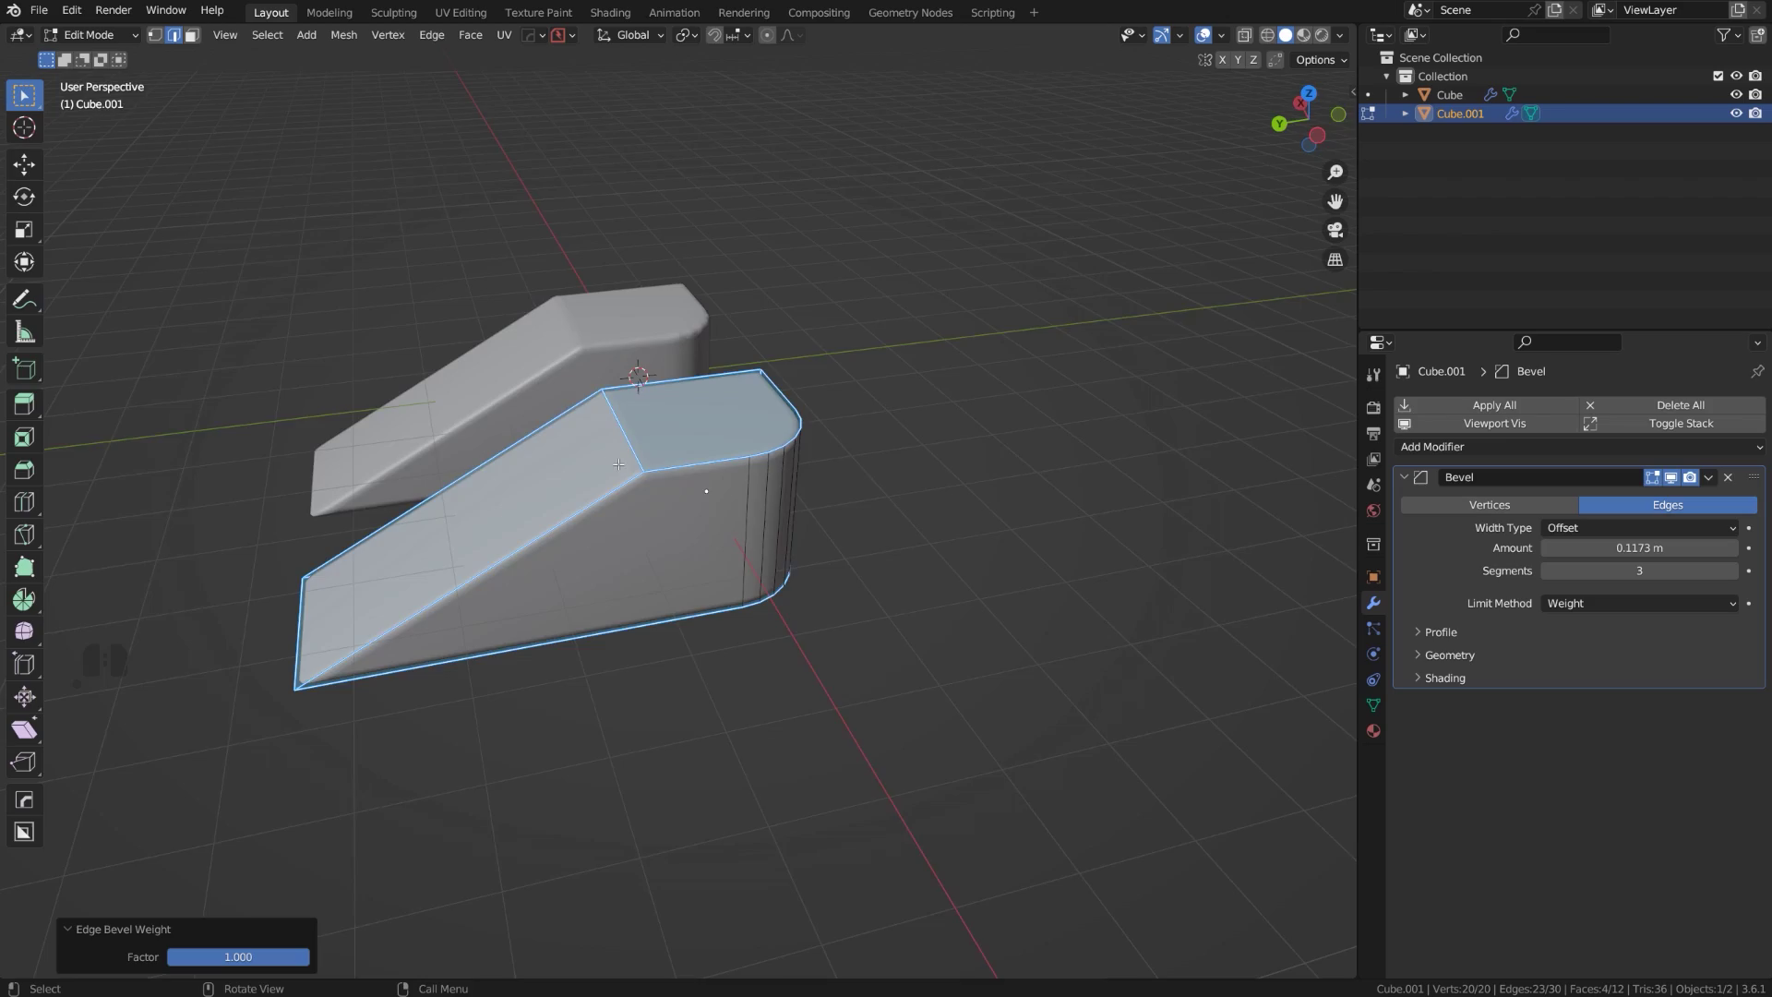
middle_drag(618, 464, 831, 443)
scroll(911, 496, up, 2)
shift+middle_drag(830, 443, 687, 319)
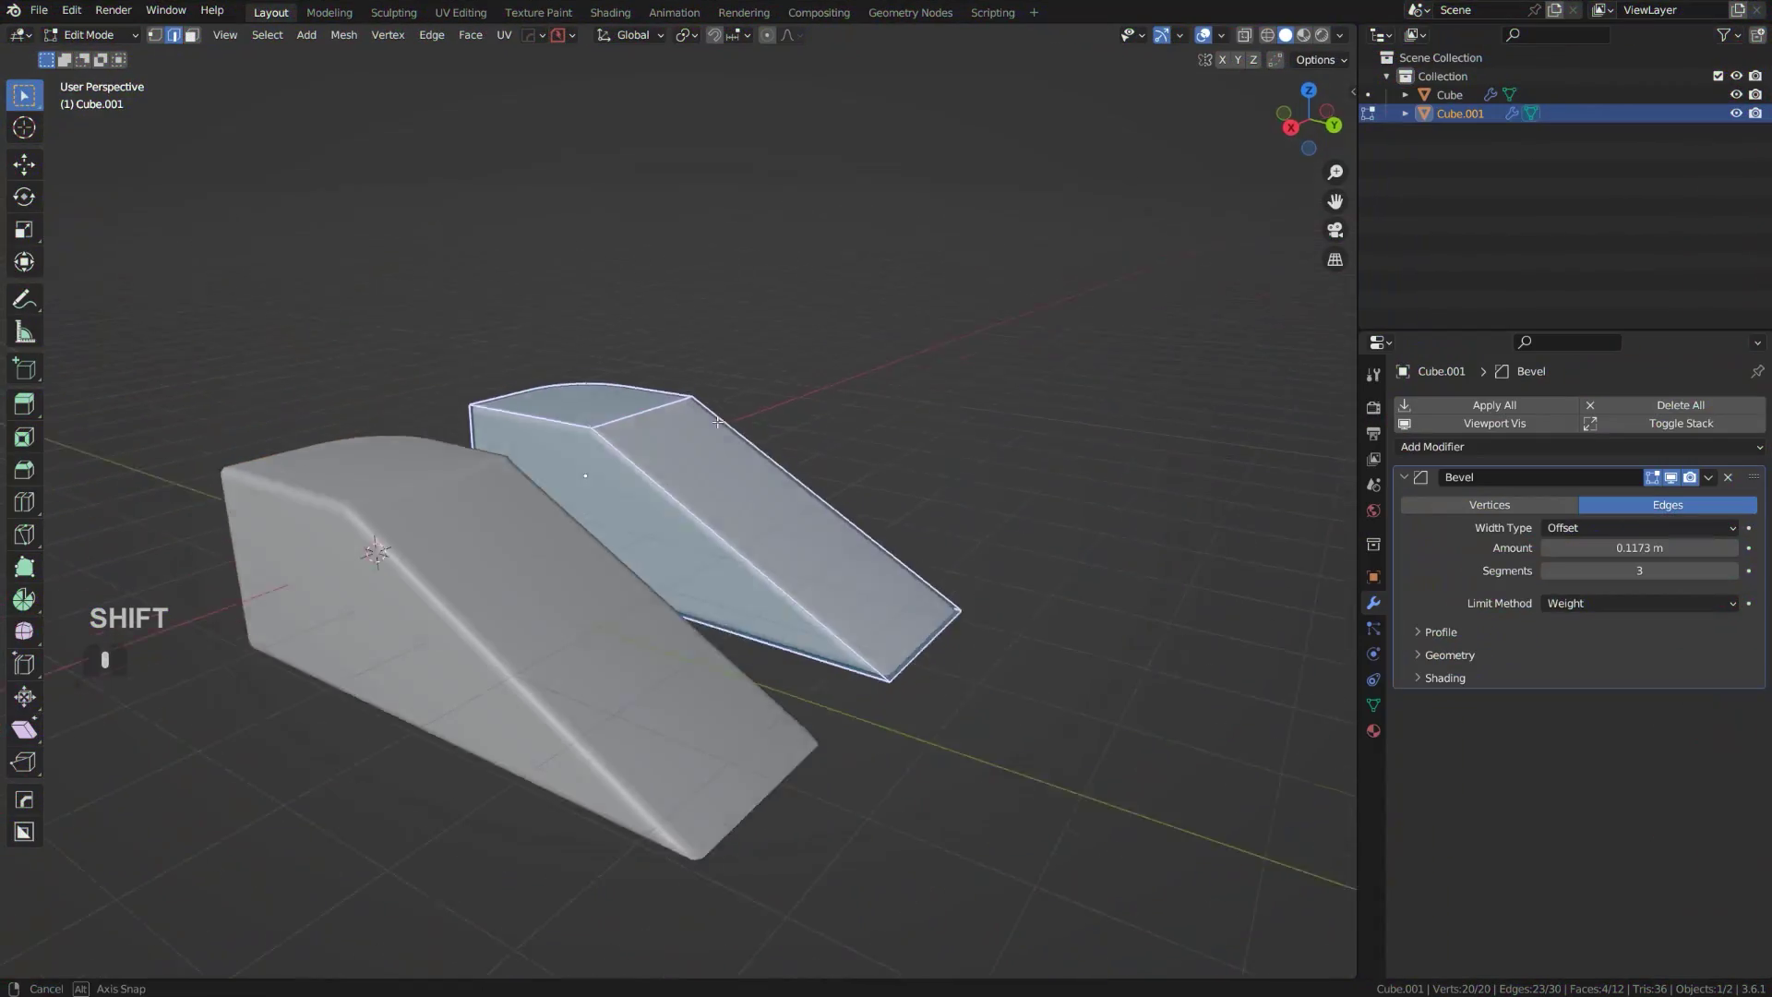
shift+middle_drag(664, 448, 637, 434)
Change the 3D Viewport theme's Edge Bevel colour to light blue (hue 0.583, saturation 0.478) in the preferences, and close them.
click(71, 10)
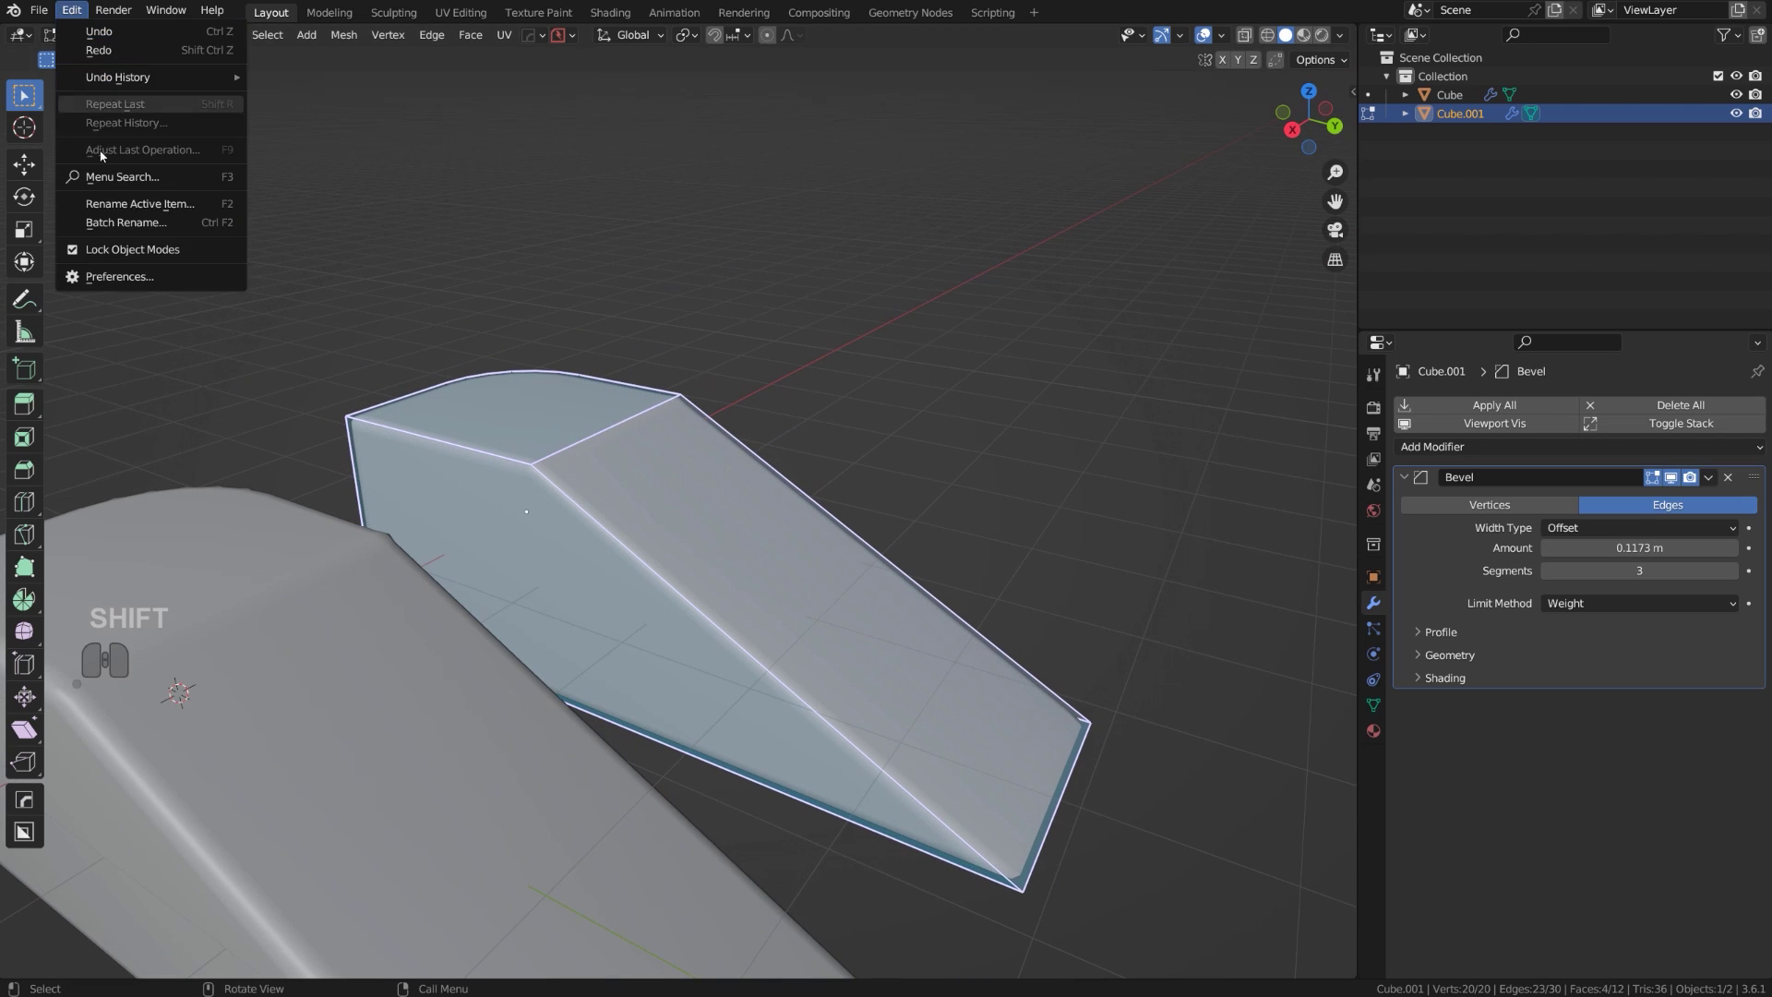
click(158, 275)
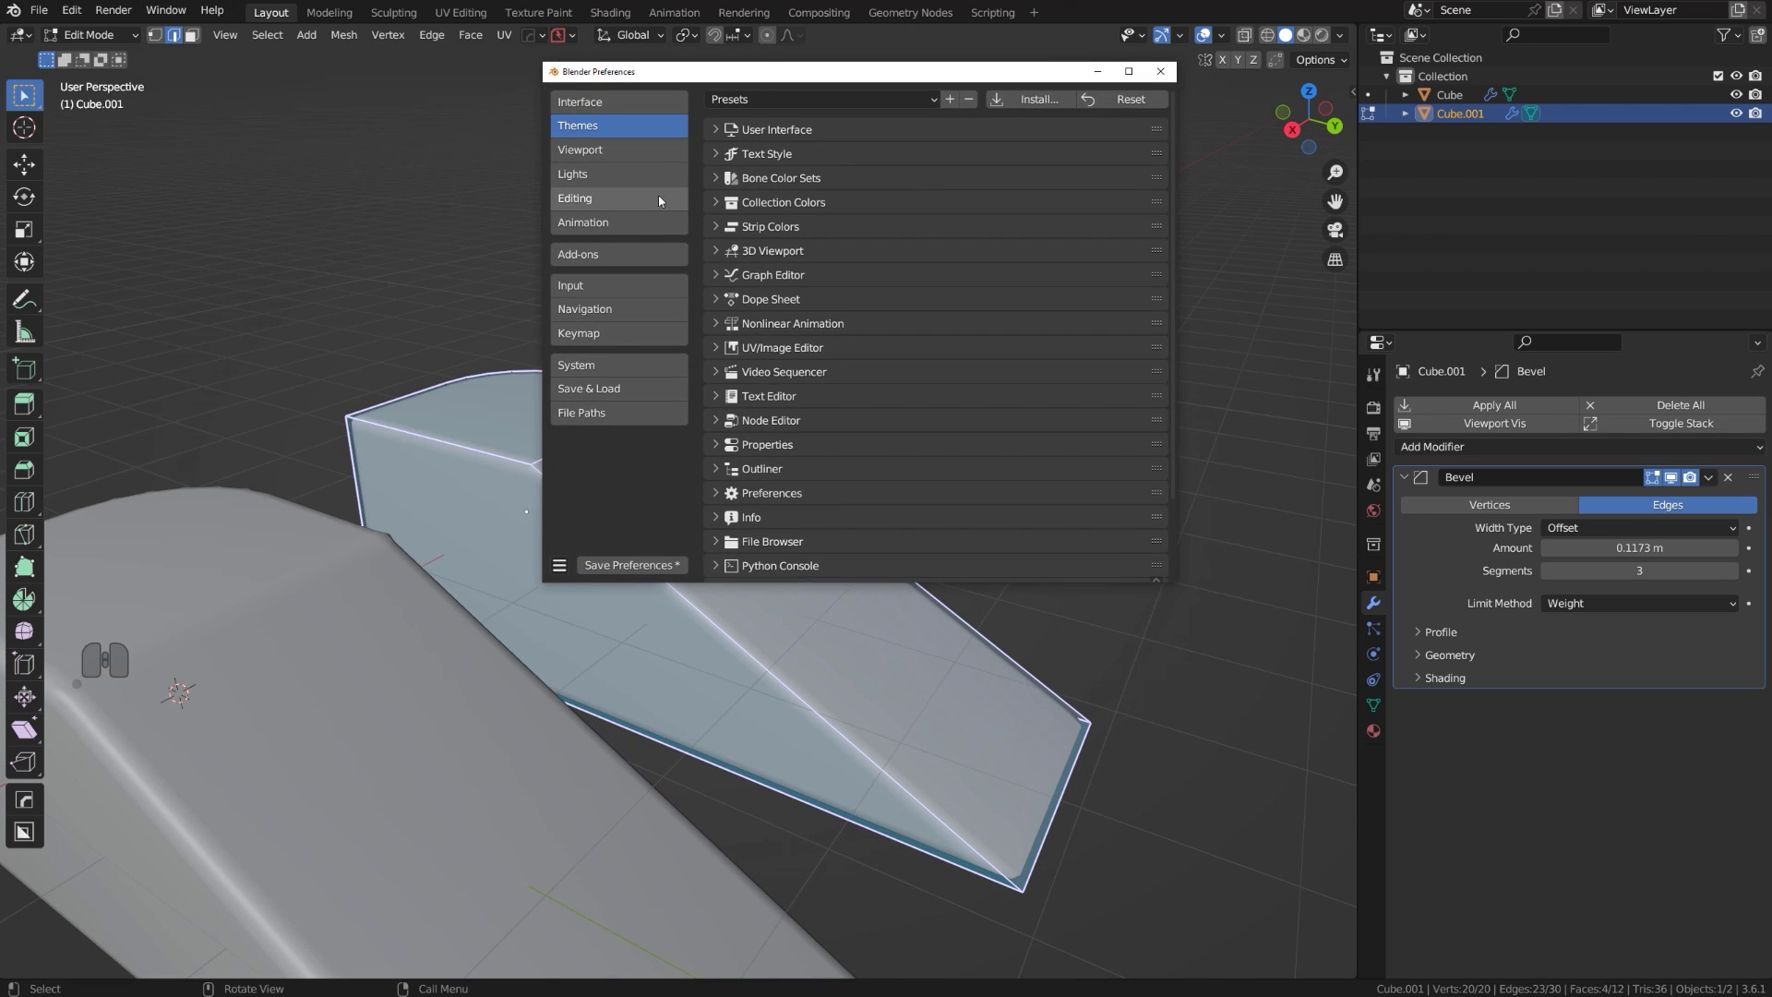
click(617, 150)
click(616, 128)
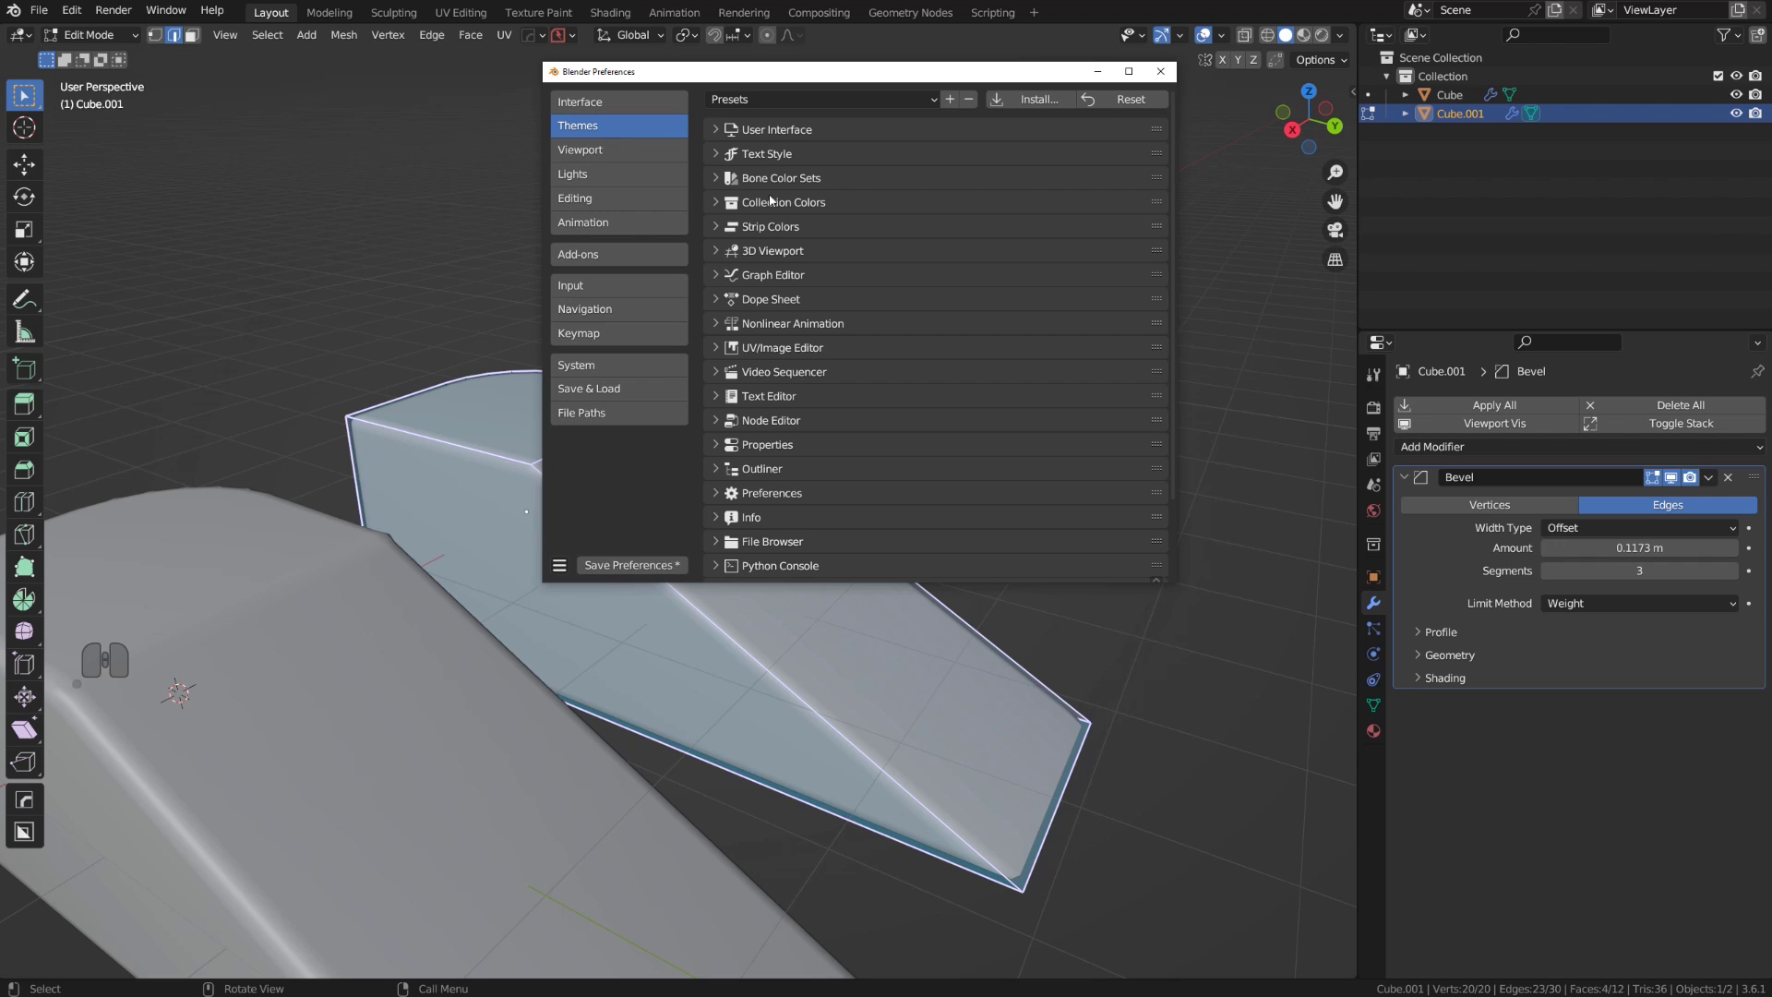
click(718, 227)
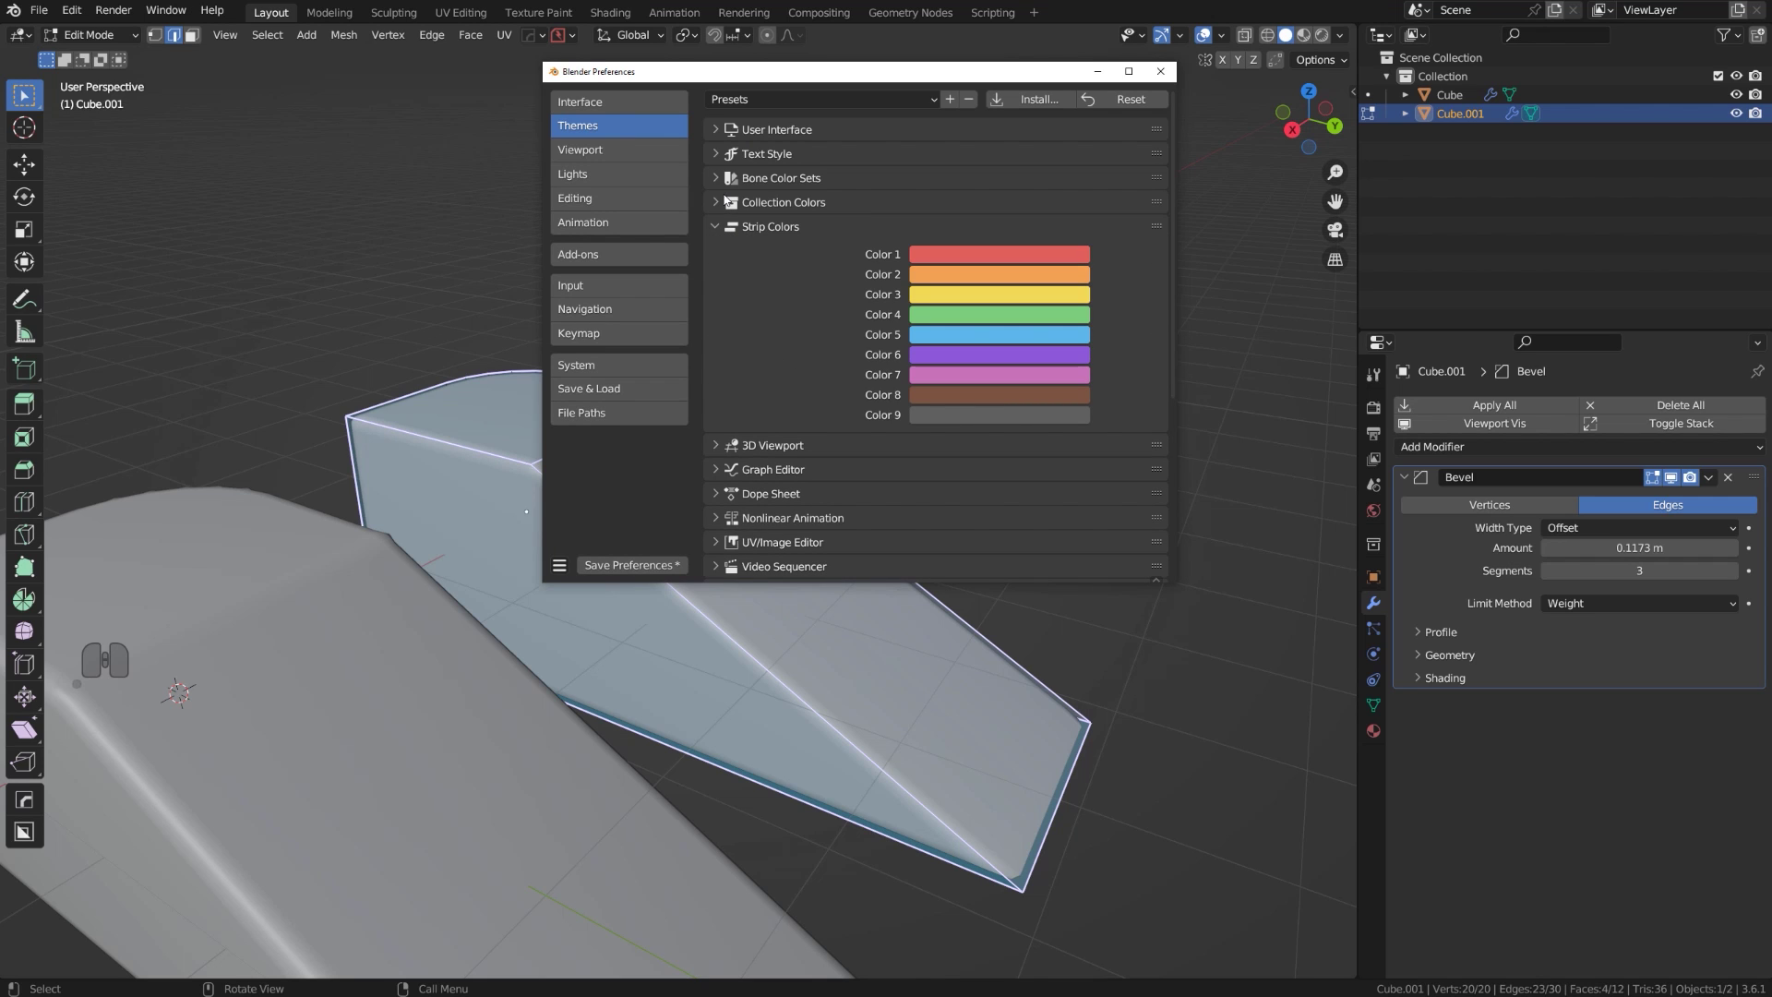
click(718, 445)
scroll(961, 320, down, 15)
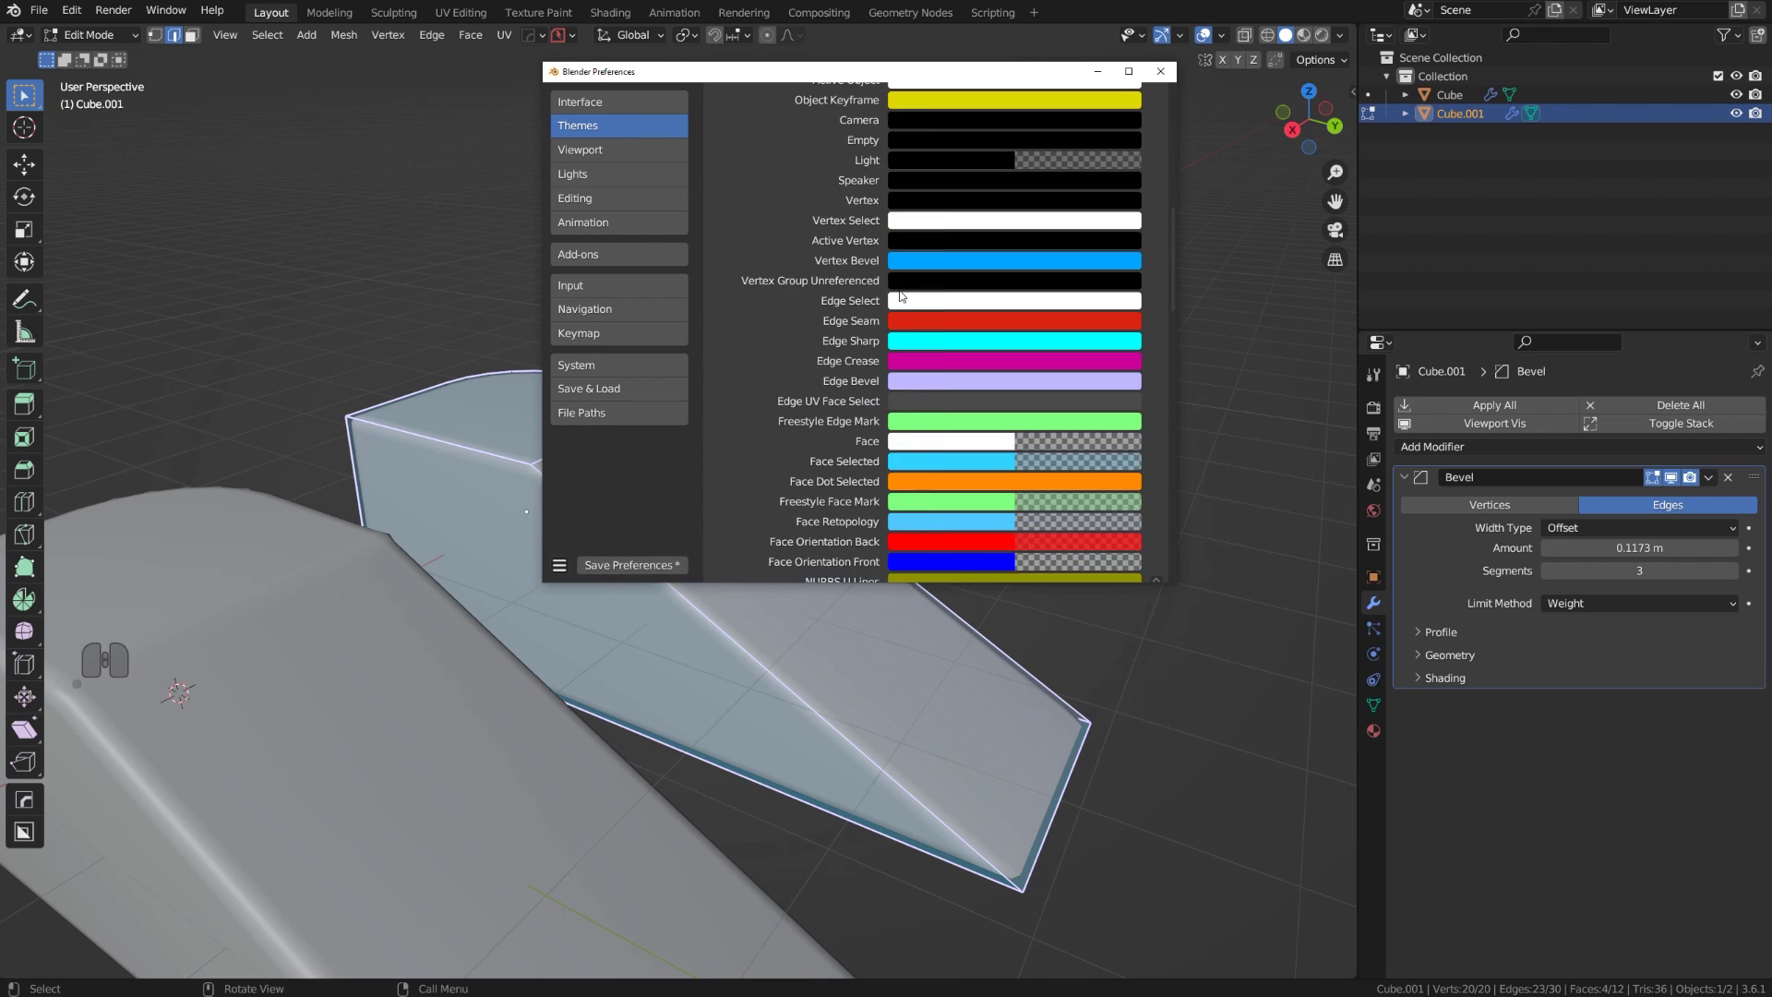
click(902, 275)
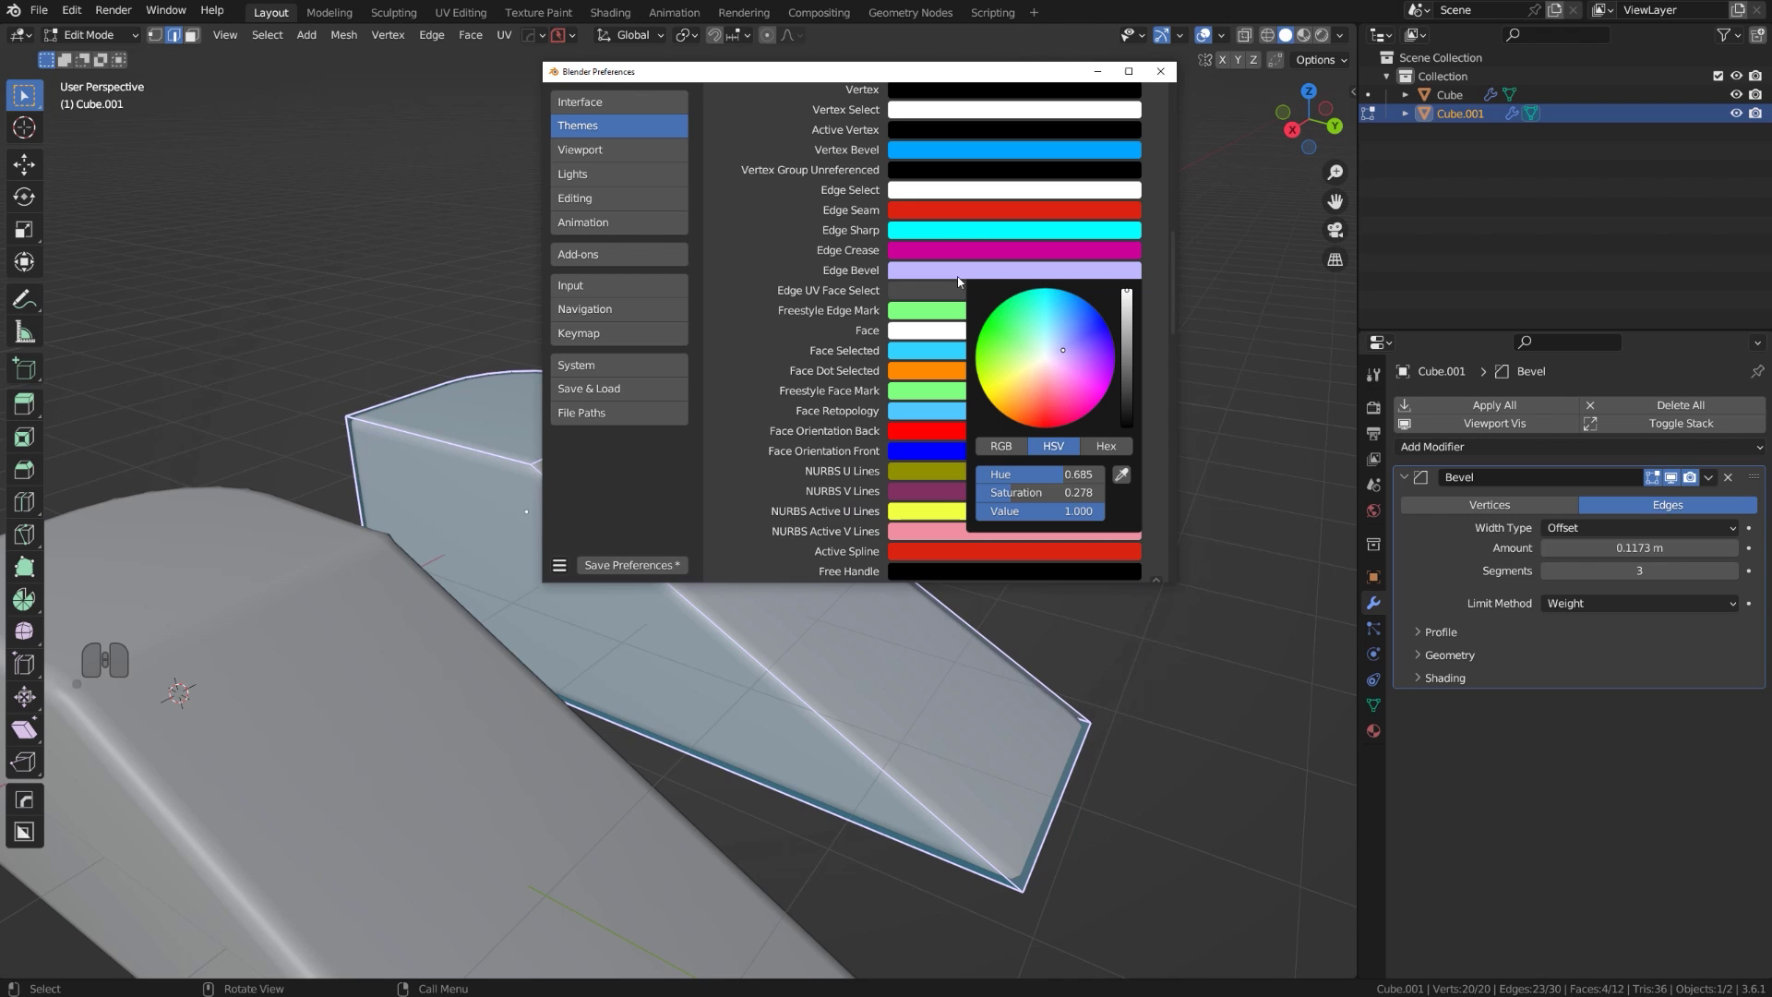
drag(1053, 329, 1074, 293)
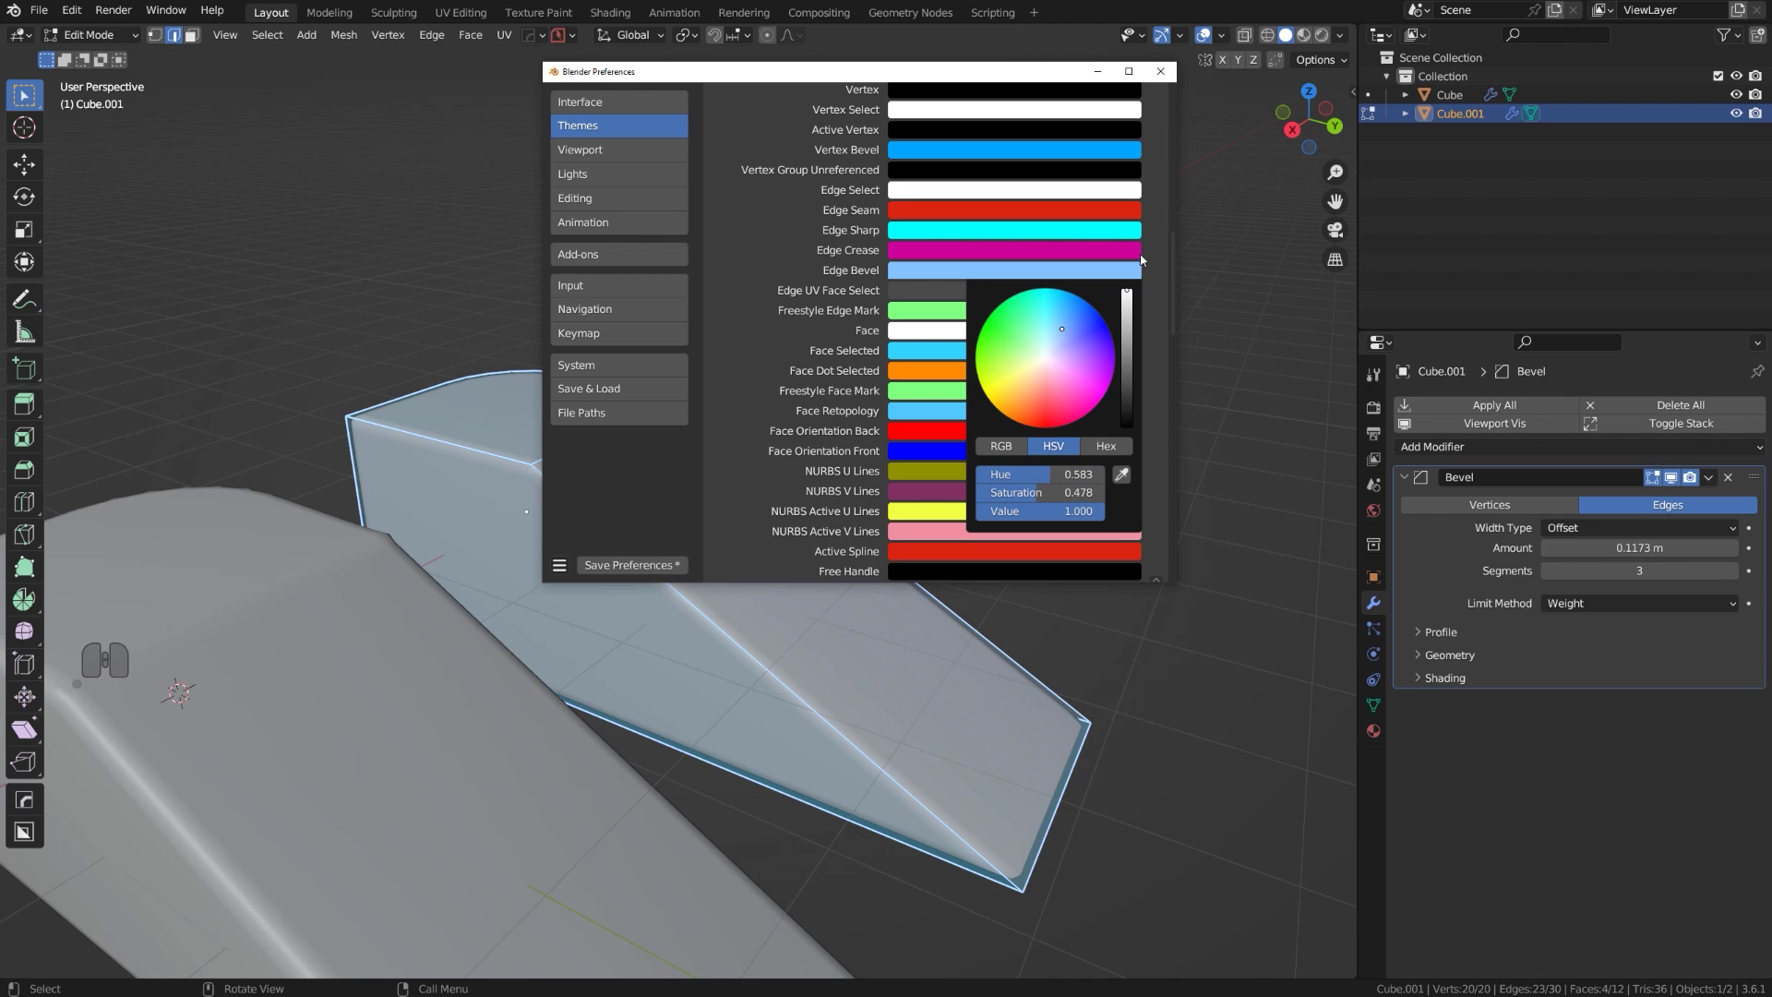
click(1160, 71)
Undo and redo the last edits to compare the duplicate's edges, and return to Object Mode to inspect the weighted bevels.
key(ctrl+z)
scroll(729, 402, down, 5)
middle_drag(745, 431, 900, 466)
scroll(686, 427, up, 5)
key(ctrl+z)
key(ctrl+shift+z)
scroll(665, 461, up, 2)
key(Tab)
scroll(753, 416, up, 2)
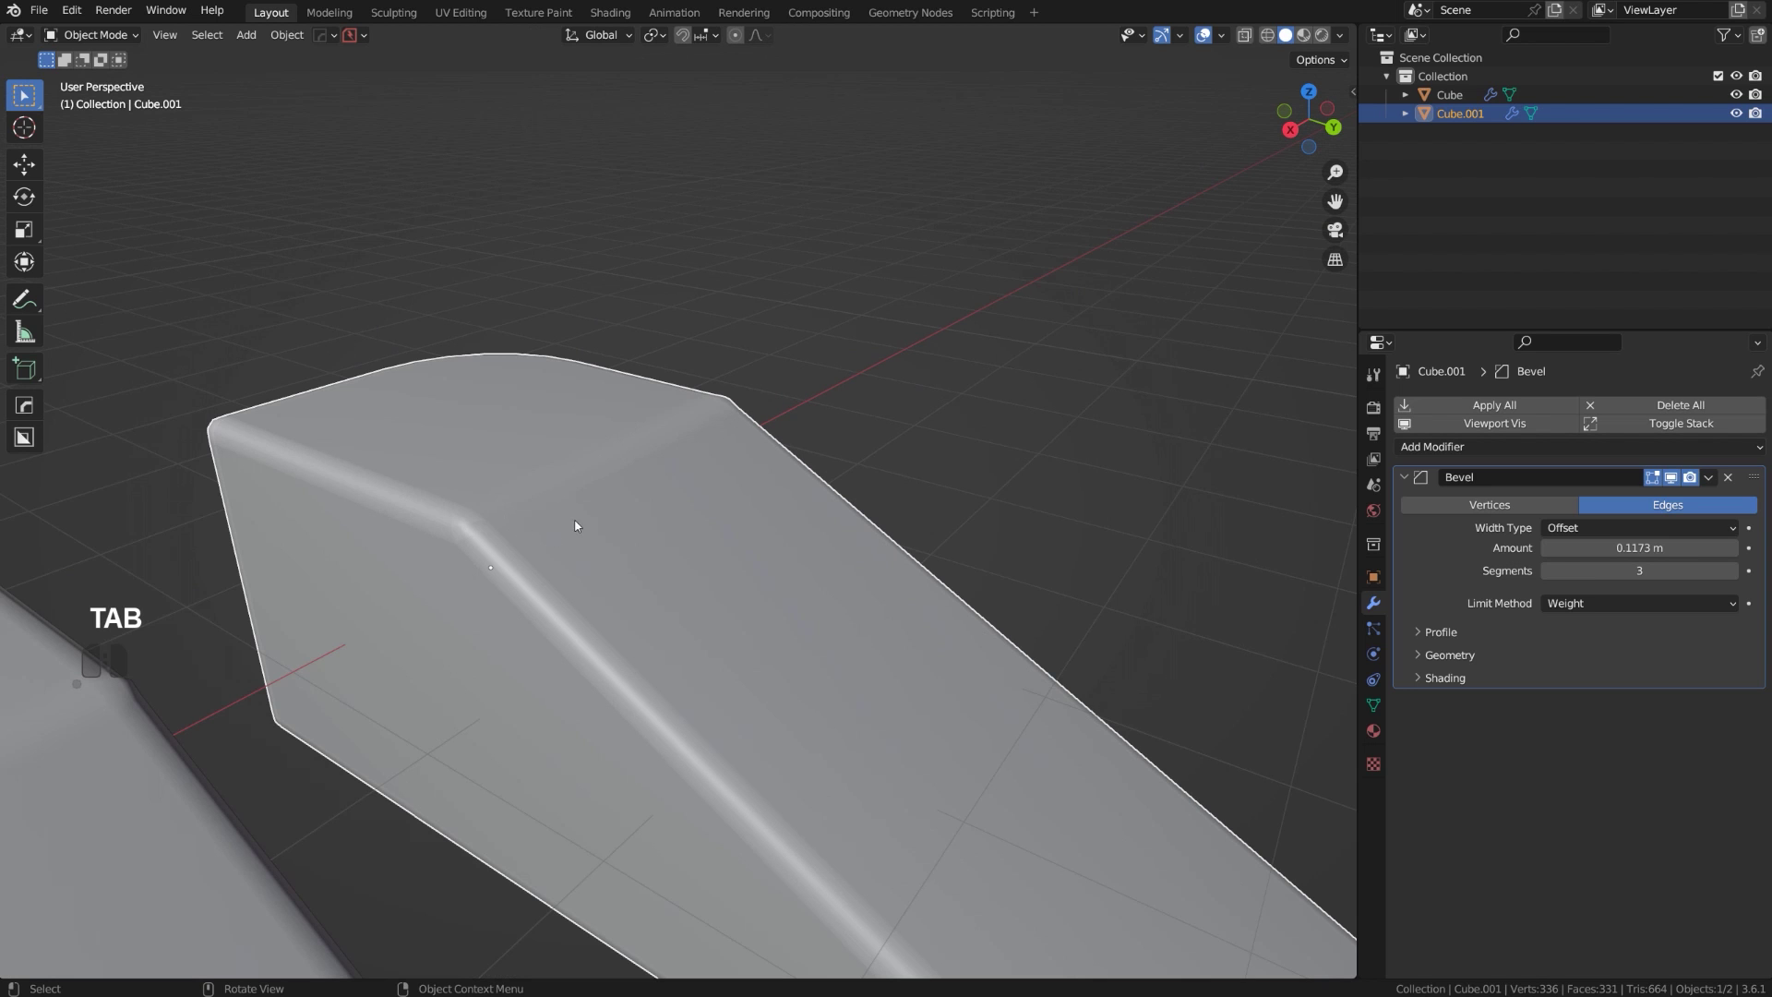
Duplicate the weighted ramp and place the copy about 3.34 m away in the negative global X direction.
middle_drag(860, 432, 646, 466)
scroll(673, 477, down, 4)
key(shift+d)
key(shift+x)
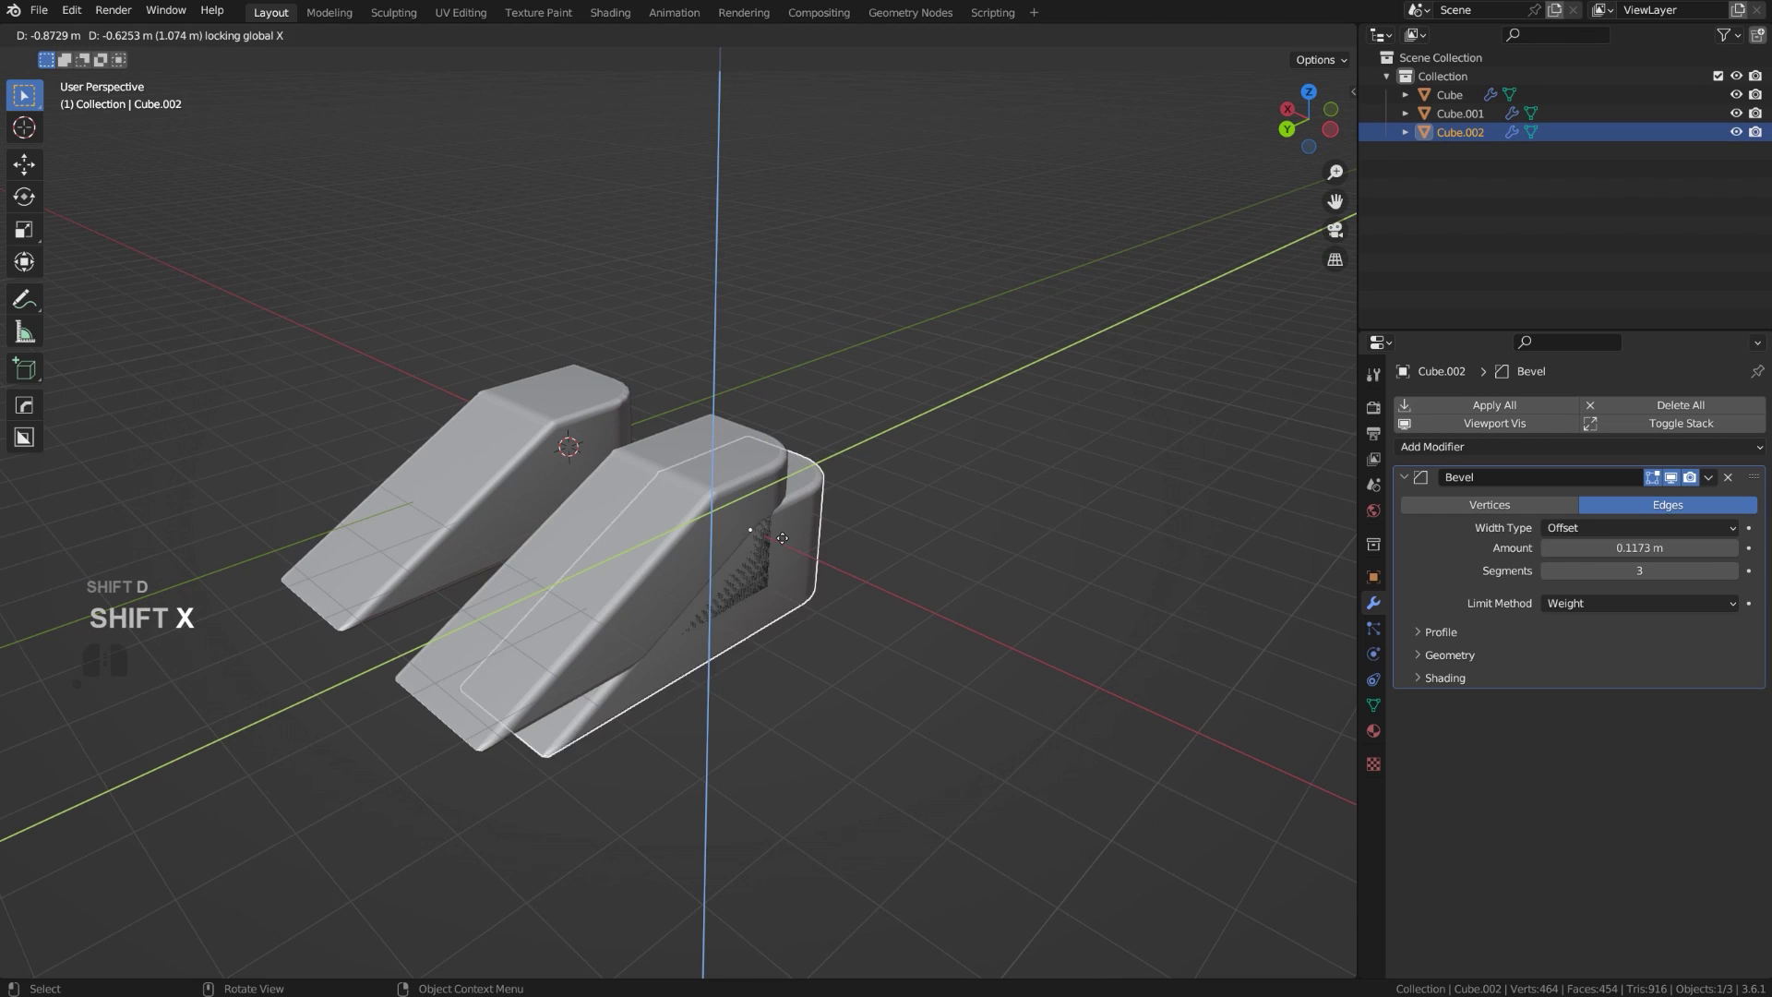
click(964, 609)
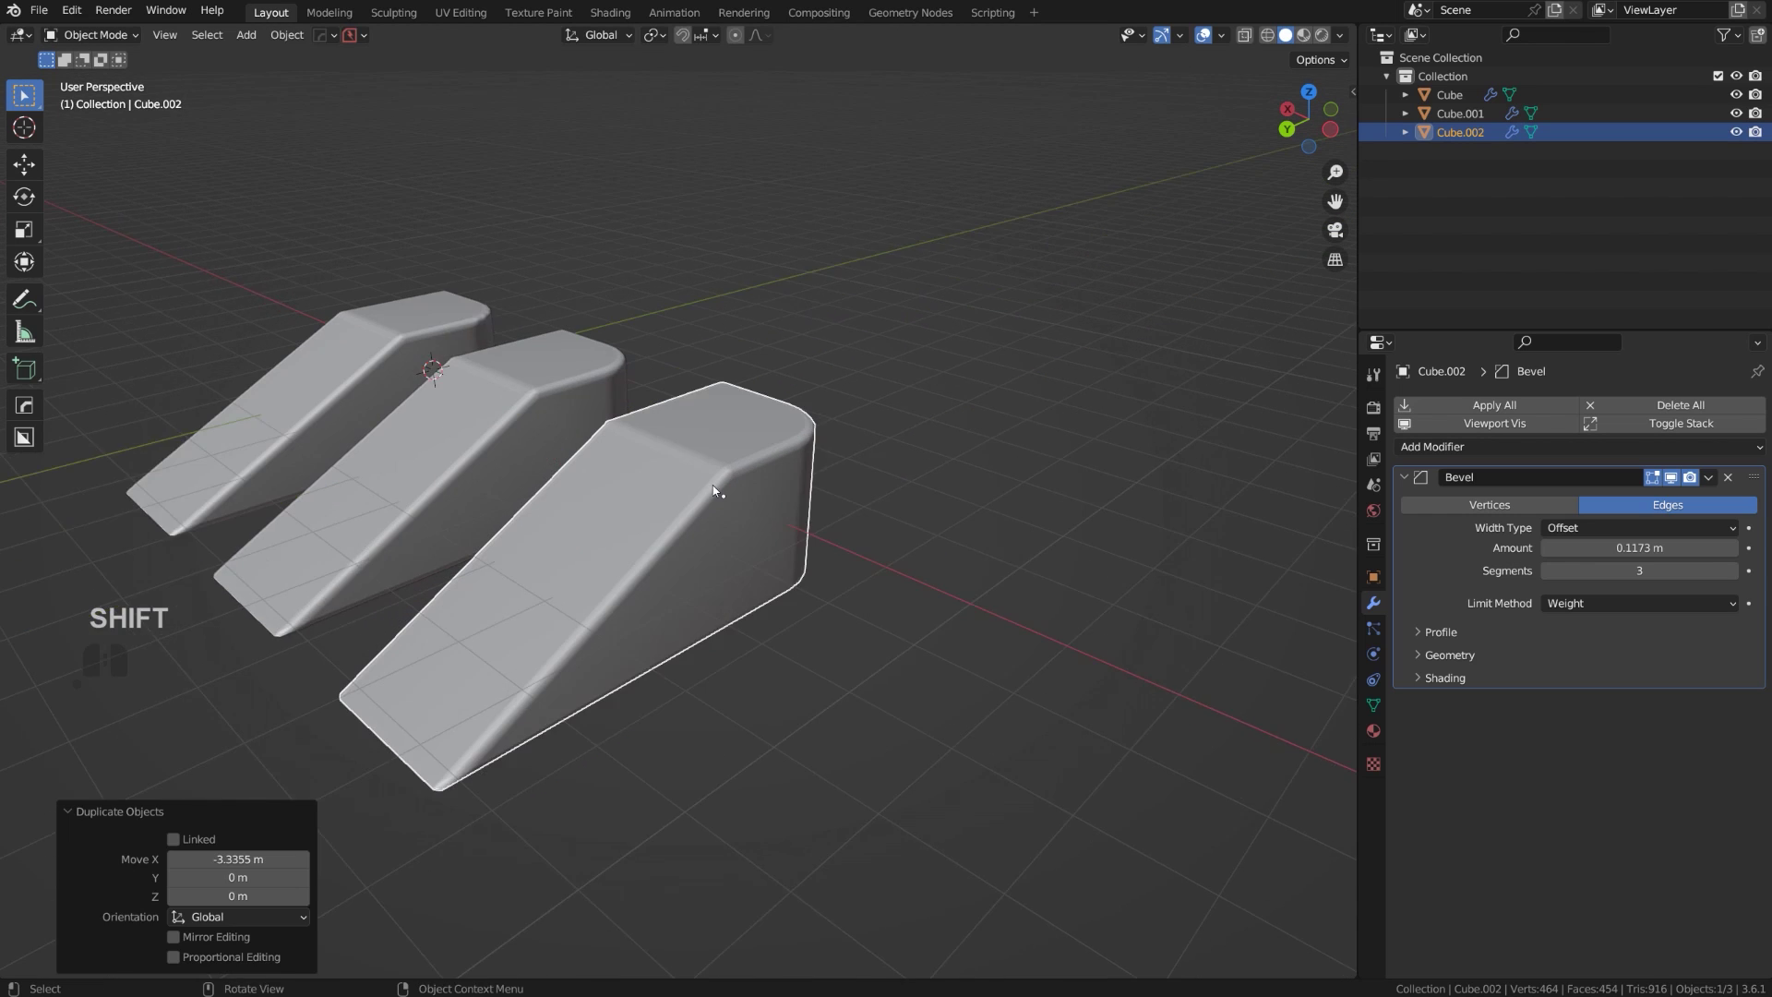
In edge selection mode, apply an Edge Bevel Weight of -1 to the new copy's selected outline edges and return to Object Mode.
key(Tab)
scroll(900, 496, up, 4)
middle_drag(830, 501, 869, 497)
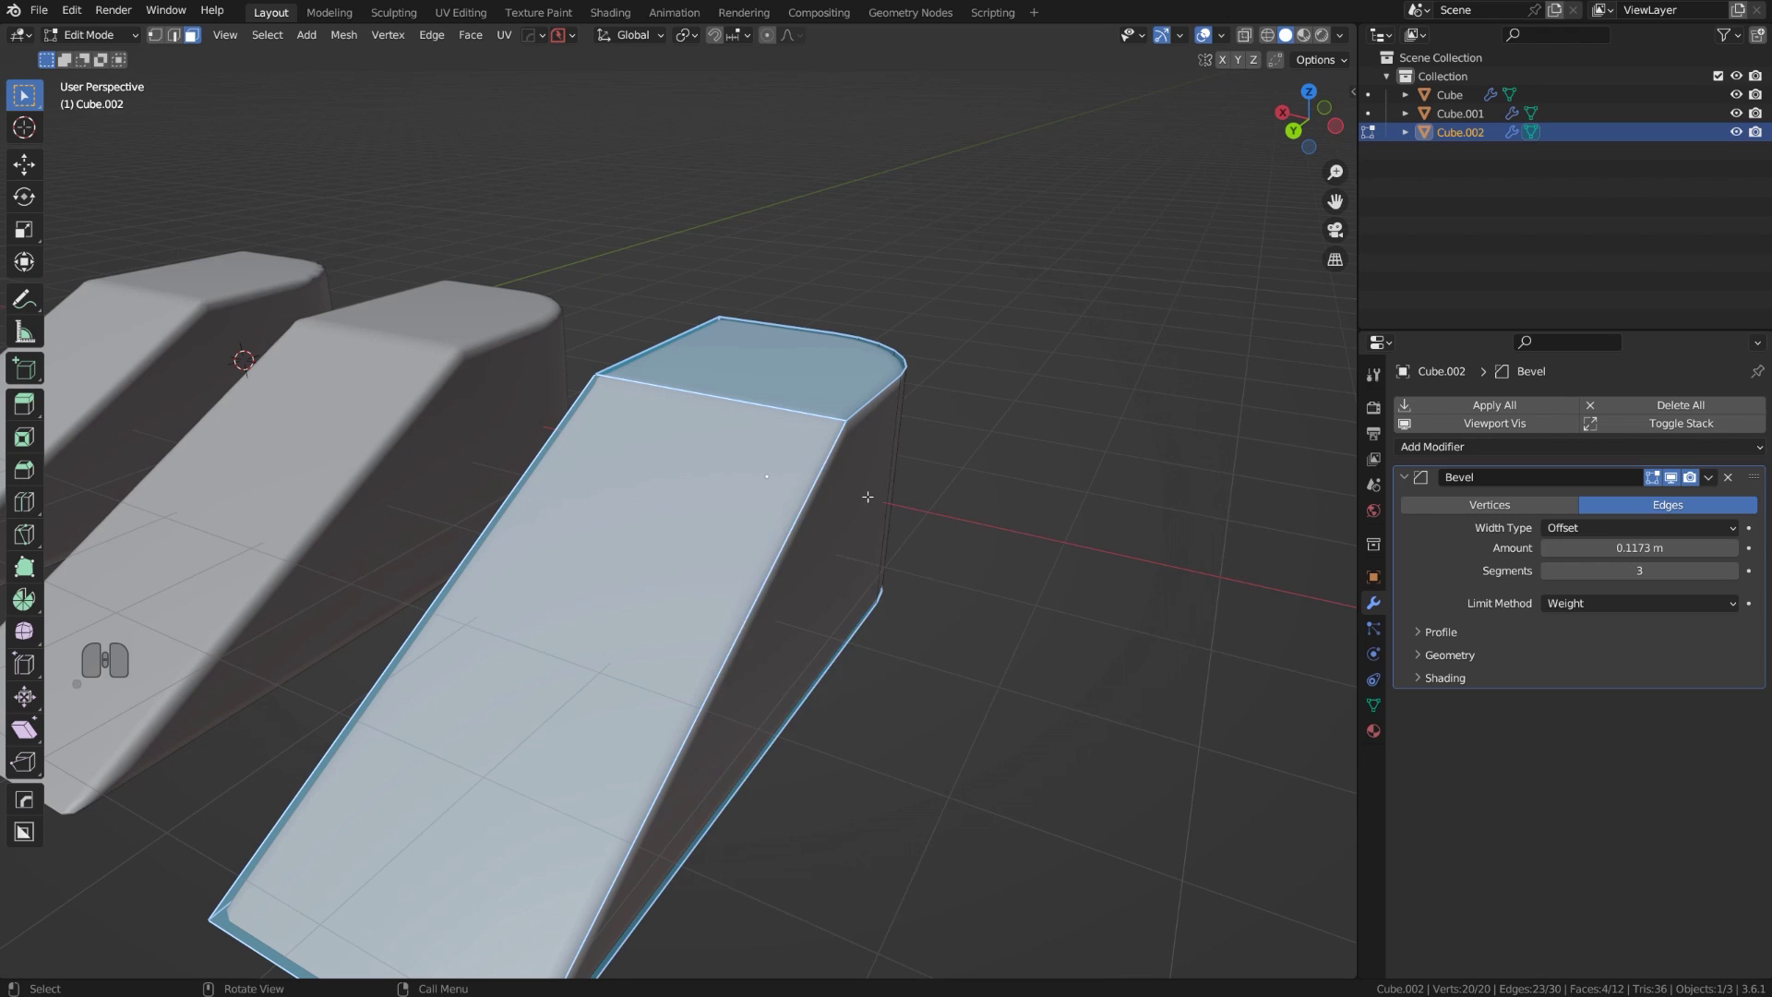
right_click(867, 496)
key(Tab)
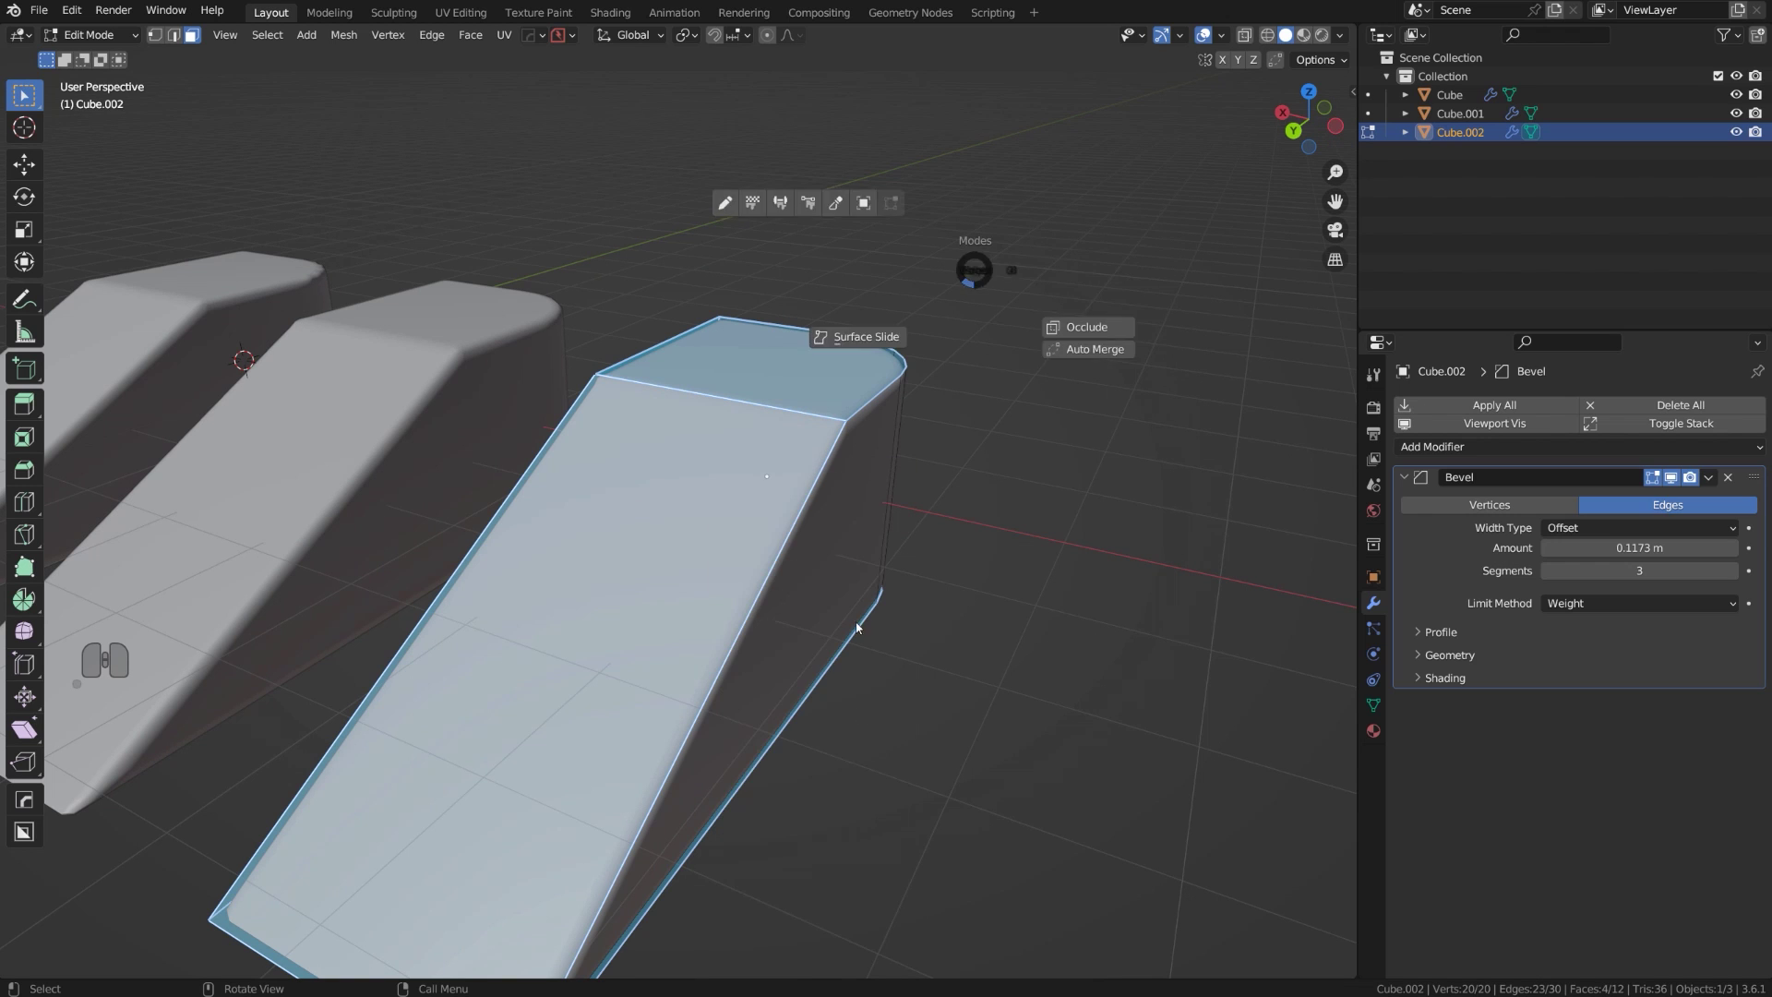
key(Tab)
right_click(805, 526)
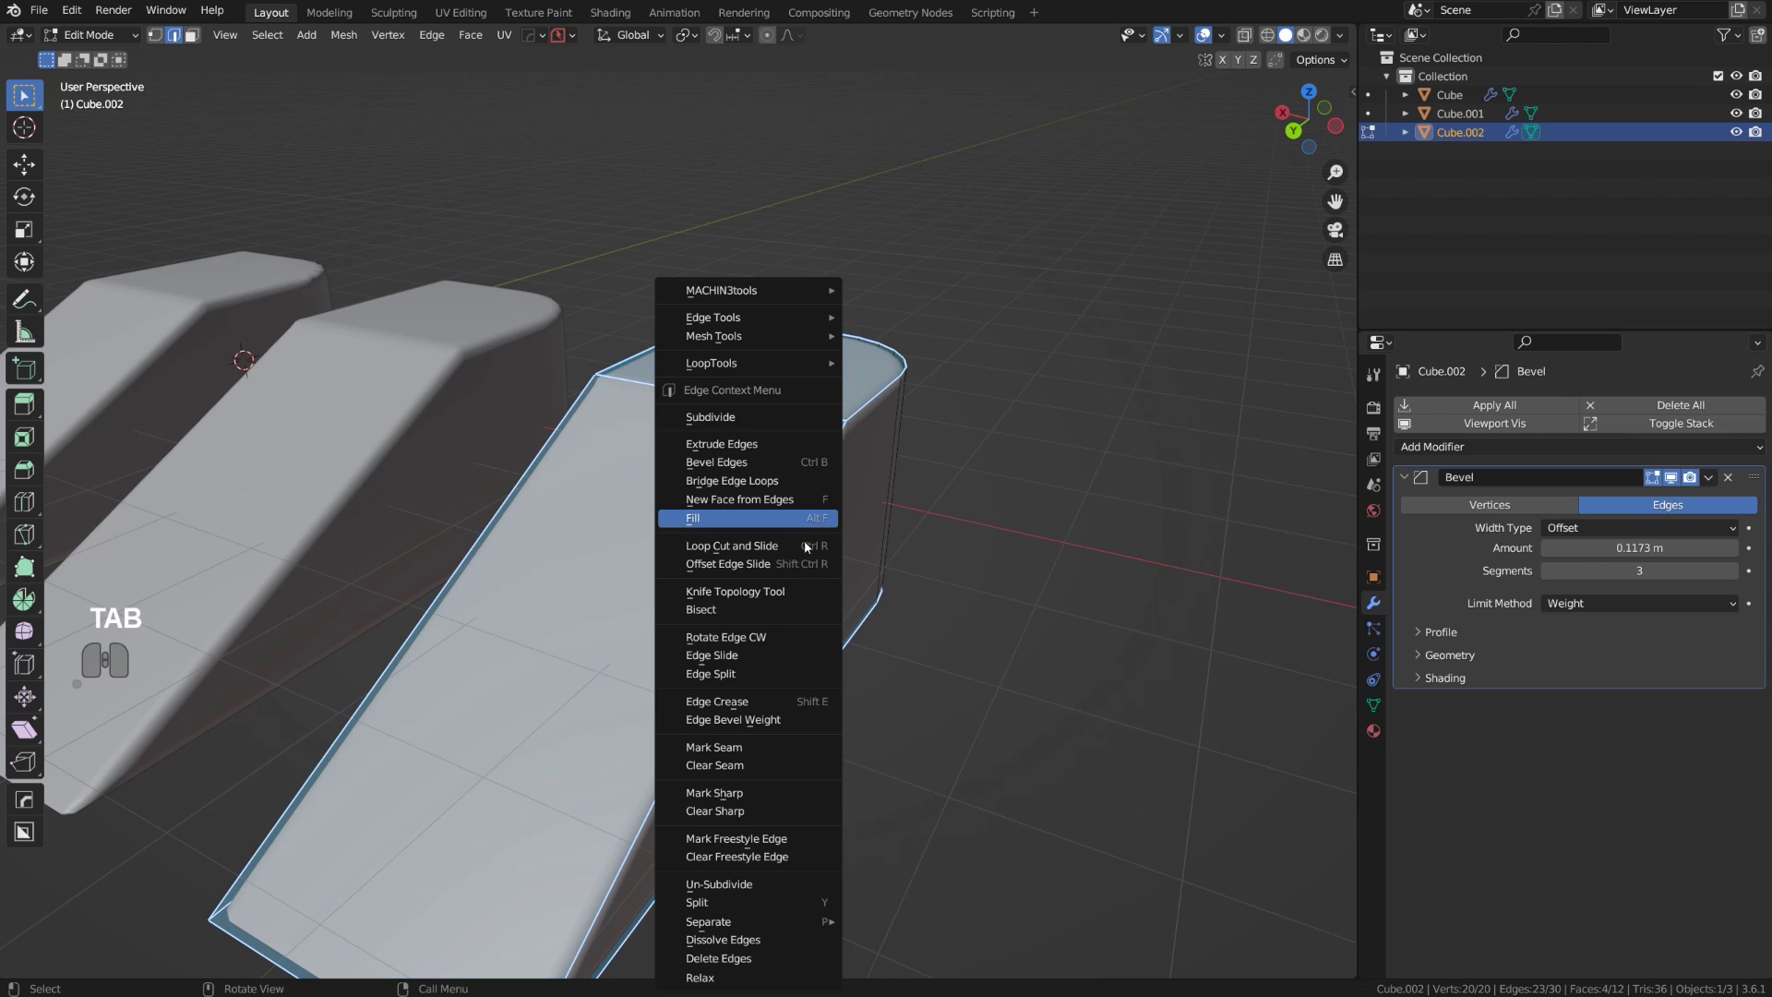
click(792, 721)
text(-1)
key(Return)
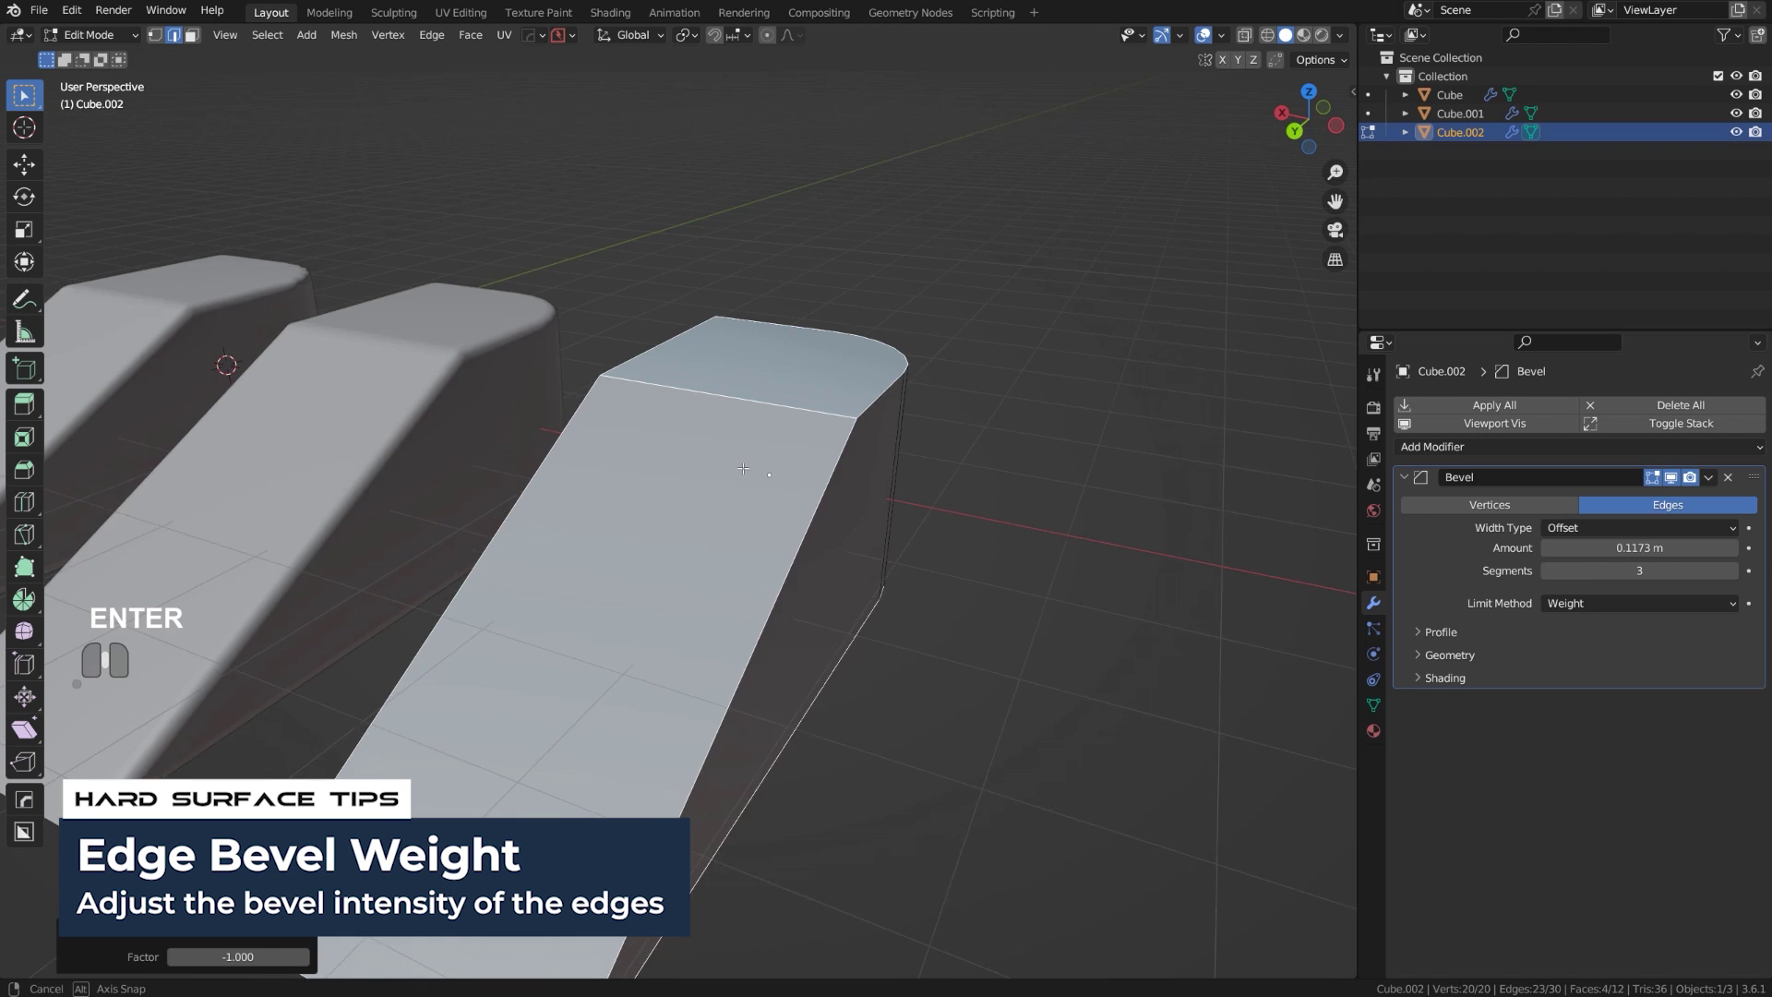
middle_drag(722, 481, 681, 421)
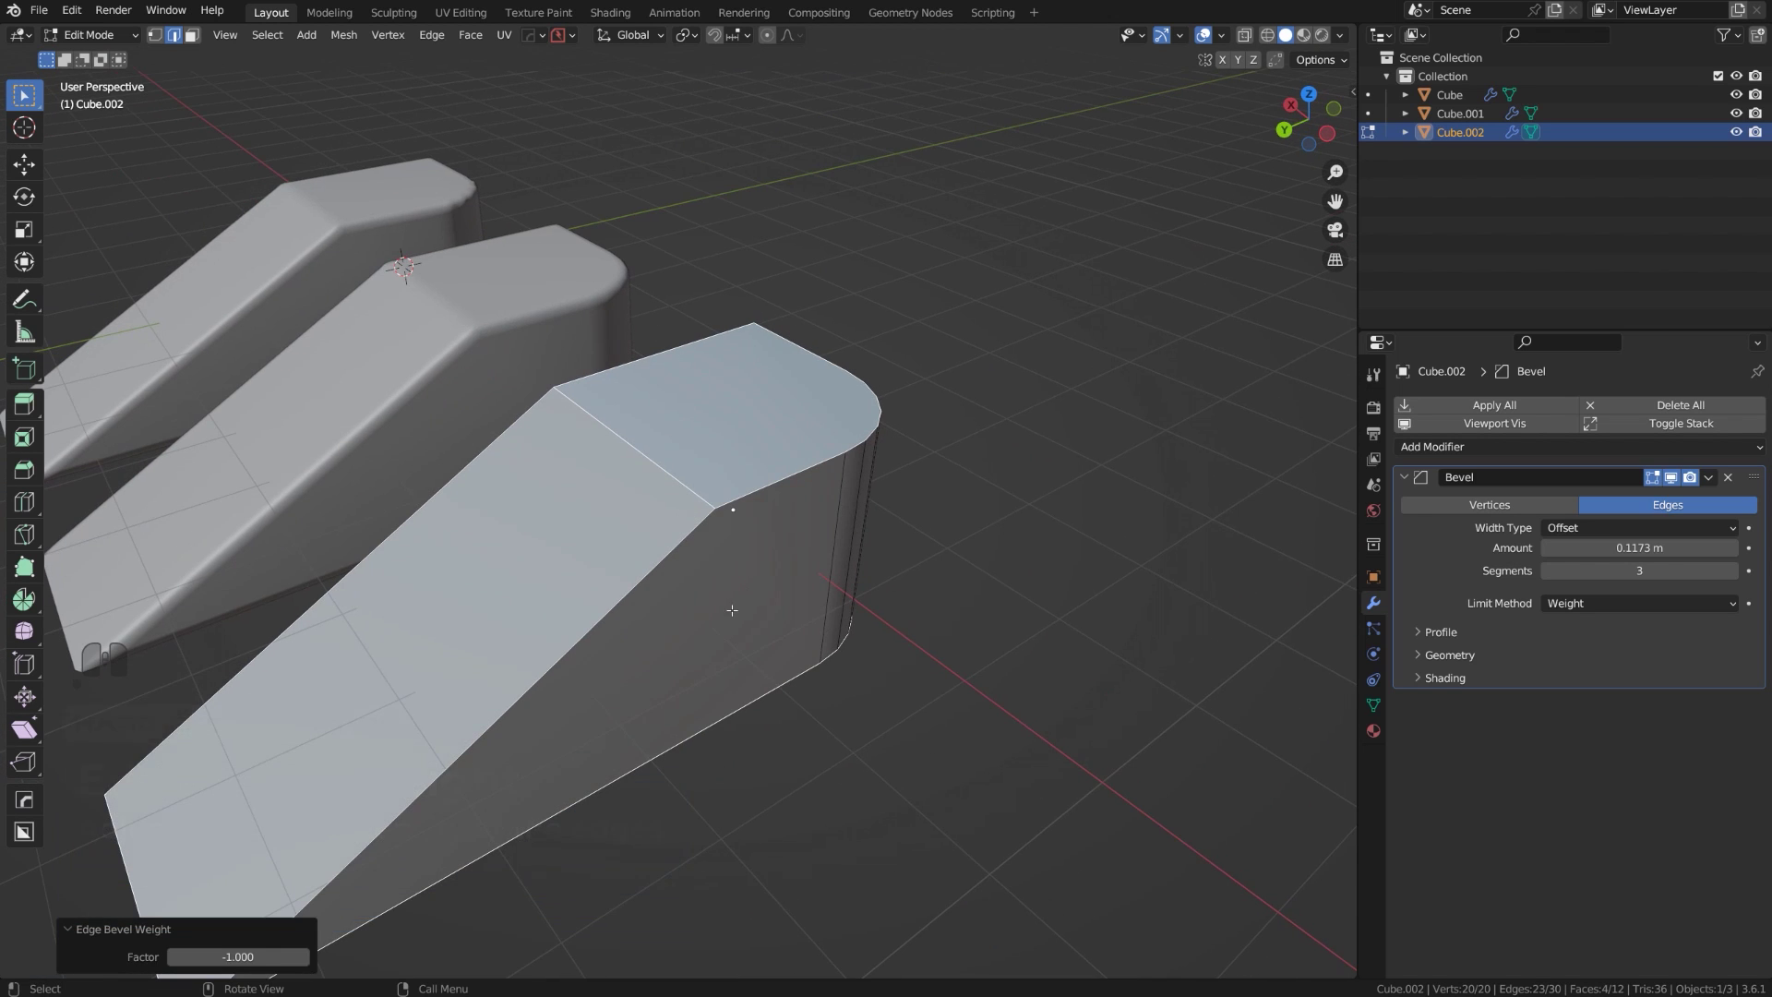
shift+middle_drag(680, 613, 693, 587)
scroll(692, 684, down, 1)
key(Tab)
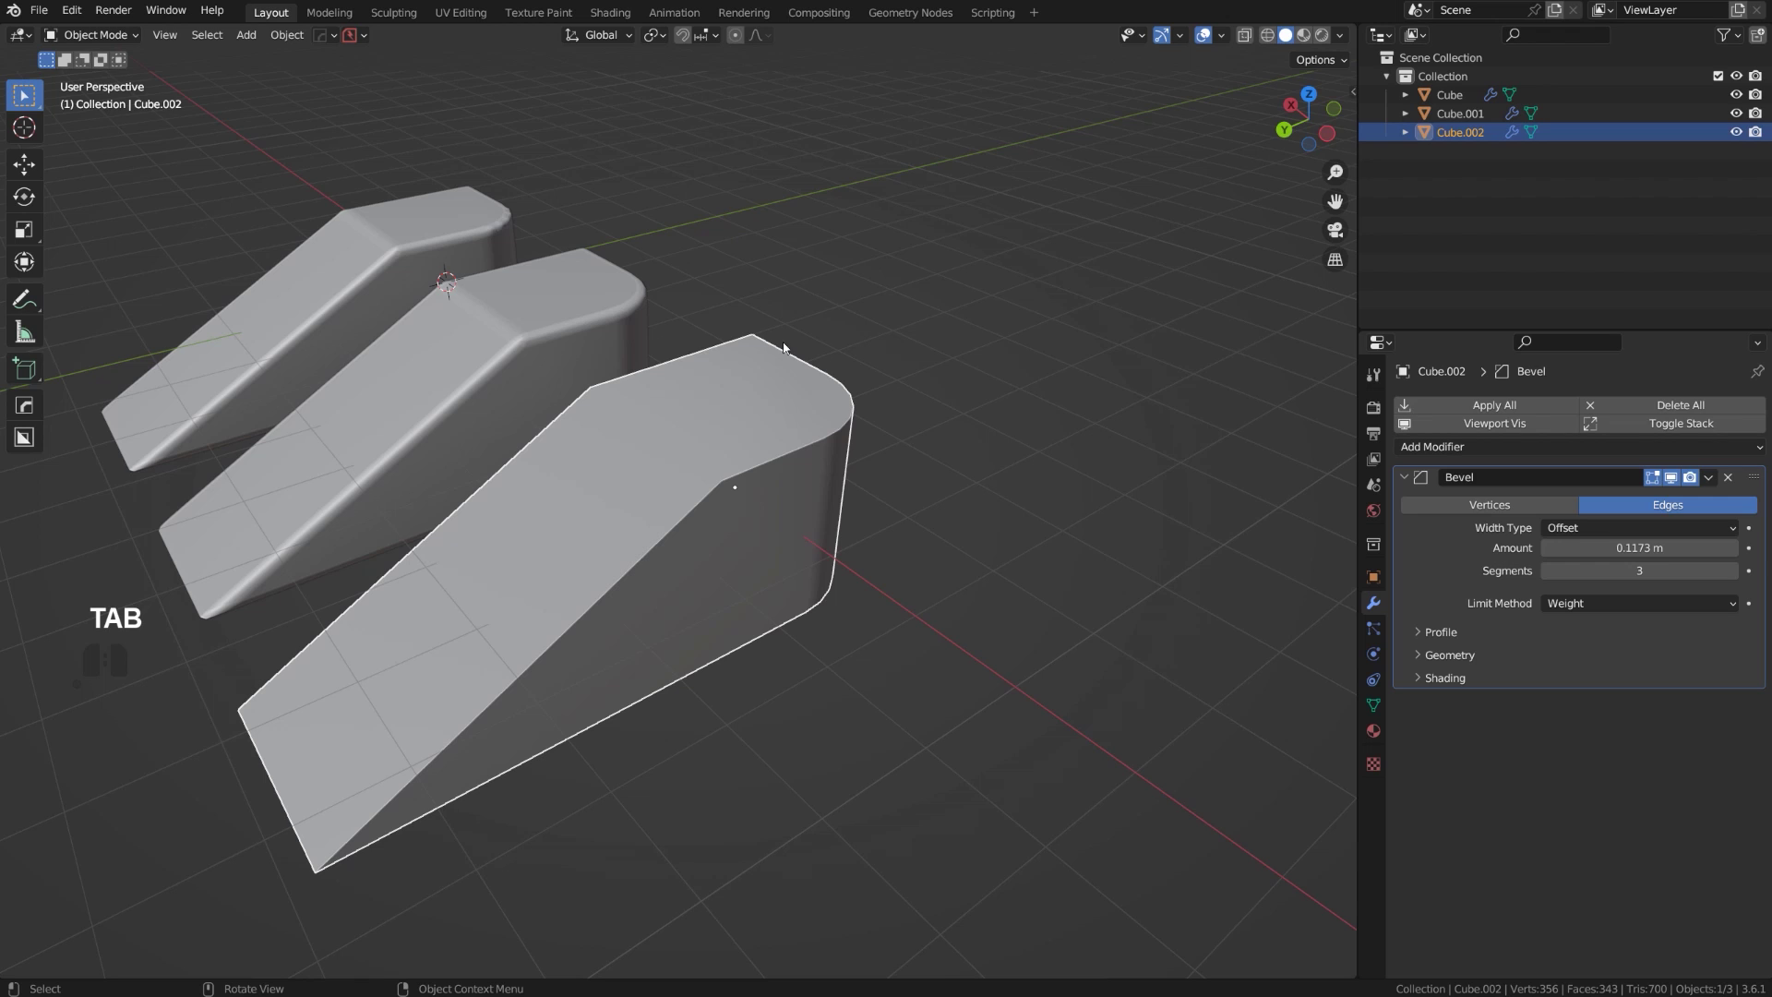
In the HardOps Helper's Sharpen / Csharp / Mark defaults, enable Sharp and disable Crease.
key(ctrl+grave)
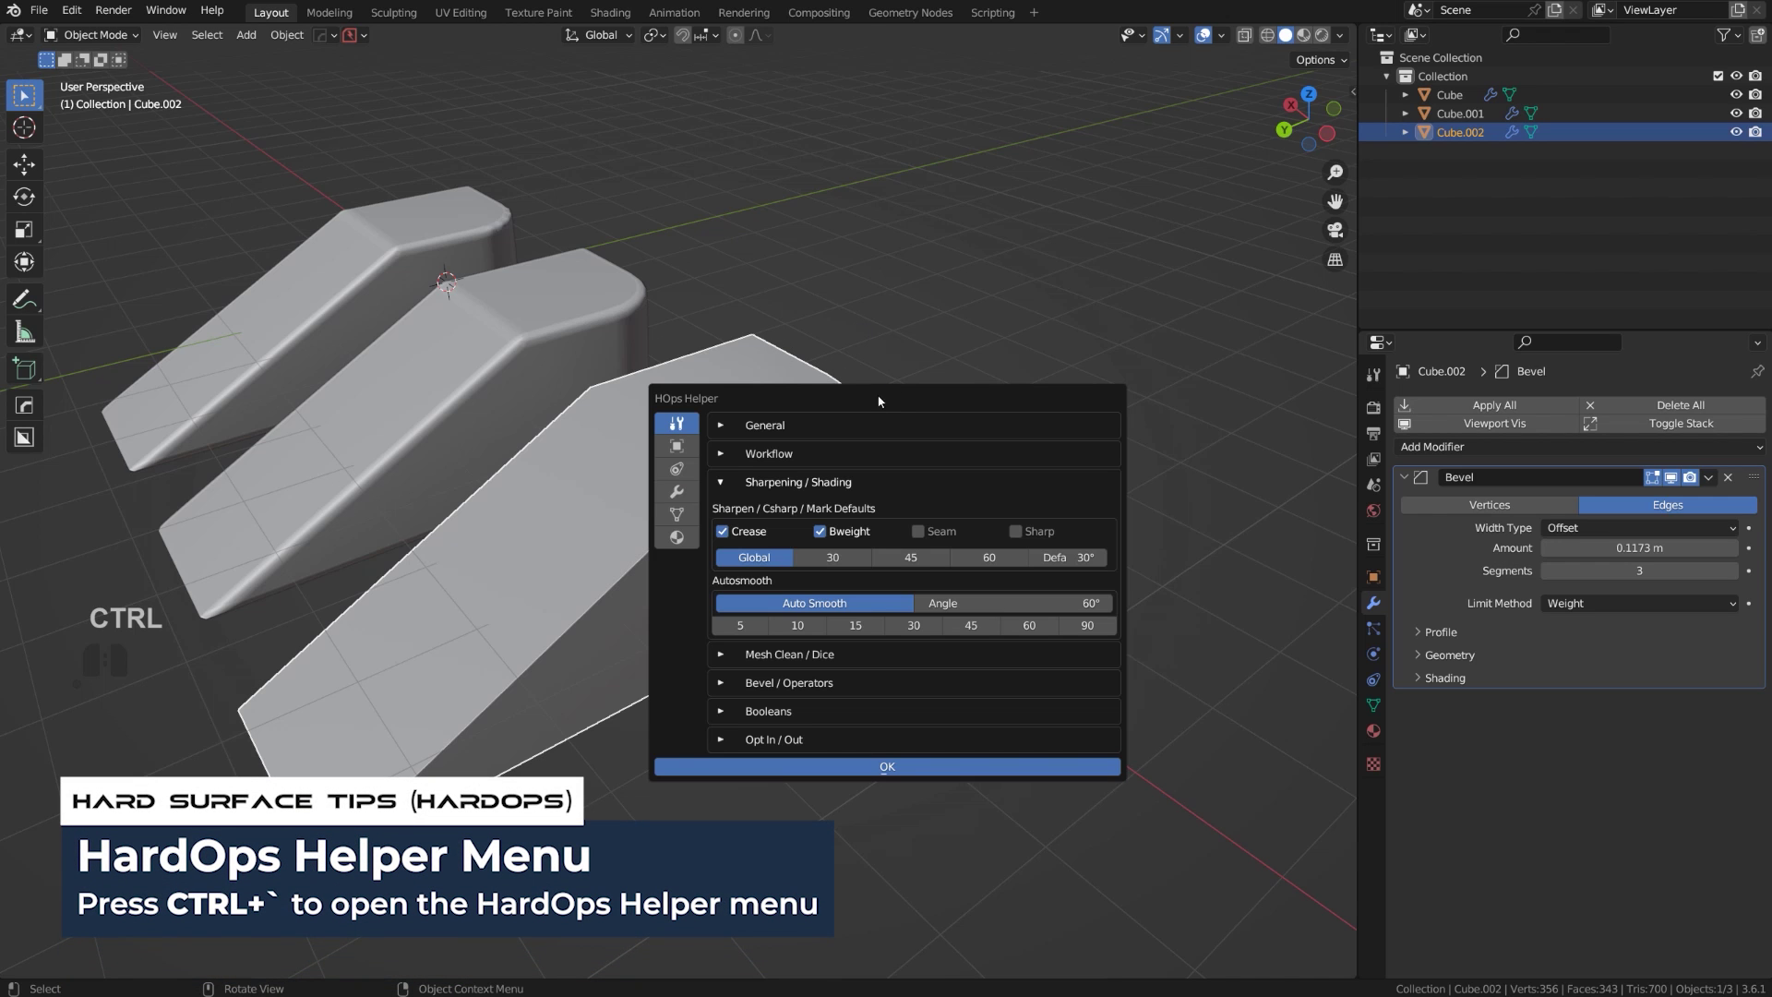
drag(871, 388, 976, 288)
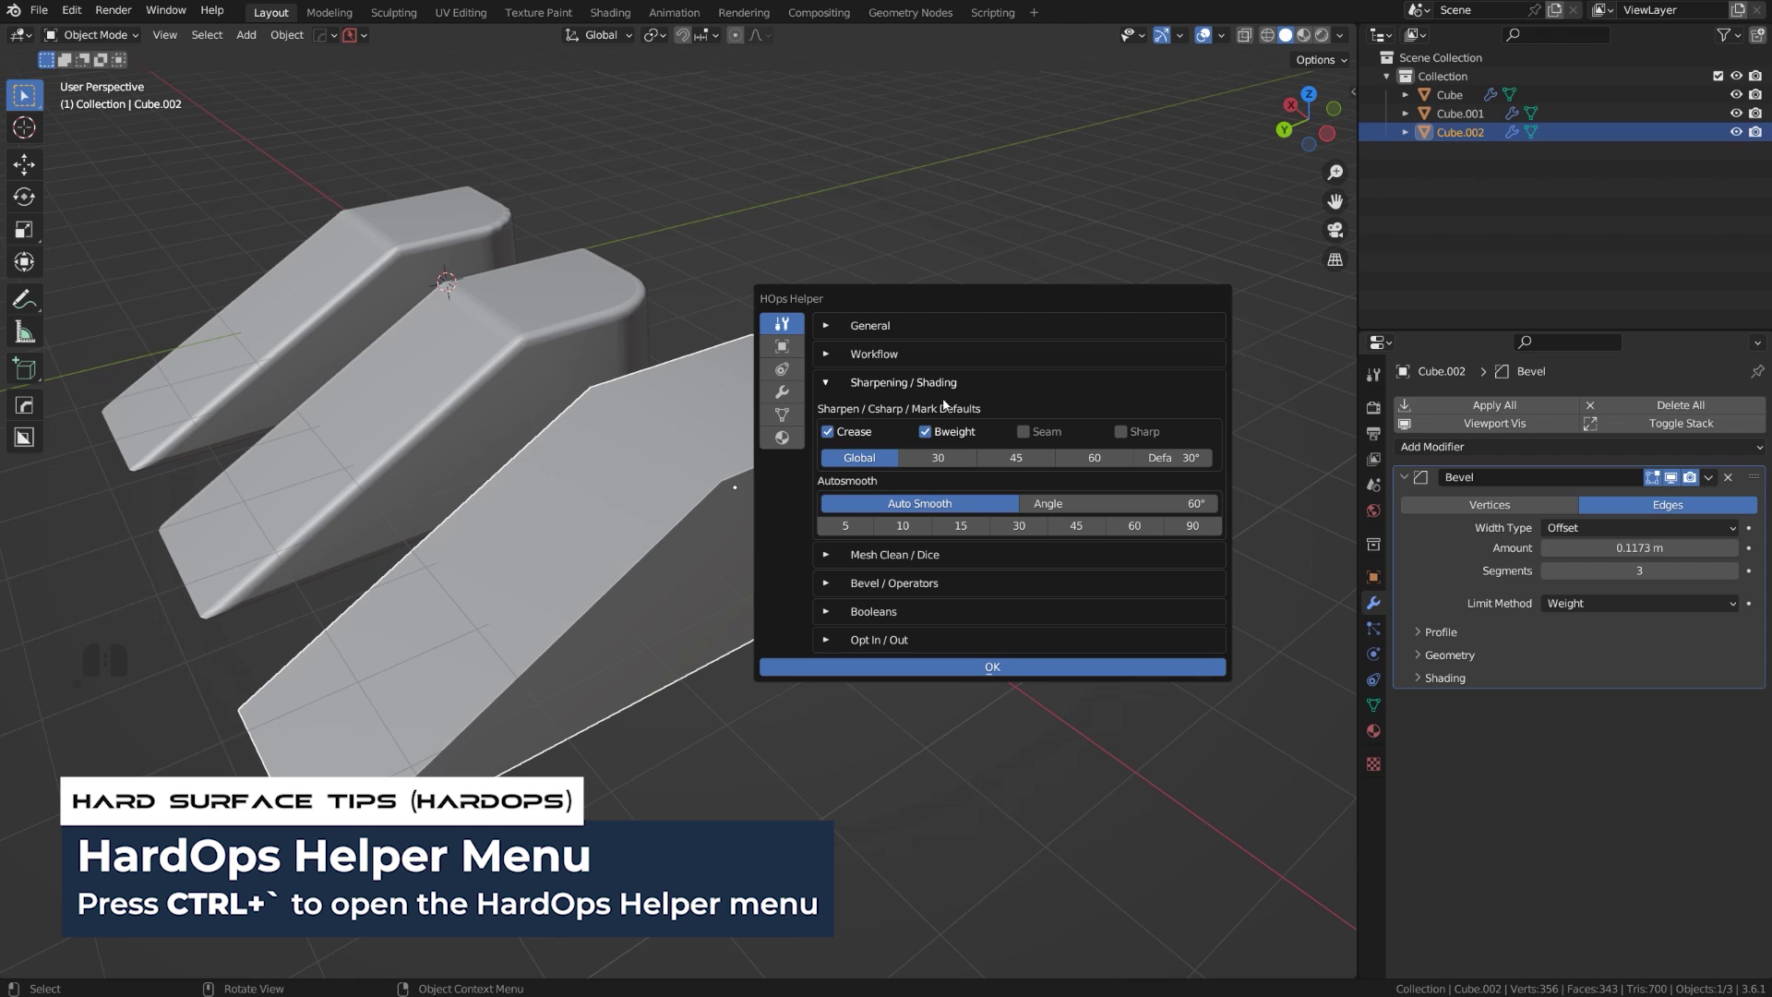
click(1120, 431)
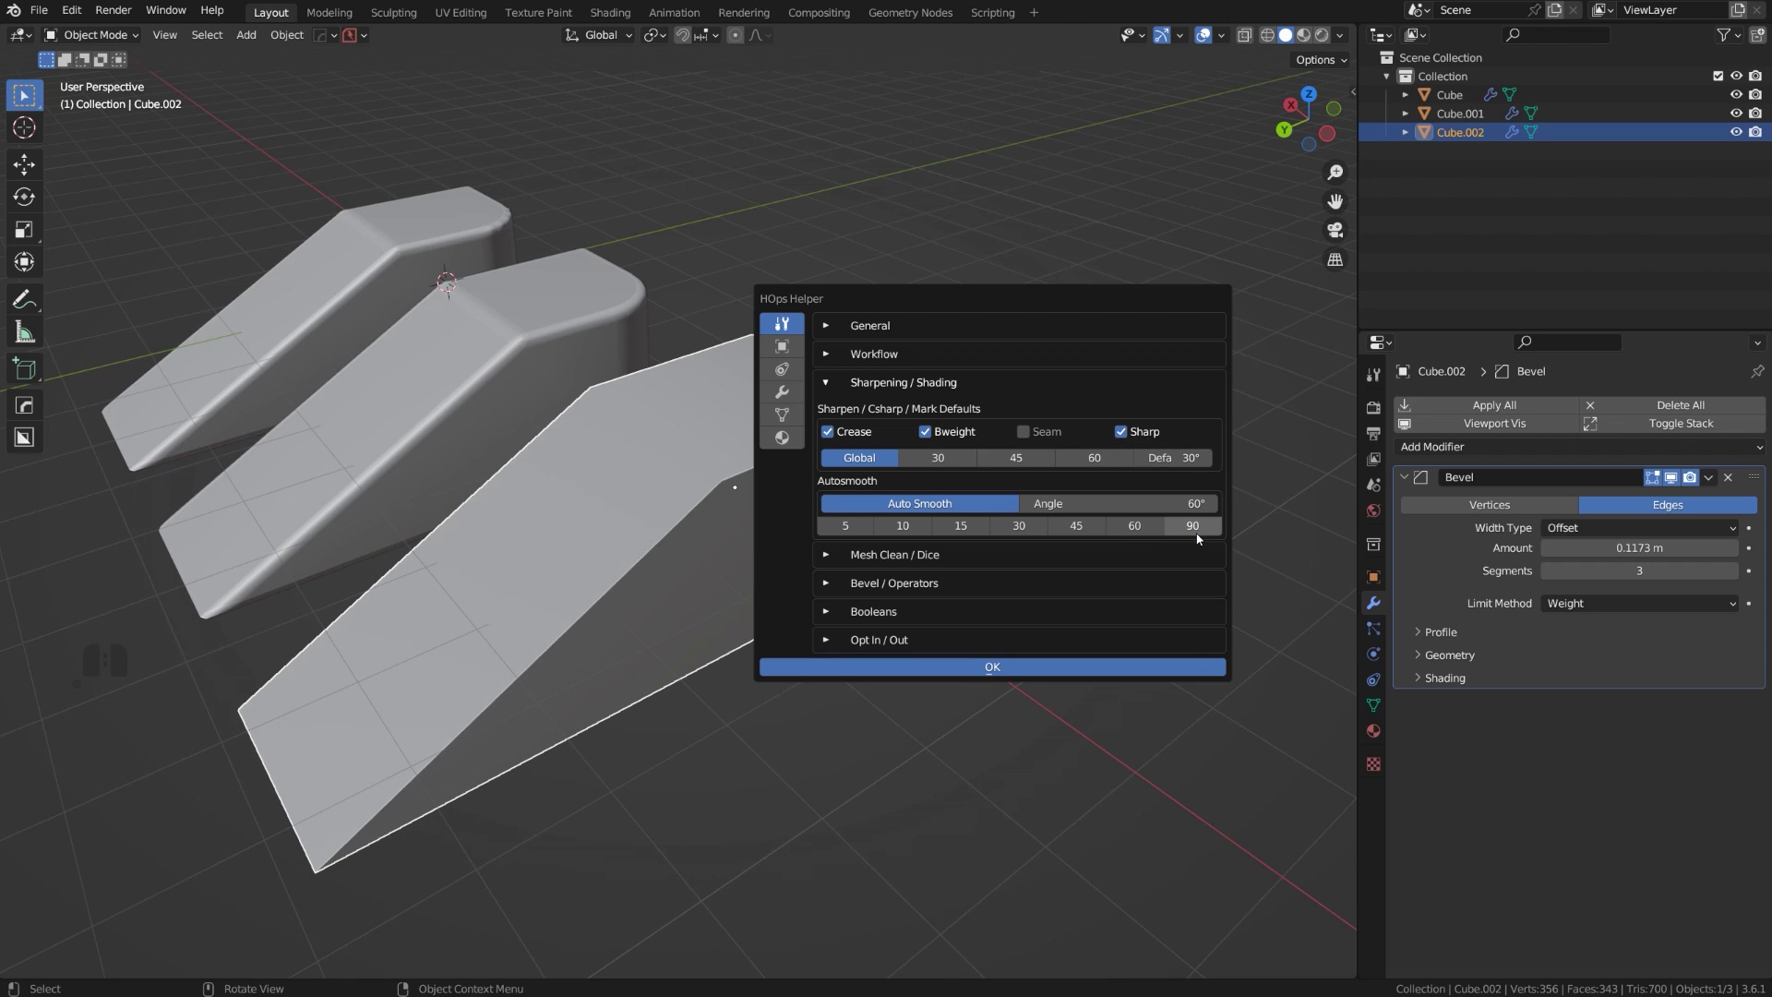
click(1014, 669)
key(q)
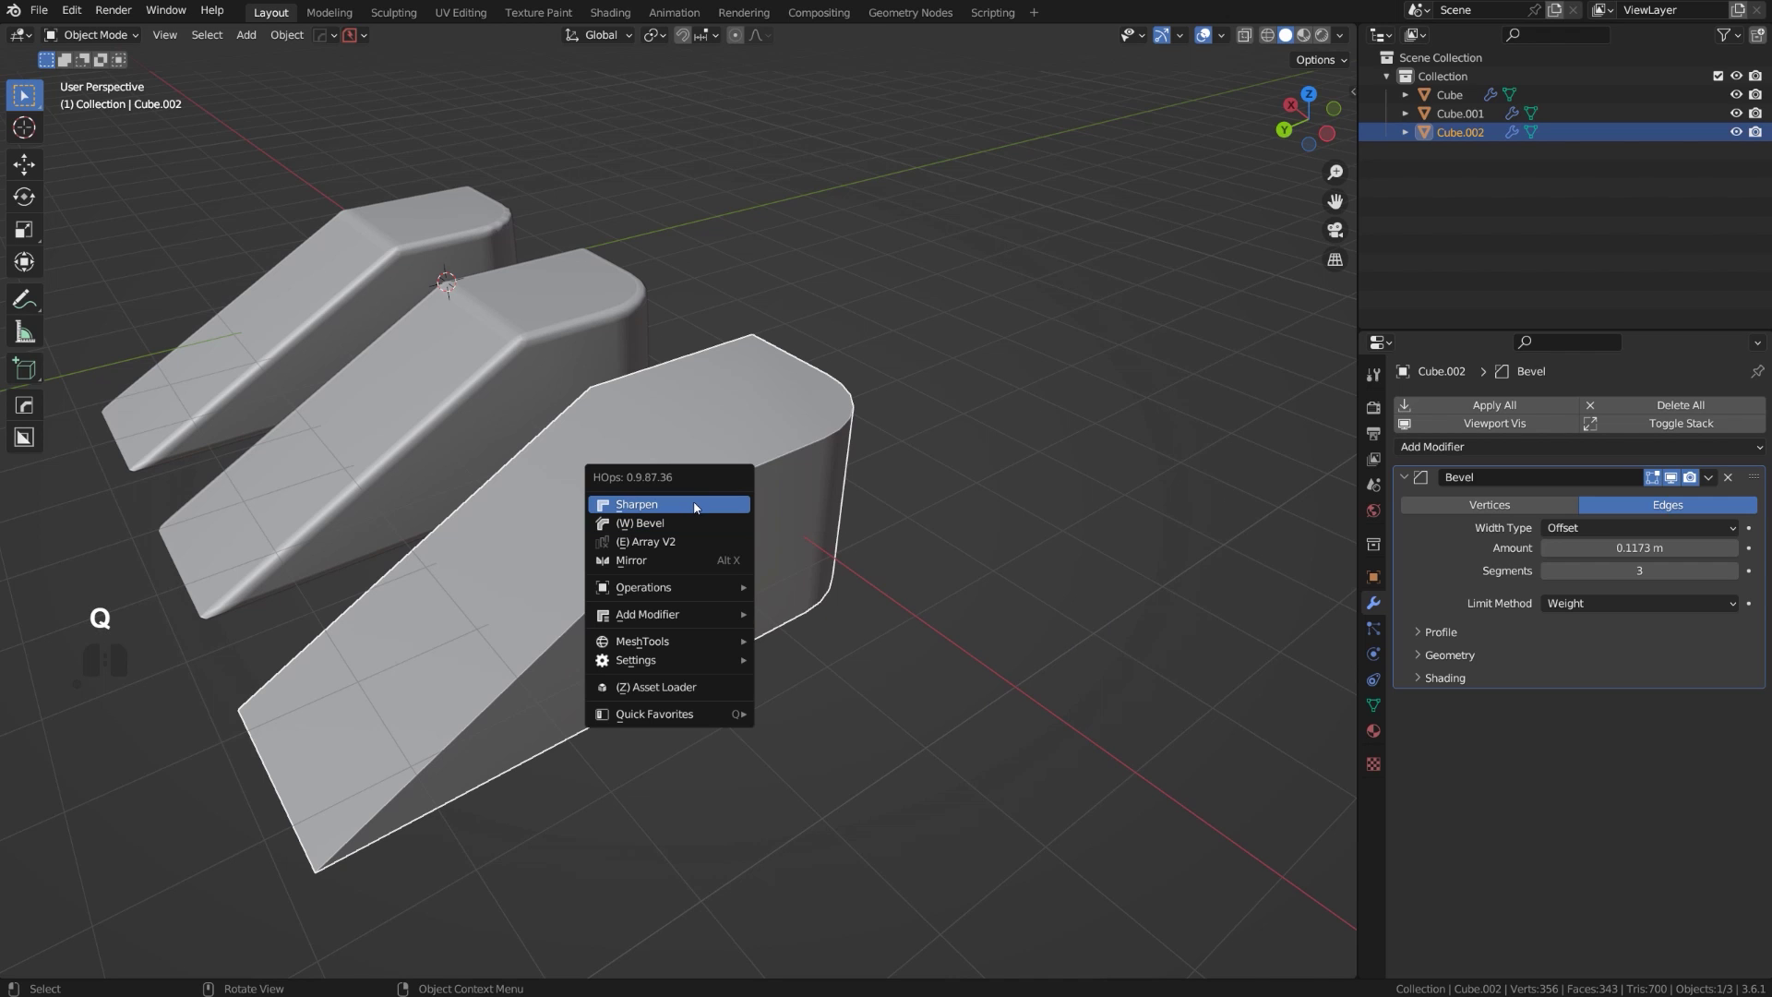
key(ctrl+grave)
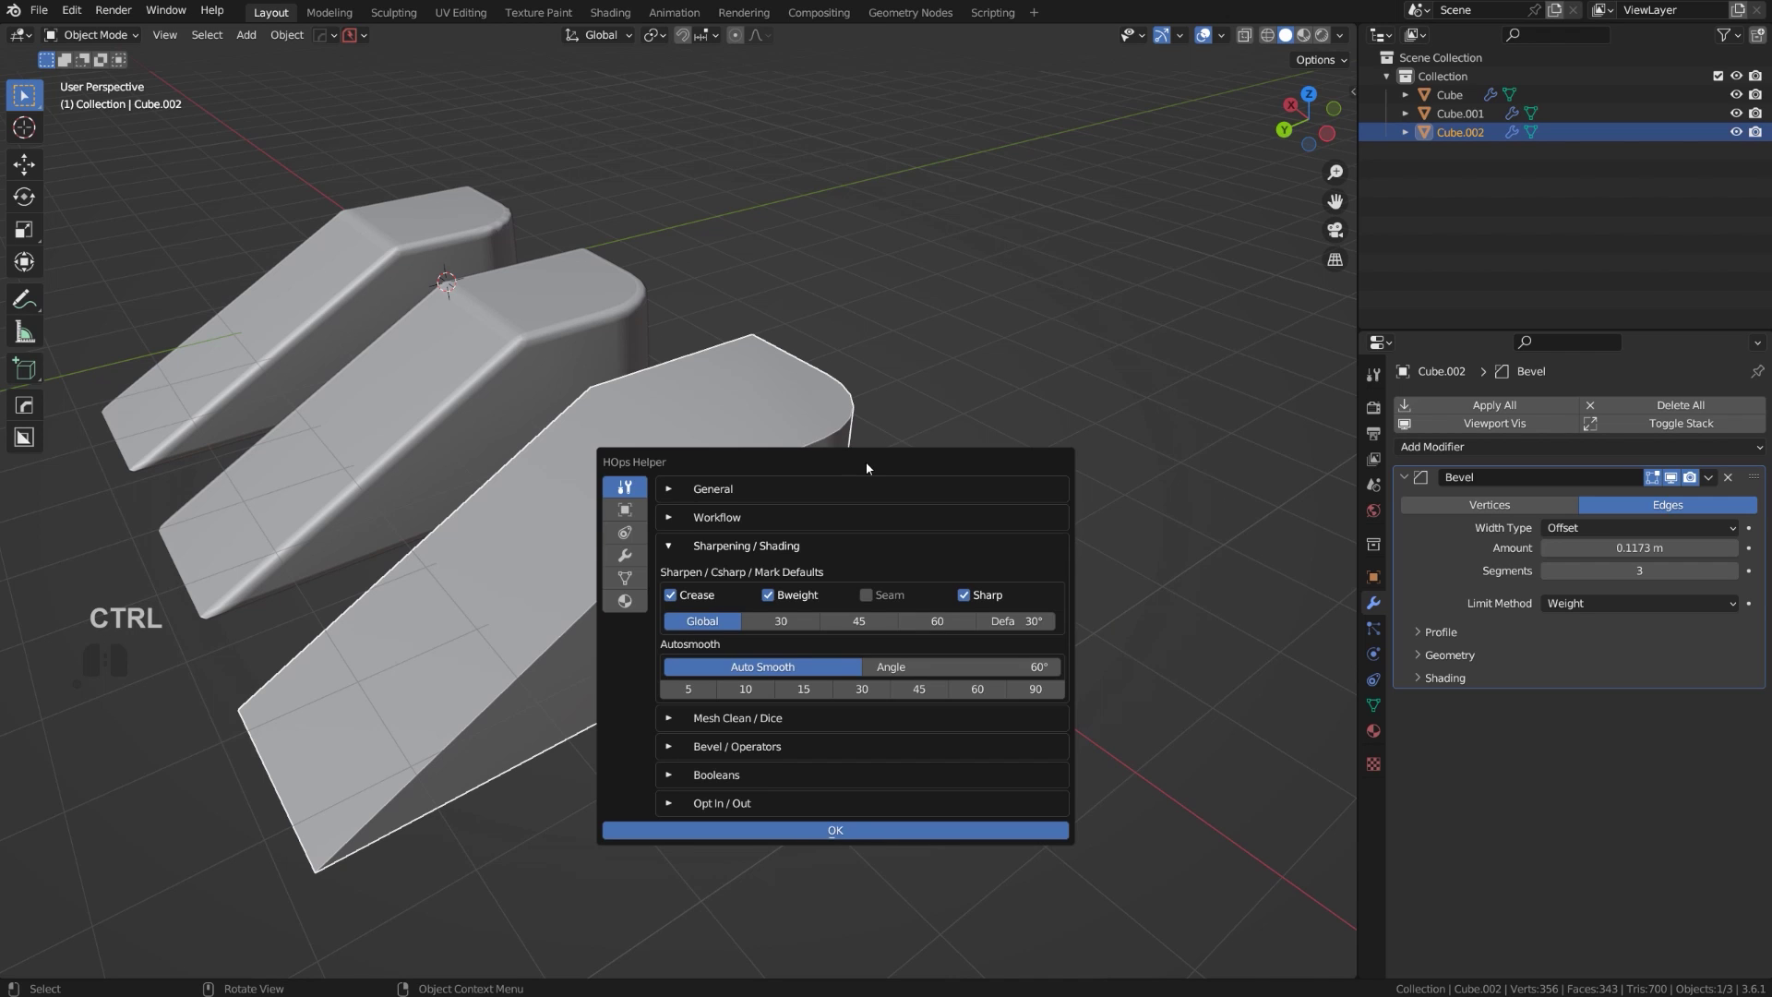
drag(865, 461, 951, 472)
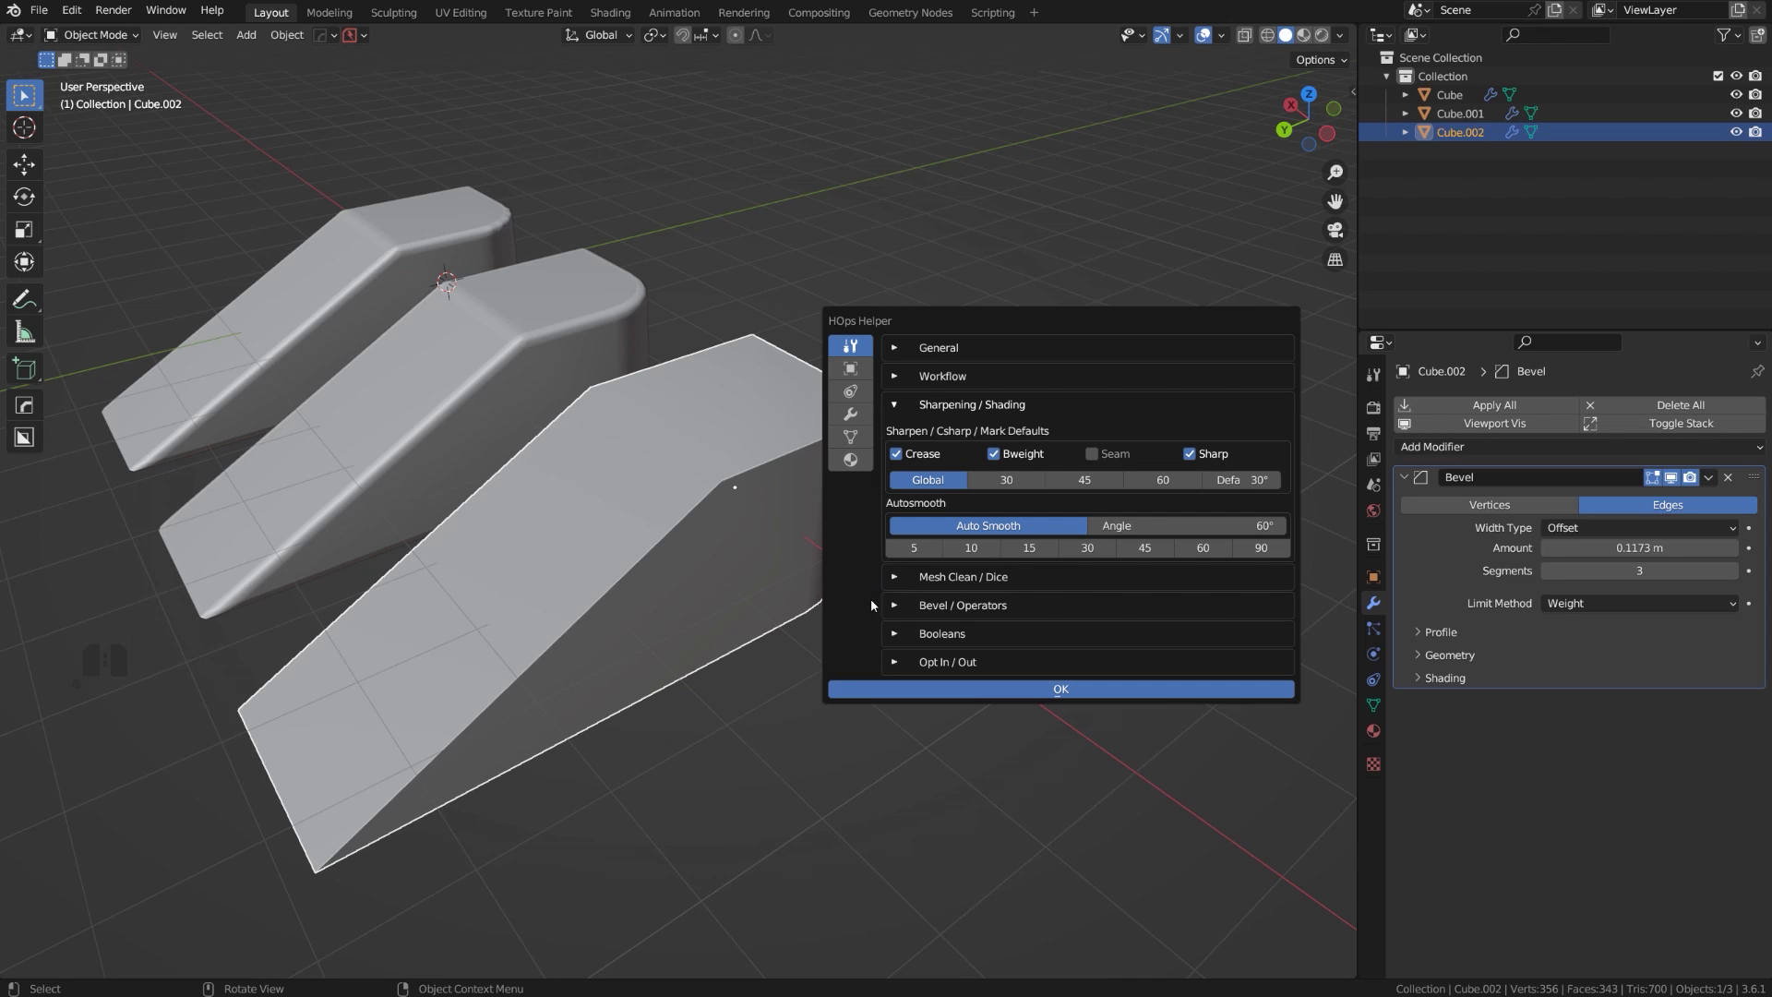
click(896, 454)
click(1057, 690)
Run HardOps Sharpen on the new copy, inspect its edges, and review the sharpening defaults in the HardOps Helper.
scroll(802, 451, up, 5)
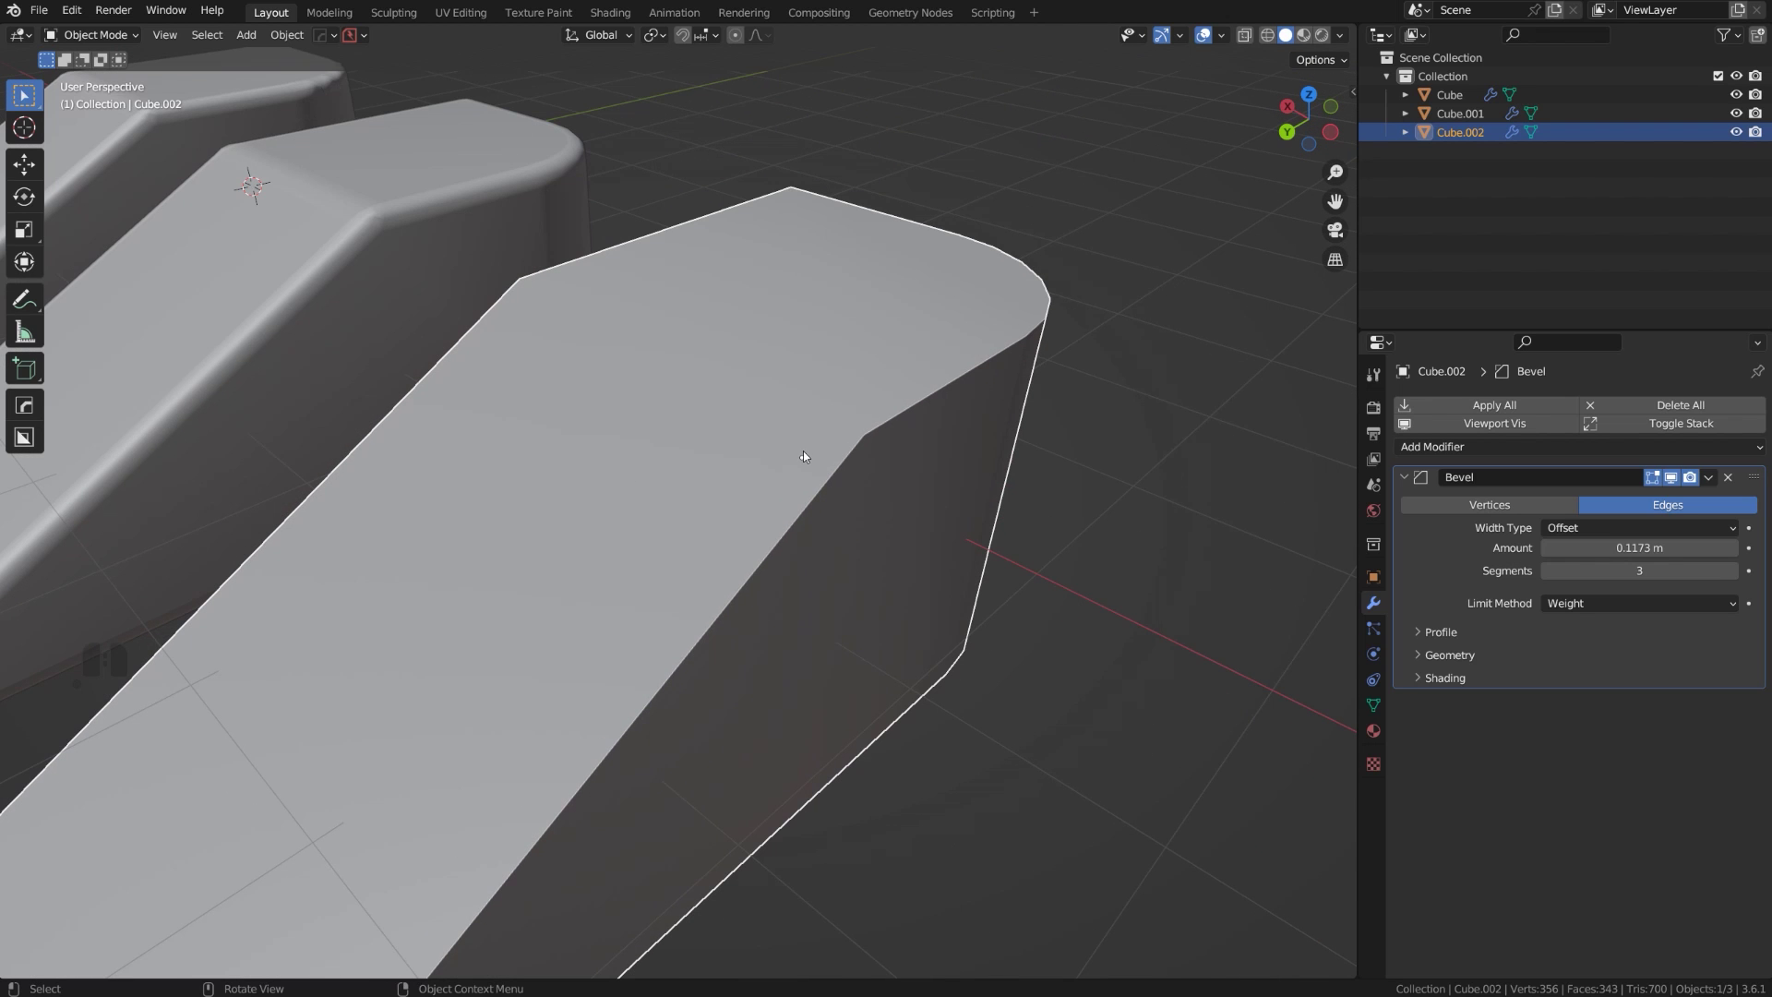
key(q)
click(803, 435)
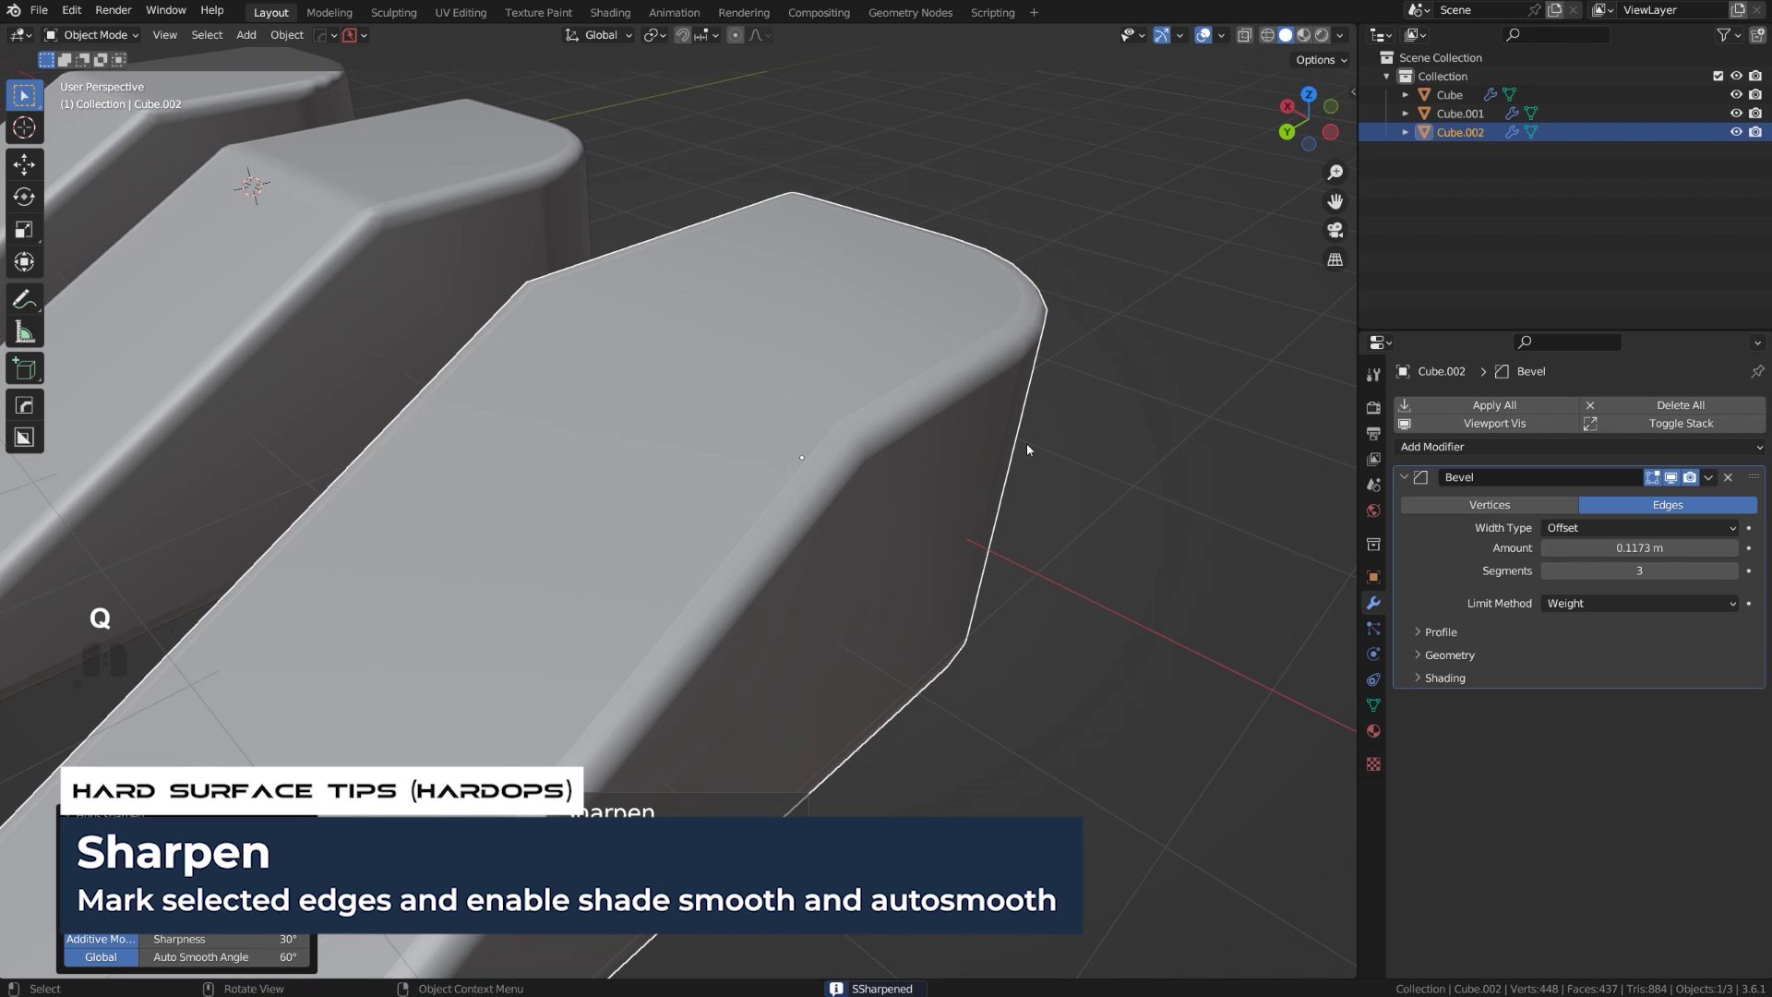
middle_drag(1026, 443, 249, 503)
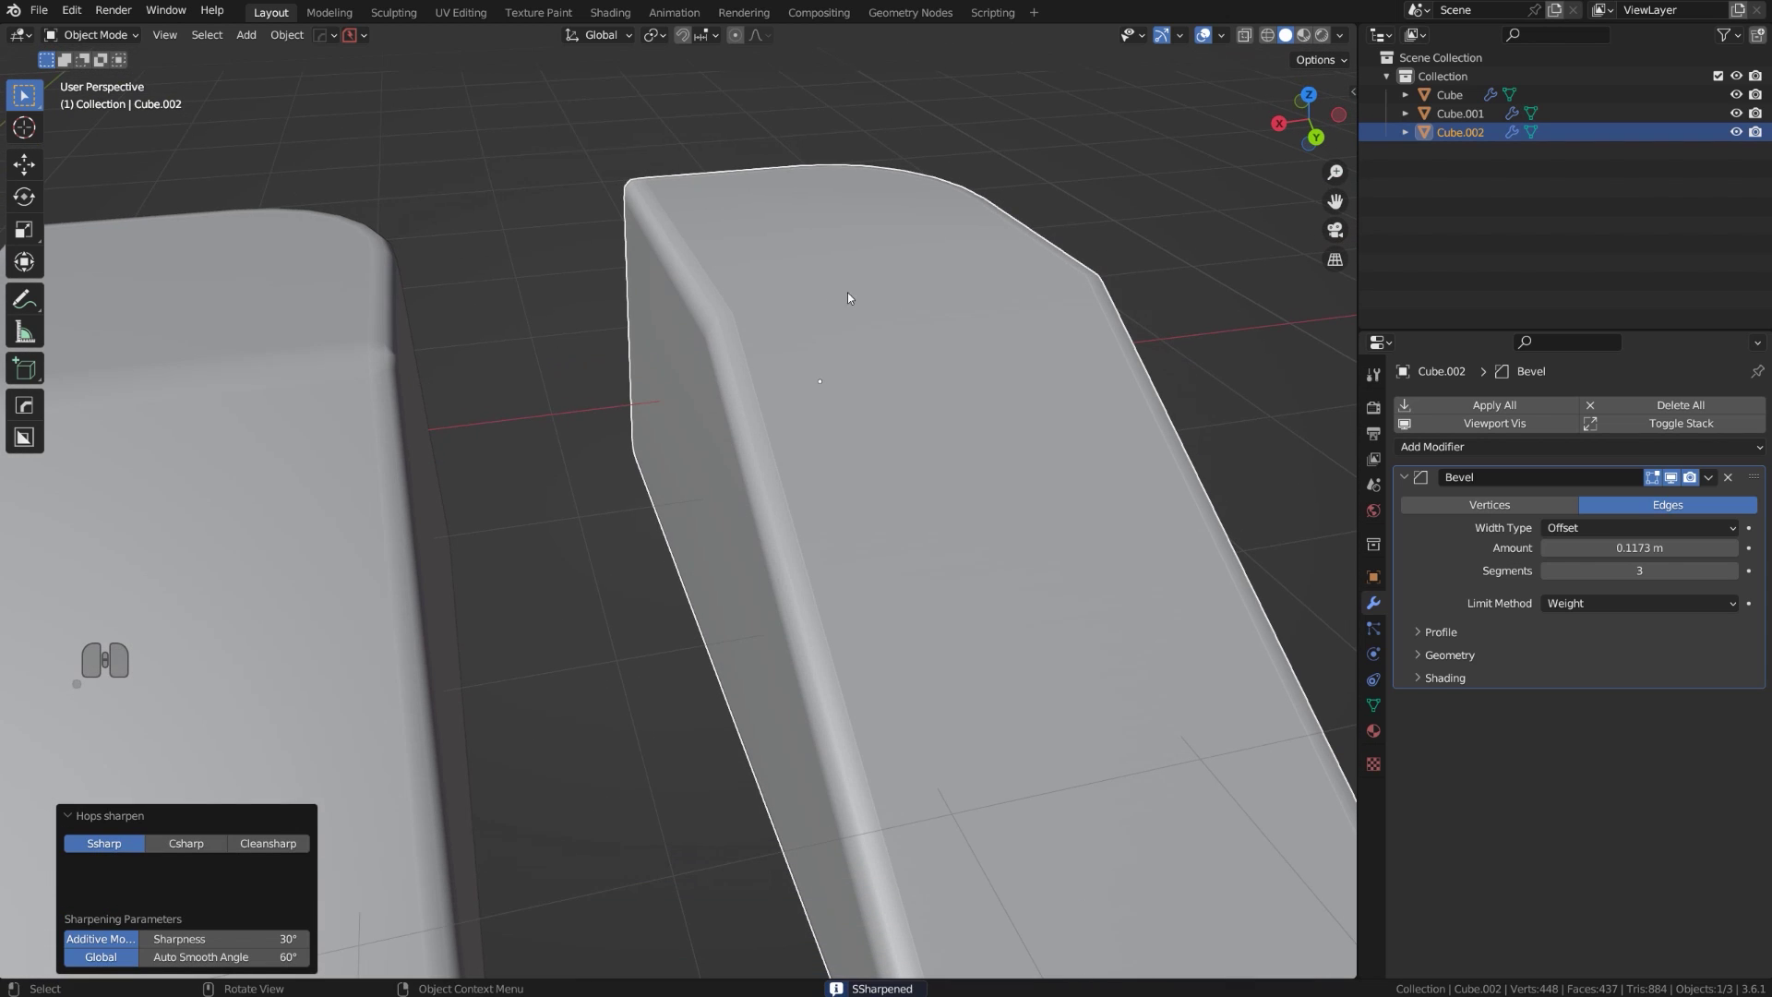
scroll(917, 319, down, 2)
key(ctrl+grave)
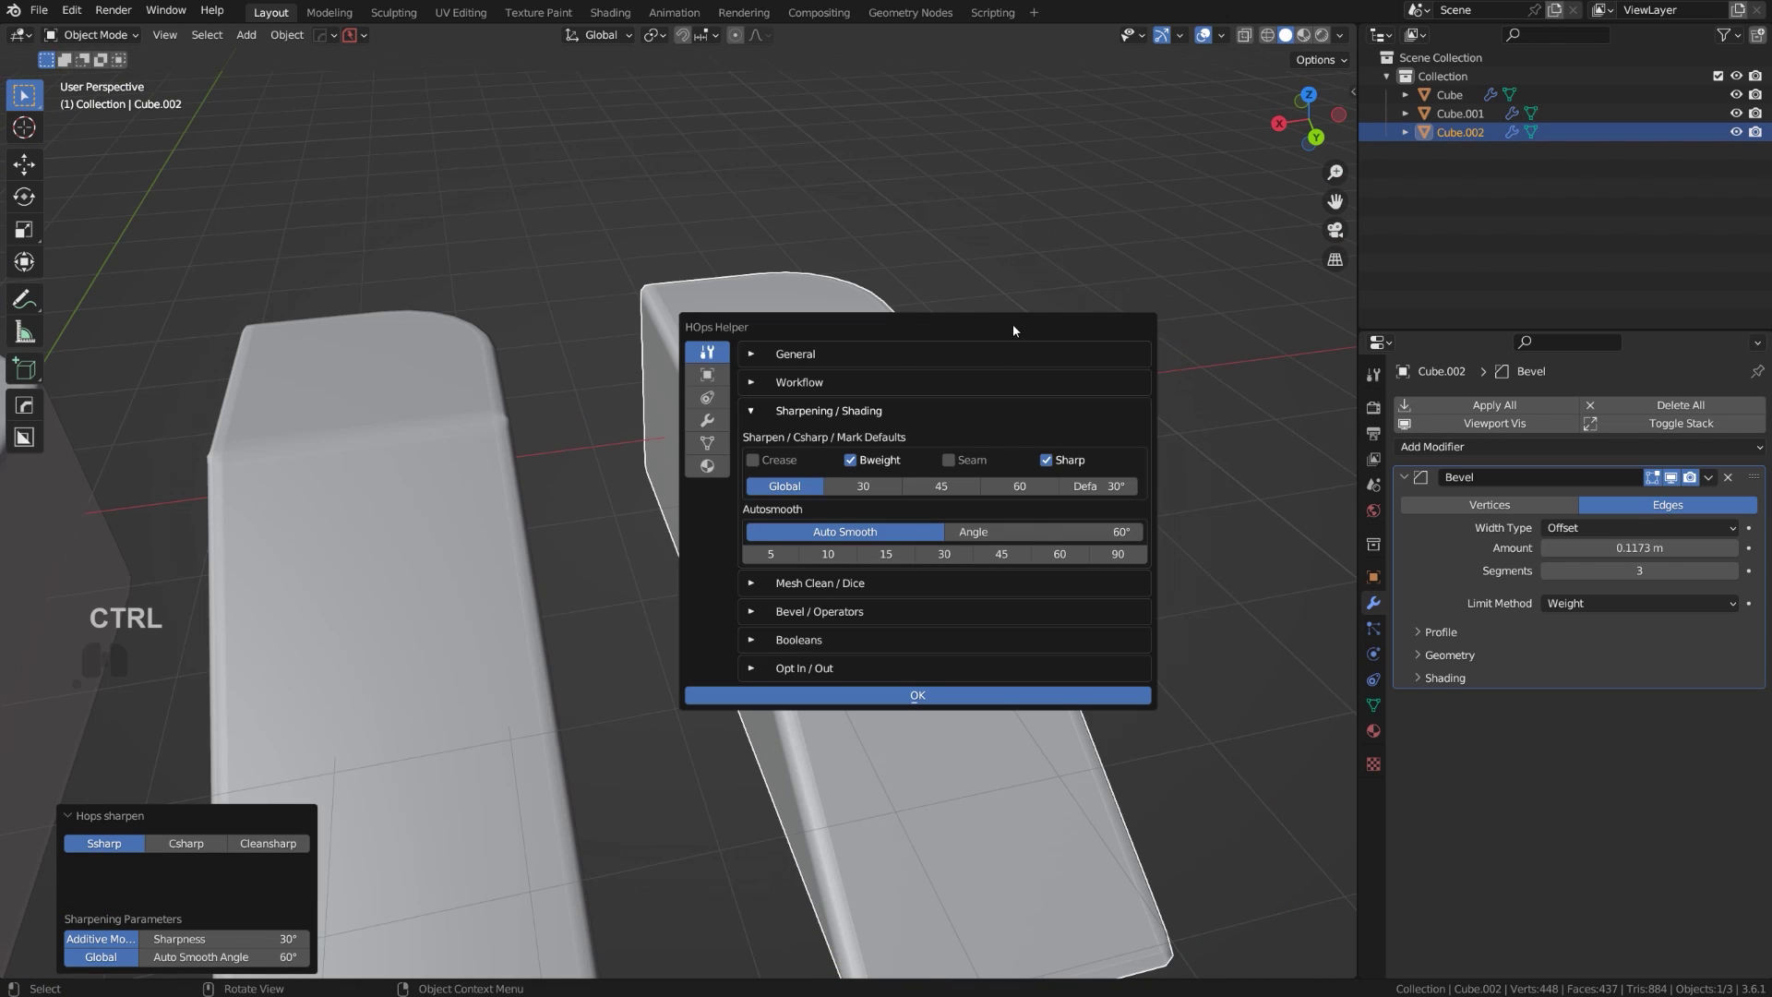
drag(1015, 327, 1165, 288)
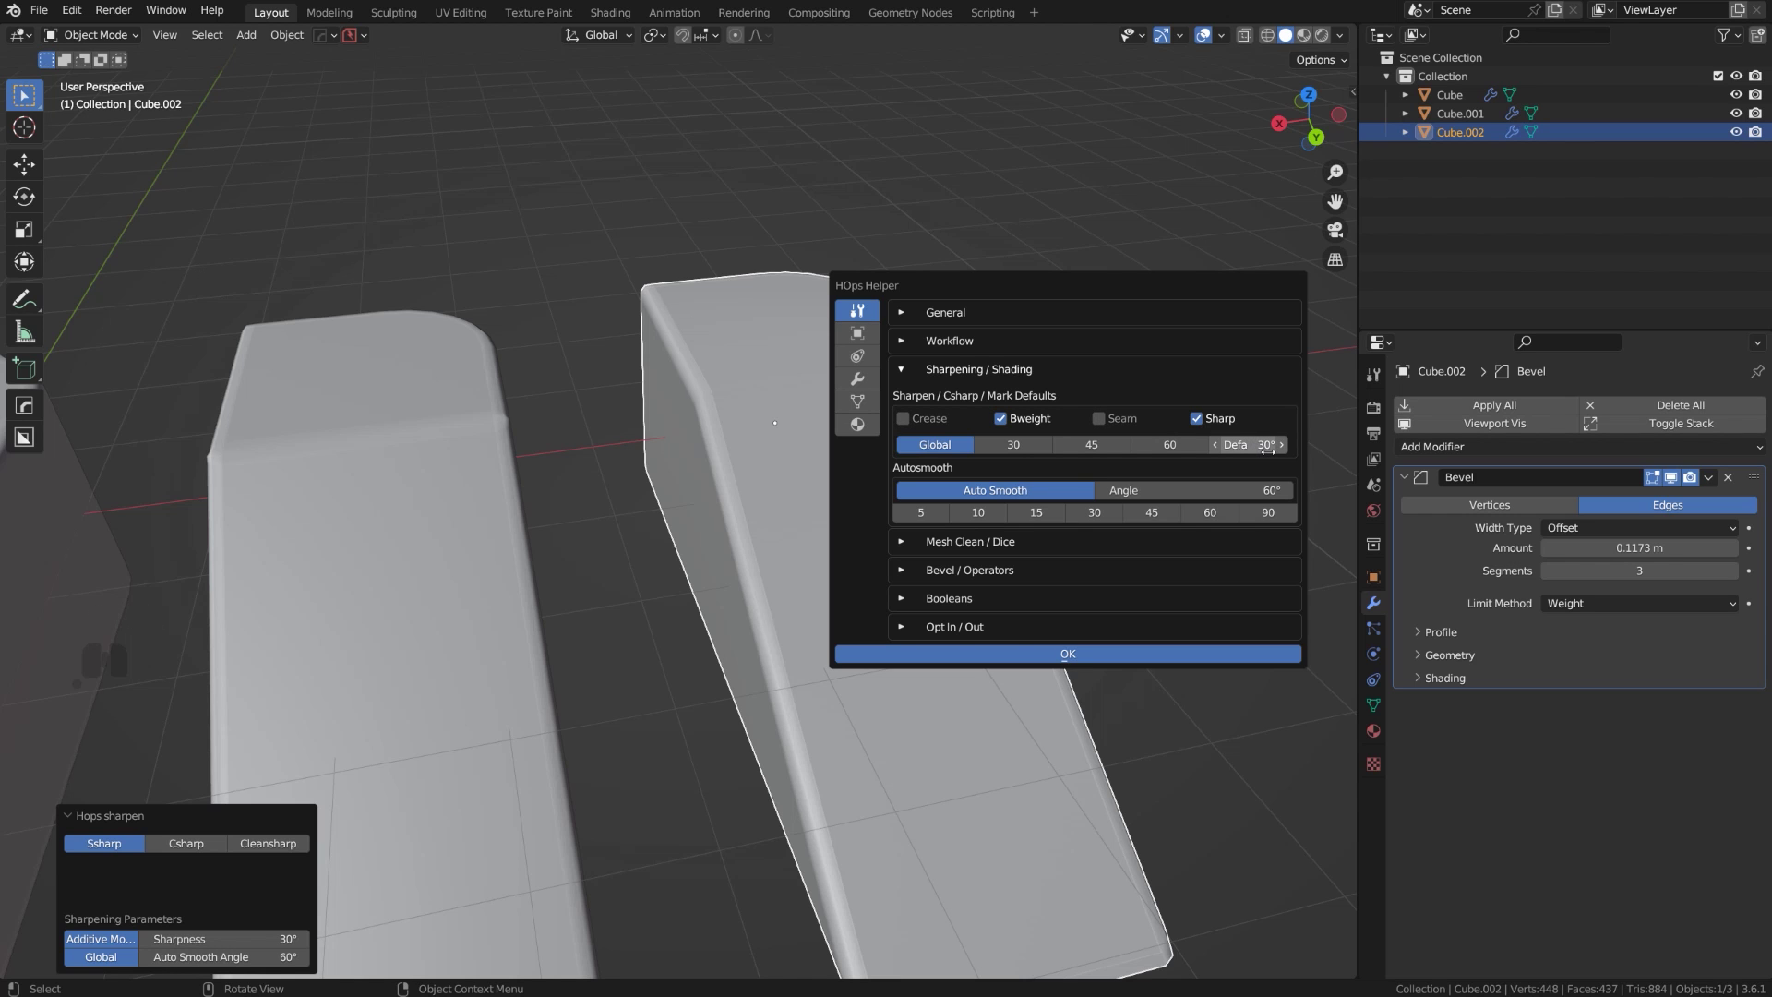
In Edit Mode, mark the selected edge between the copy's slope and top face with HardOps Mark, and return to Object Mode.
middle_drag(705, 398, 637, 407)
key(Tab)
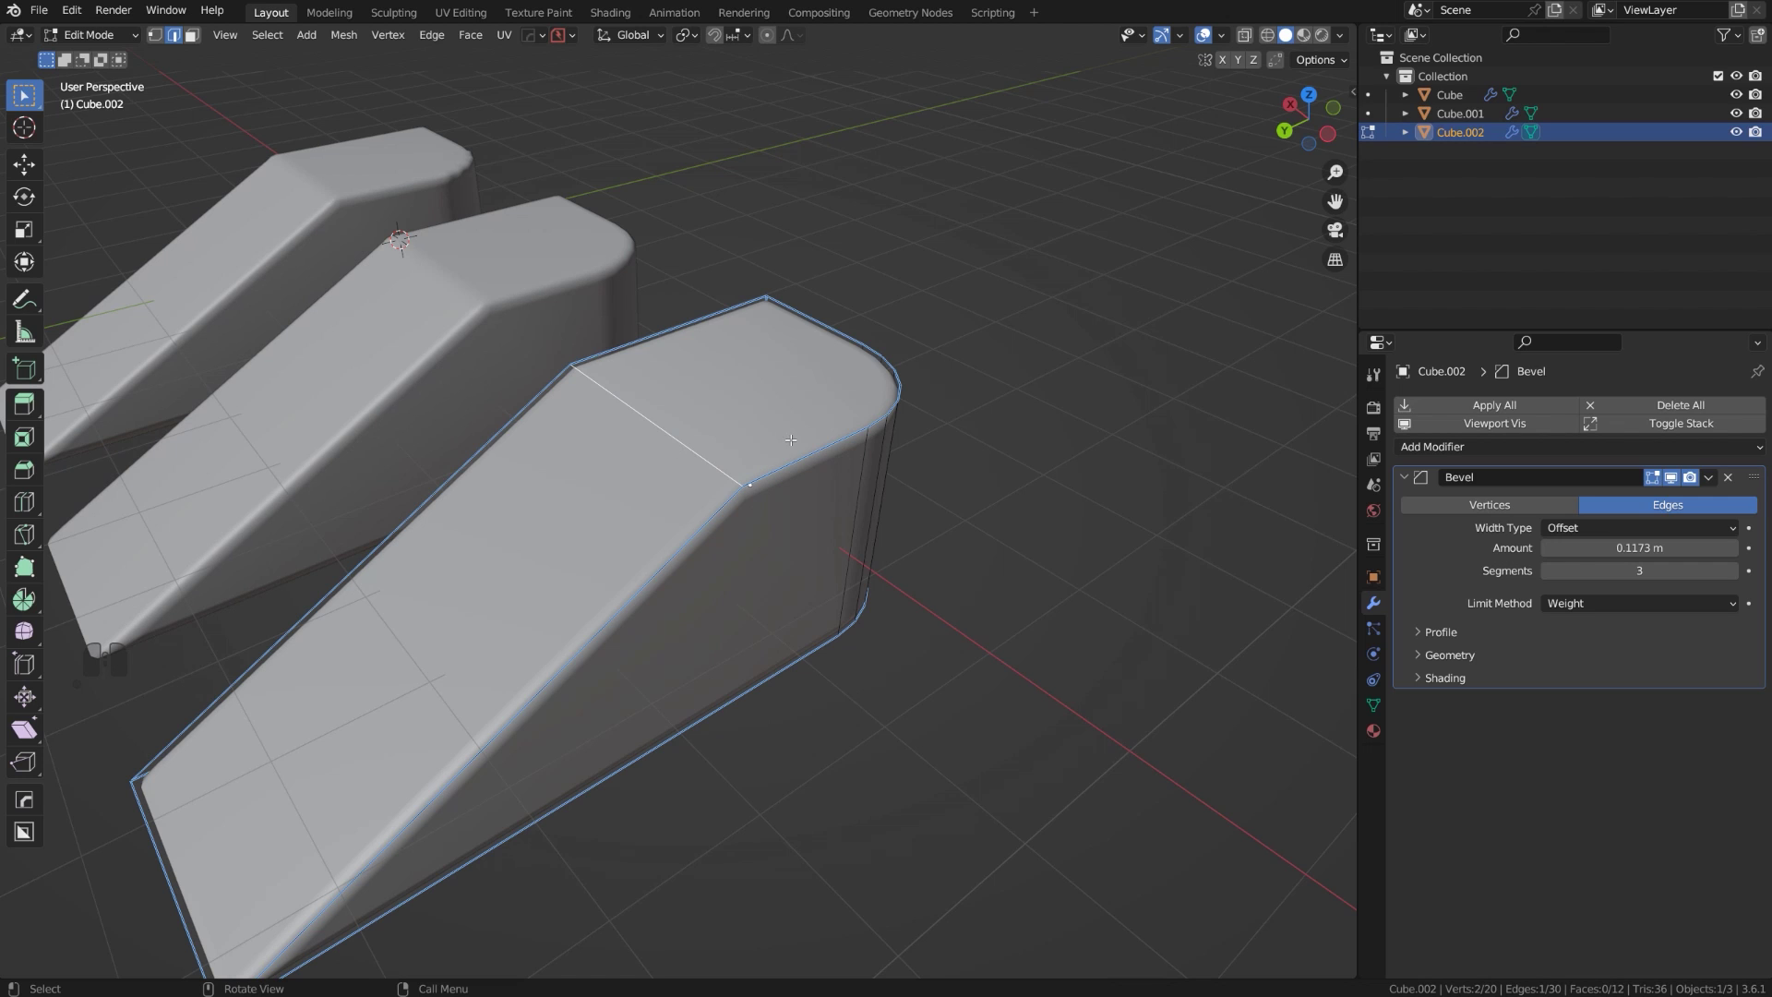
key(q)
click(812, 510)
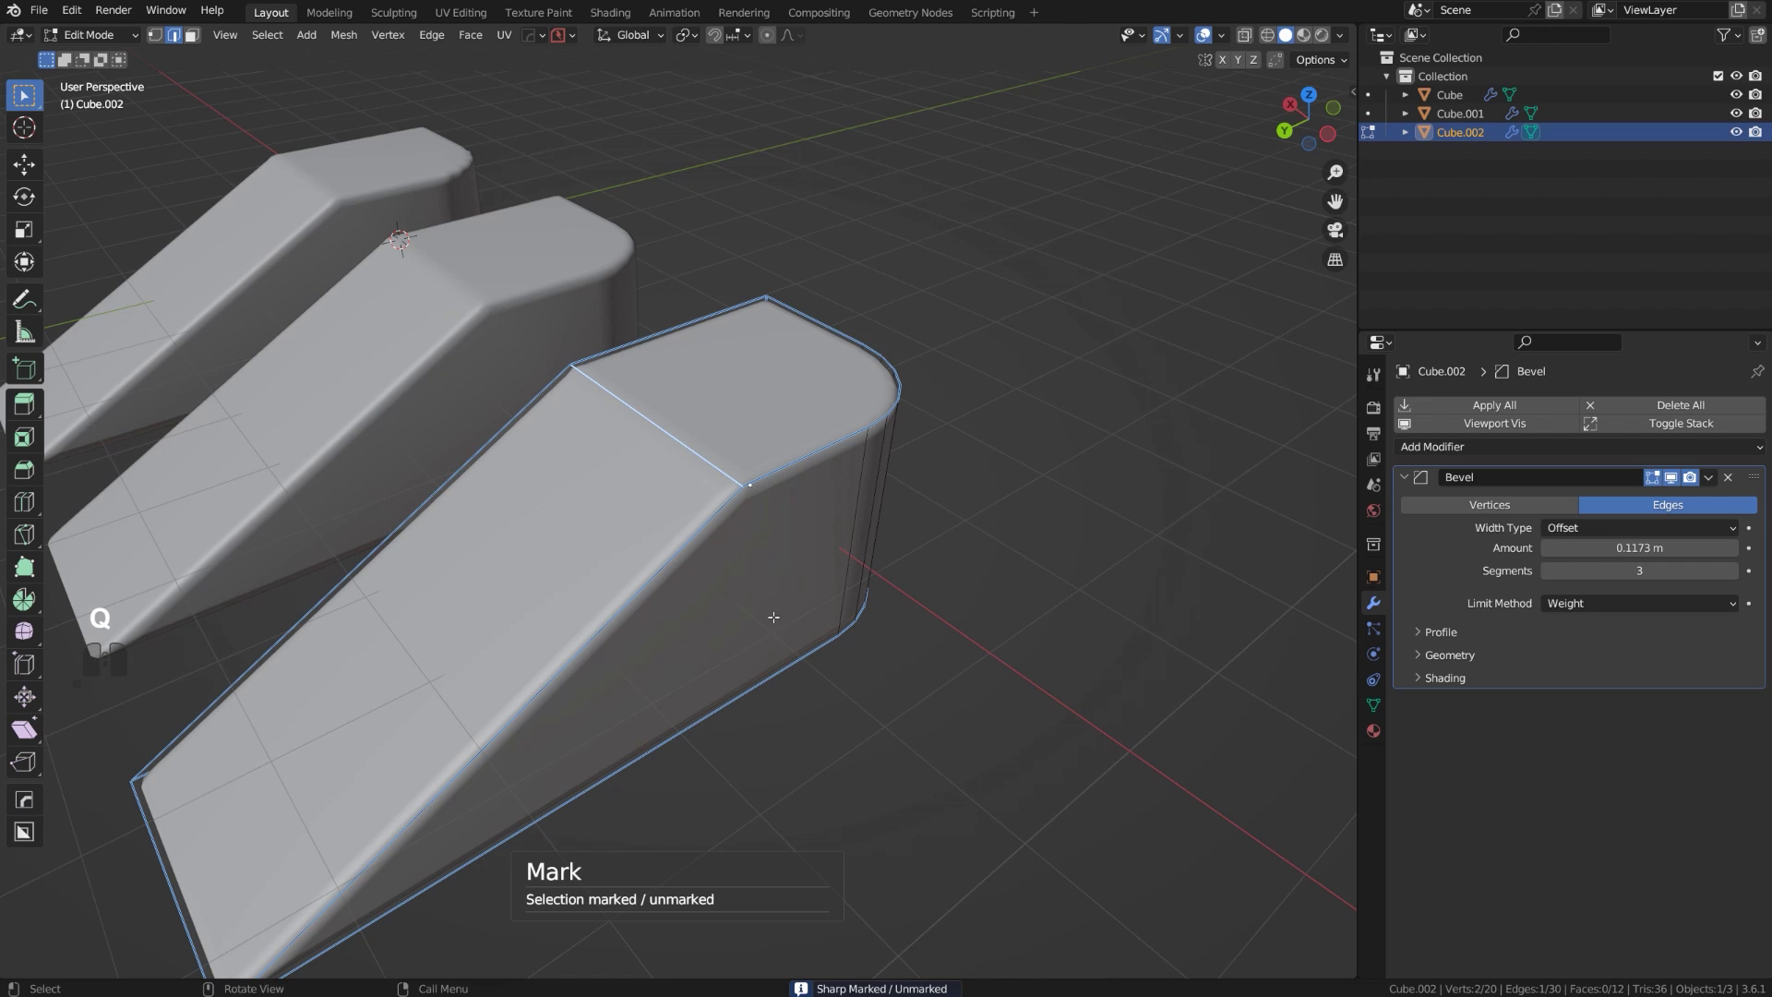
scroll(677, 409, up, 3)
key(Tab)
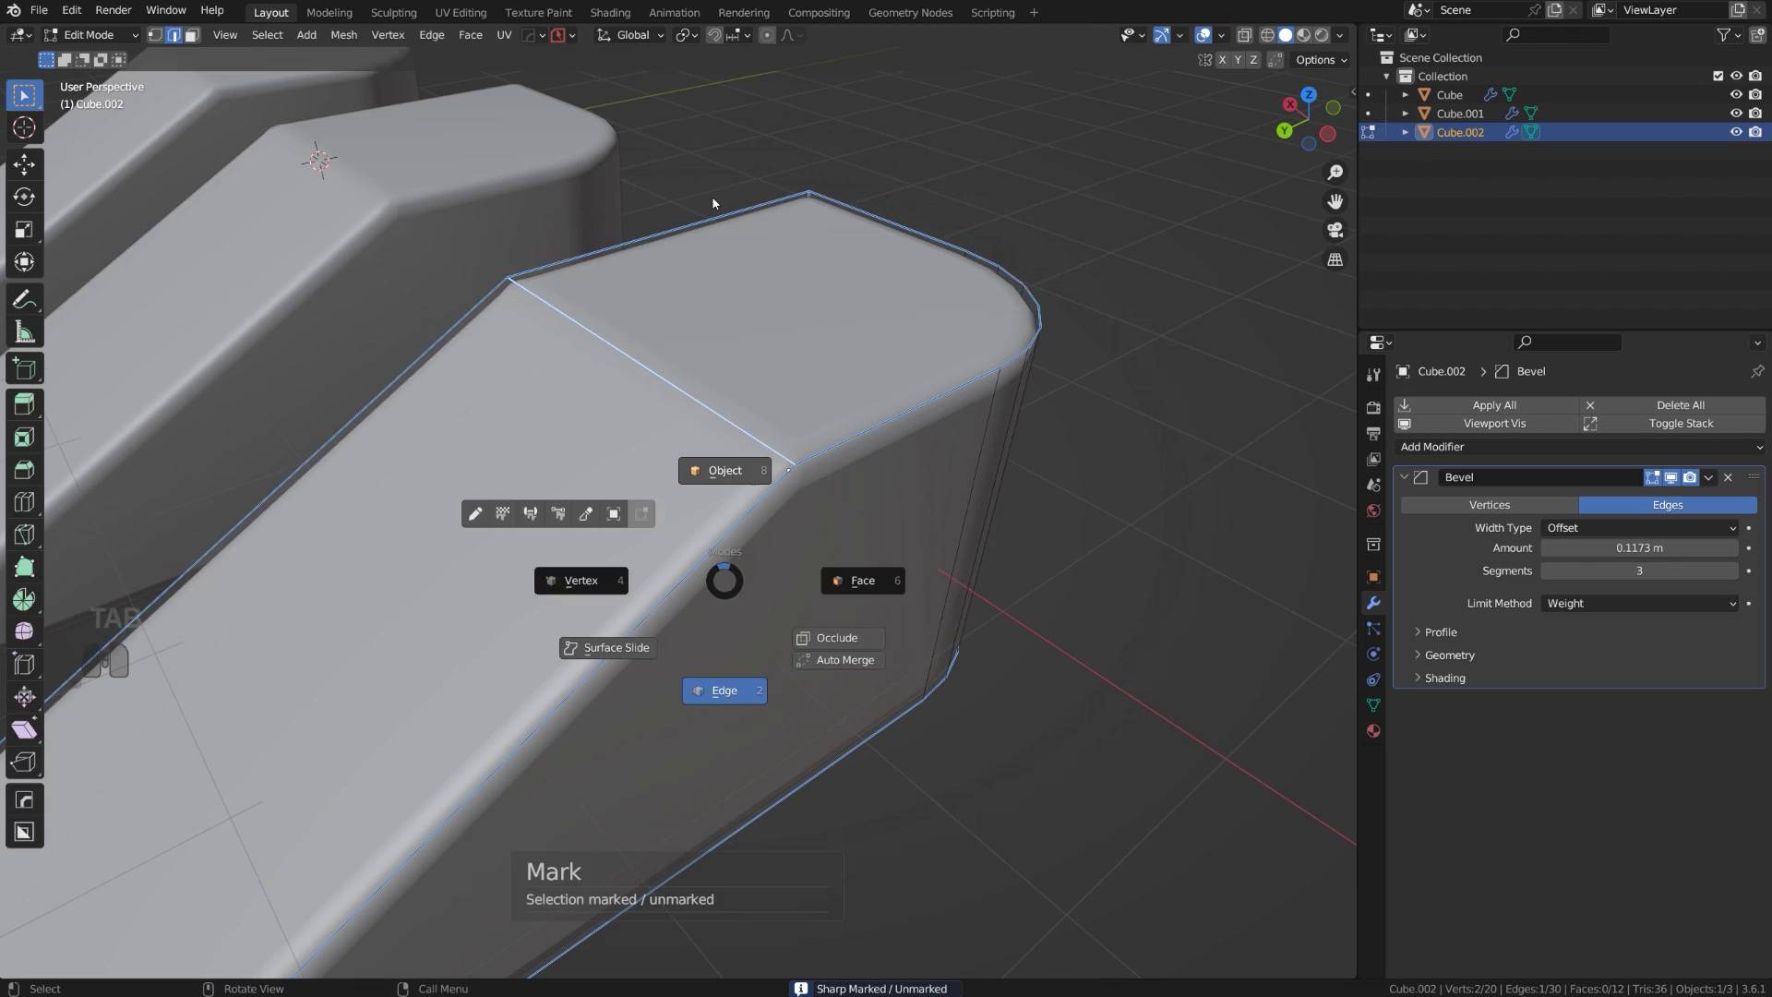
click(878, 535)
Examine the shading along the copy's bevelled edges and corners up close from several angles.
middle_drag(879, 535, 868, 441)
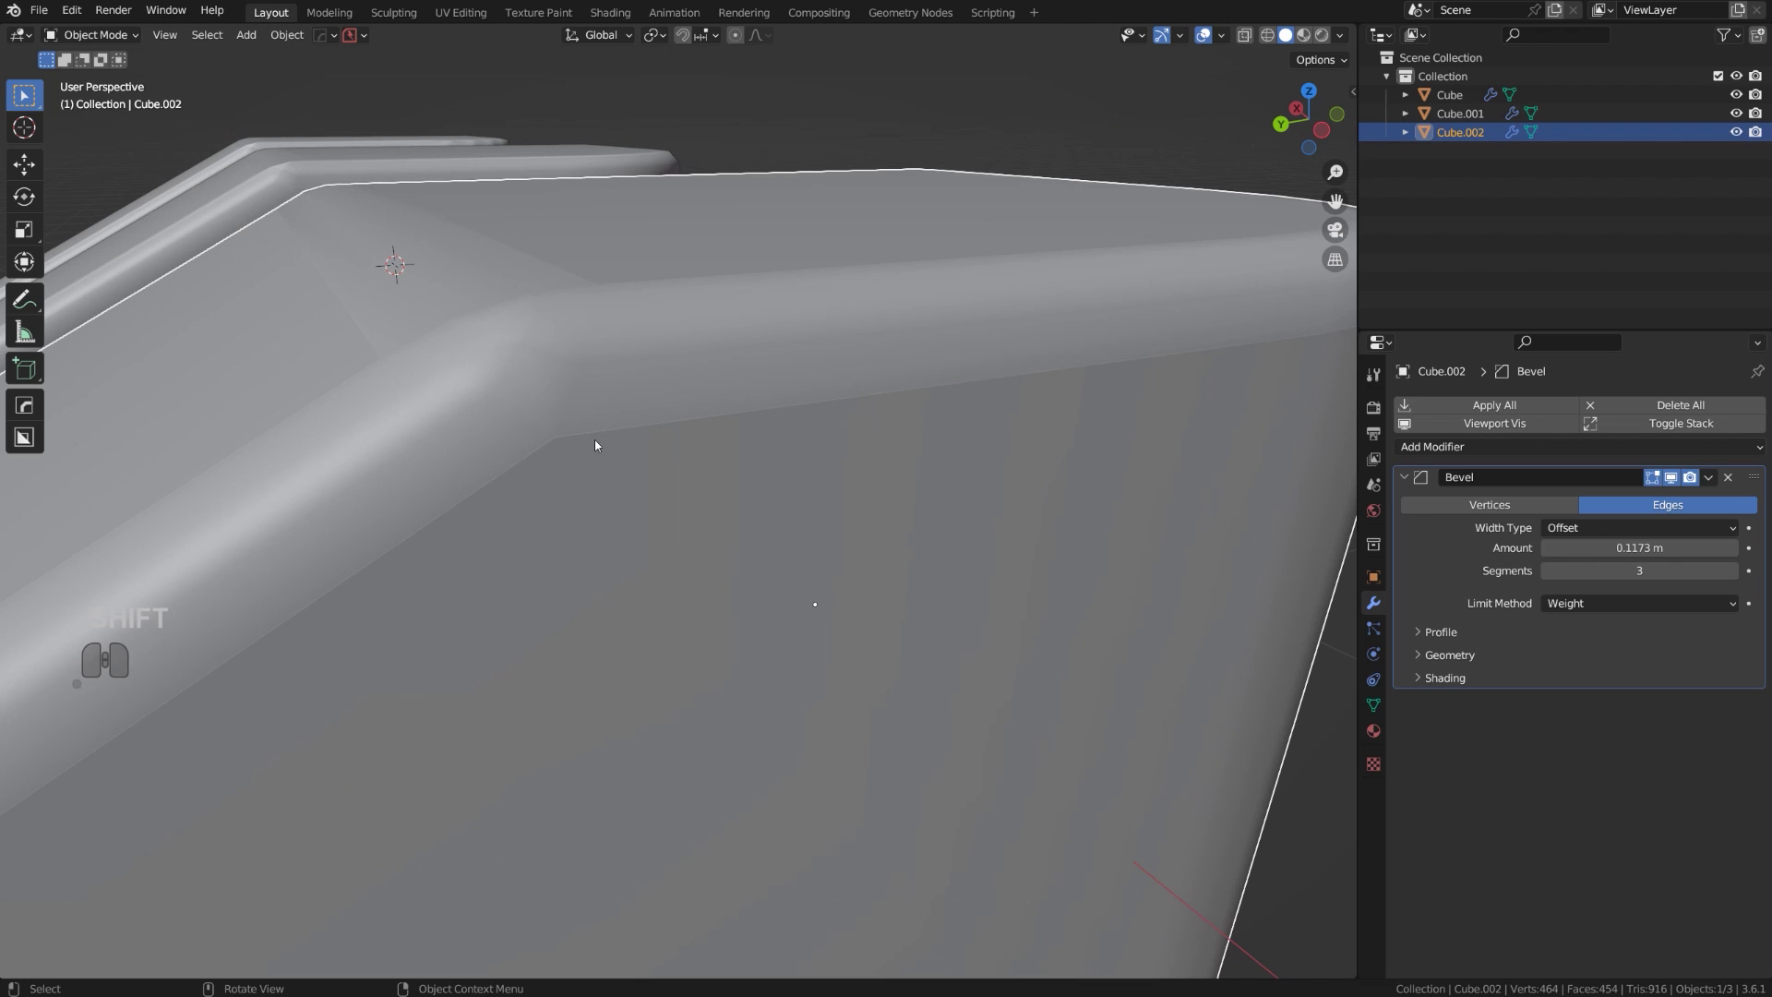
middle_drag(554, 360, 945, 435)
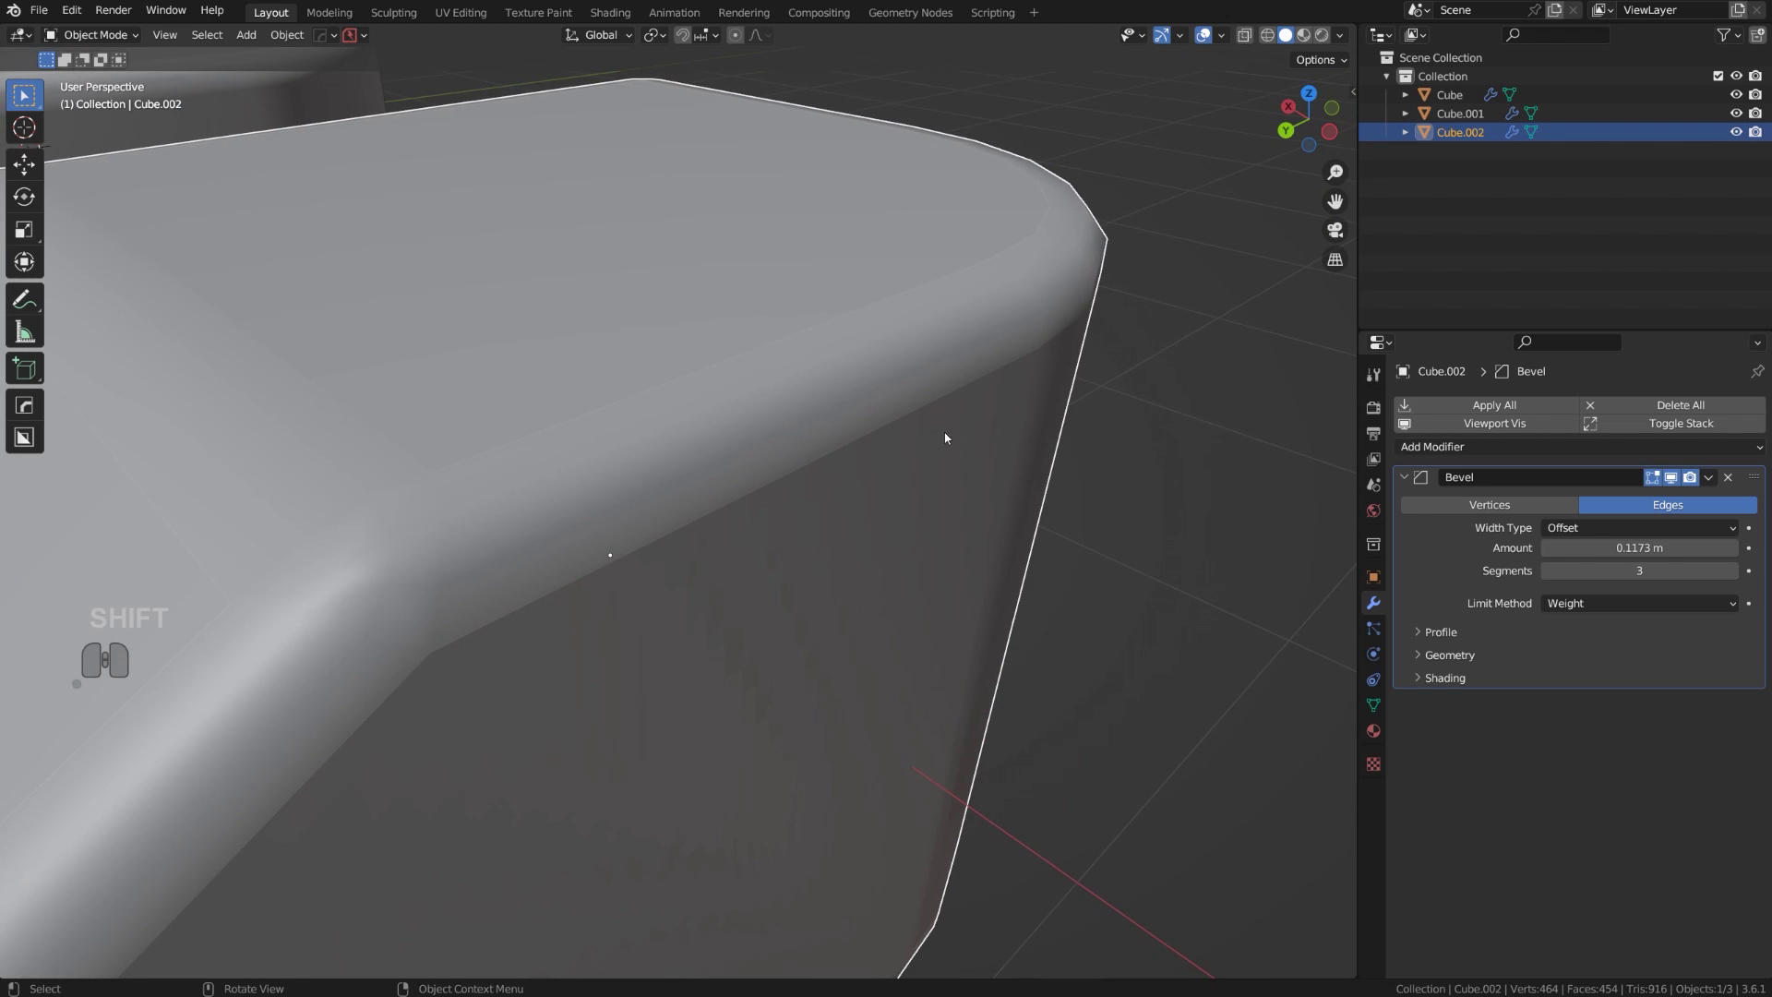
shift+middle_drag(692, 481, 927, 434)
key(ctrl+grave)
right_click(1055, 358)
middle_drag(669, 424, 937, 477)
scroll(936, 477, up, 3)
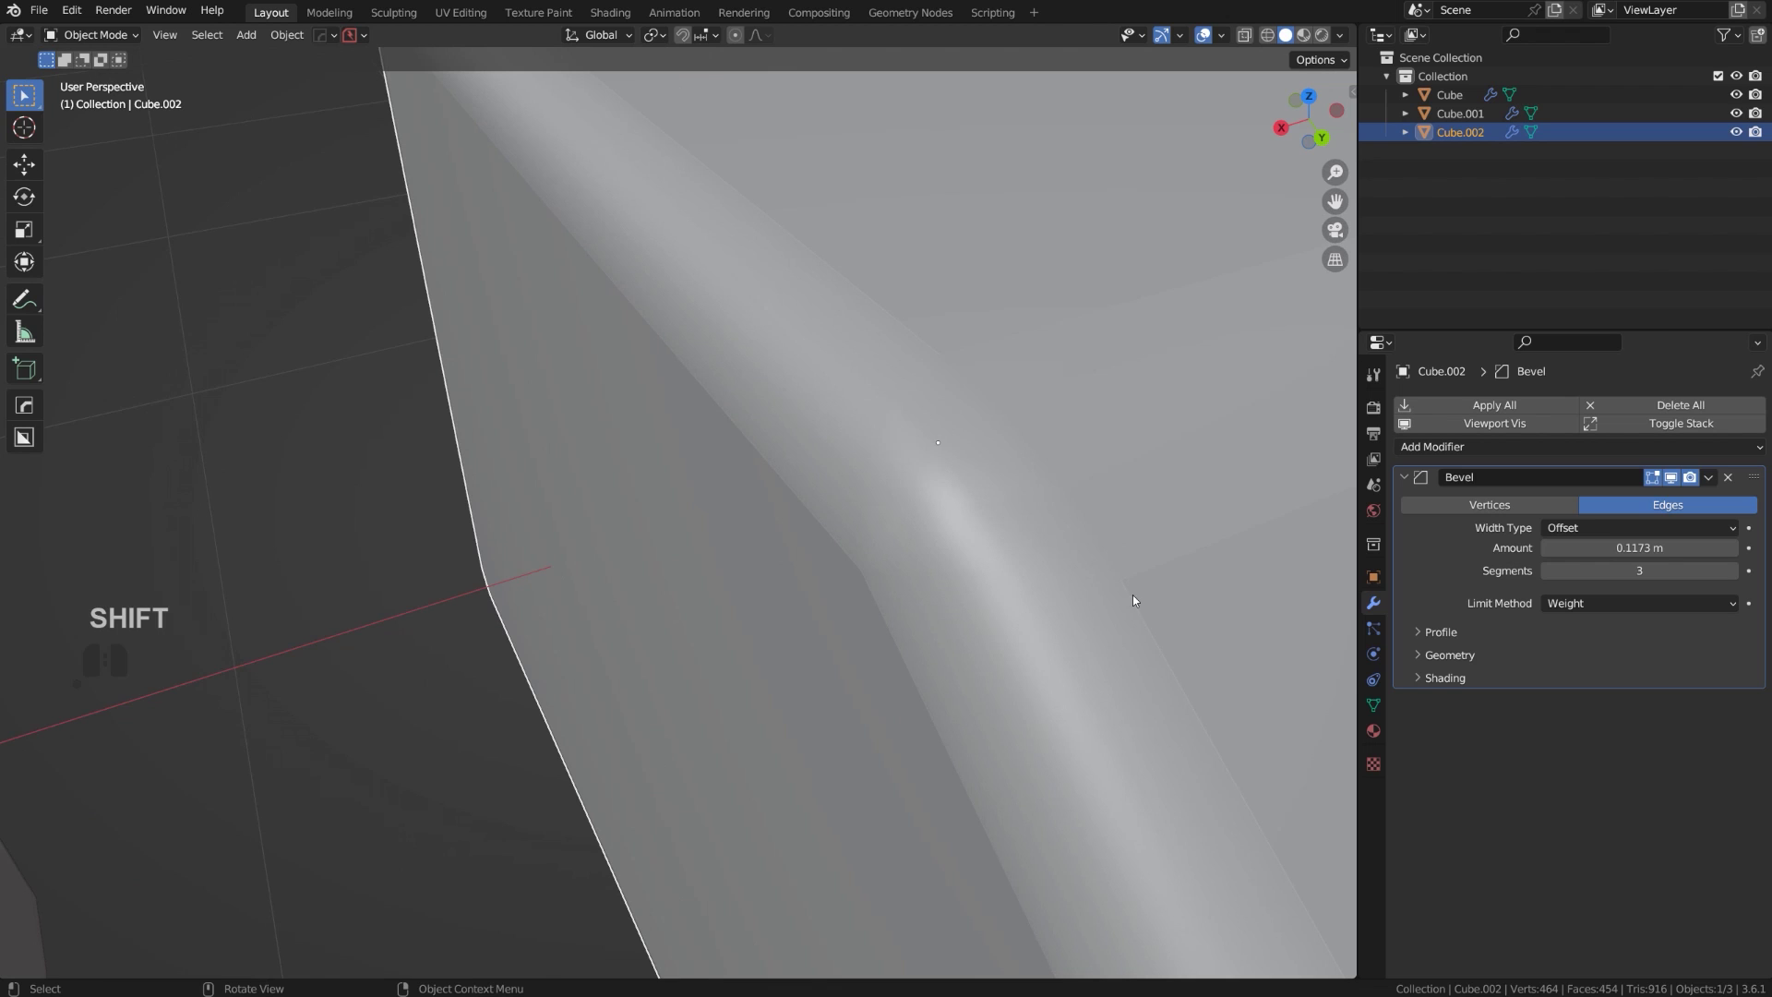
shift+middle_drag(1147, 640, 1044, 601)
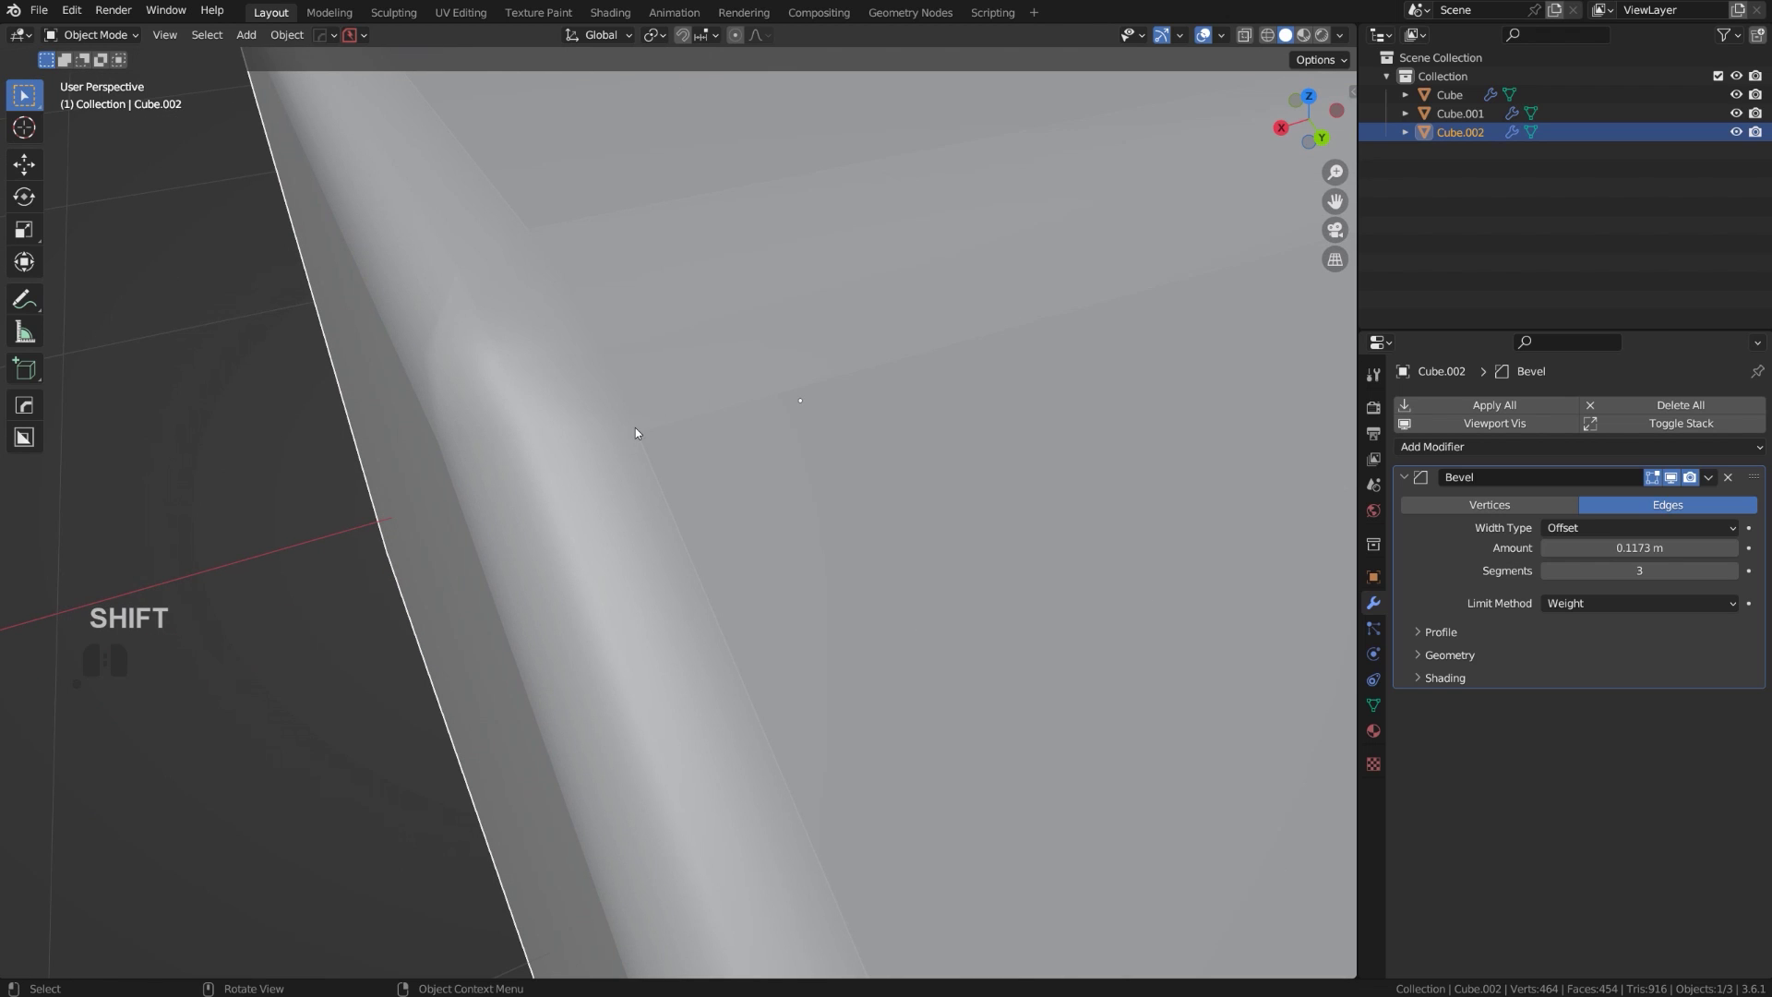
middle_drag(718, 631, 793, 440)
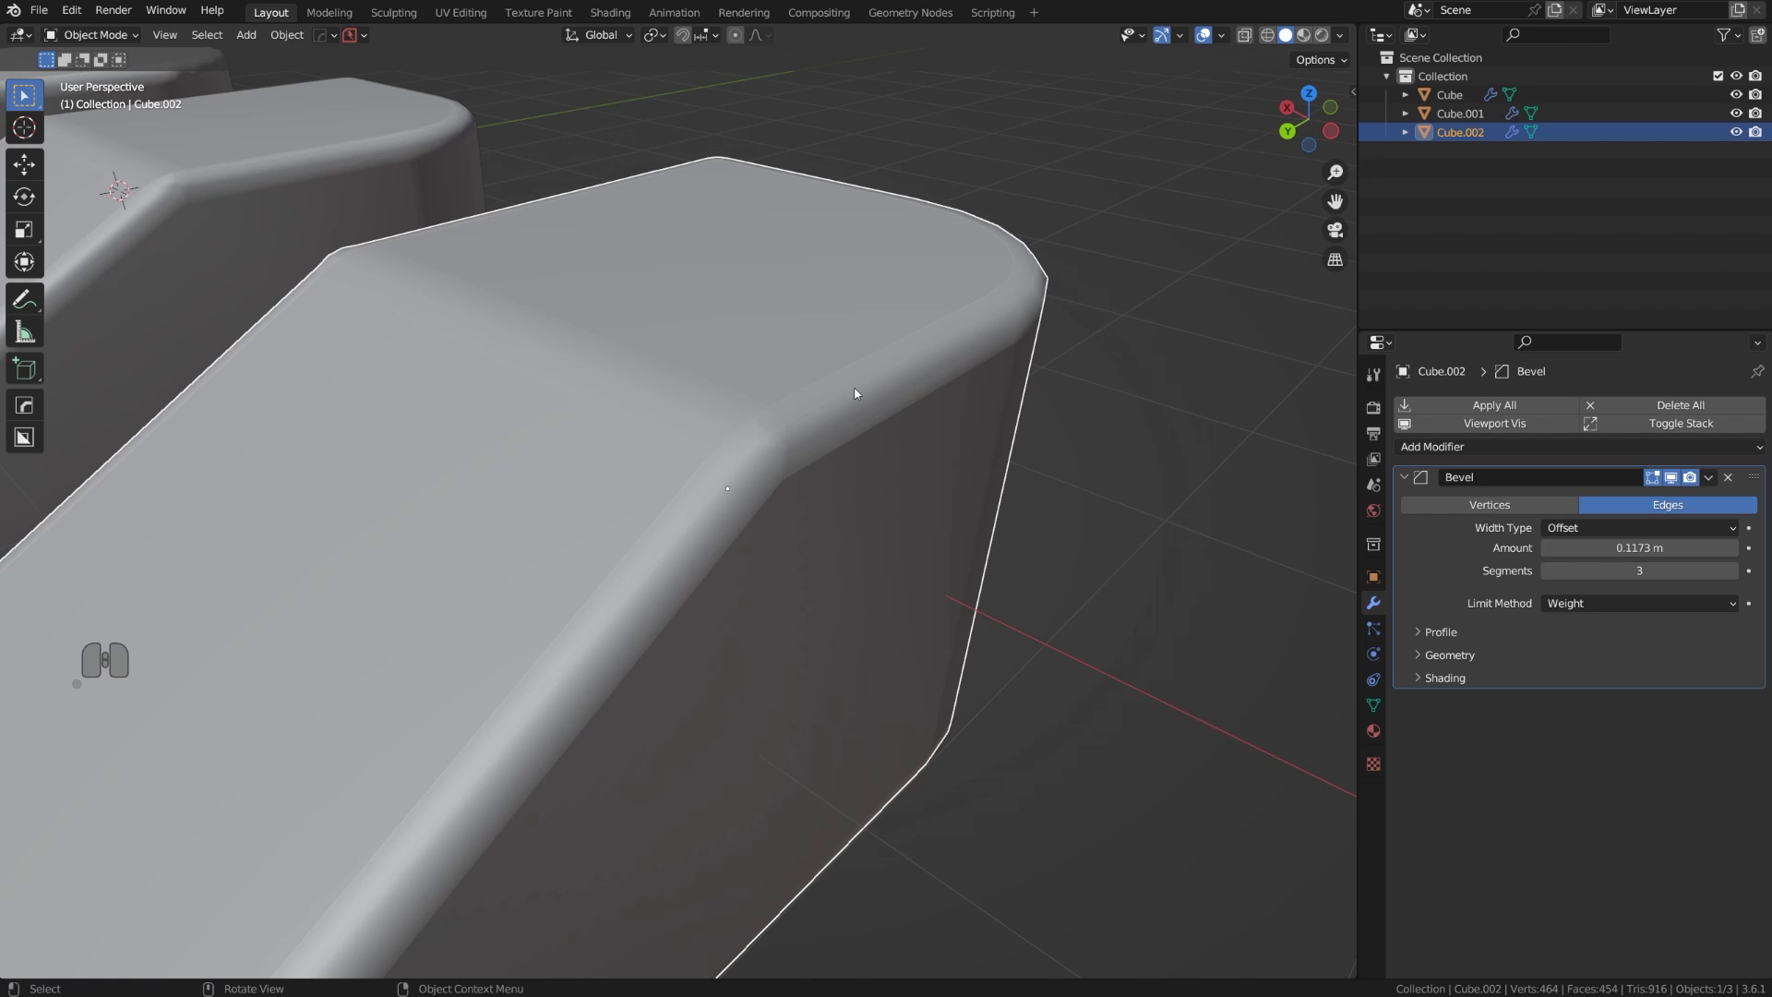
middle_drag(831, 398, 739, 400)
scroll(734, 402, up, 3)
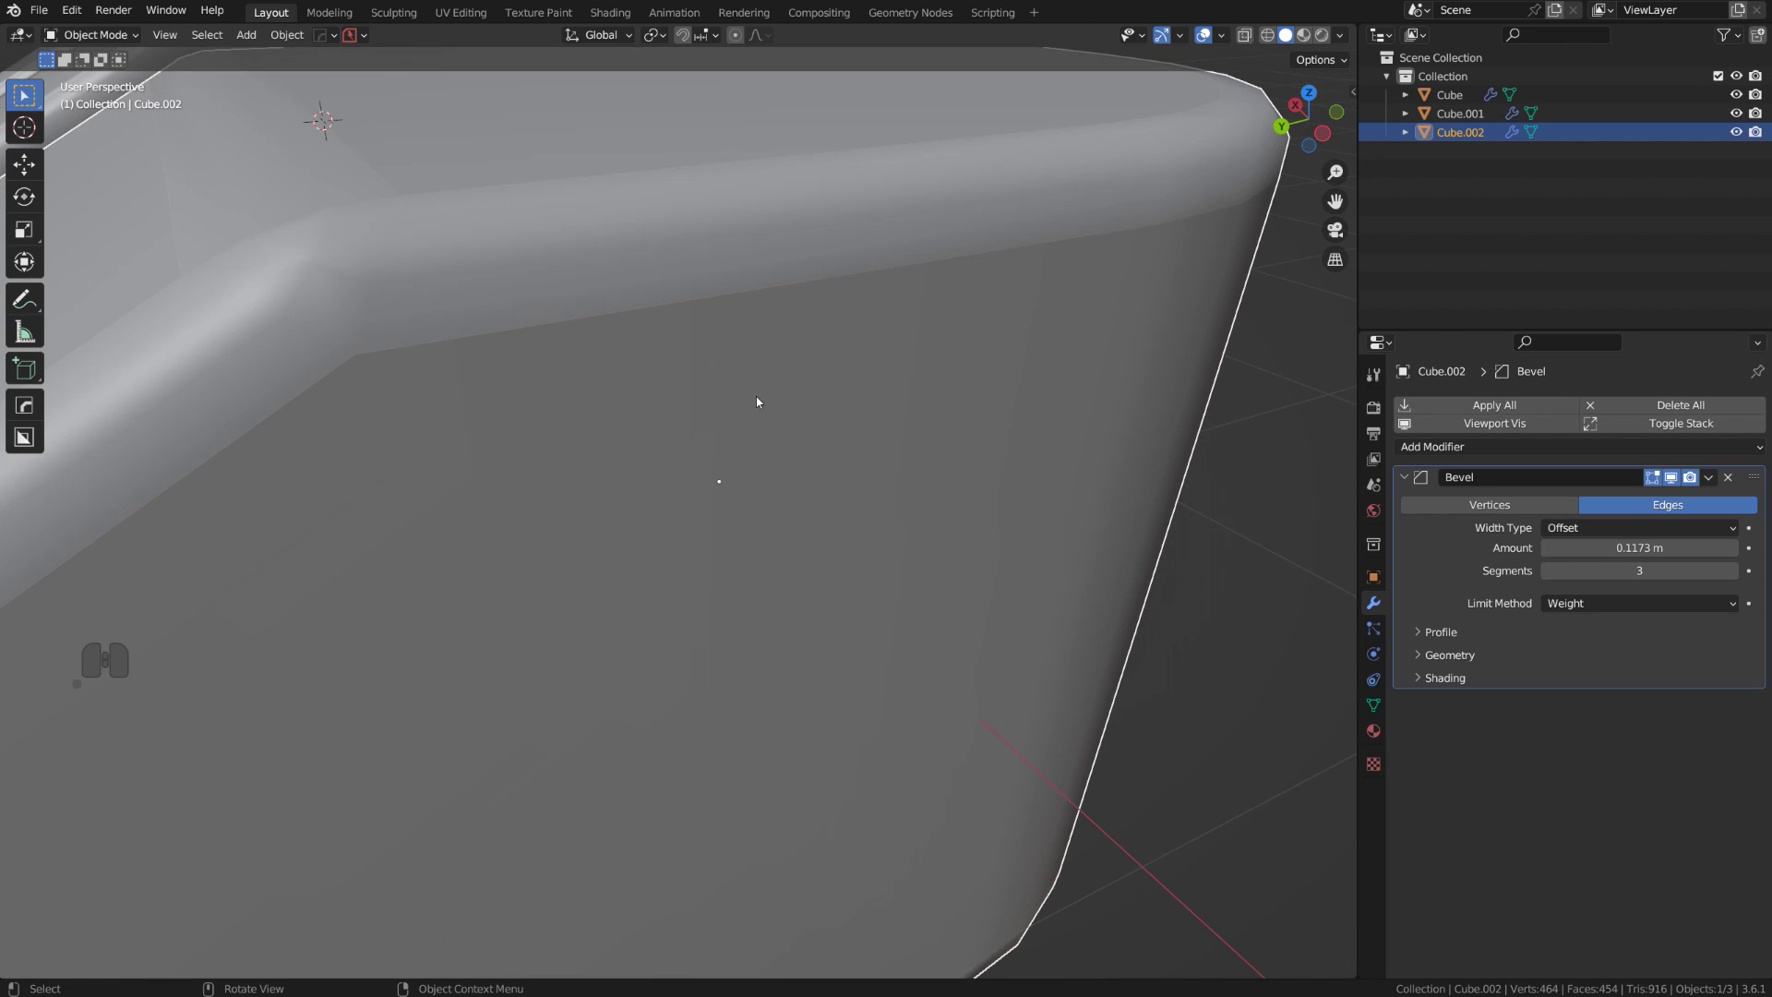
Clear the sharp marking from all of the copy's edges, return to Object Mode, and inspect the bevel shading.
scroll(759, 396, down, 4)
key(Tab)
key(a)
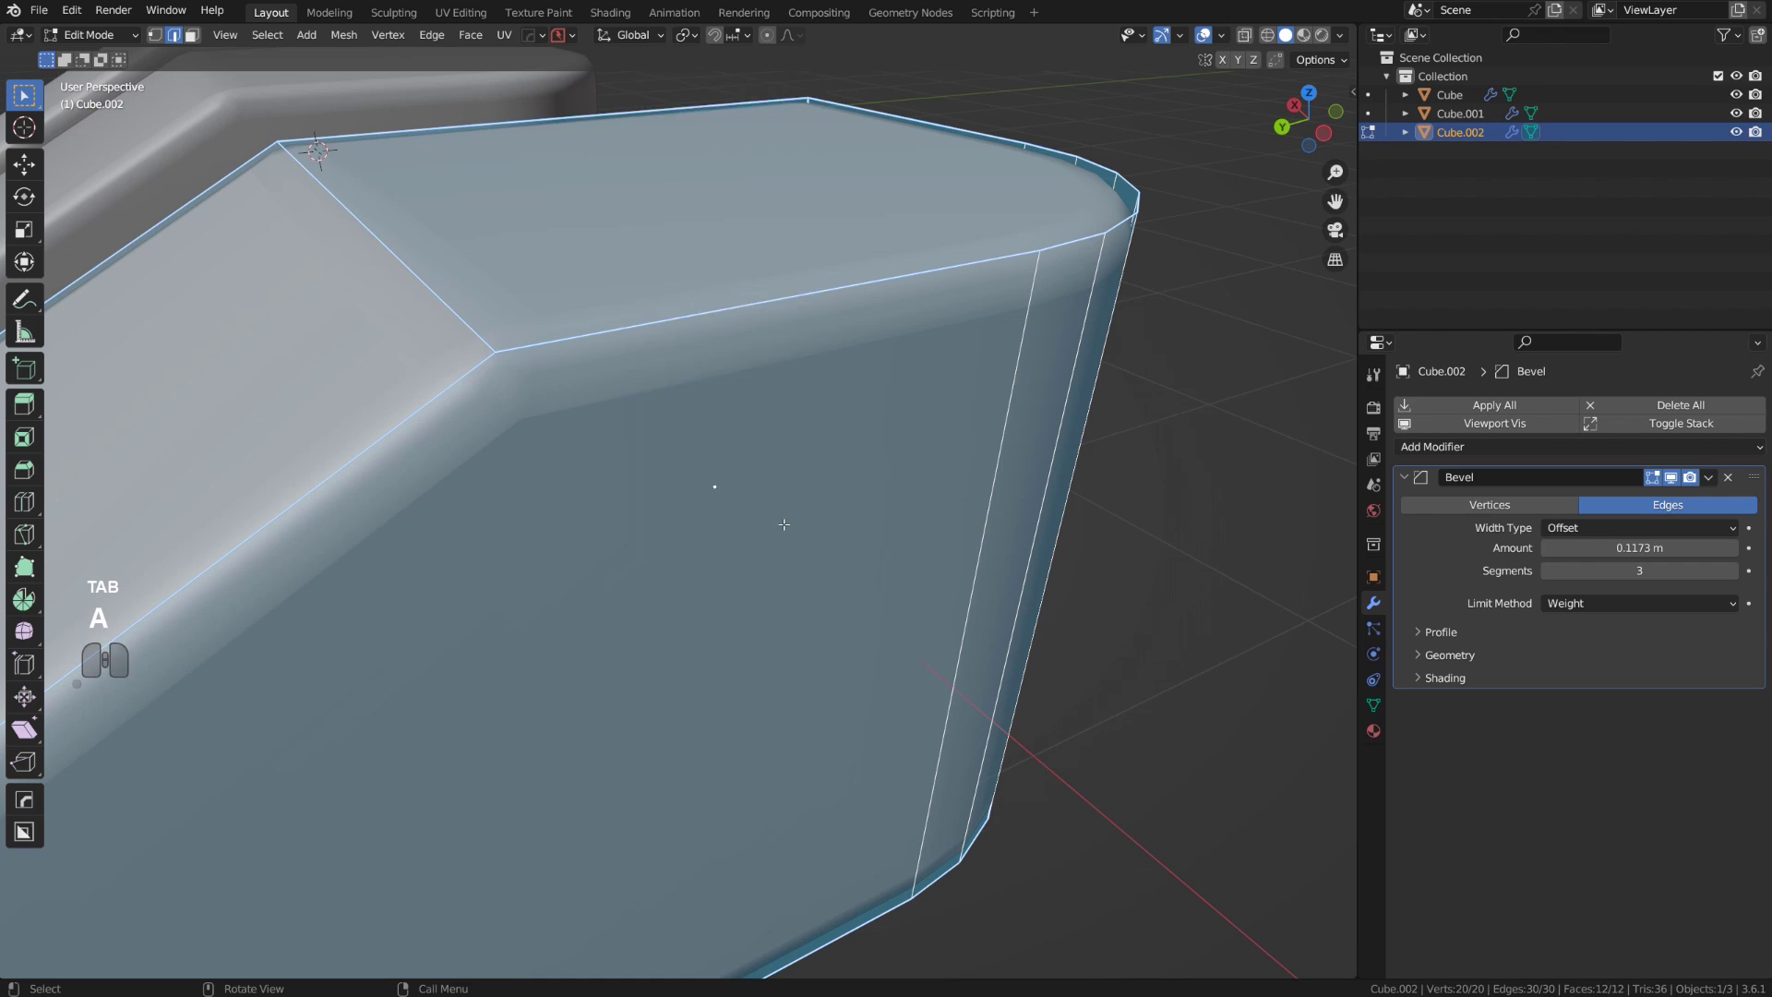
right_click(783, 525)
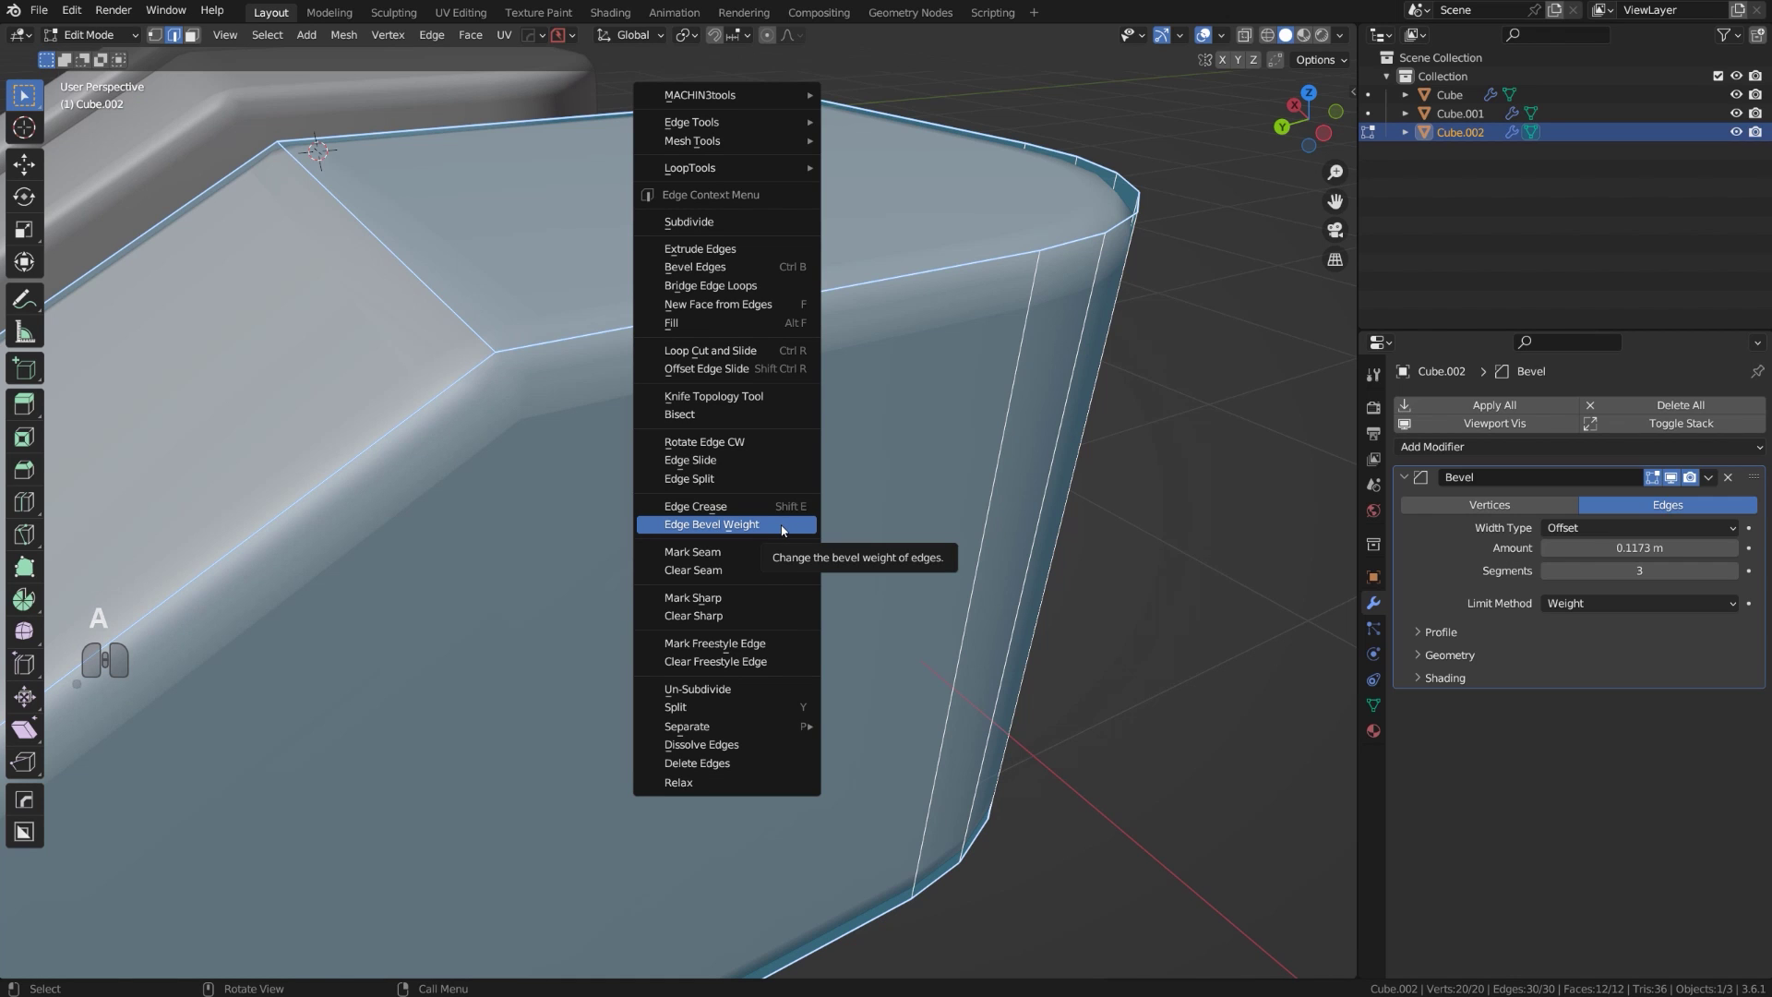
click(765, 617)
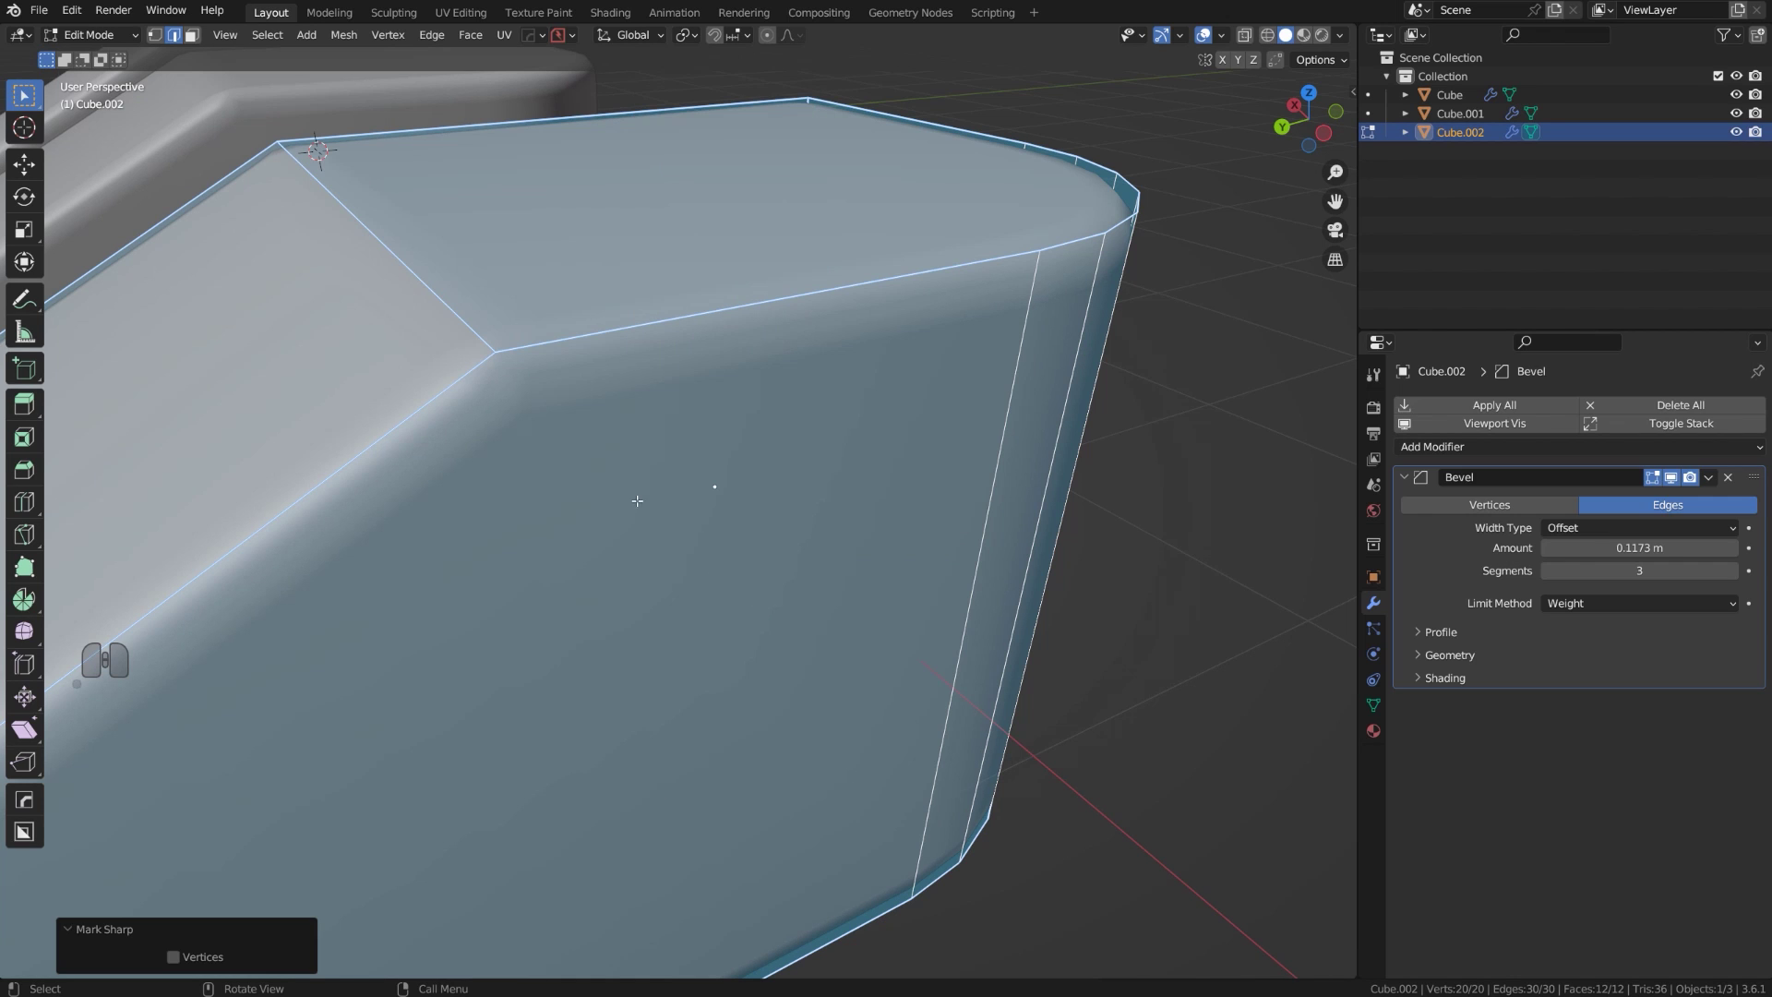
key(Tab)
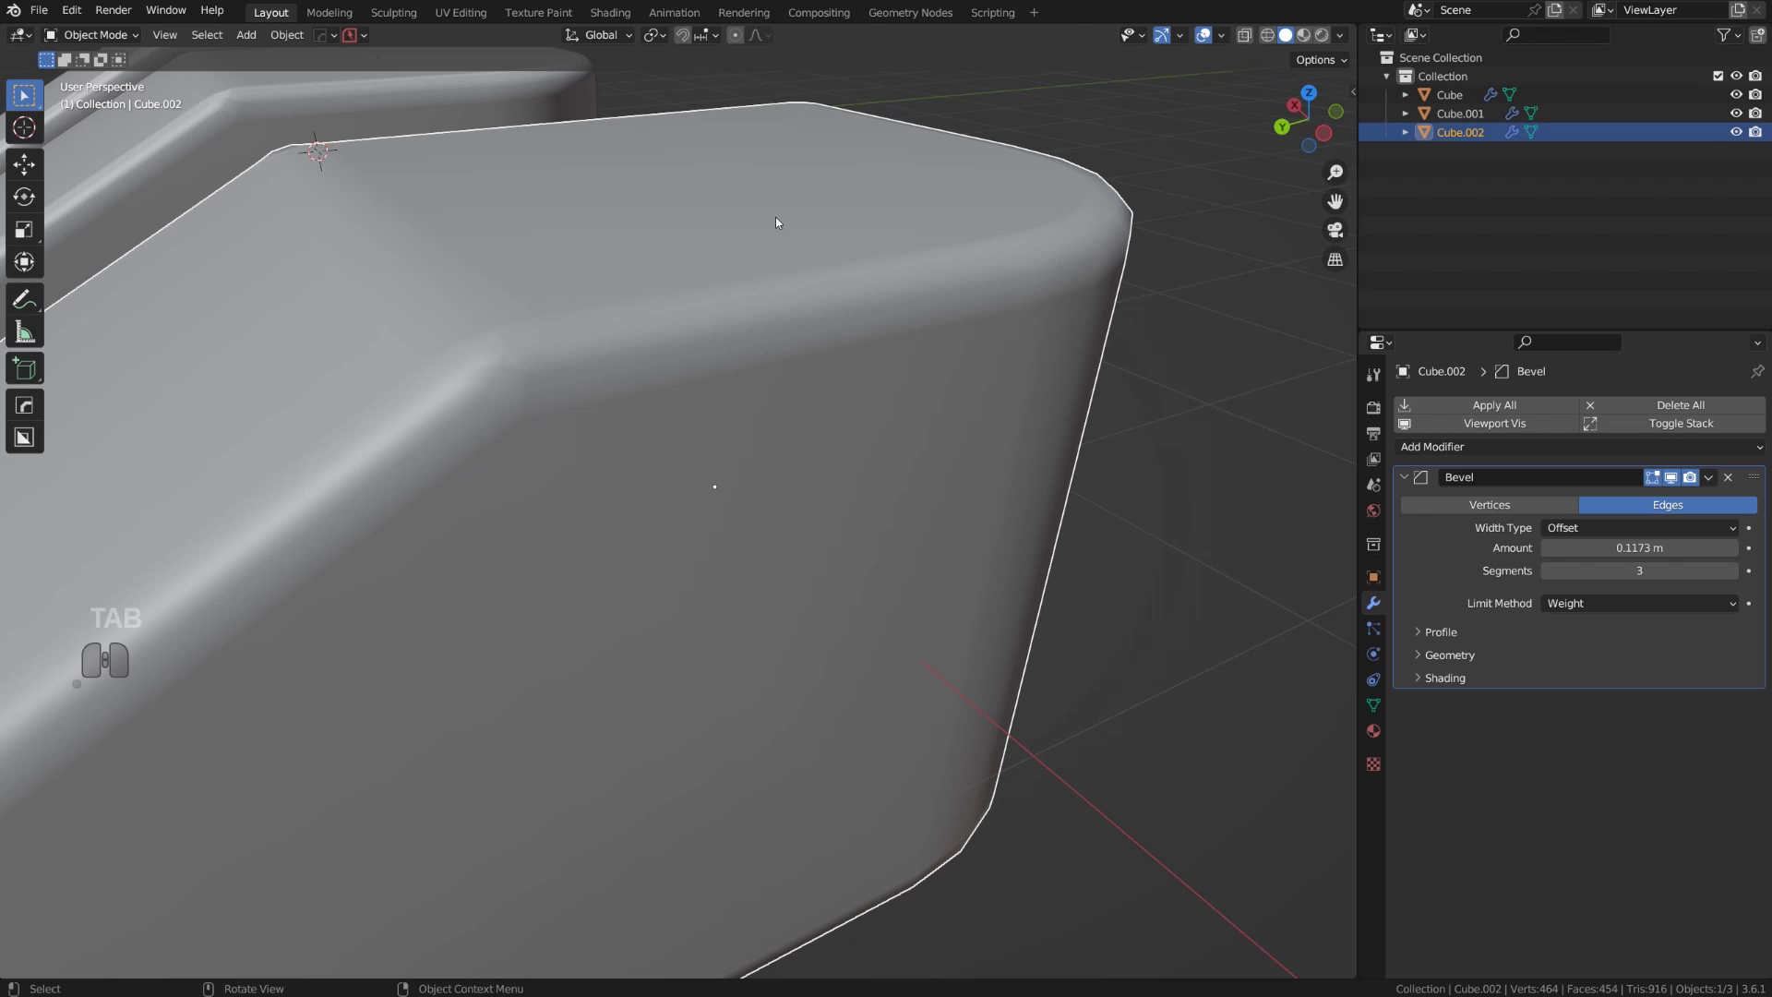
shift+middle_drag(738, 350, 821, 517)
scroll(822, 517, up, 1)
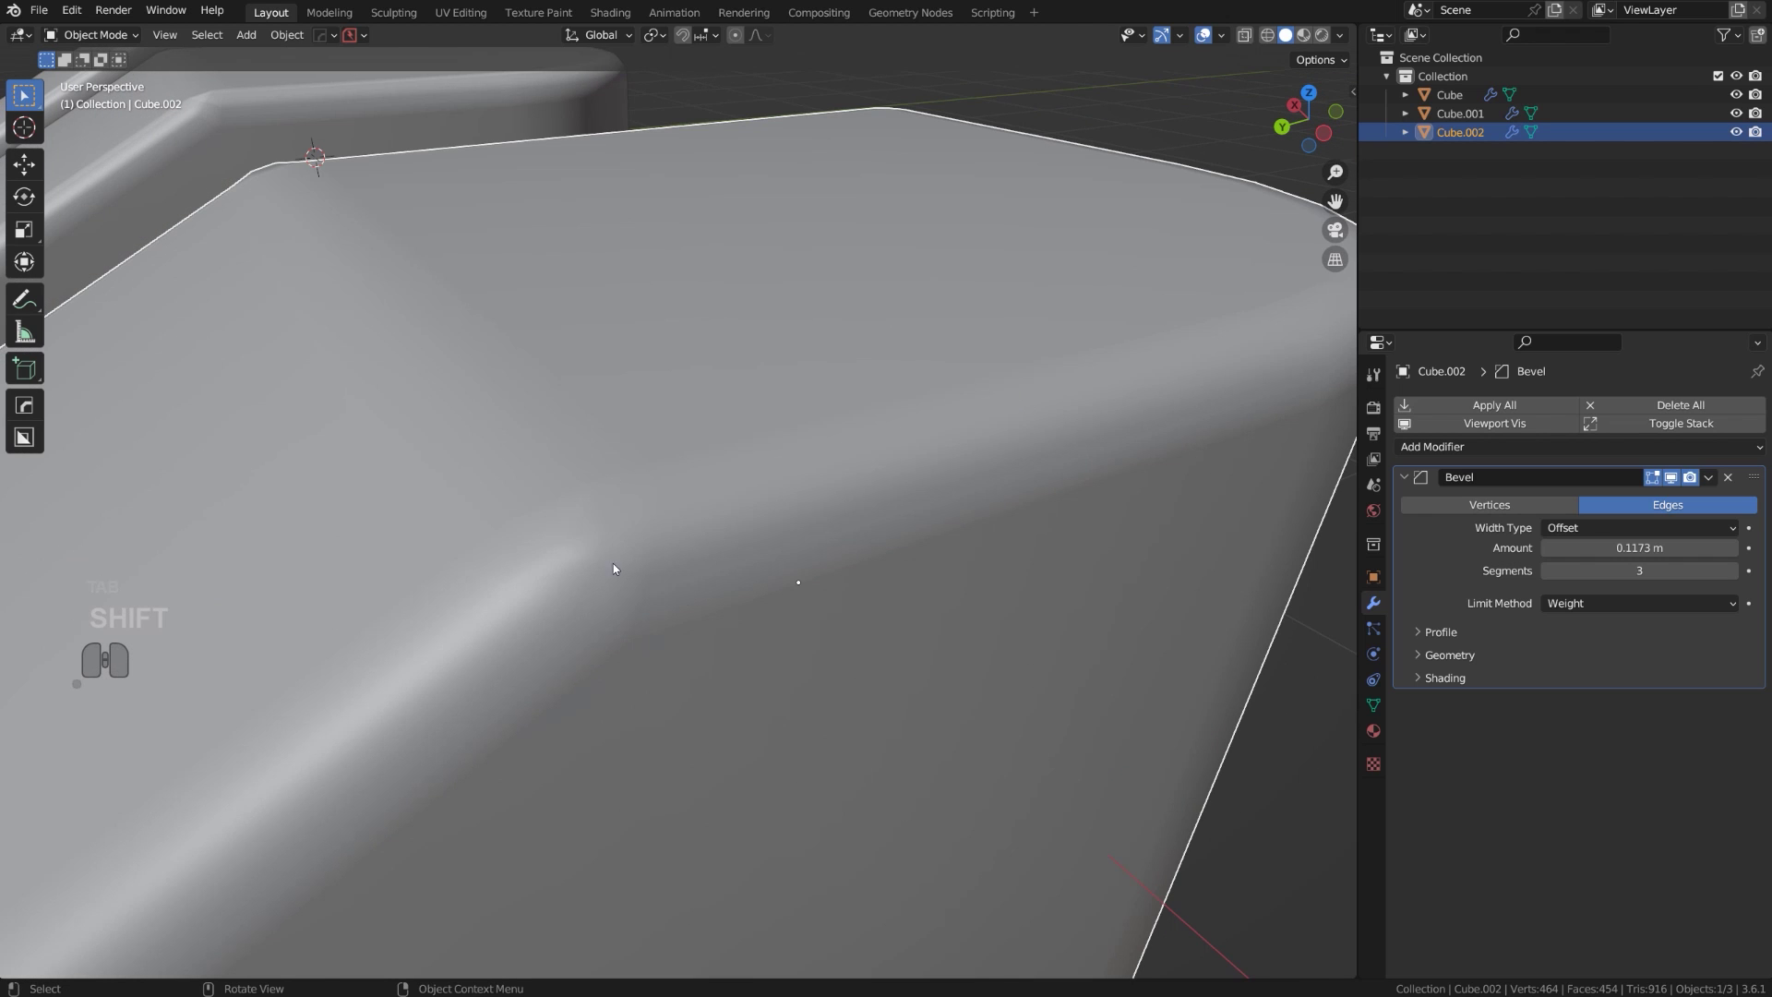
middle_drag(613, 568, 480, 526)
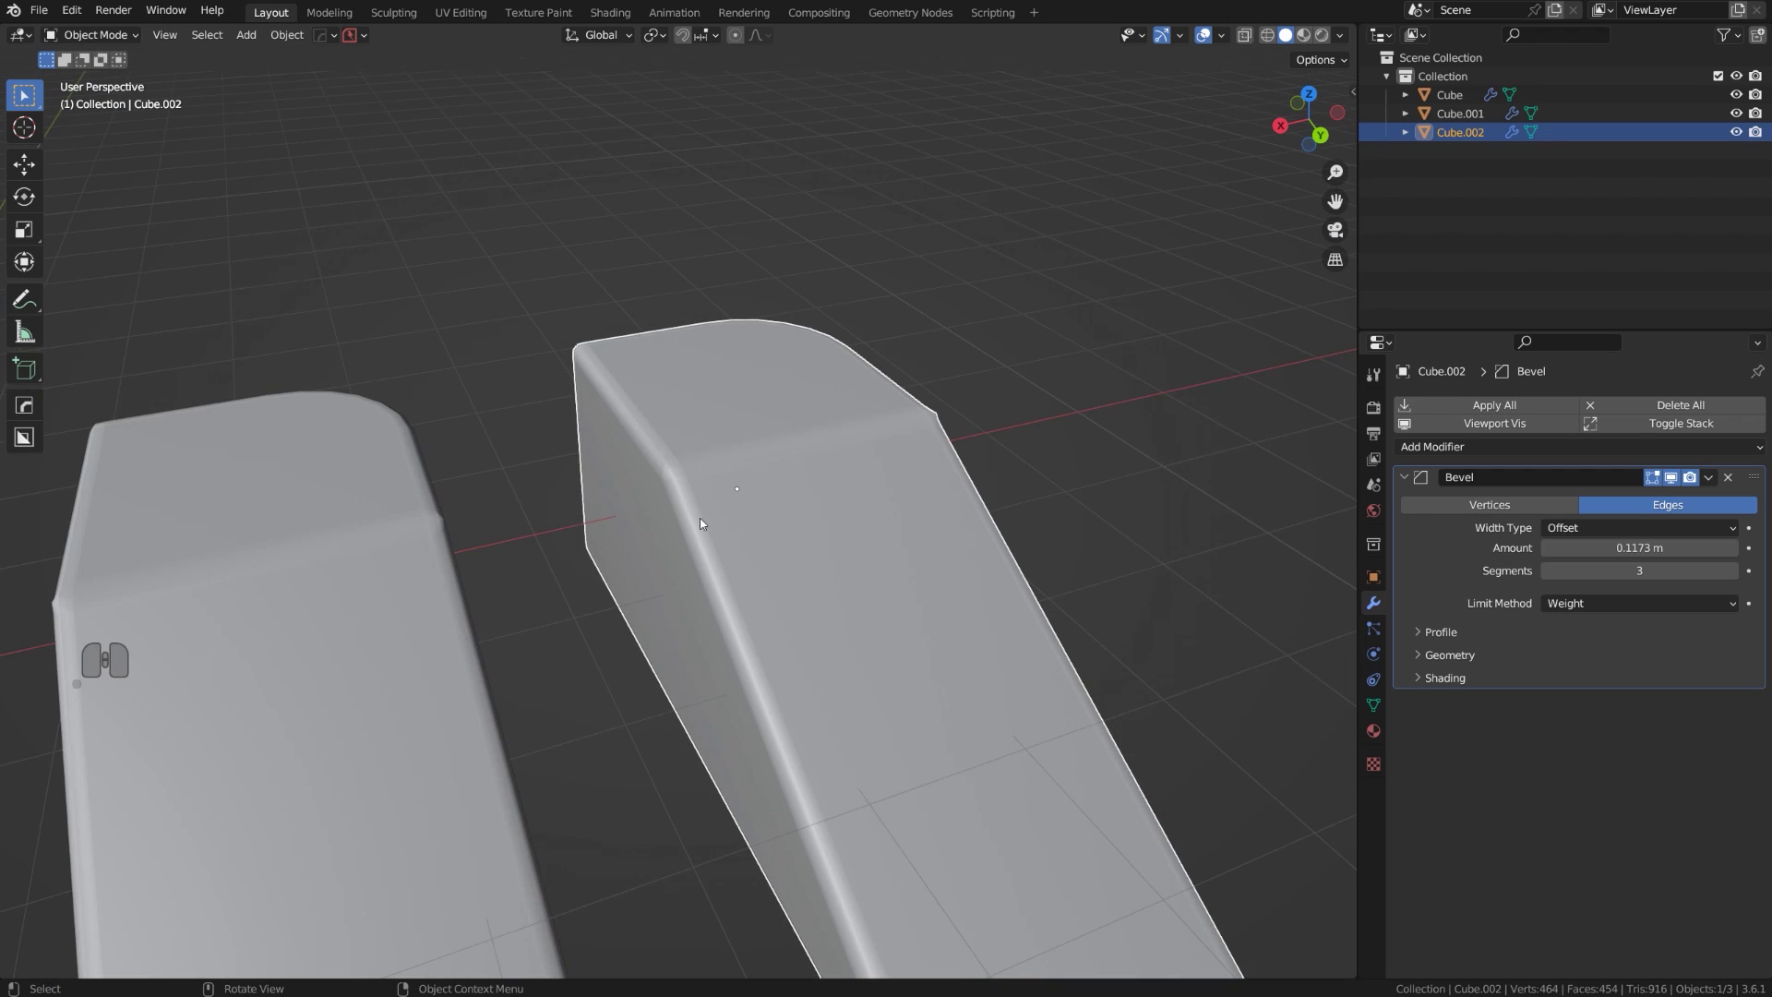
middle_drag(700, 523, 650, 578)
scroll(650, 578, down, 3)
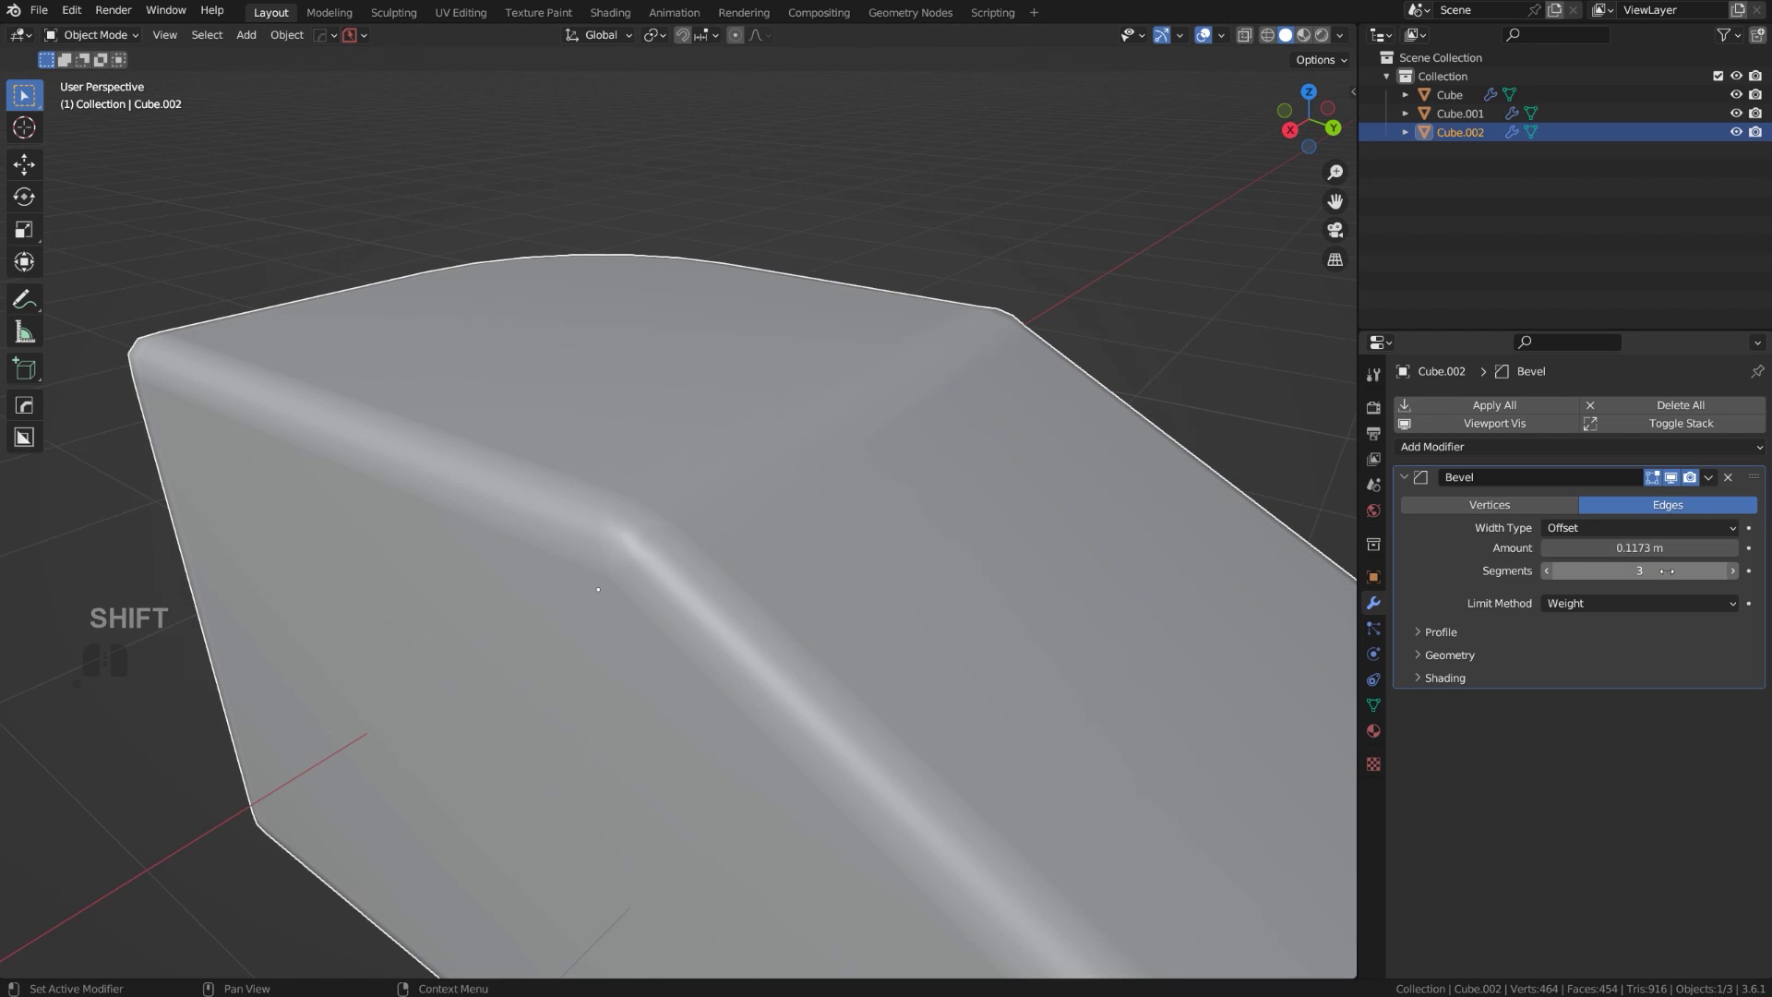
Adjust the copy's bevel with HardOps Bevel to 7 segments and a width of about 0.066 m.
key(q)
click(806, 588)
scroll(805, 583, up, 4)
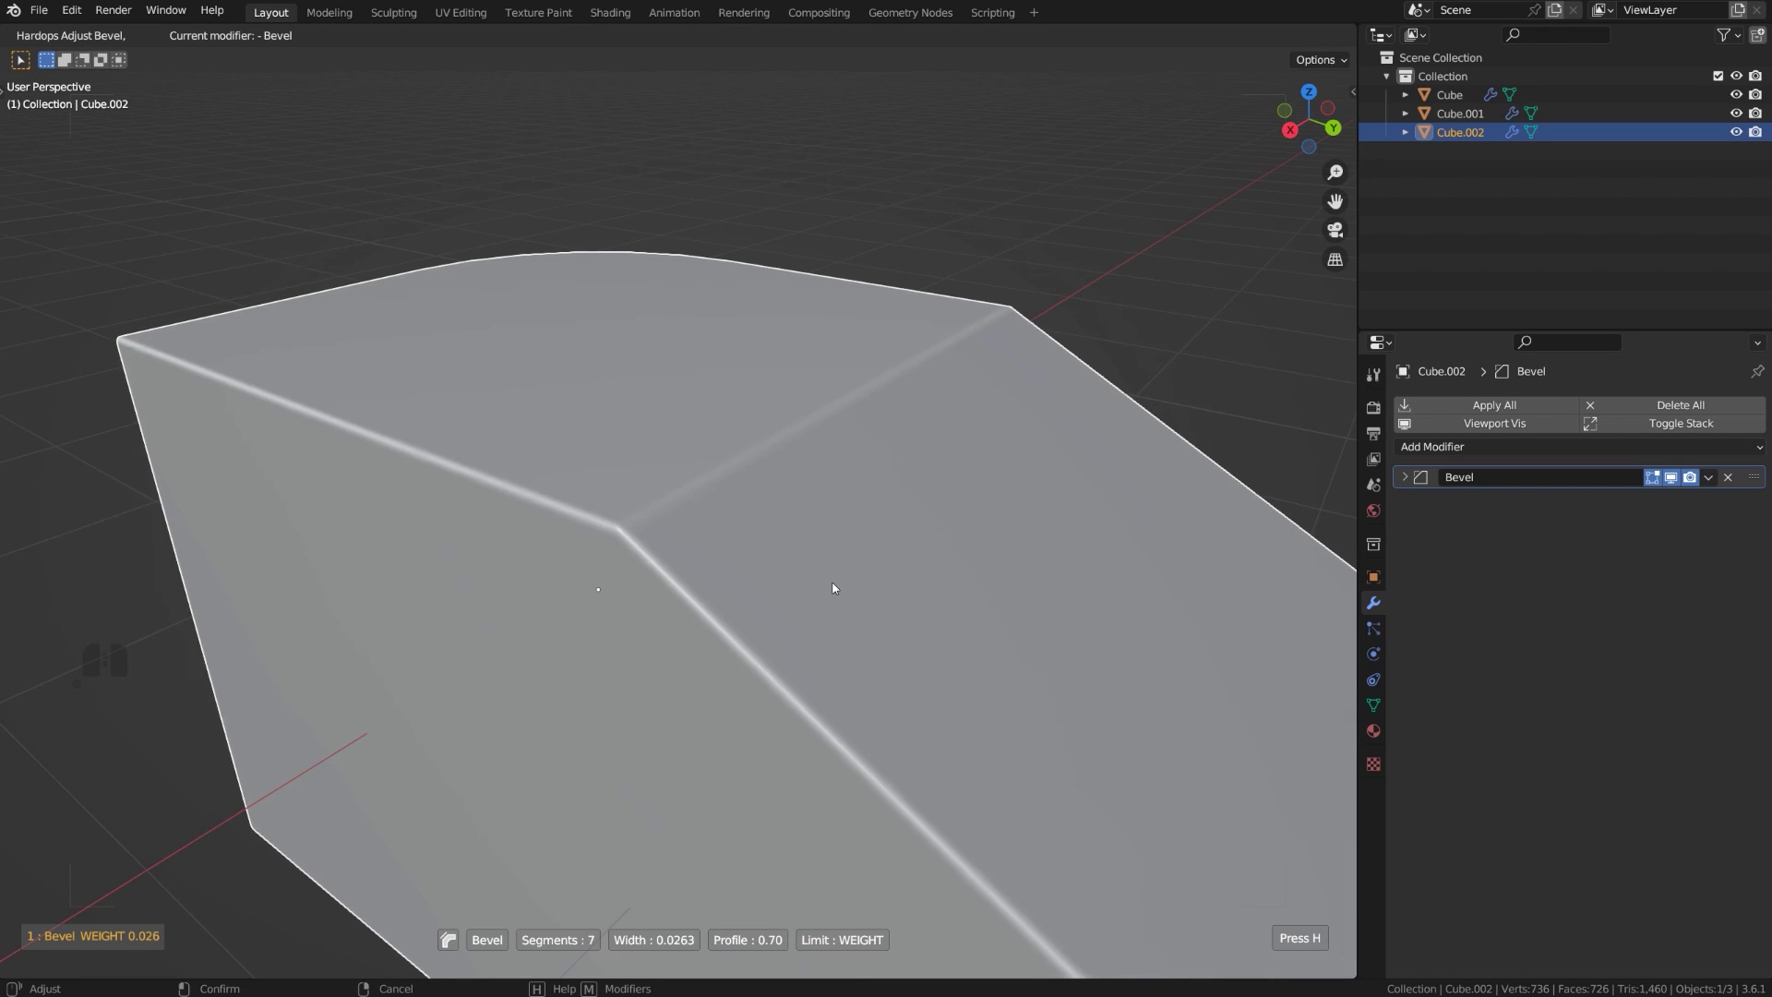
mouse_move(822, 586)
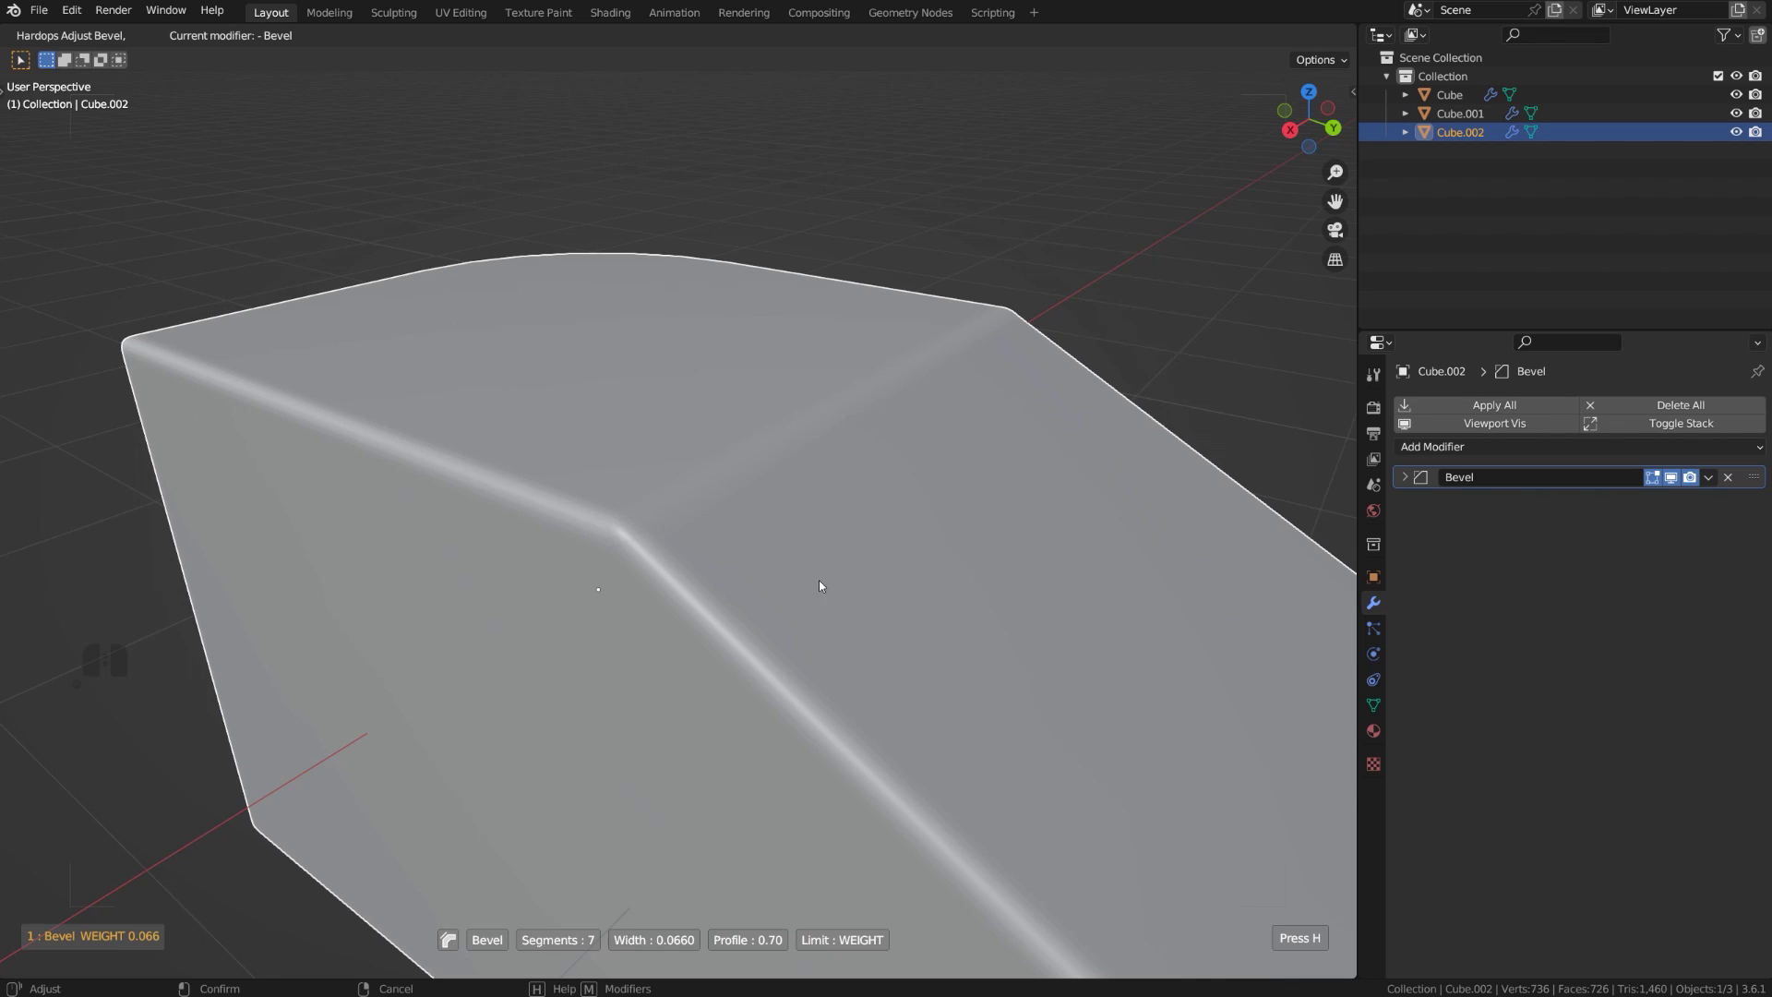
click(818, 582)
Widen the copy's weight-limited bevel with HardOps Bevel to about 0.20 m and set it to 9 segments.
middle_drag(815, 581, 828, 479)
key(q)
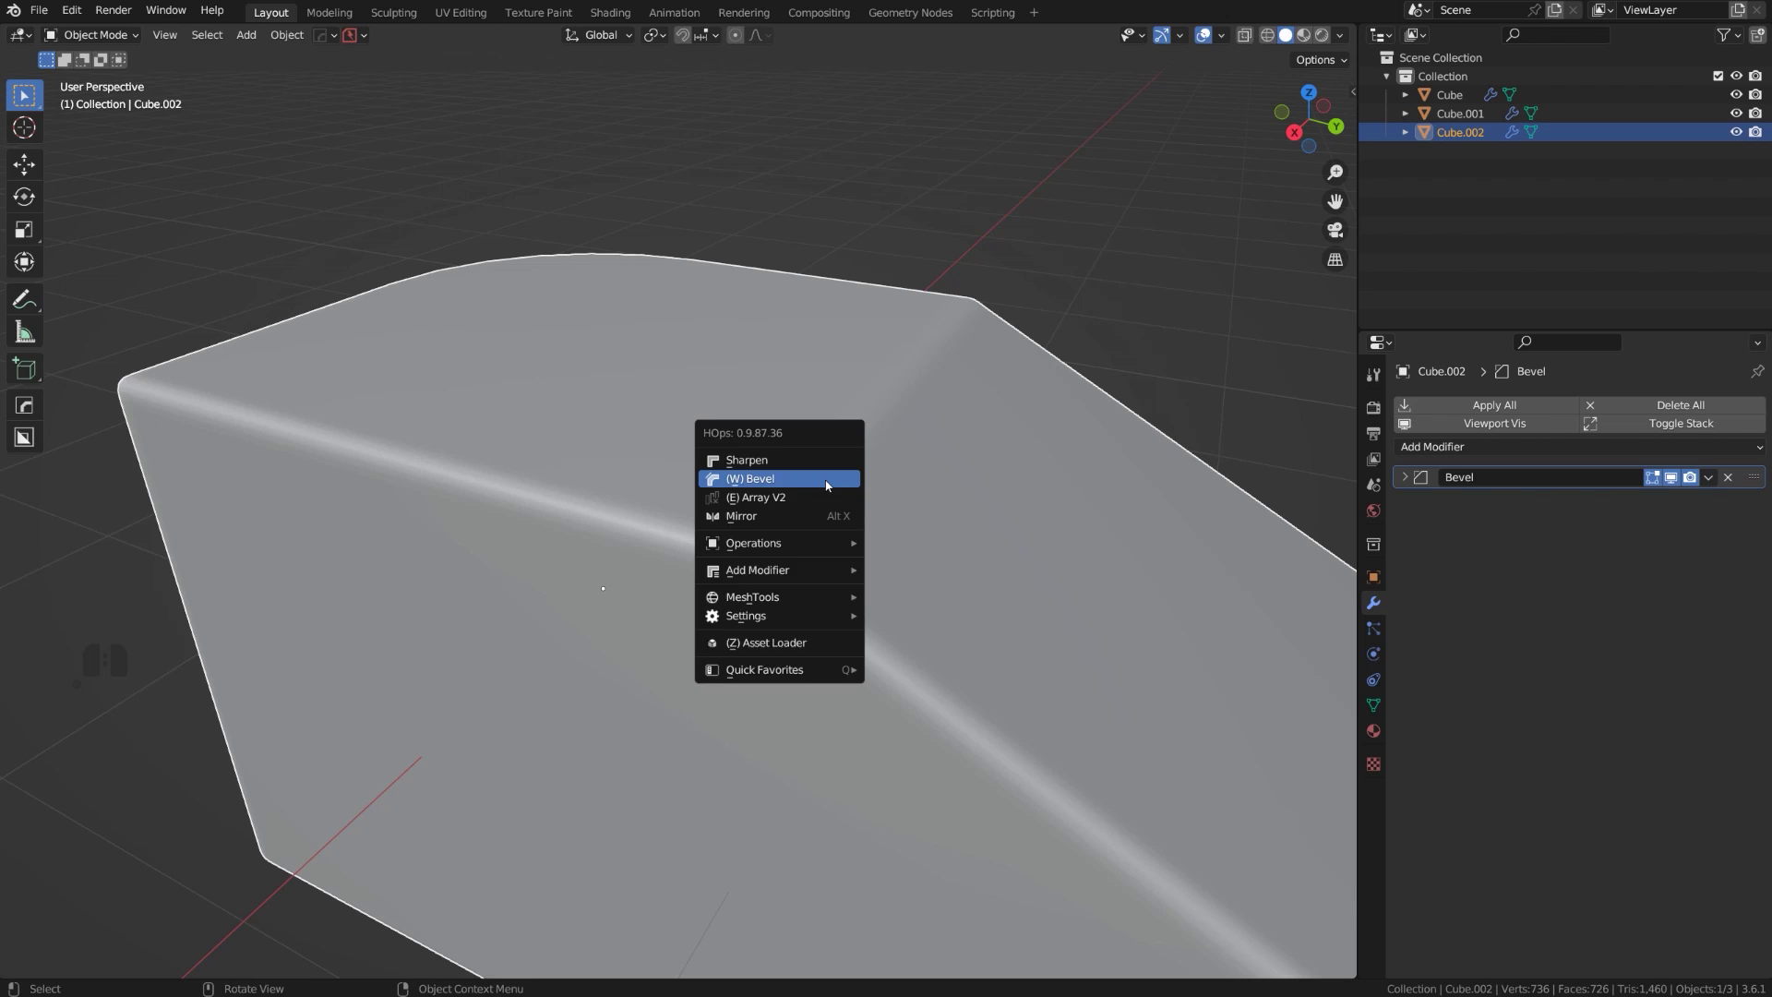
click(826, 472)
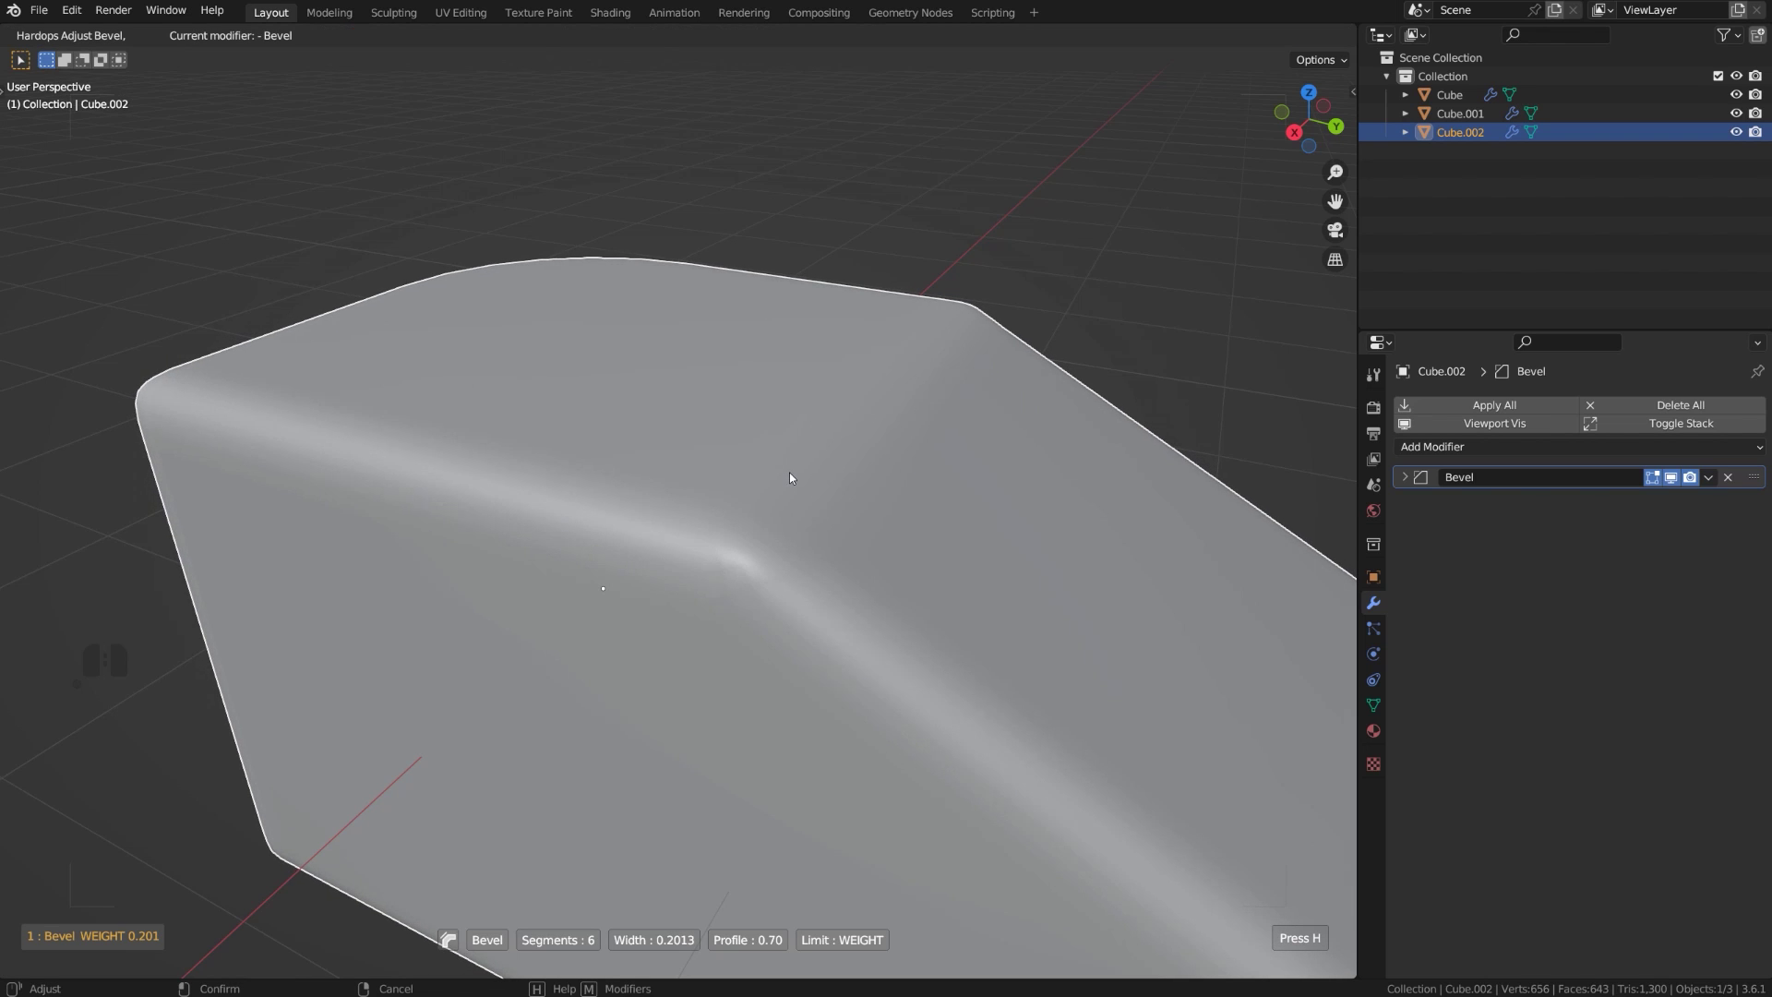
scroll(789, 472, up, 1)
scroll(789, 476, up, 1)
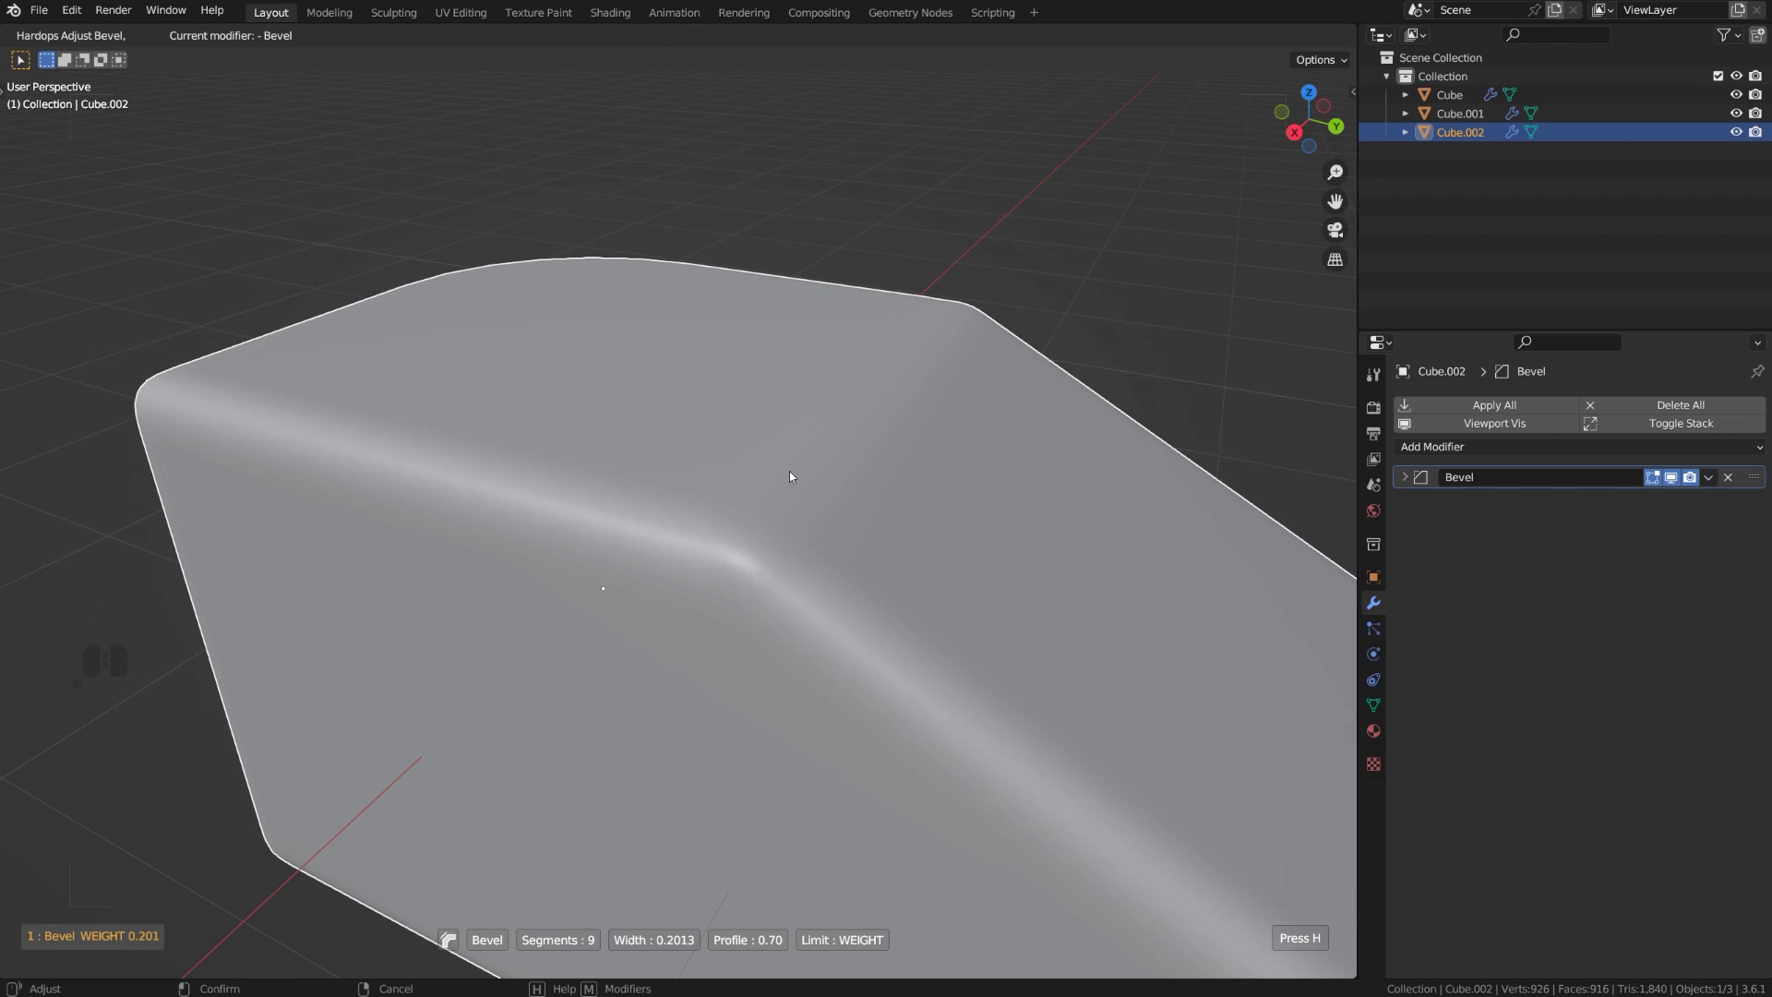
click(789, 476)
Add a Weighted Normal modifier to the copy using the HardOps Sharpen option and bring up the list of available modifiers.
middle_drag(789, 471, 952, 502)
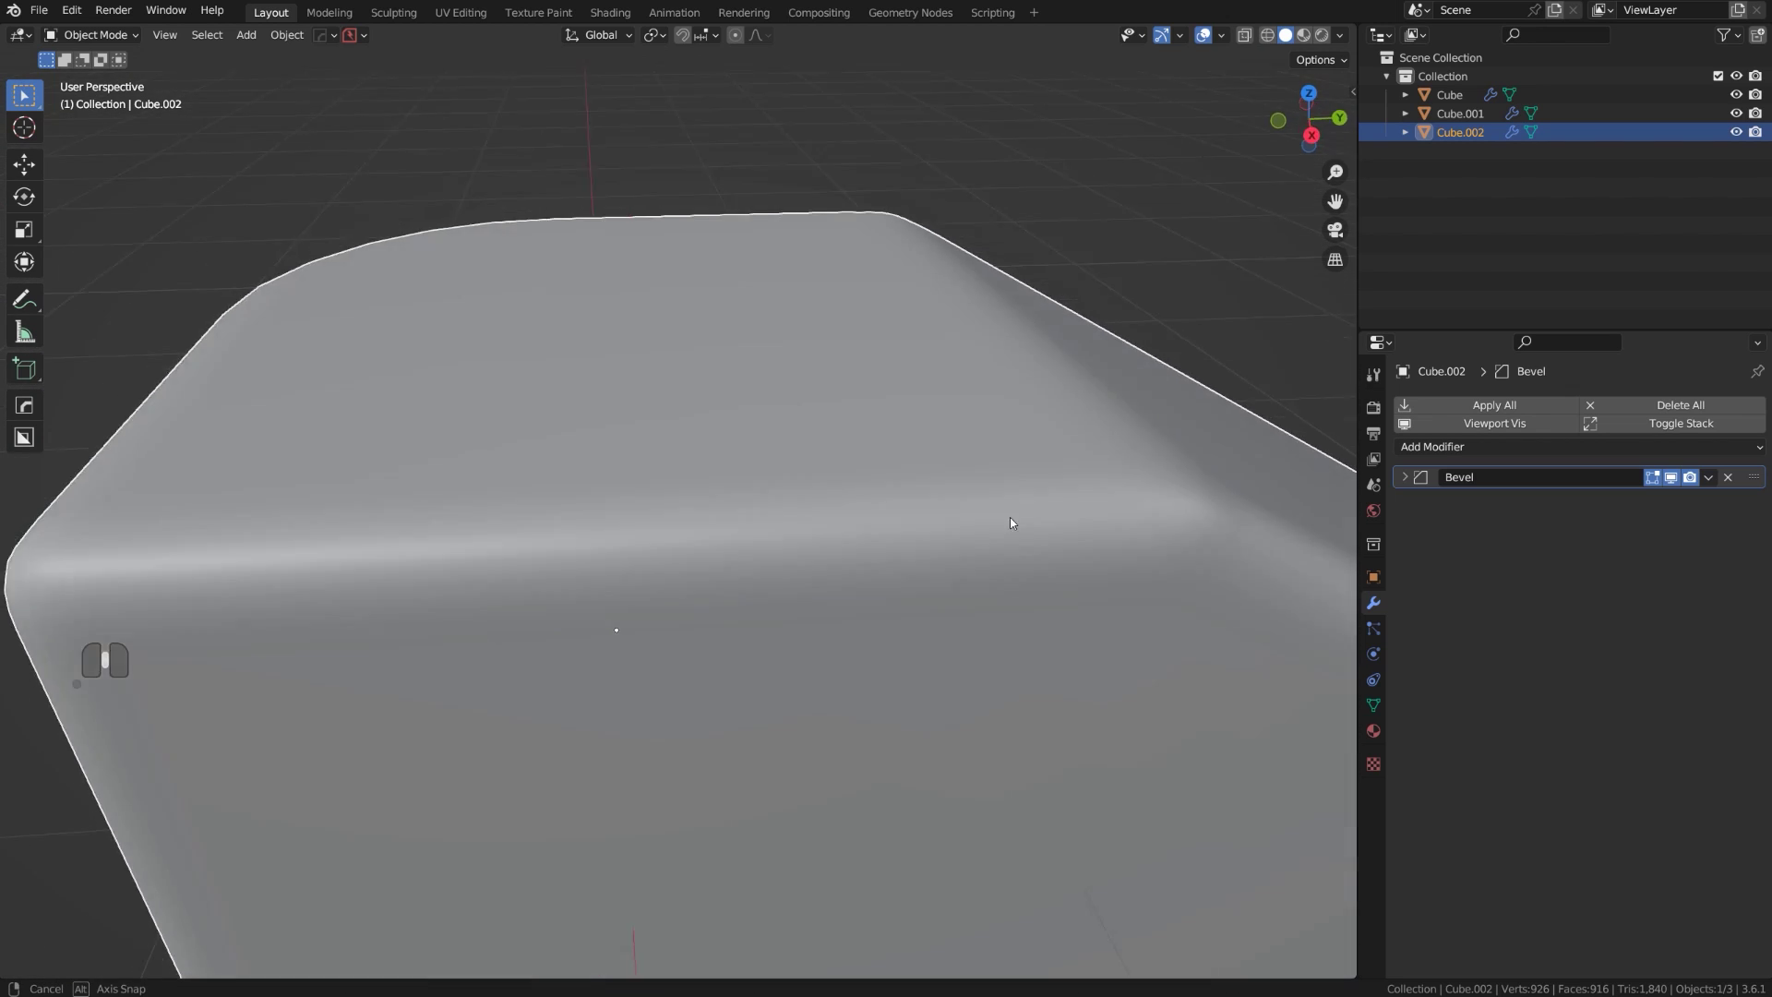
middle_drag(1010, 523, 775, 434)
middle_drag(1025, 476, 948, 429)
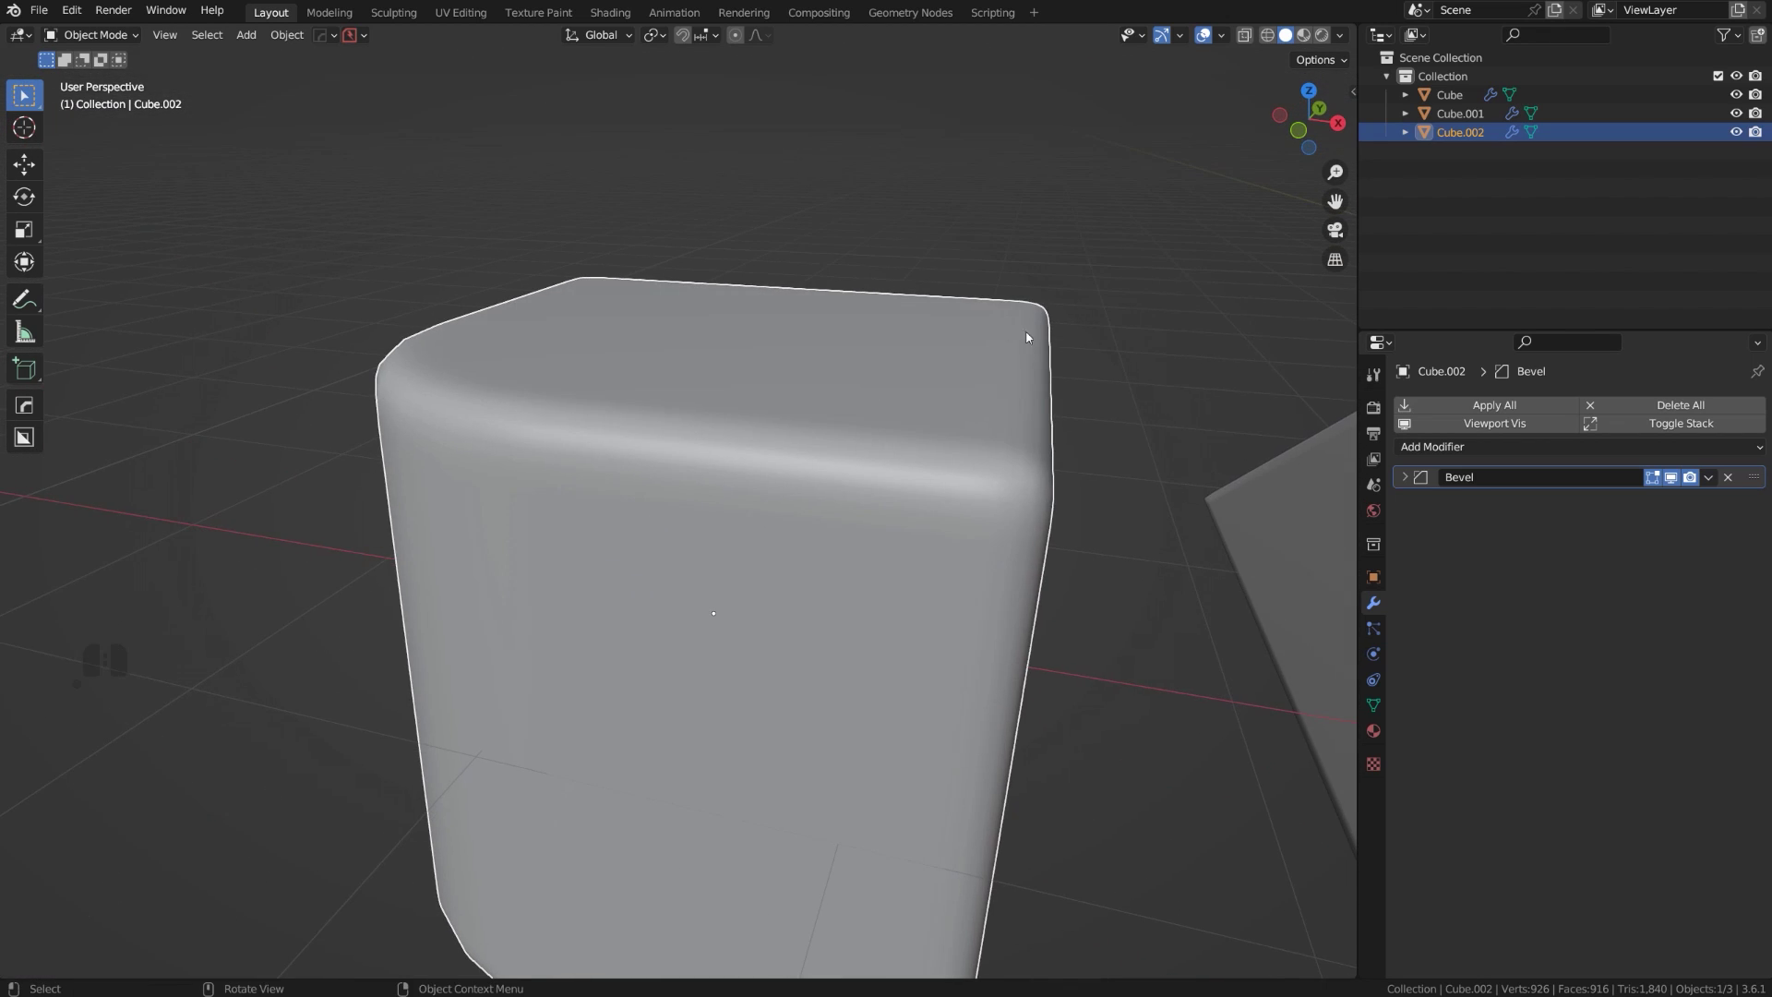
middle_drag(1027, 337, 871, 508)
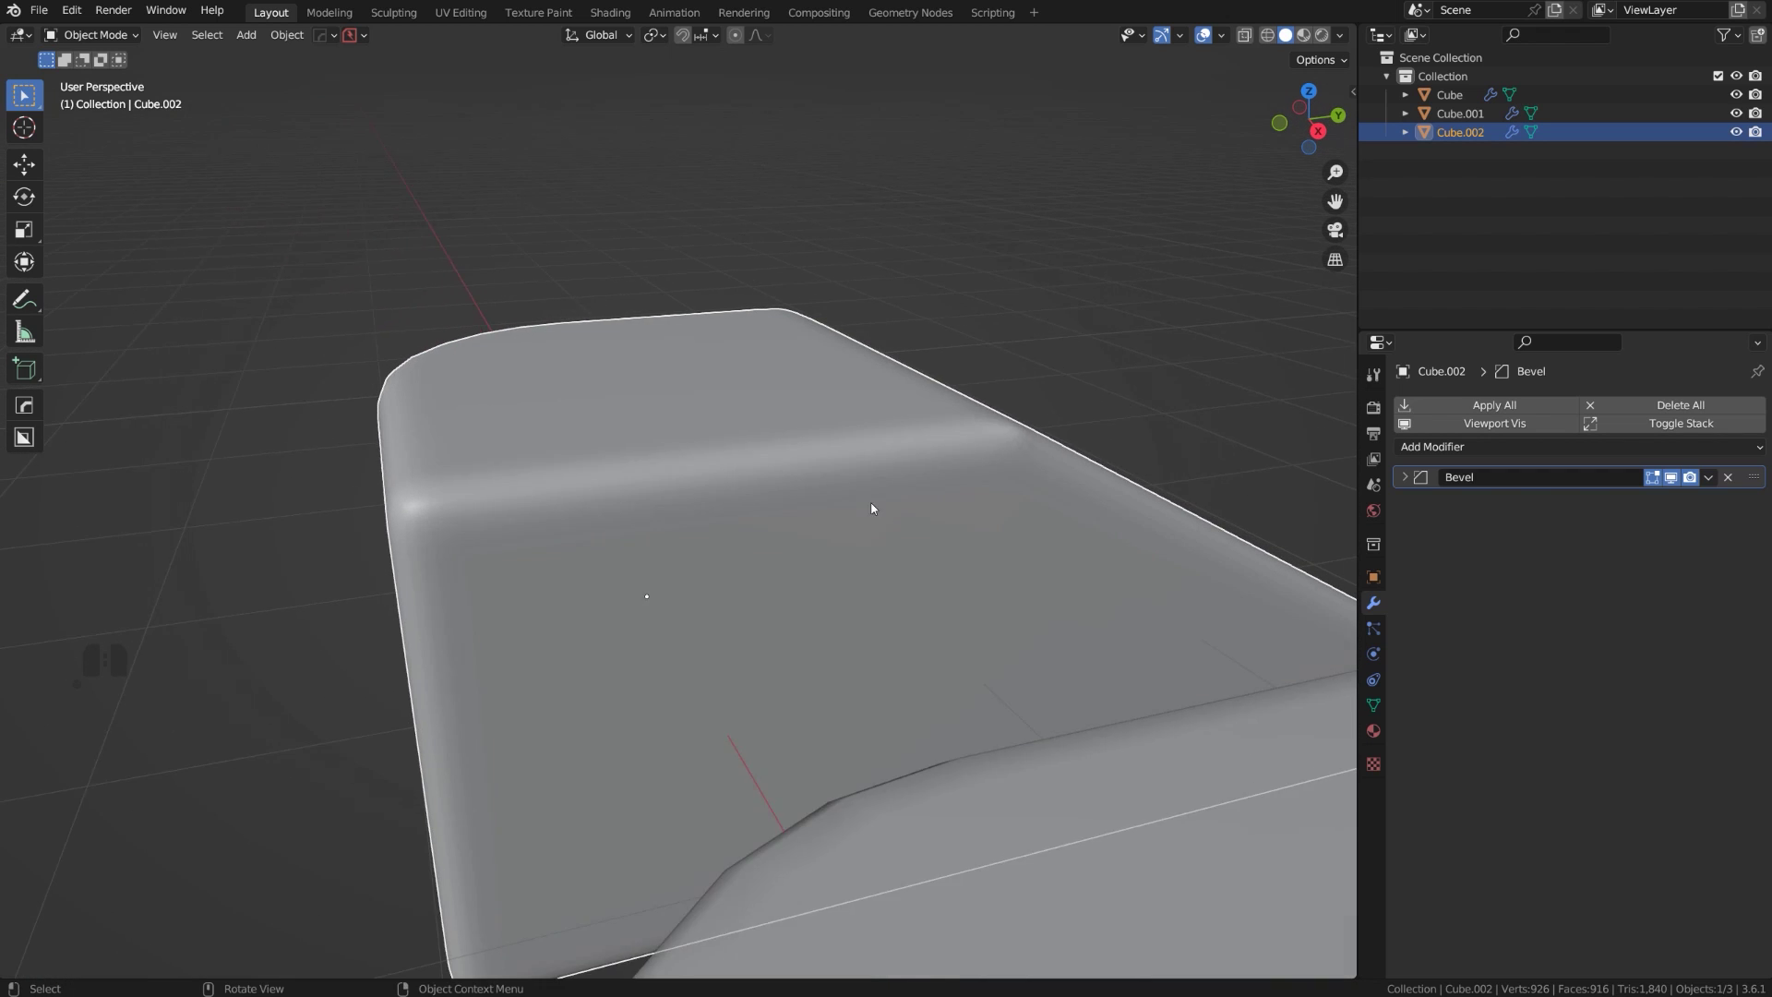
scroll(887, 466, up, 2)
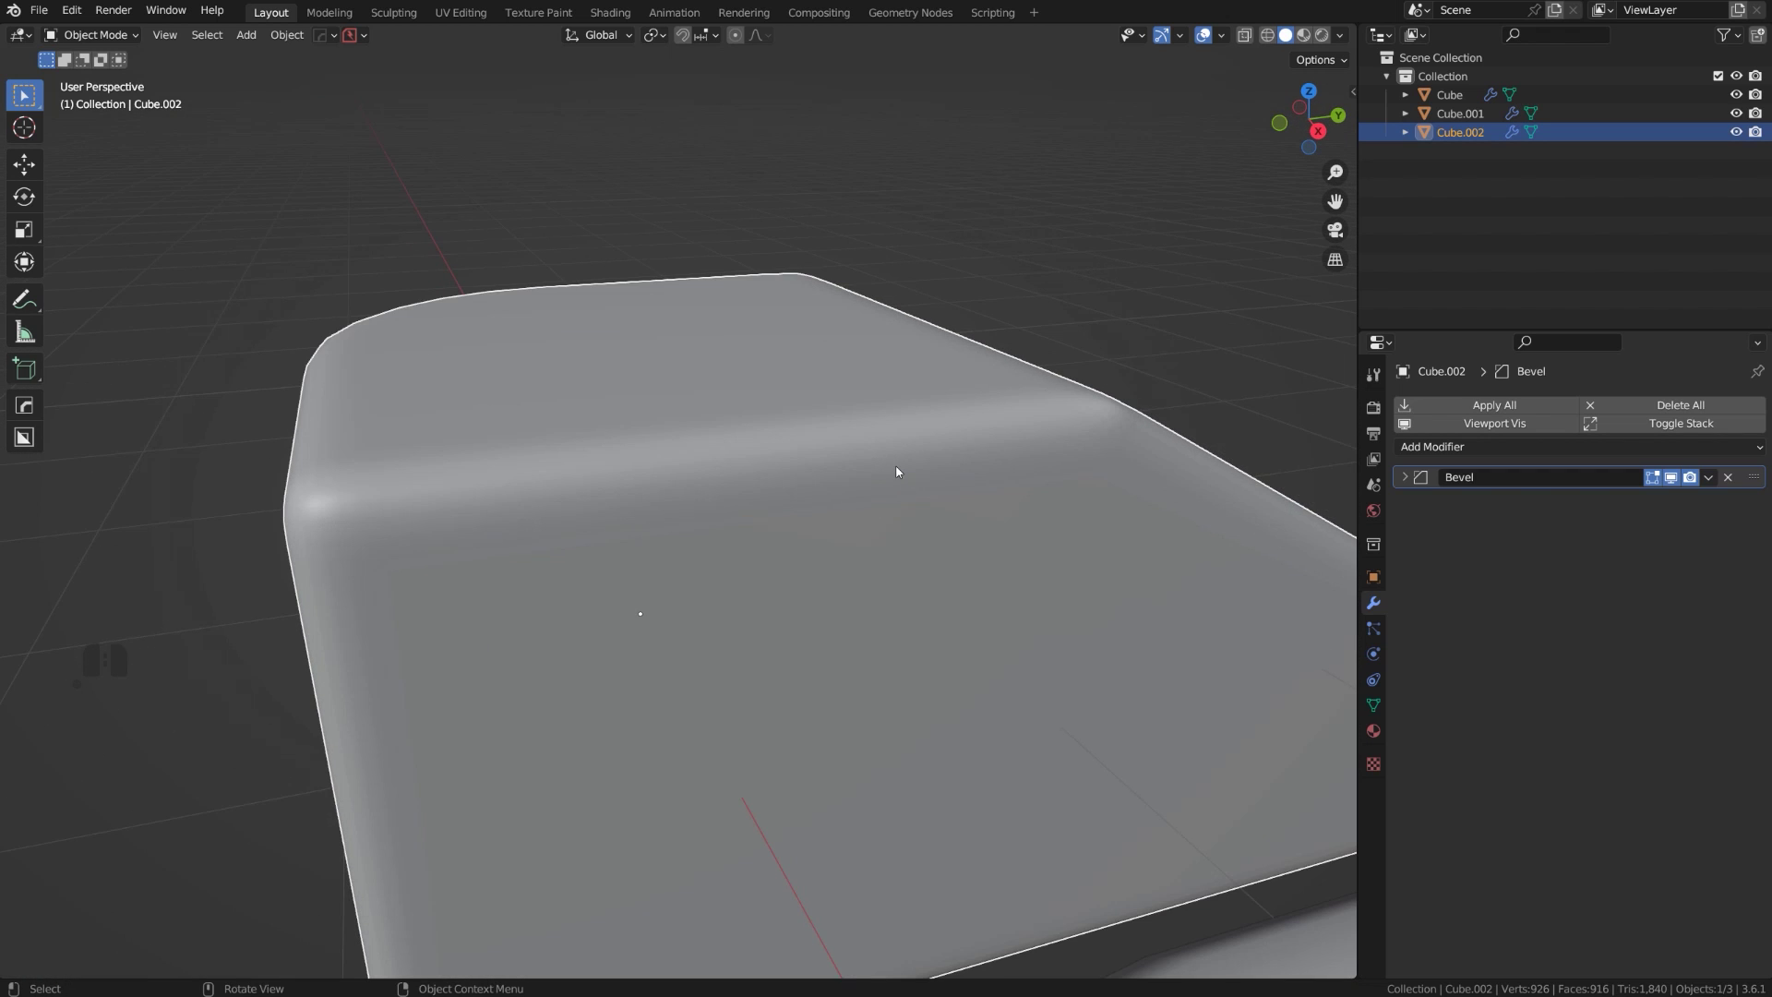
key(q)
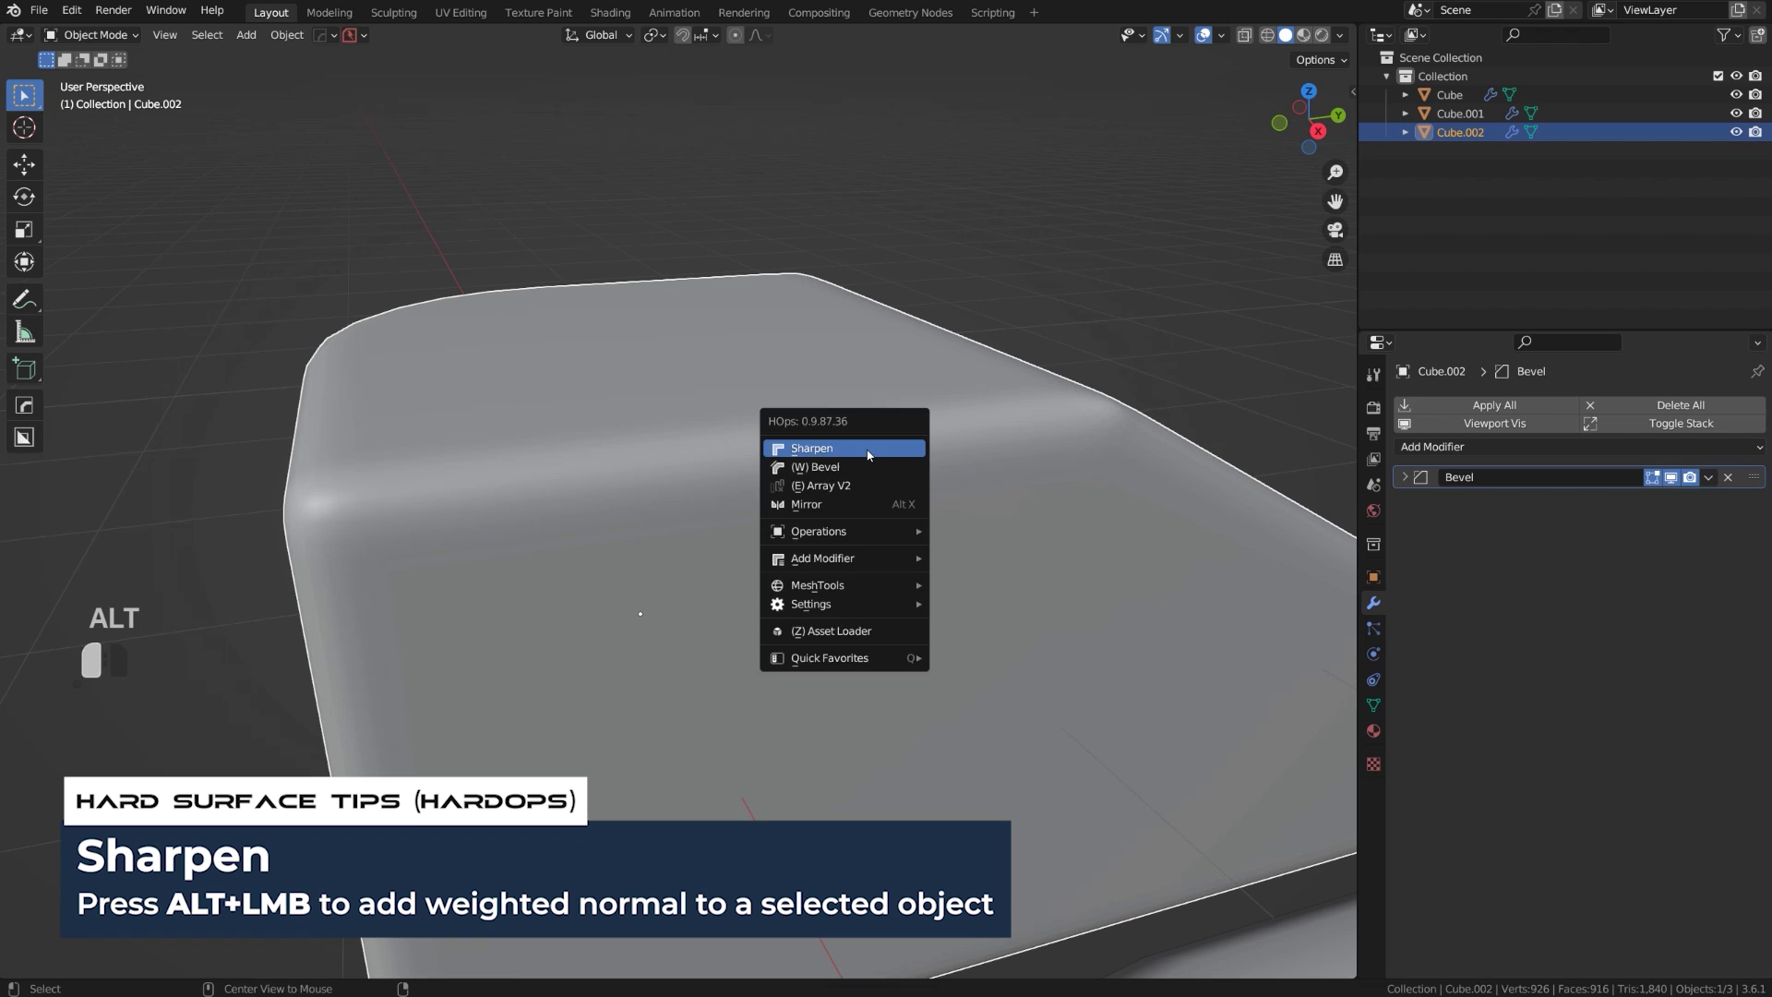
alt+click(868, 450)
click(1516, 446)
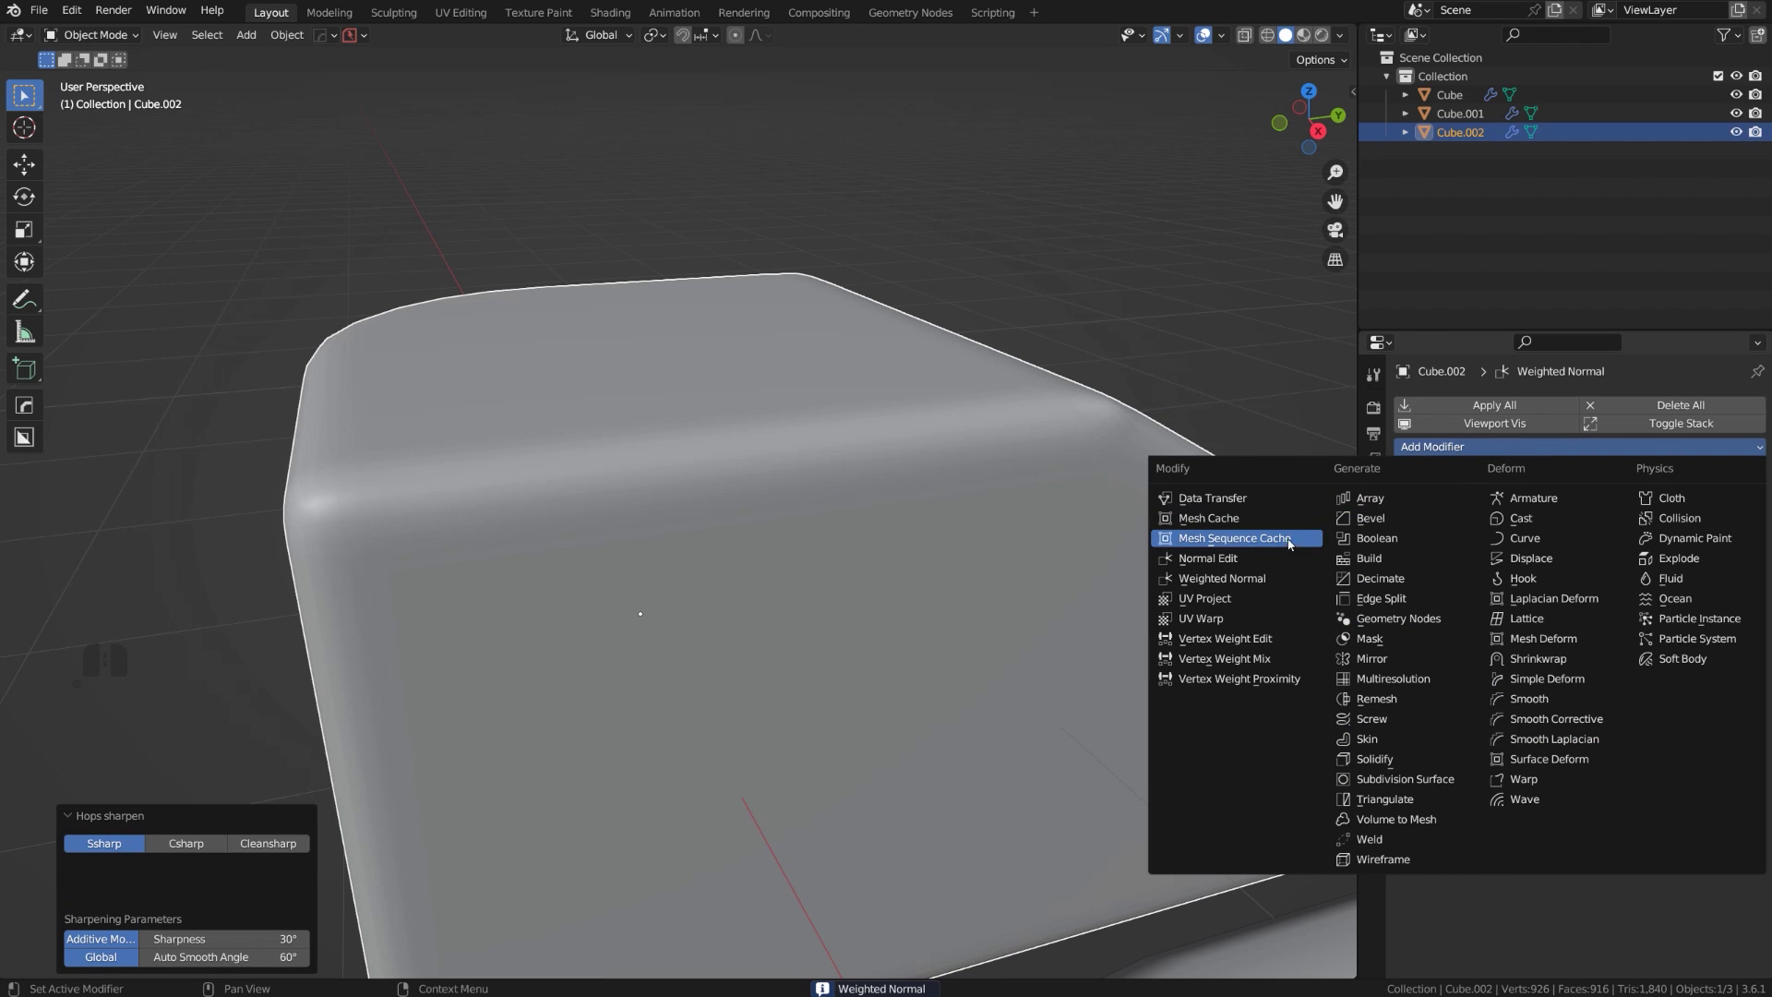
Duplicate the weighted-normal ramp and move the duplicate about -3.72 m along the global X axis, beyond the row.
scroll(1089, 448, down, 3)
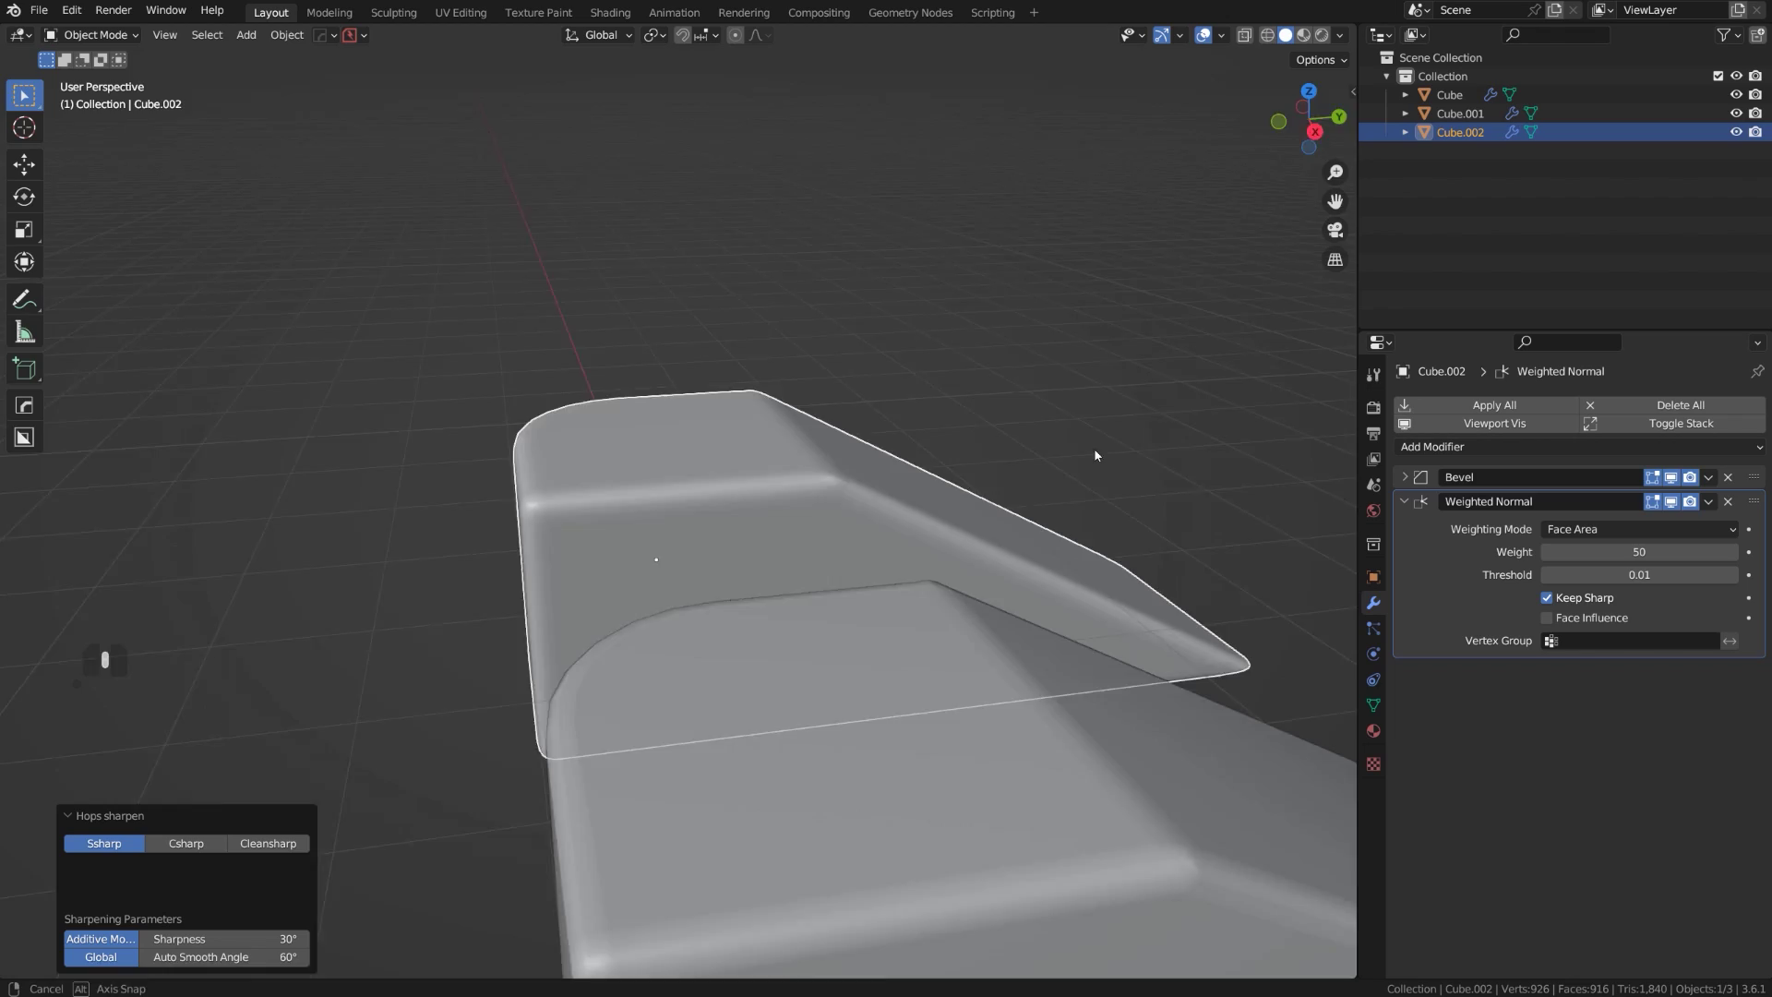
middle_drag(1095, 455, 811, 470)
scroll(803, 498, down, 2)
shift+middle_drag(788, 569, 689, 500)
scroll(772, 501, up, 3)
scroll(866, 483, down, 4)
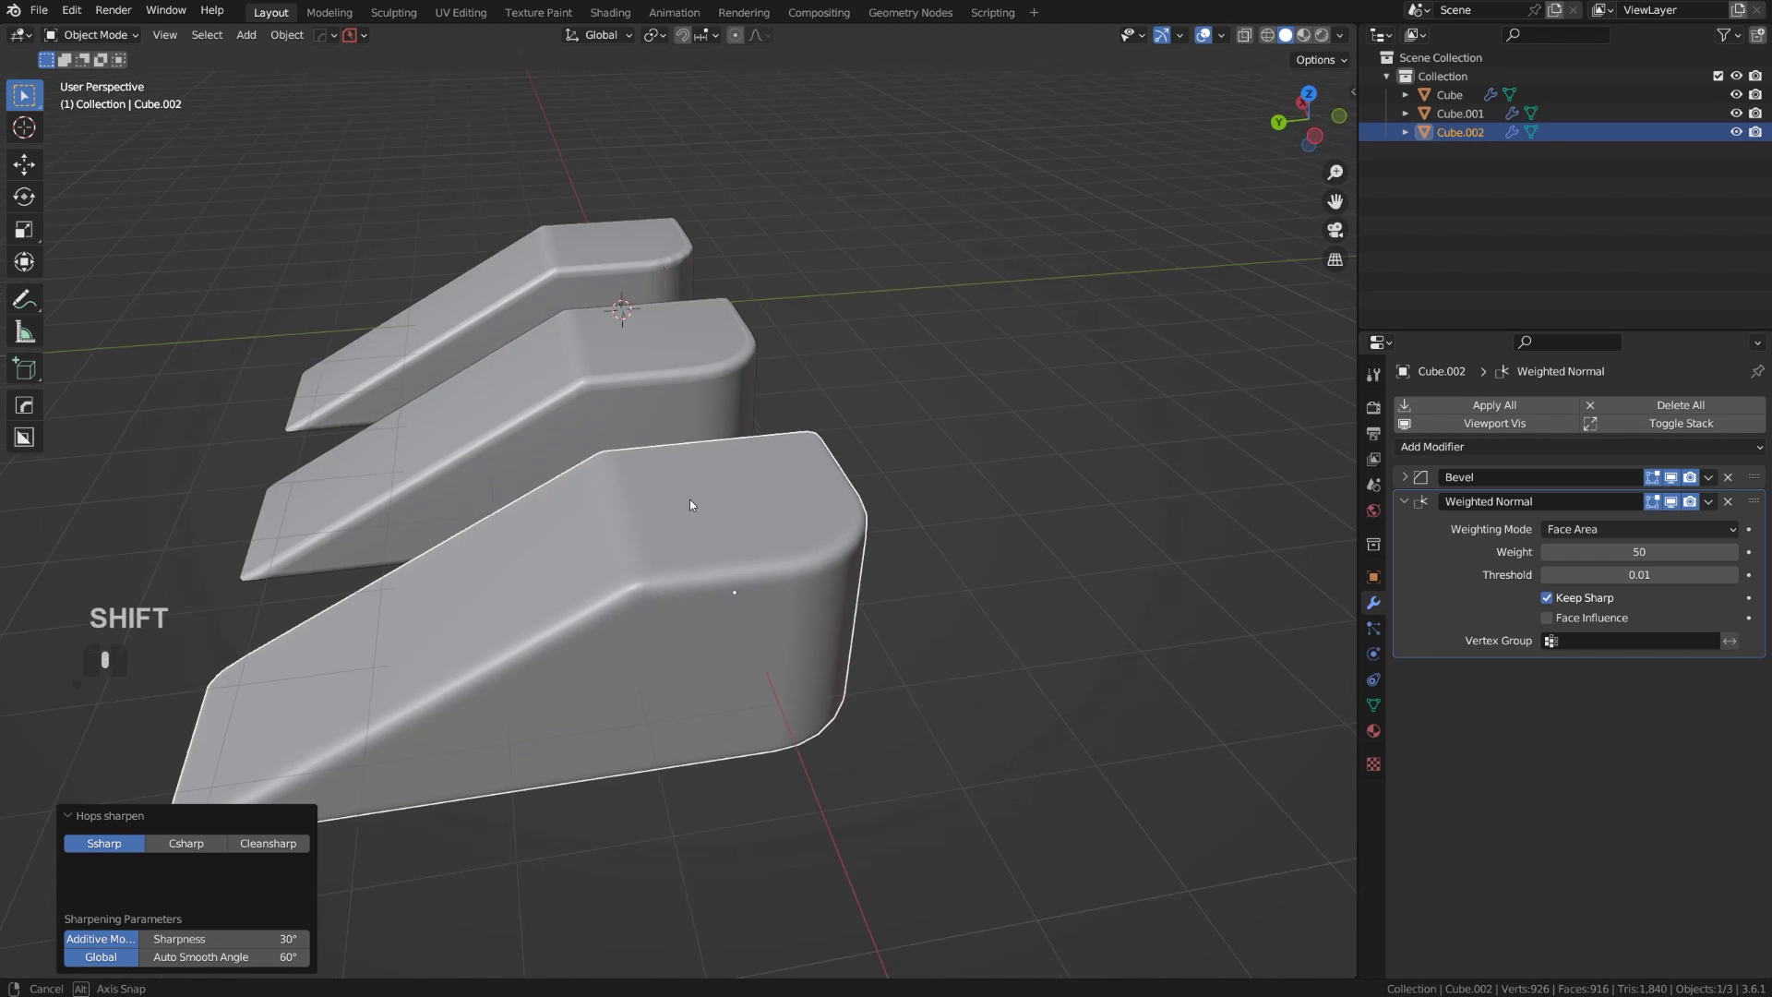
middle_drag(611, 449, 728, 485)
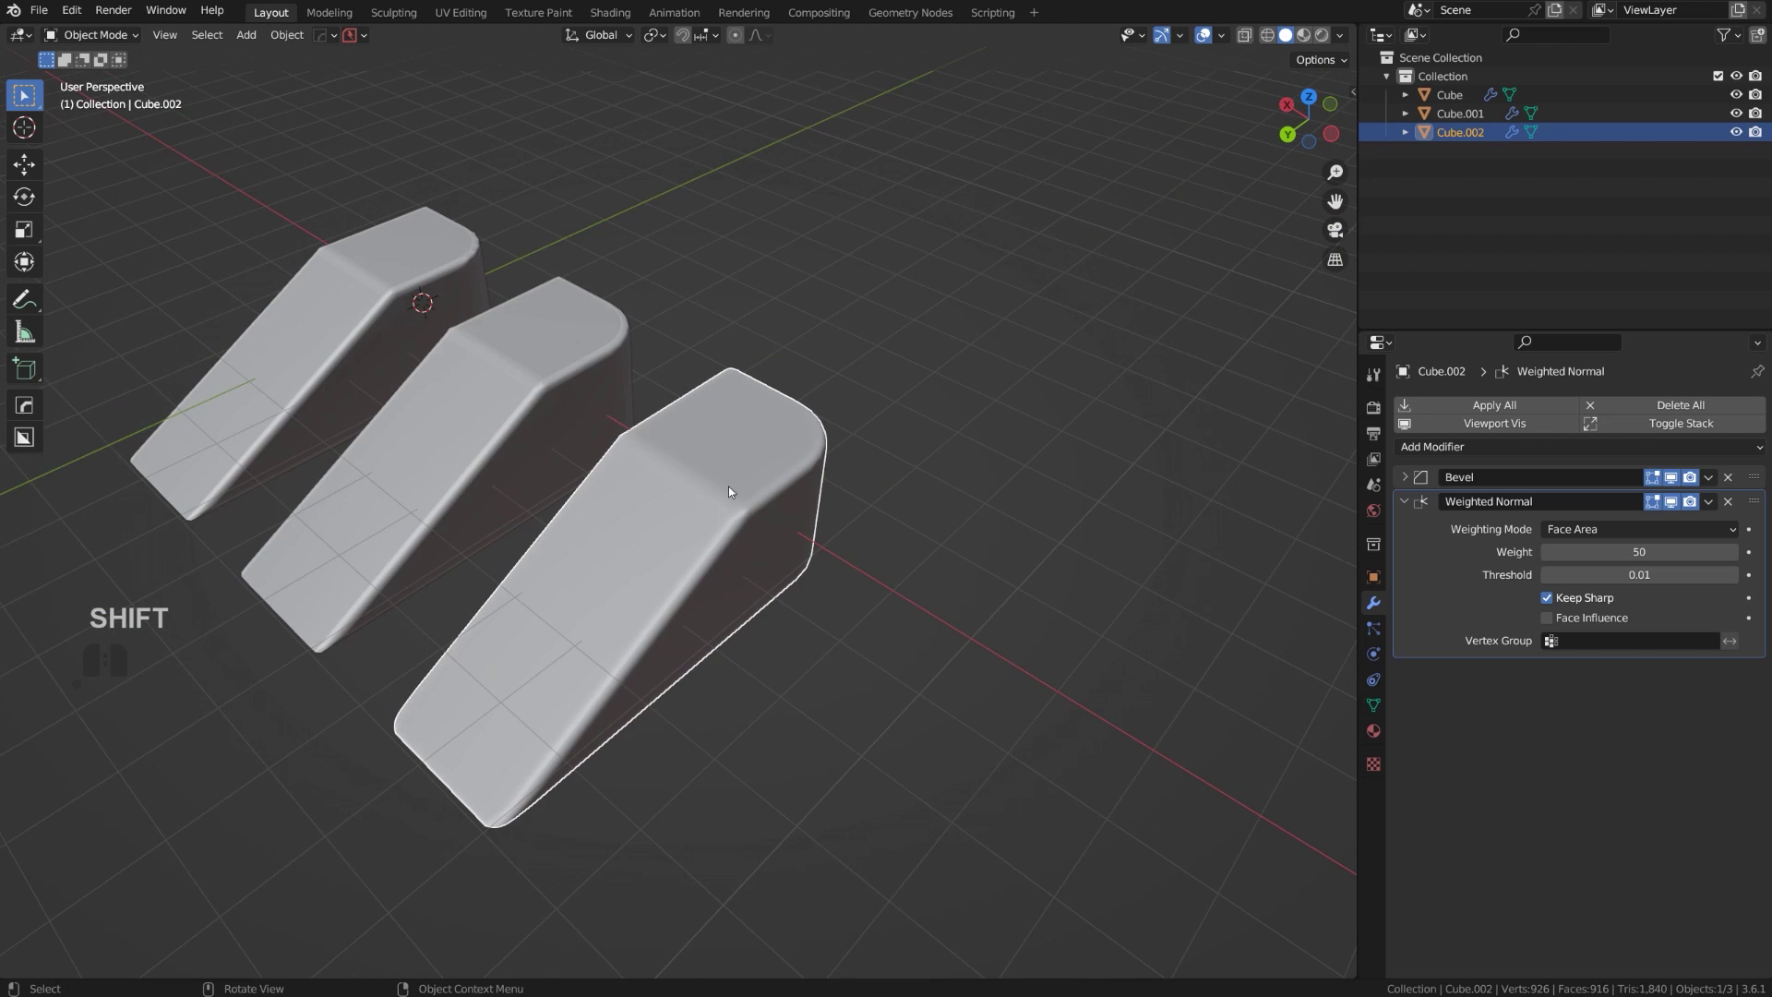
key(shift+d)
key(x)
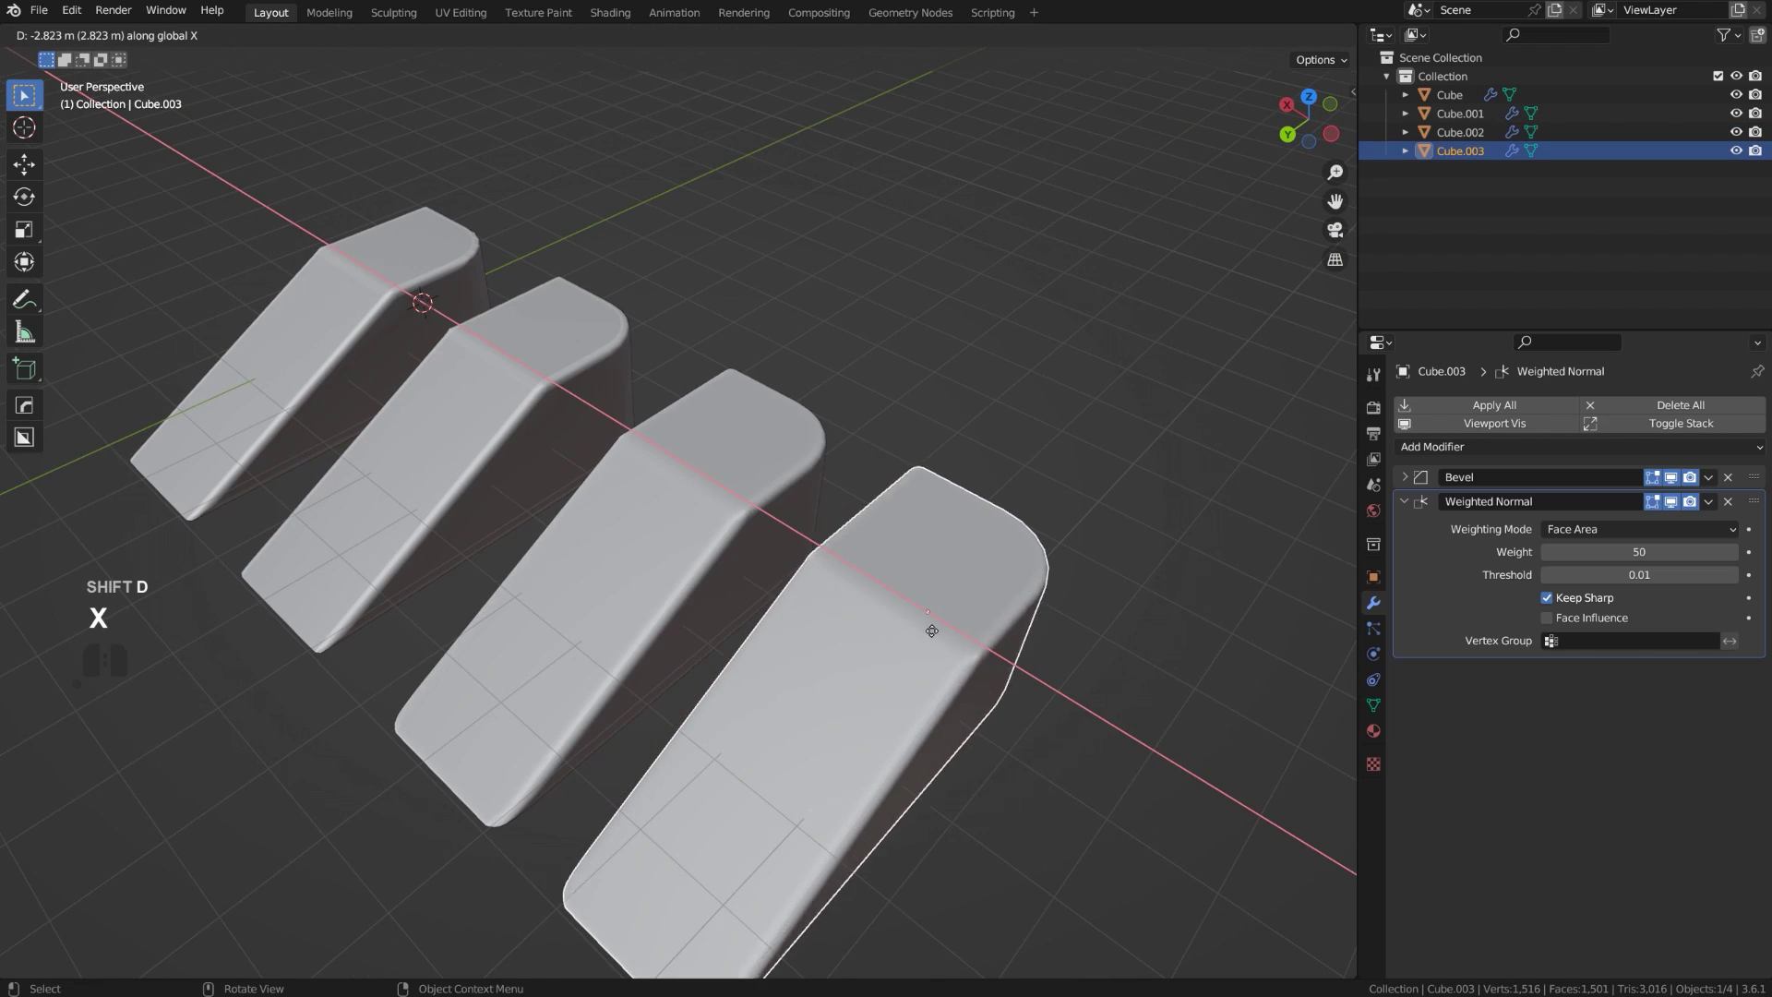
click(999, 670)
In Edit Mode, unmark the edge between the new duplicate's slope and top face with HardOps Mark, and return to Object Mode.
shift+middle_drag(999, 670, 781, 426)
scroll(888, 530, up, 5)
scroll(784, 419, down, 8)
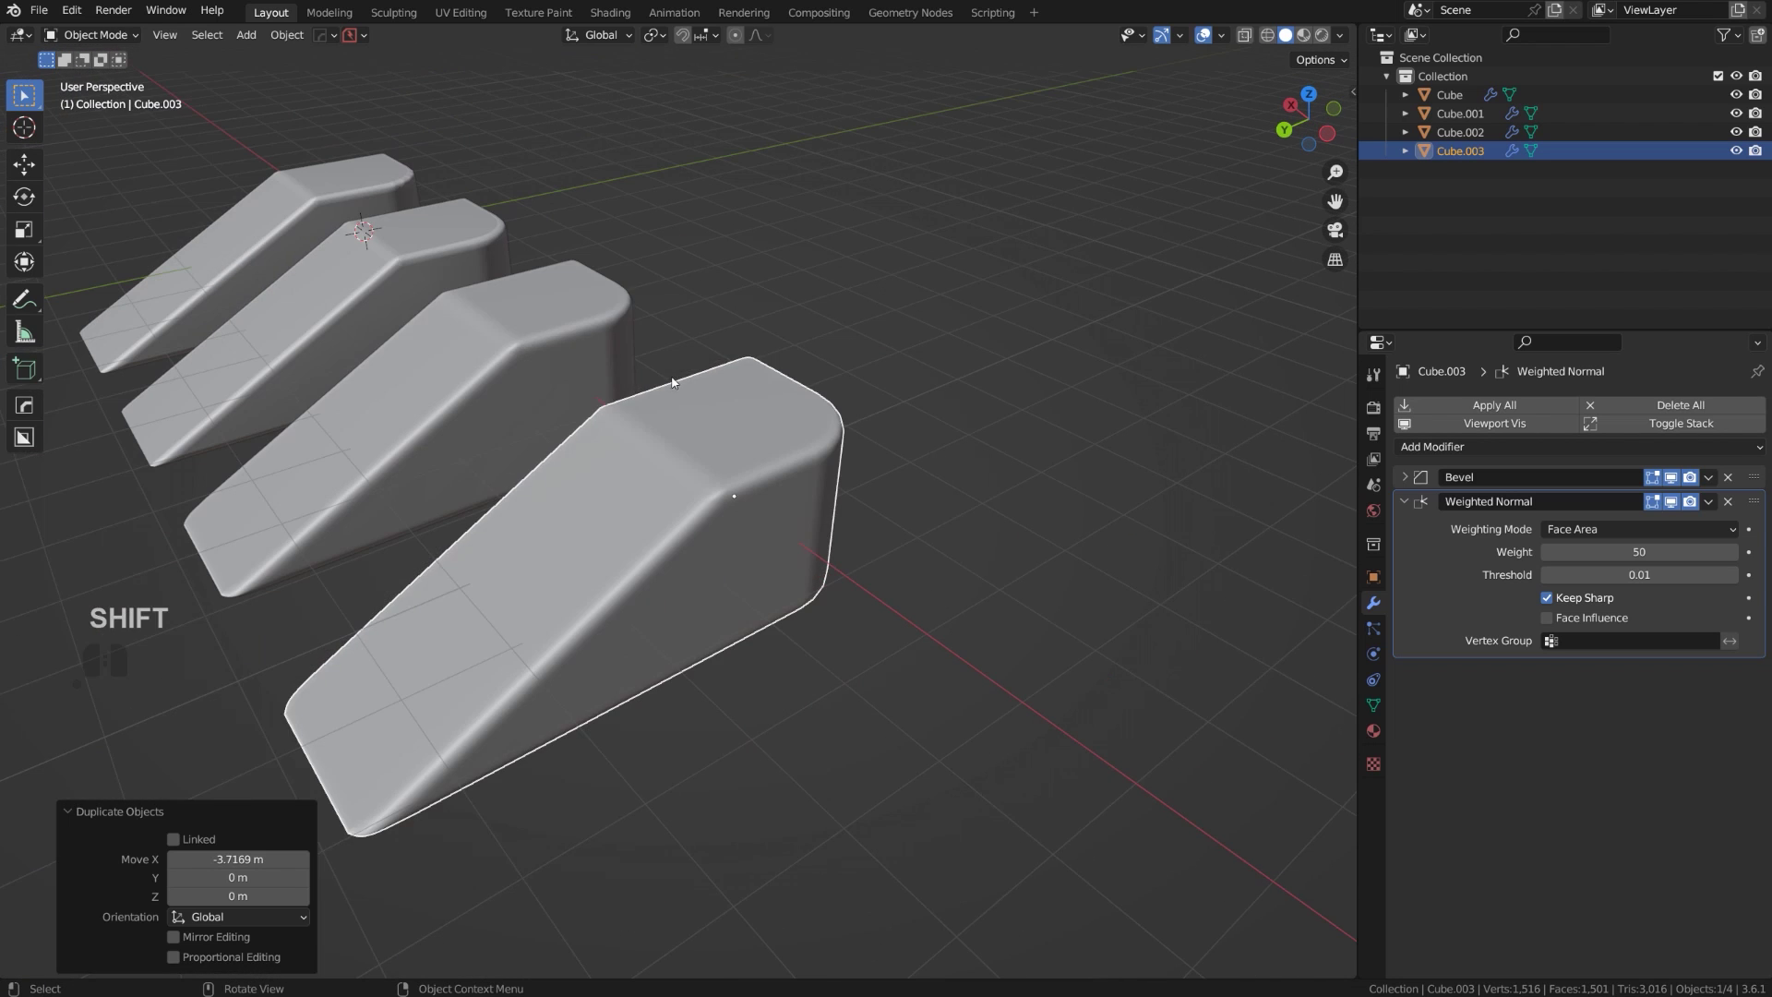
key(Tab)
click(696, 451)
key(q)
click(699, 454)
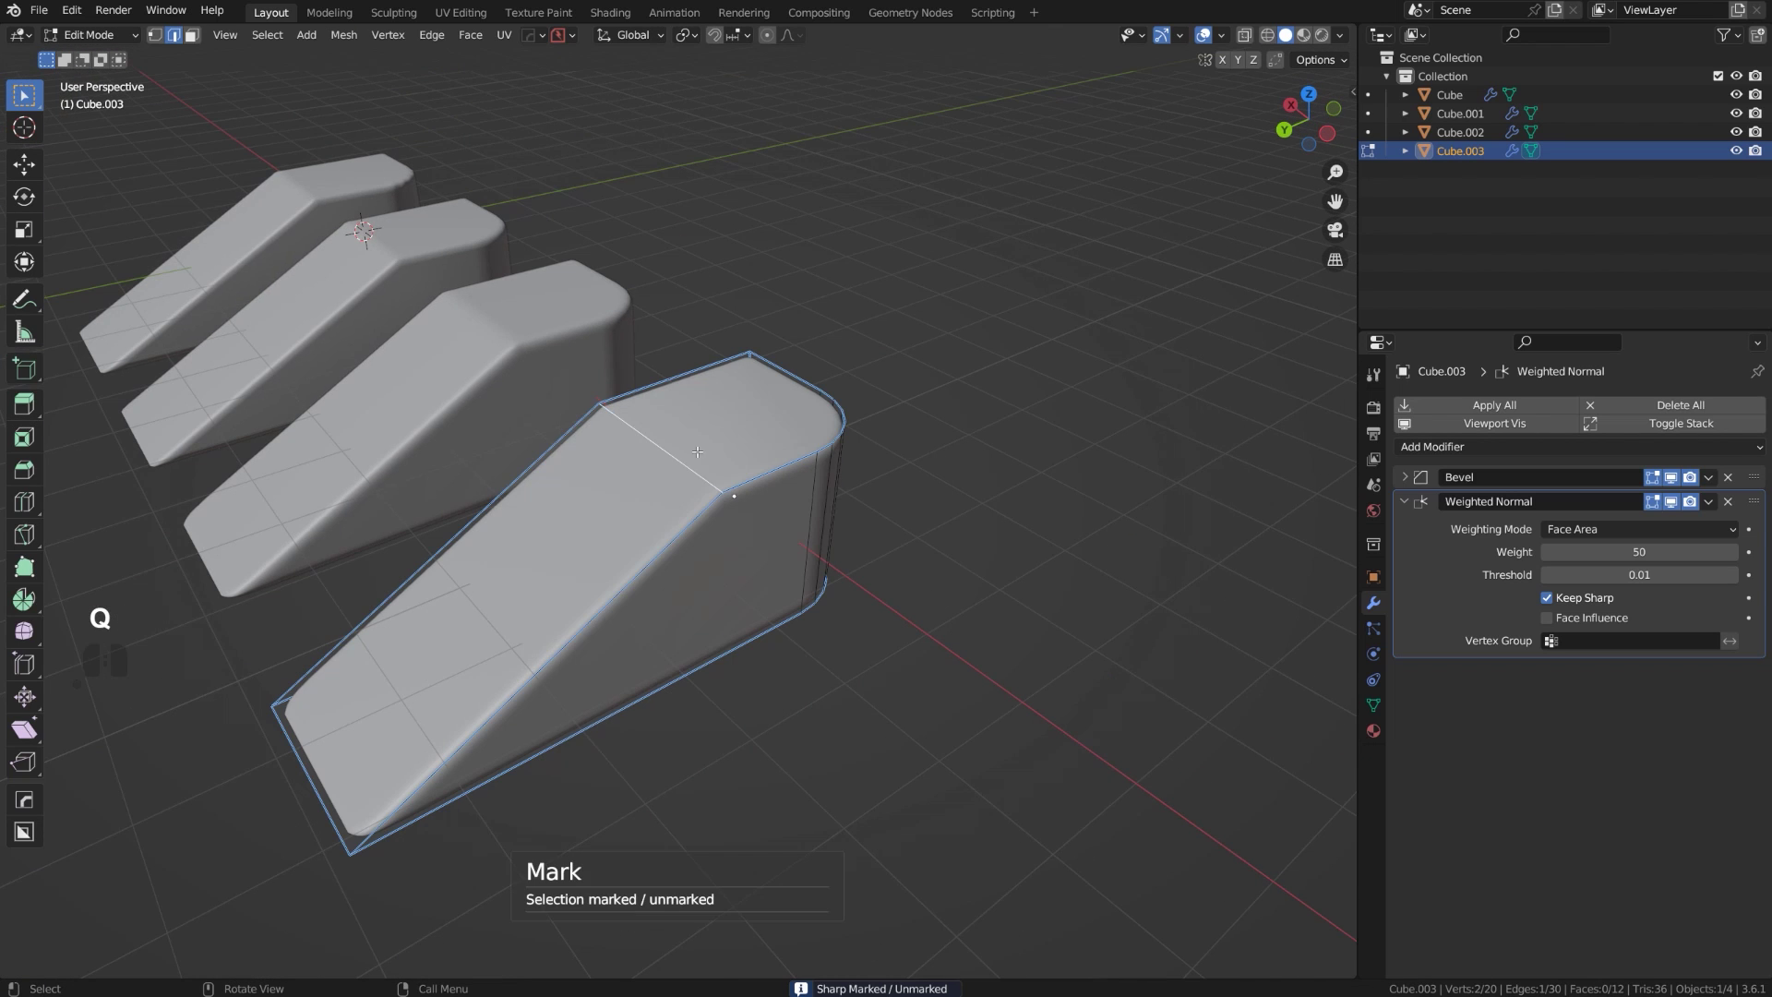
scroll(698, 454, up, 5)
key(Tab)
Bevel the edge between the duplicate's slope and top face about 0.329 m wide with 6 segments, and return to Object Mode.
ctrl+middle_drag(713, 229, 789, 397)
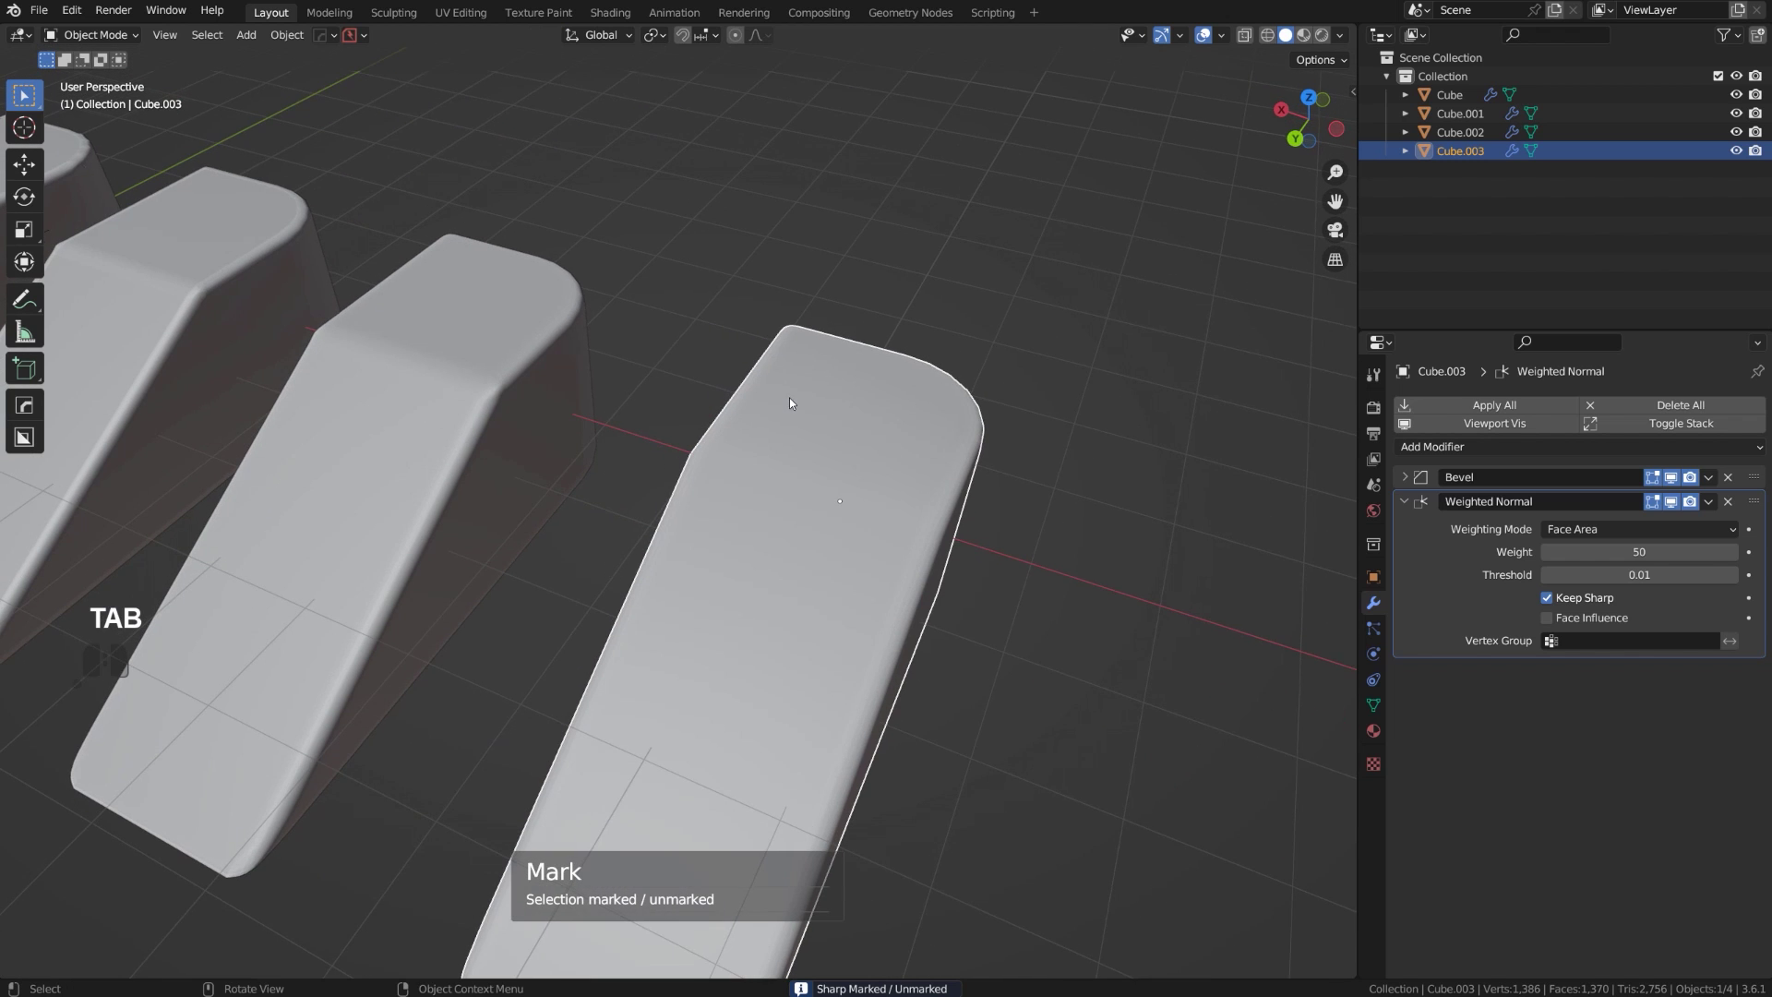
middle_drag(855, 452, 759, 407)
shift+middle_drag(621, 368, 645, 471)
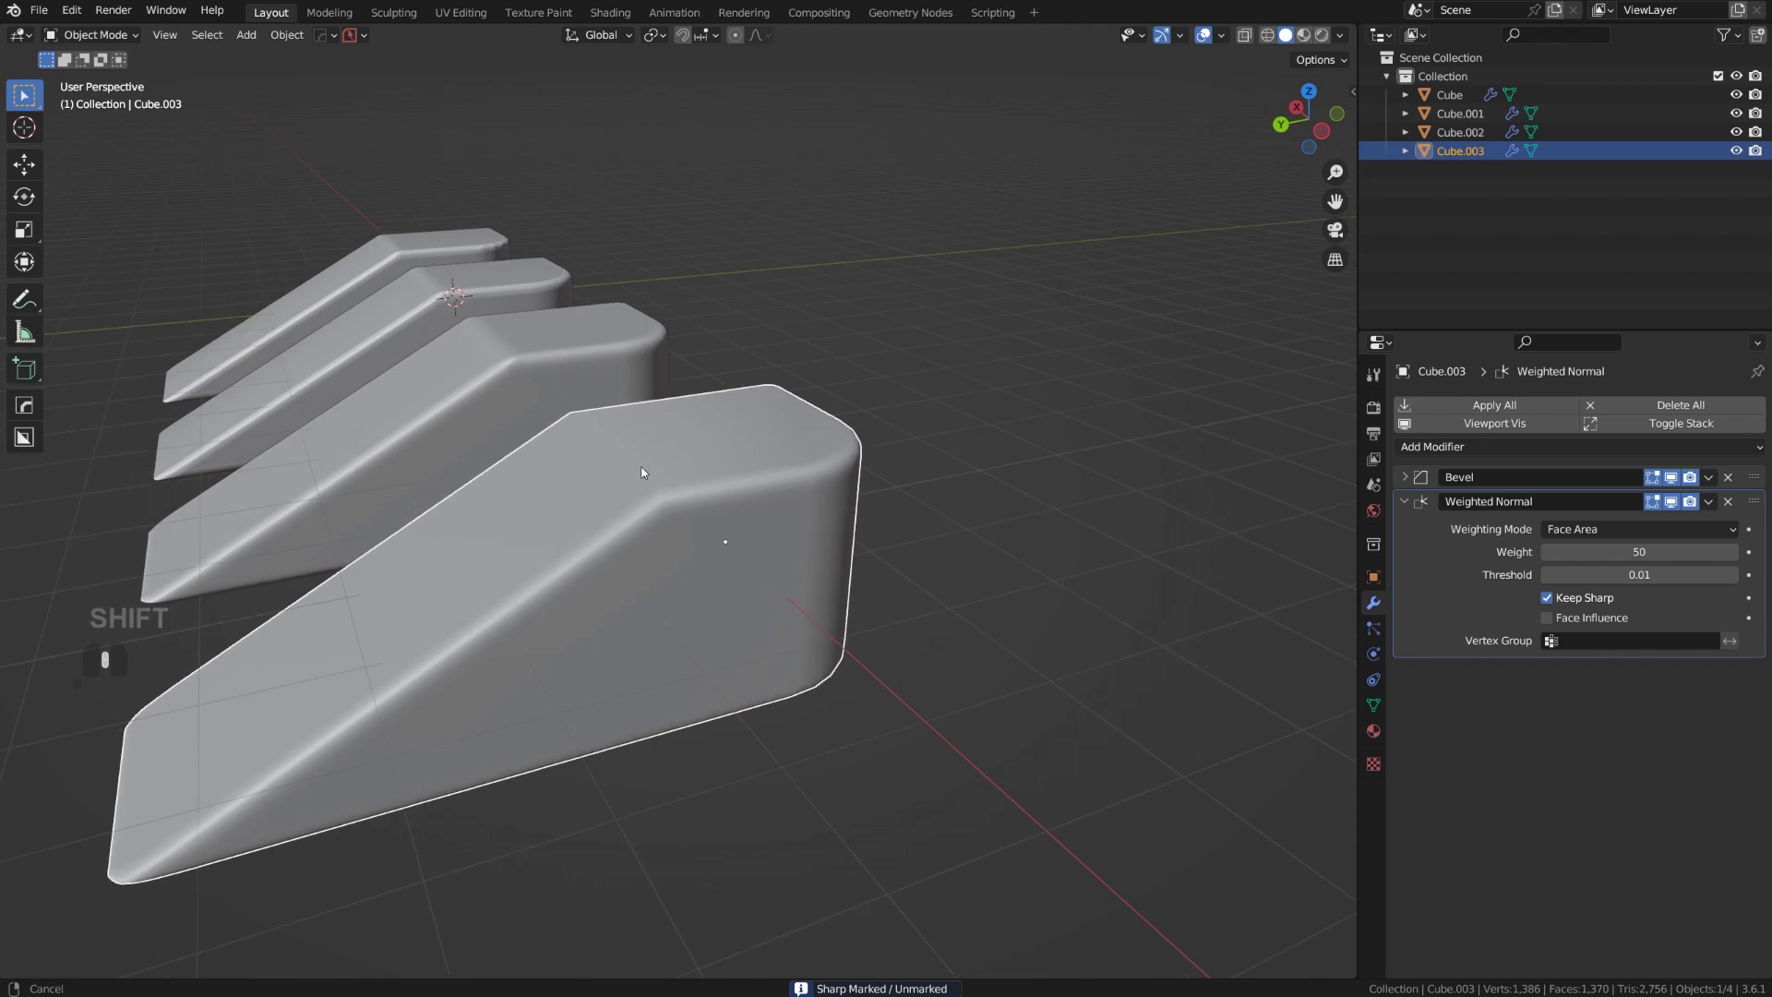
scroll(645, 471, up, 2)
key(Tab)
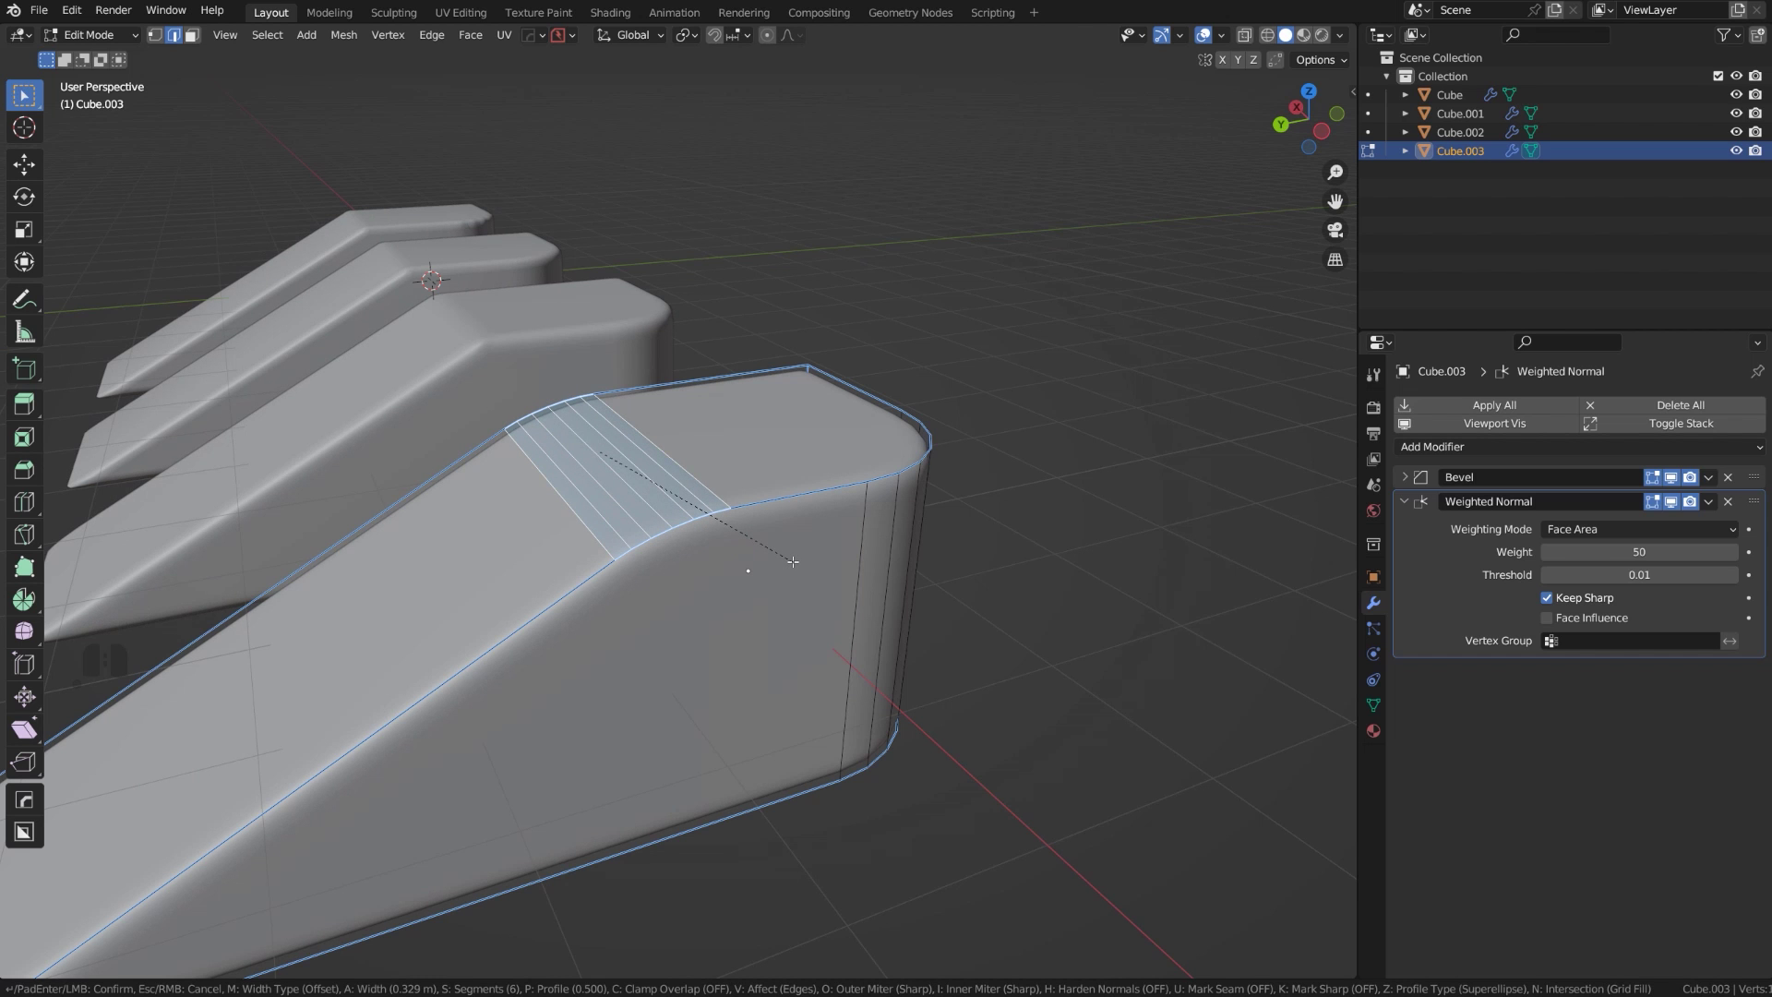
click(793, 561)
mouse_move(712, 510)
middle_down()
mouse_move(822, 609)
mouse_move(700, 517)
middle_up()
key(Tab)
Examine the duplicate's rounded transition between slope and top face, including its shading, from several angles.
scroll(691, 480, down, 2)
scroll(634, 478, up, 3)
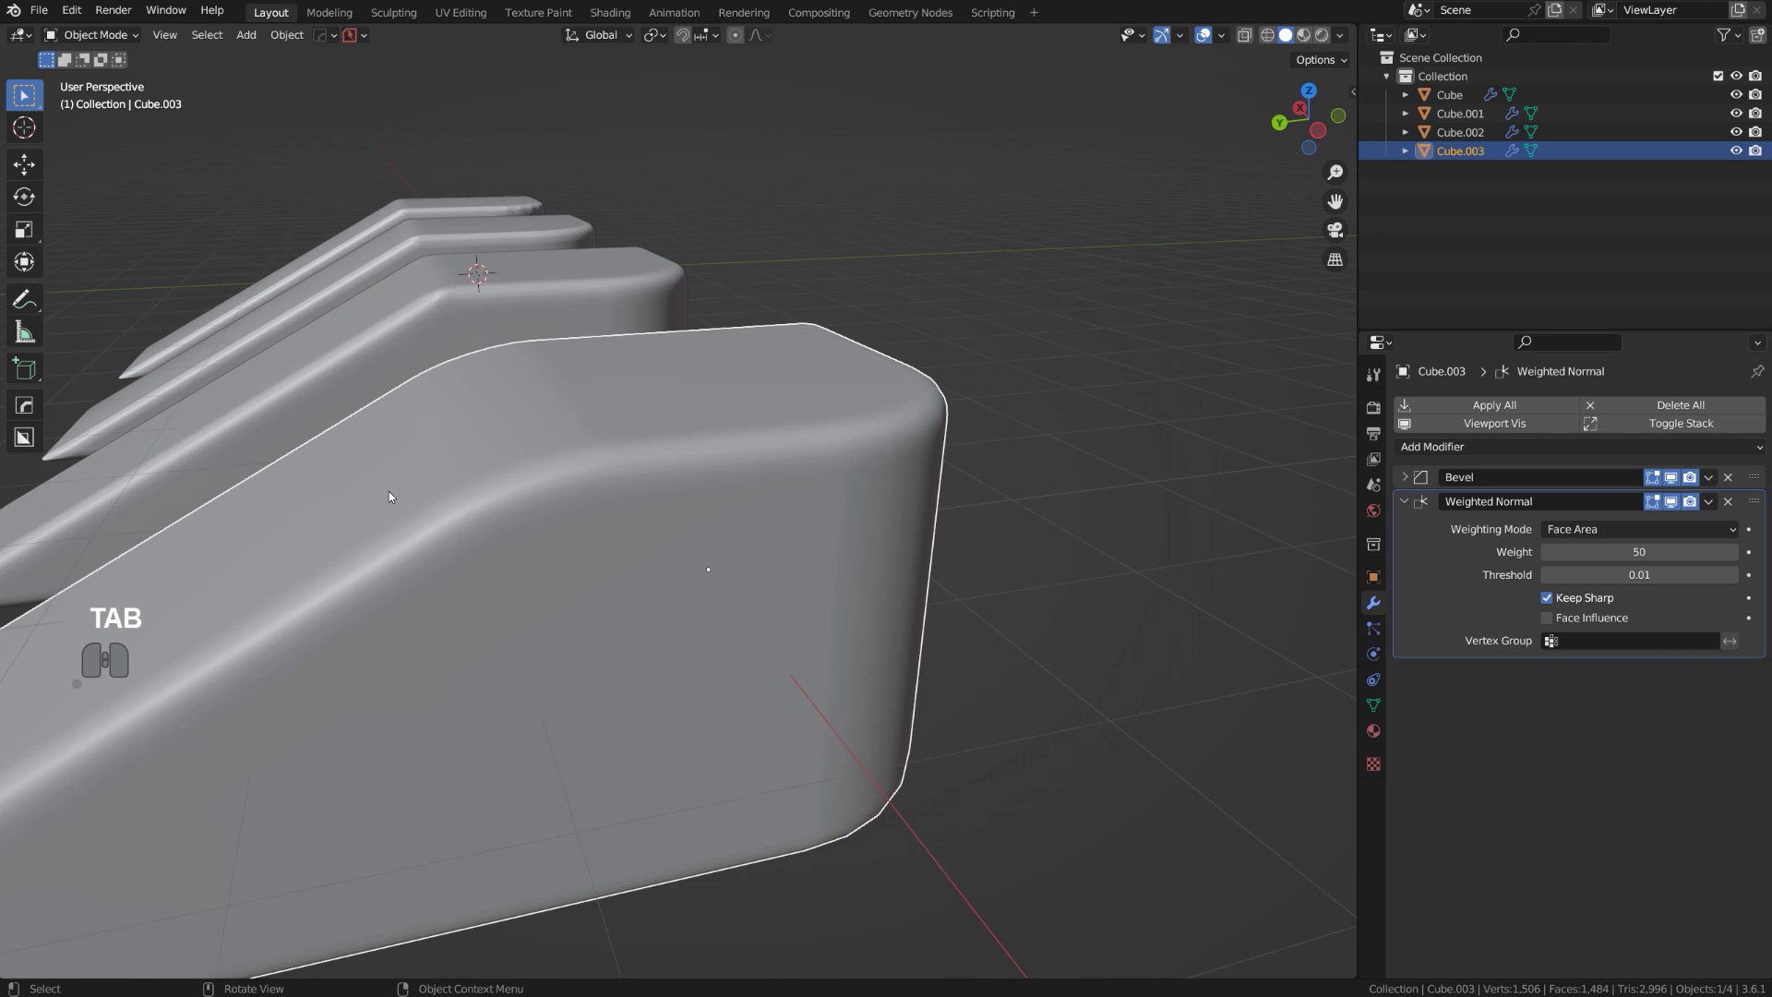
scroll(605, 424, down, 4)
middle_drag(606, 424, 694, 456)
scroll(692, 475, up, 4)
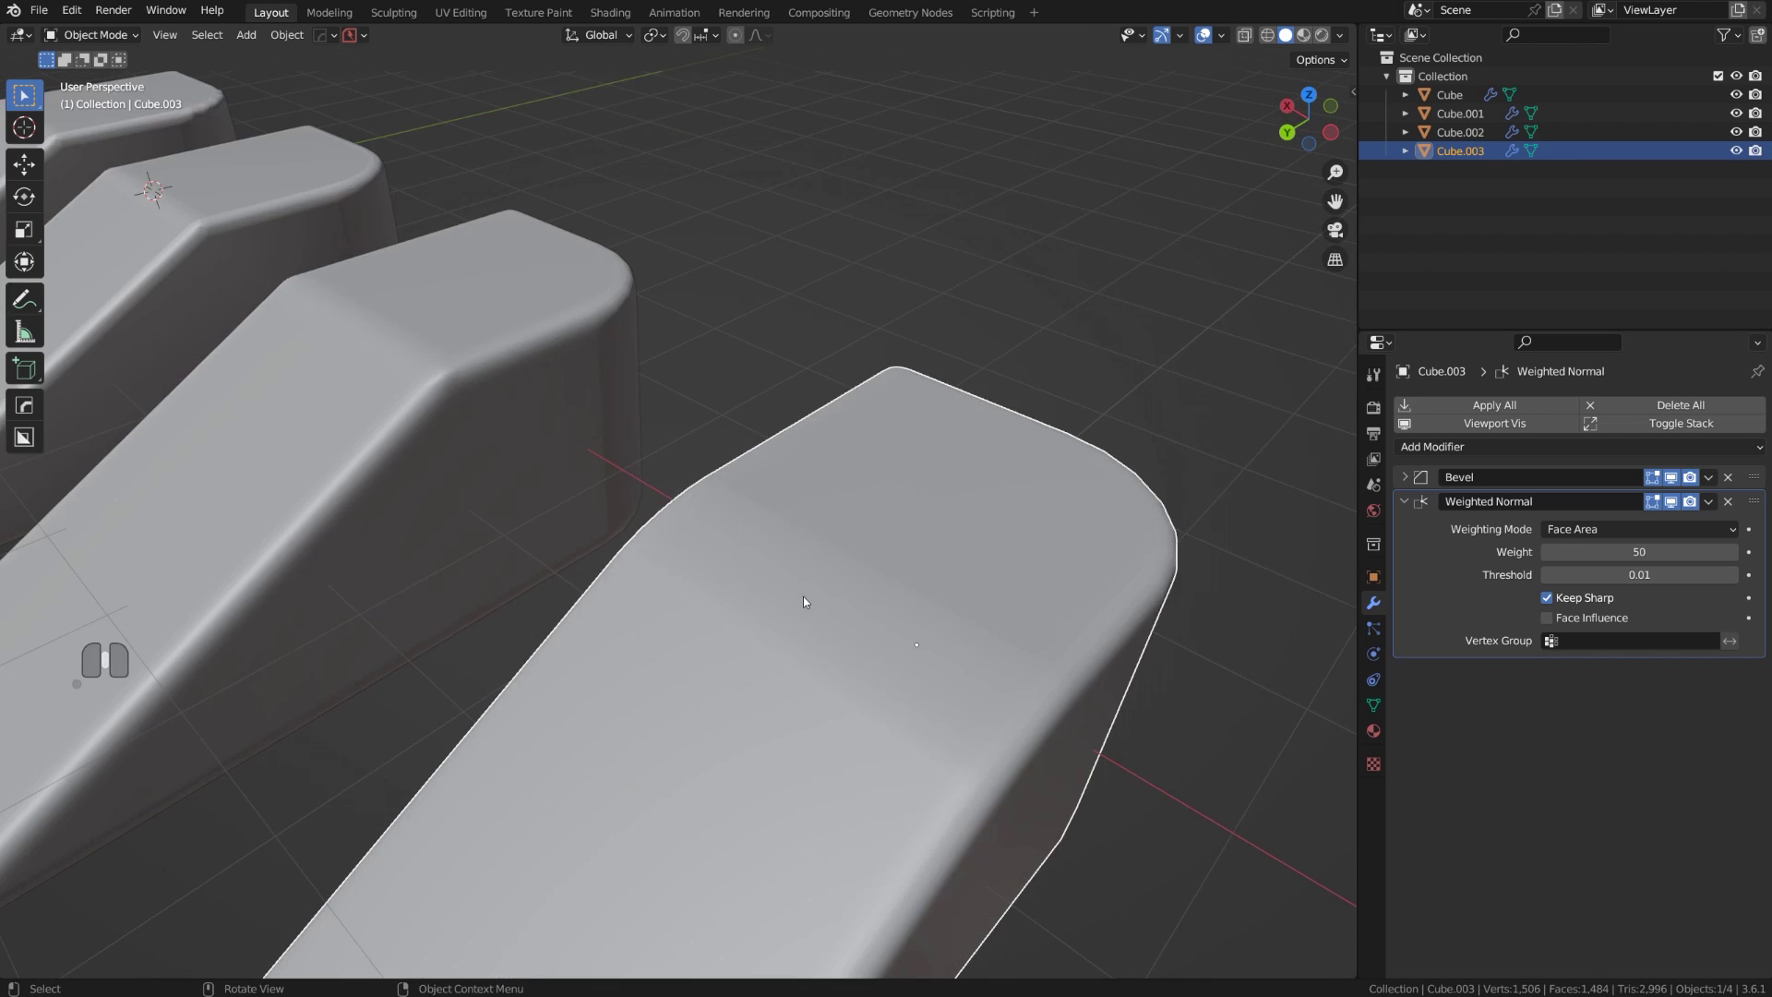
middle_drag(803, 597, 711, 517)
shift+middle_drag(596, 448, 699, 385)
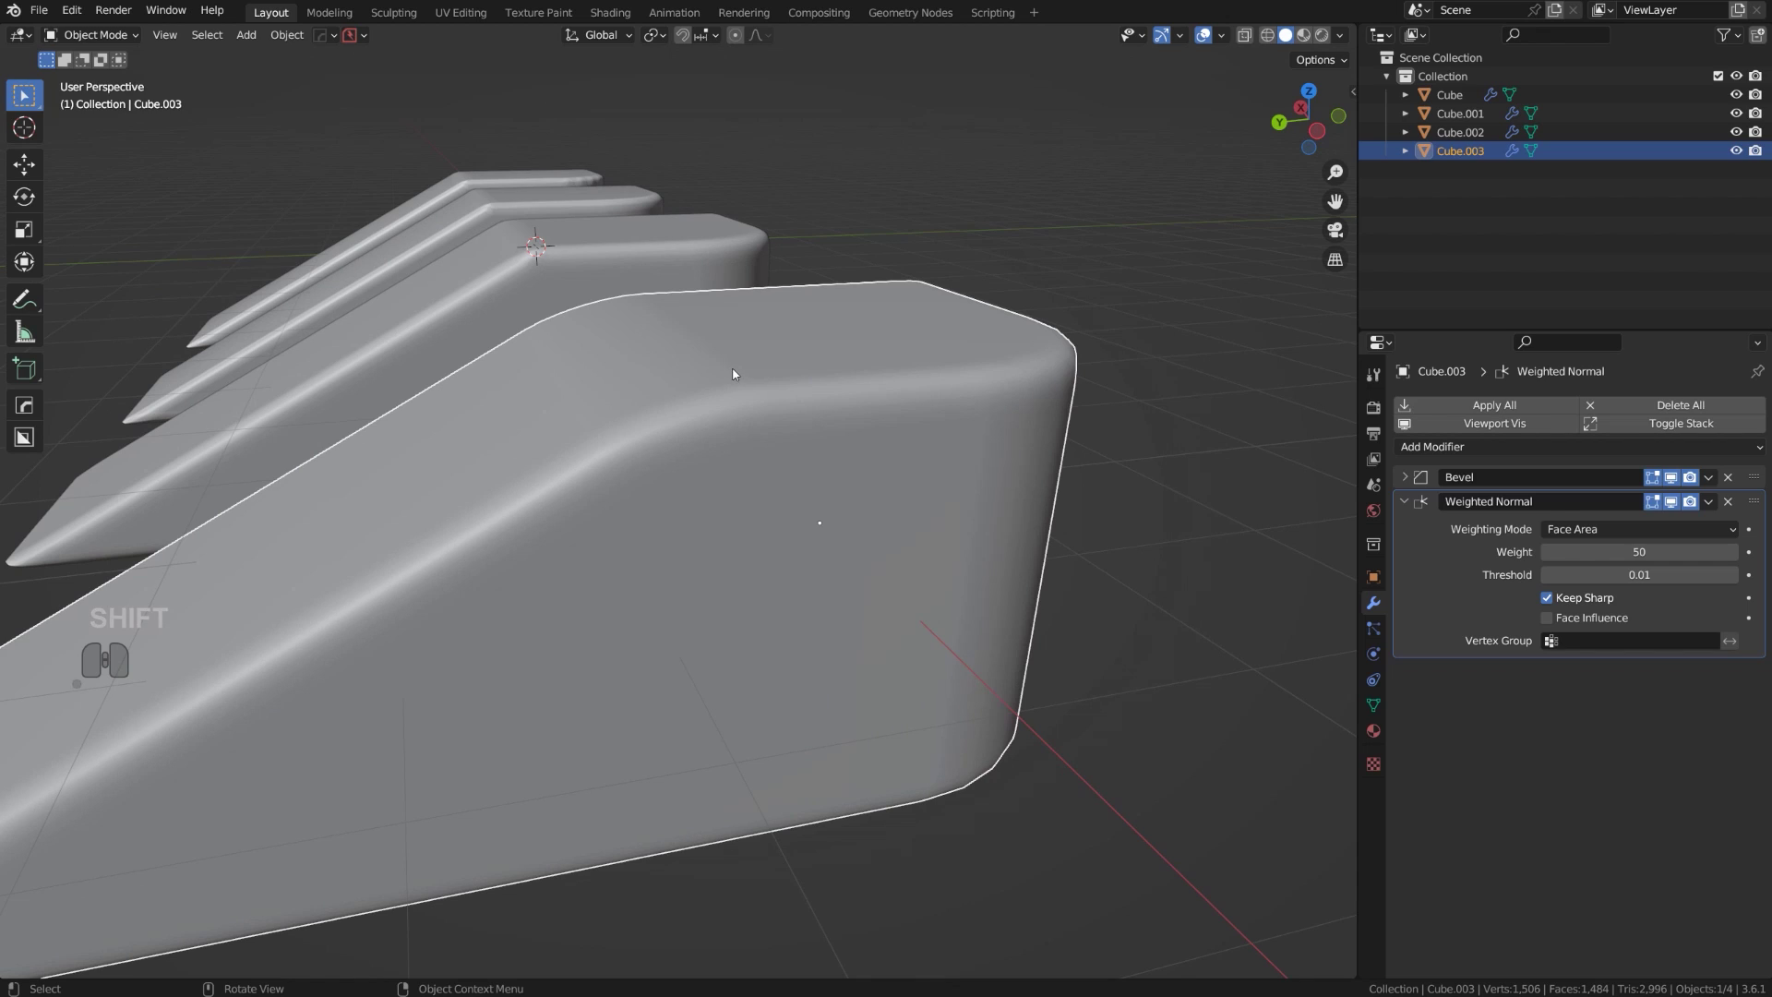
In Edit Mode, select all faces of the bevelled strip and turn them back into a single edge with MESHmachine Unbevel.
key(Tab)
scroll(739, 391, down, 4)
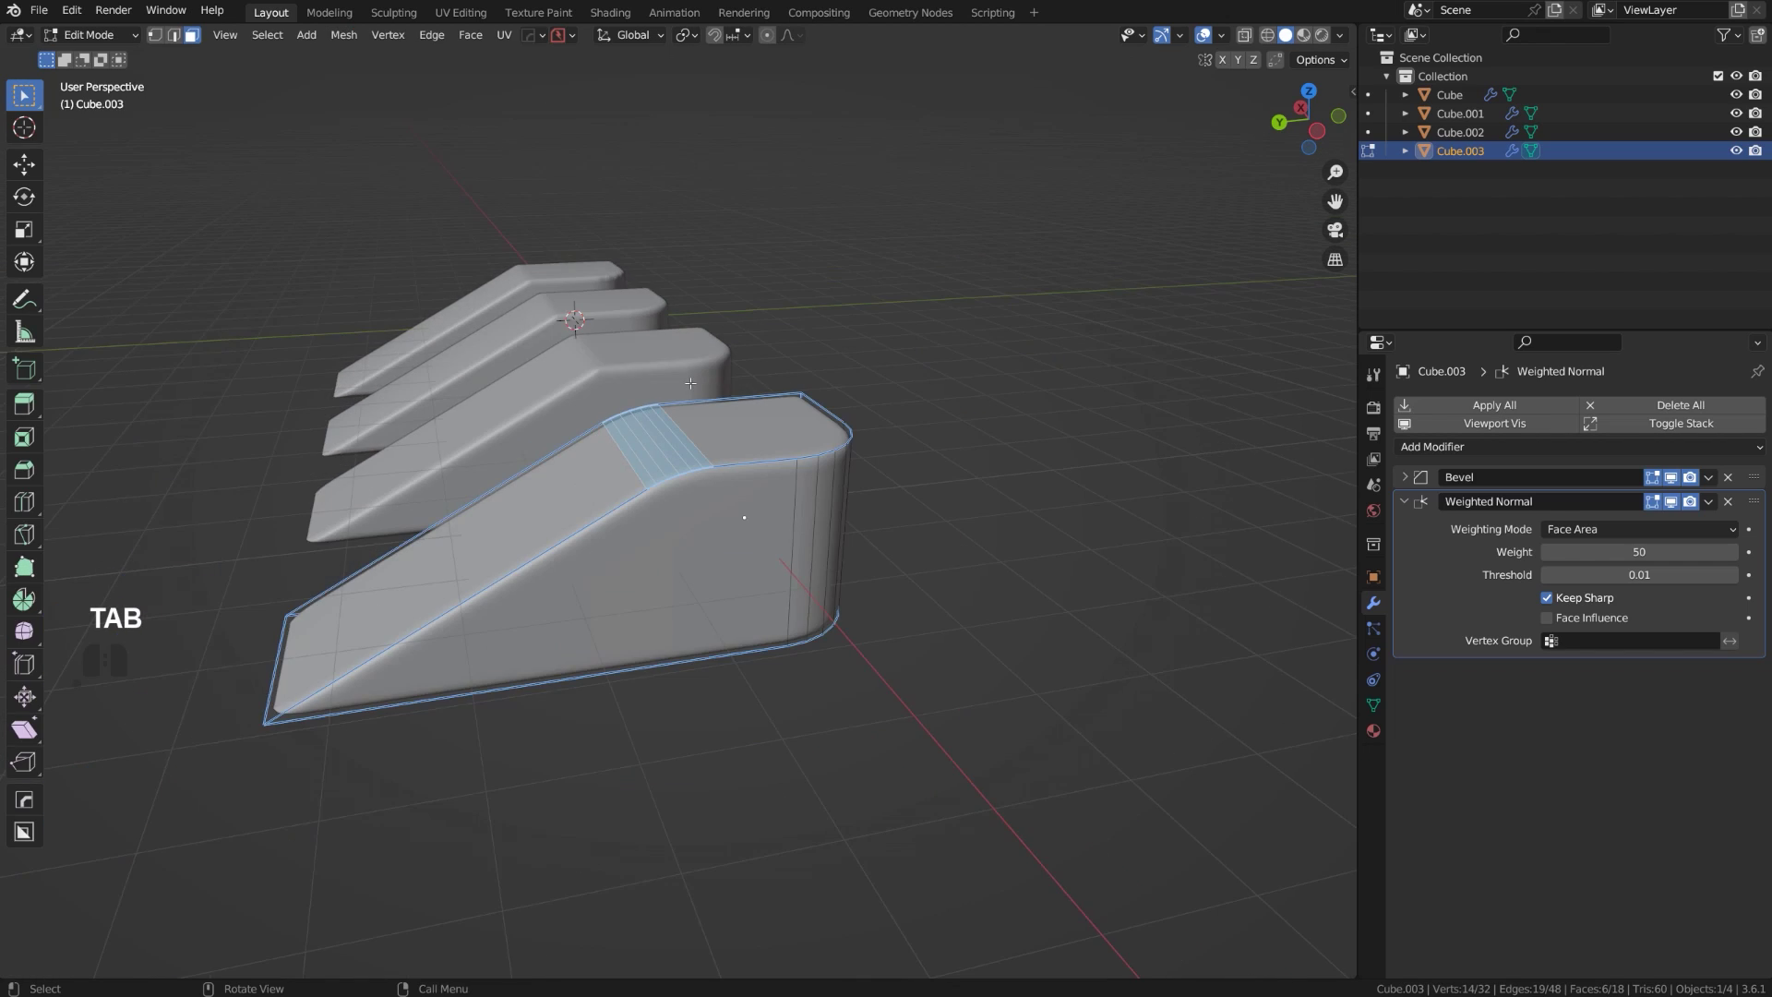
mouse_move(715, 393)
middle_down()
mouse_move(842, 482)
mouse_move(955, 497)
mouse_move(845, 475)
mouse_move(689, 398)
mouse_move(710, 399)
middle_up()
scroll(757, 415, up, 2)
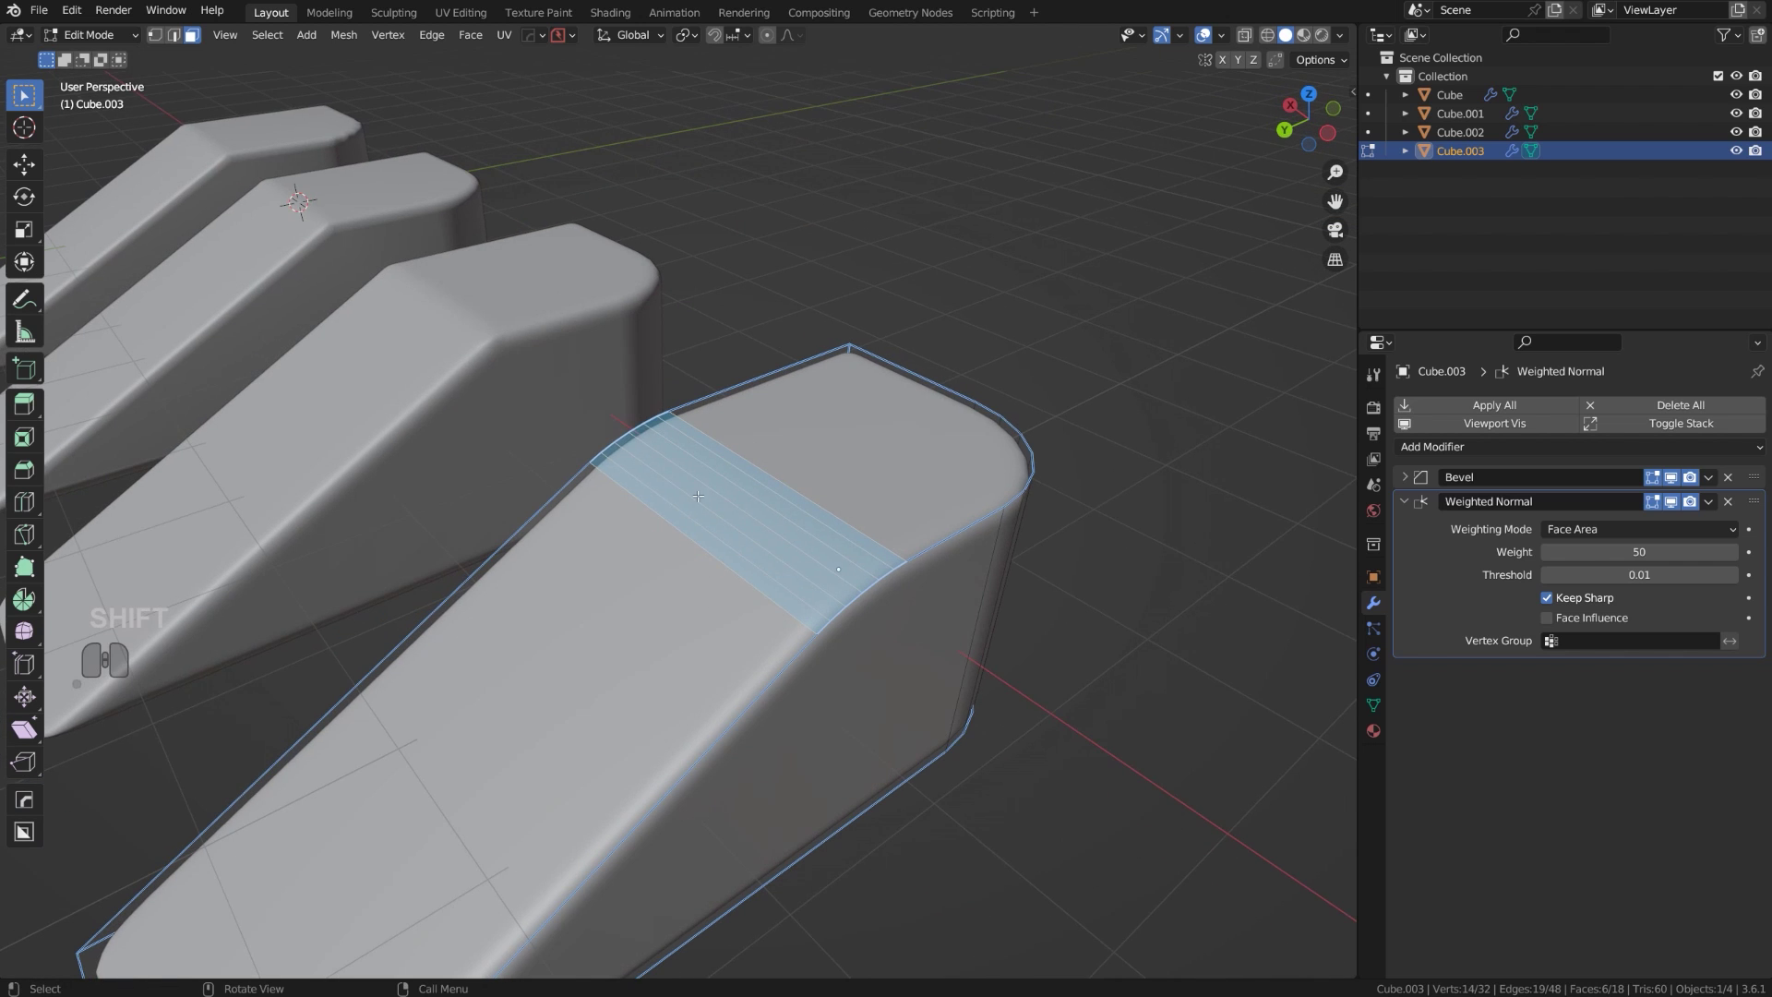
shift+middle_drag(698, 495, 682, 459)
scroll(682, 459, up, 3)
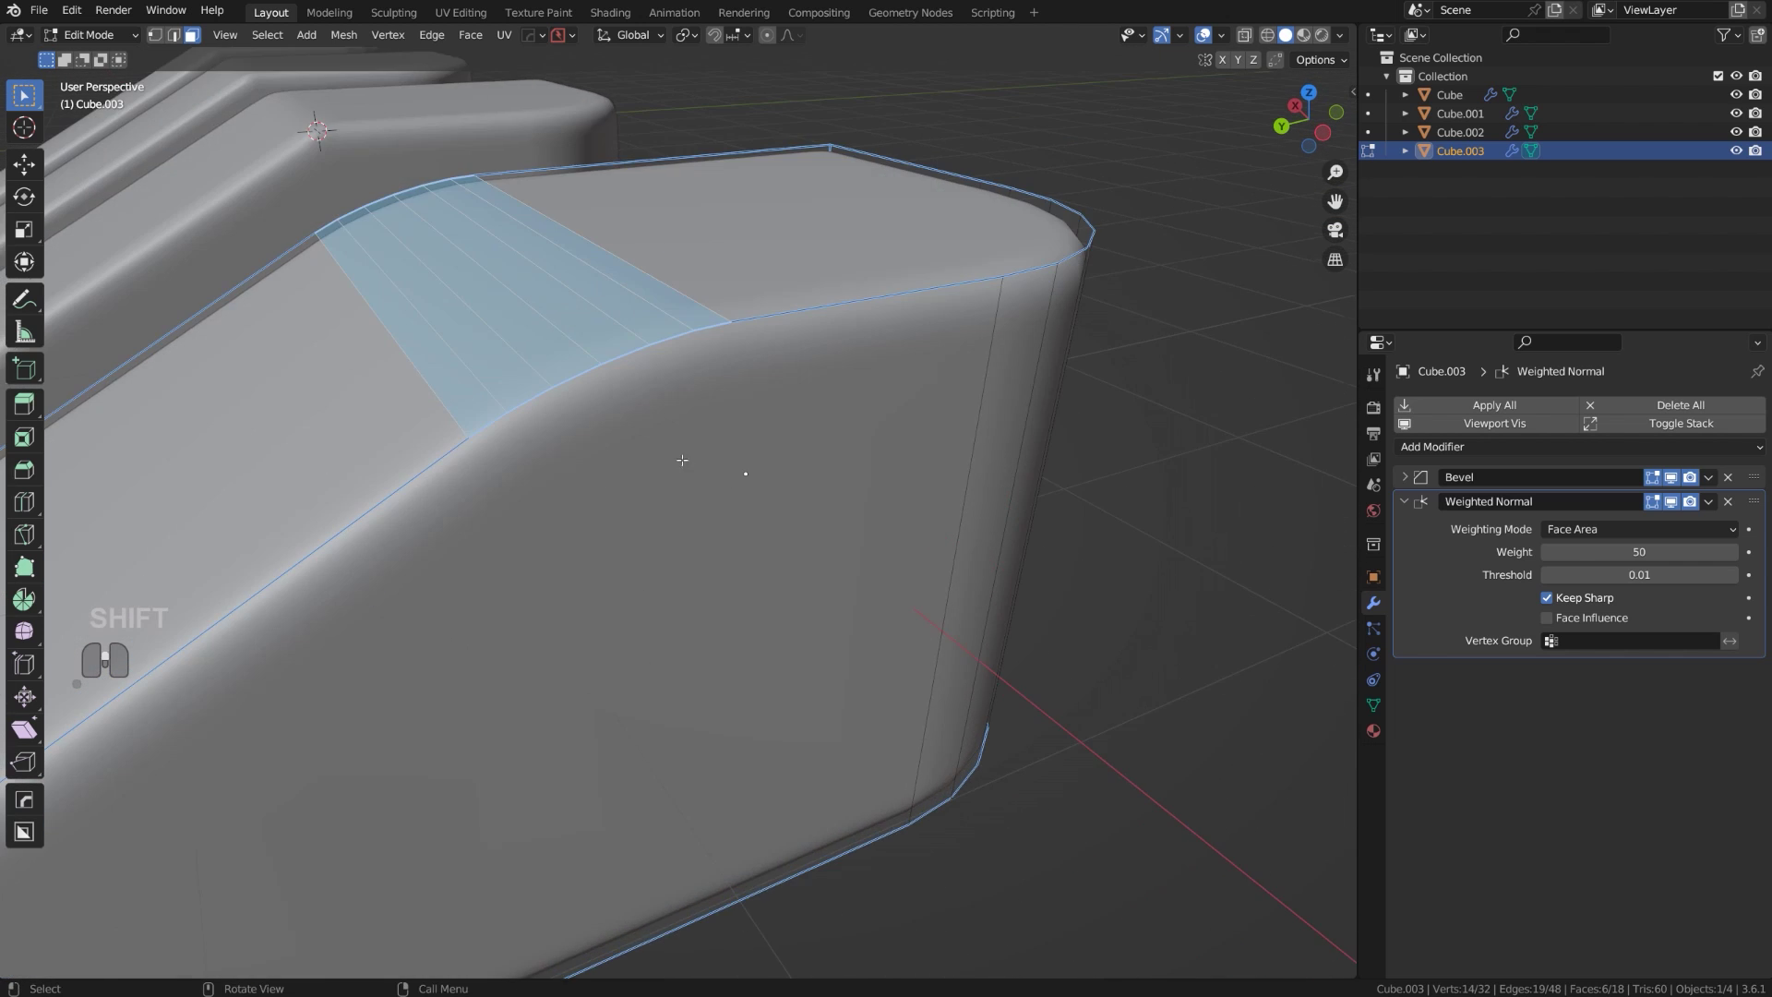
scroll(682, 459, down, 3)
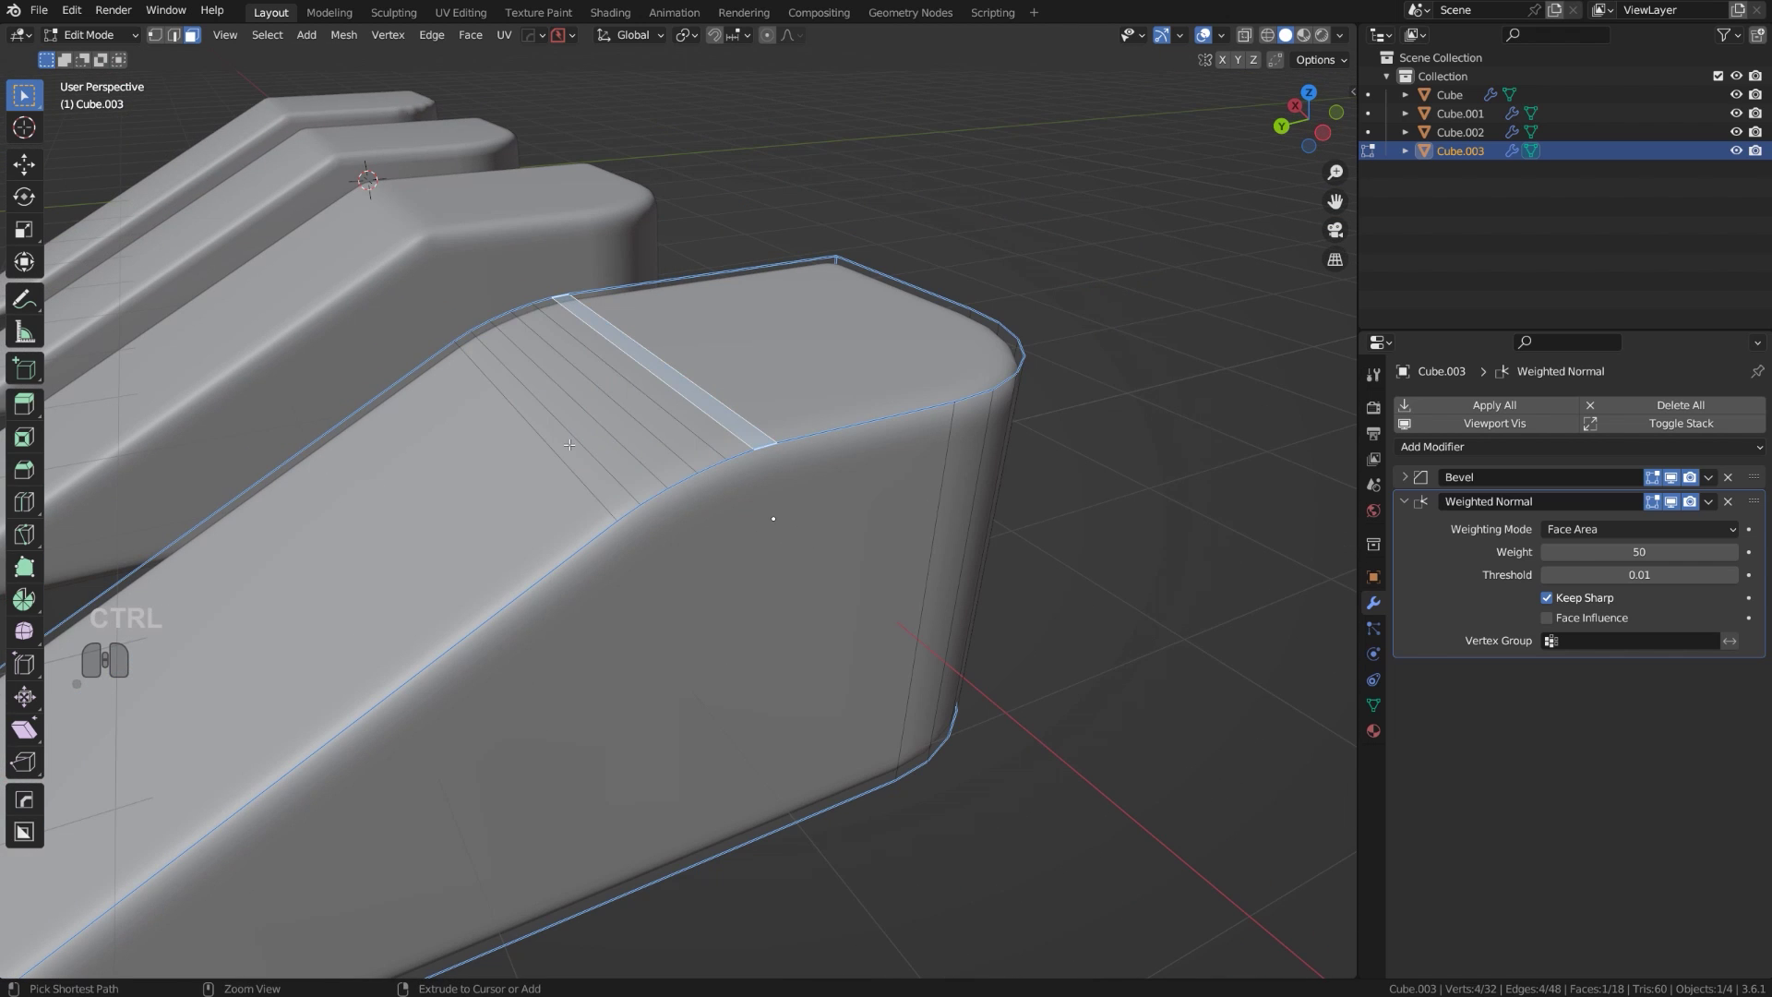
ctrl+click(581, 443)
key(y)
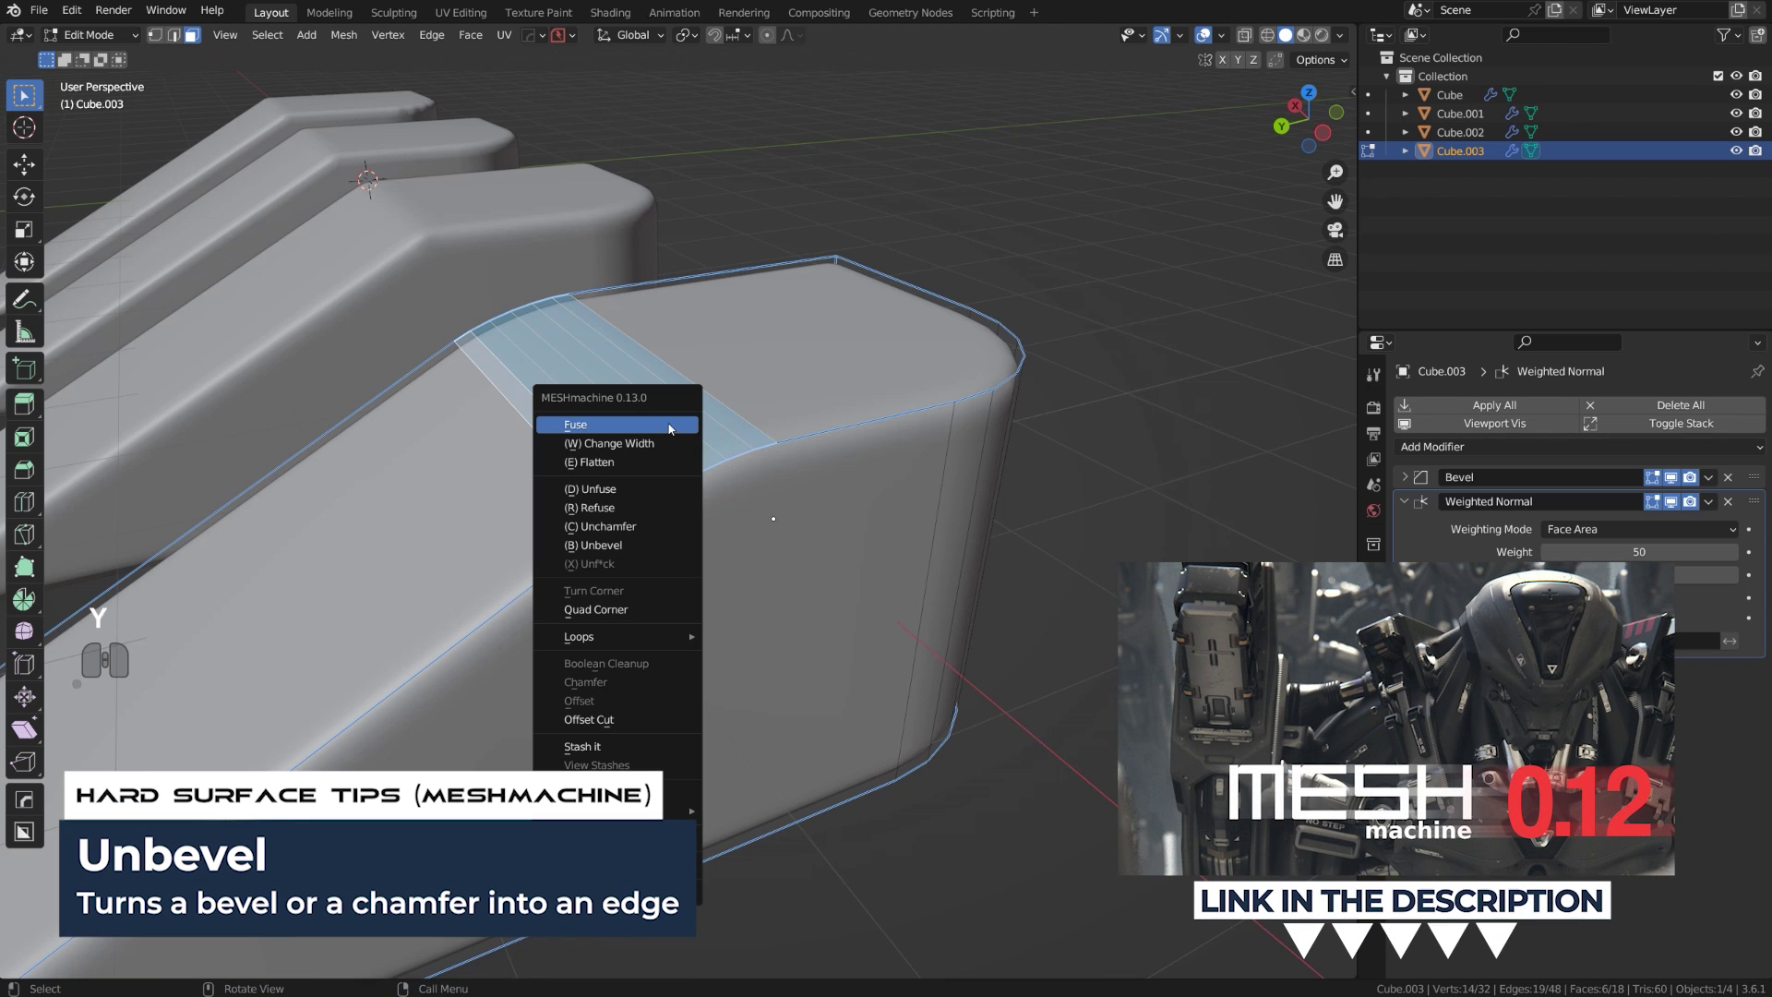
click(668, 543)
click(667, 536)
Bevel the restored edge between slope and top face to a width of 0.46 m with 6 segments.
middle_drag(667, 536, 664, 482)
scroll(690, 473, down, 3)
scroll(760, 458, up, 4)
middle_drag(756, 519, 735, 501)
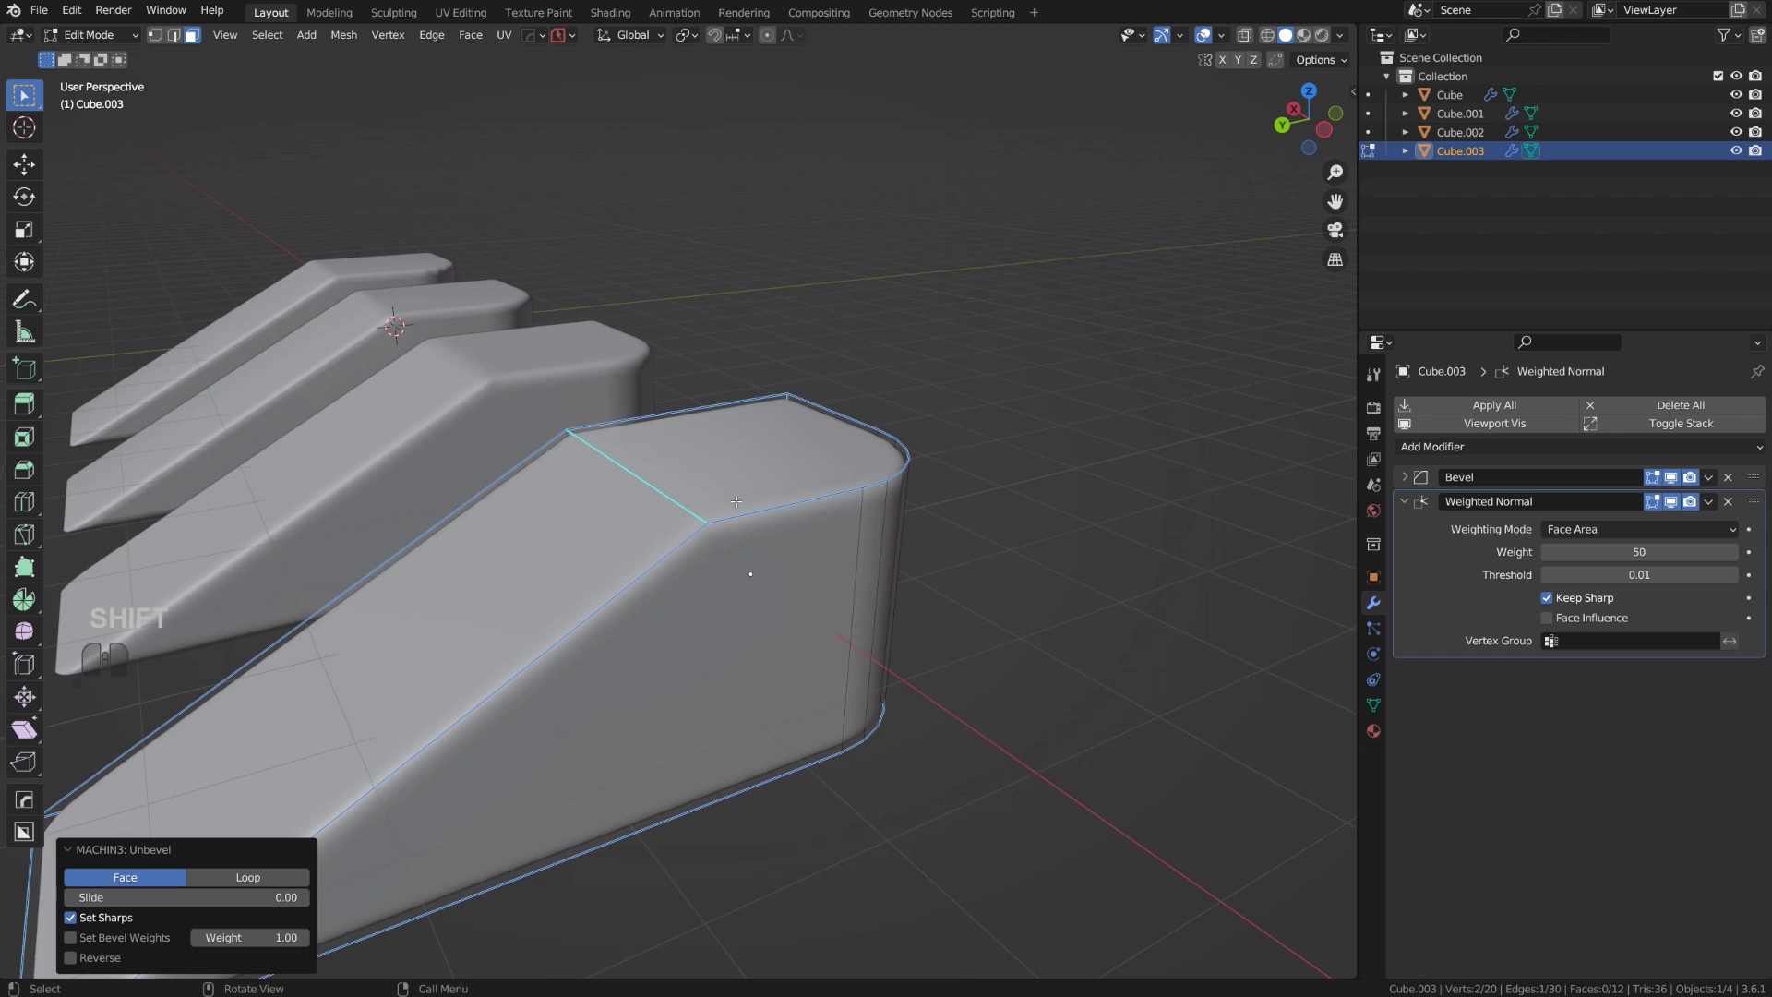
click(832, 506)
middle_drag(573, 478, 611, 507)
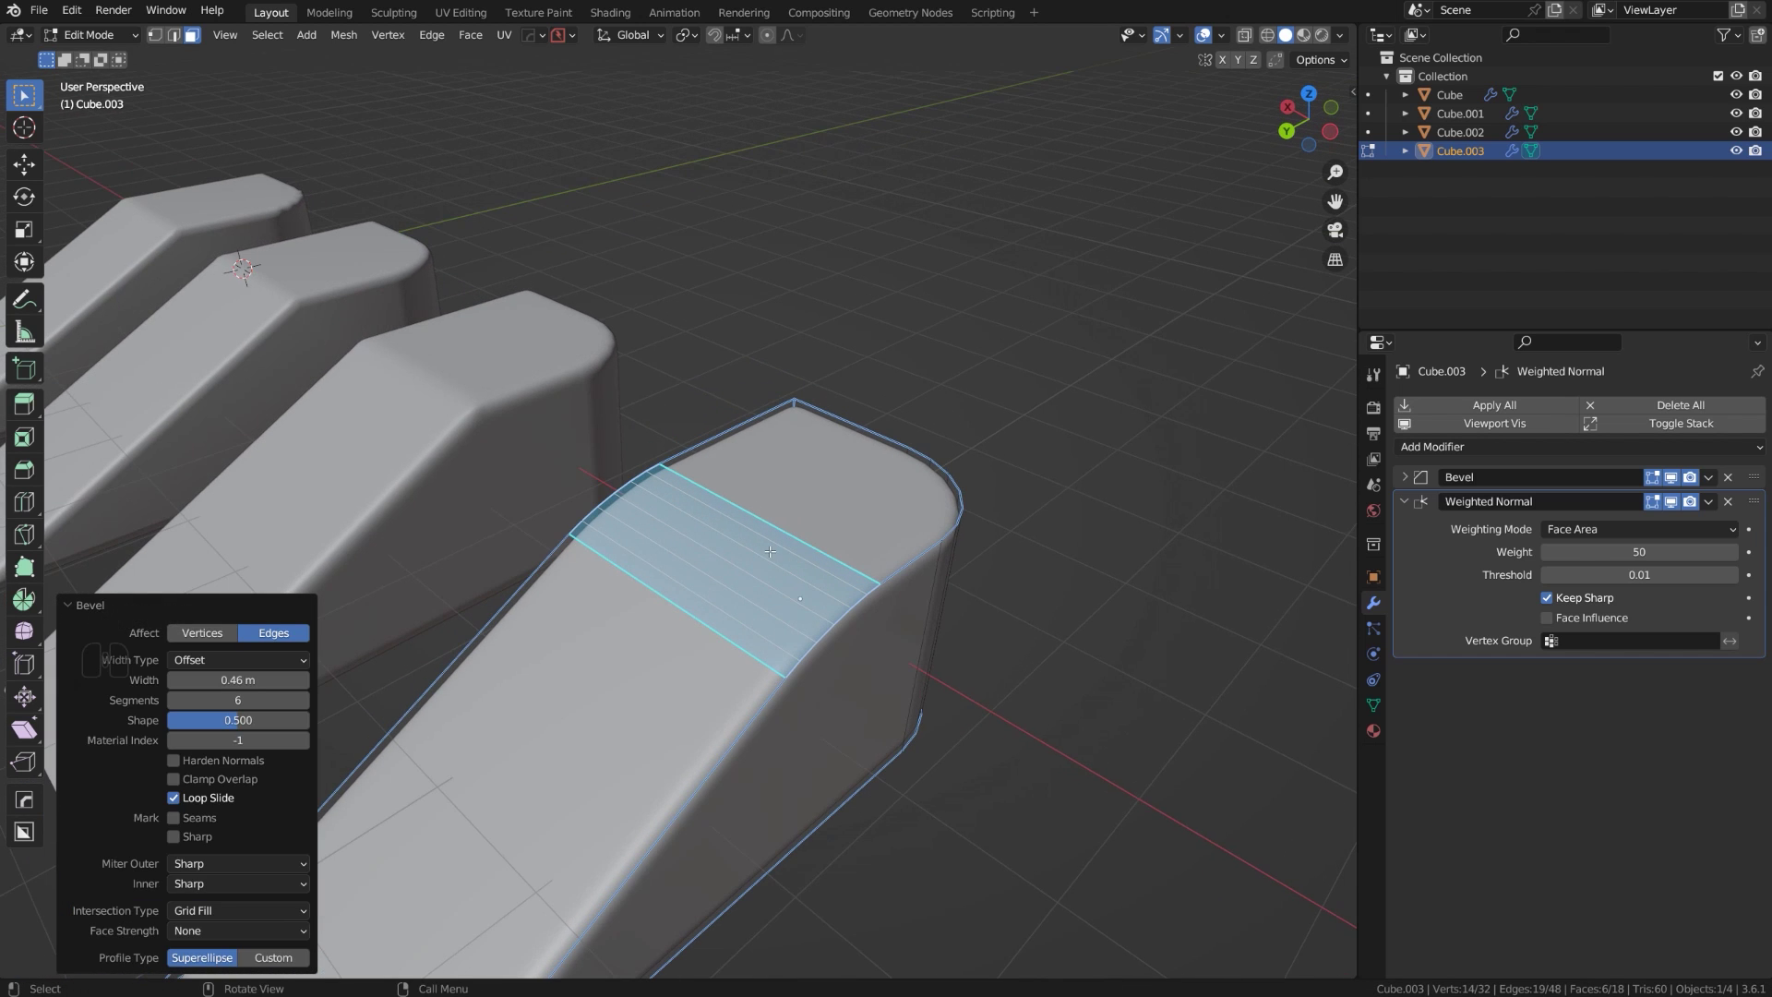
middle_drag(944, 575, 854, 502)
middle_drag(720, 574, 768, 582)
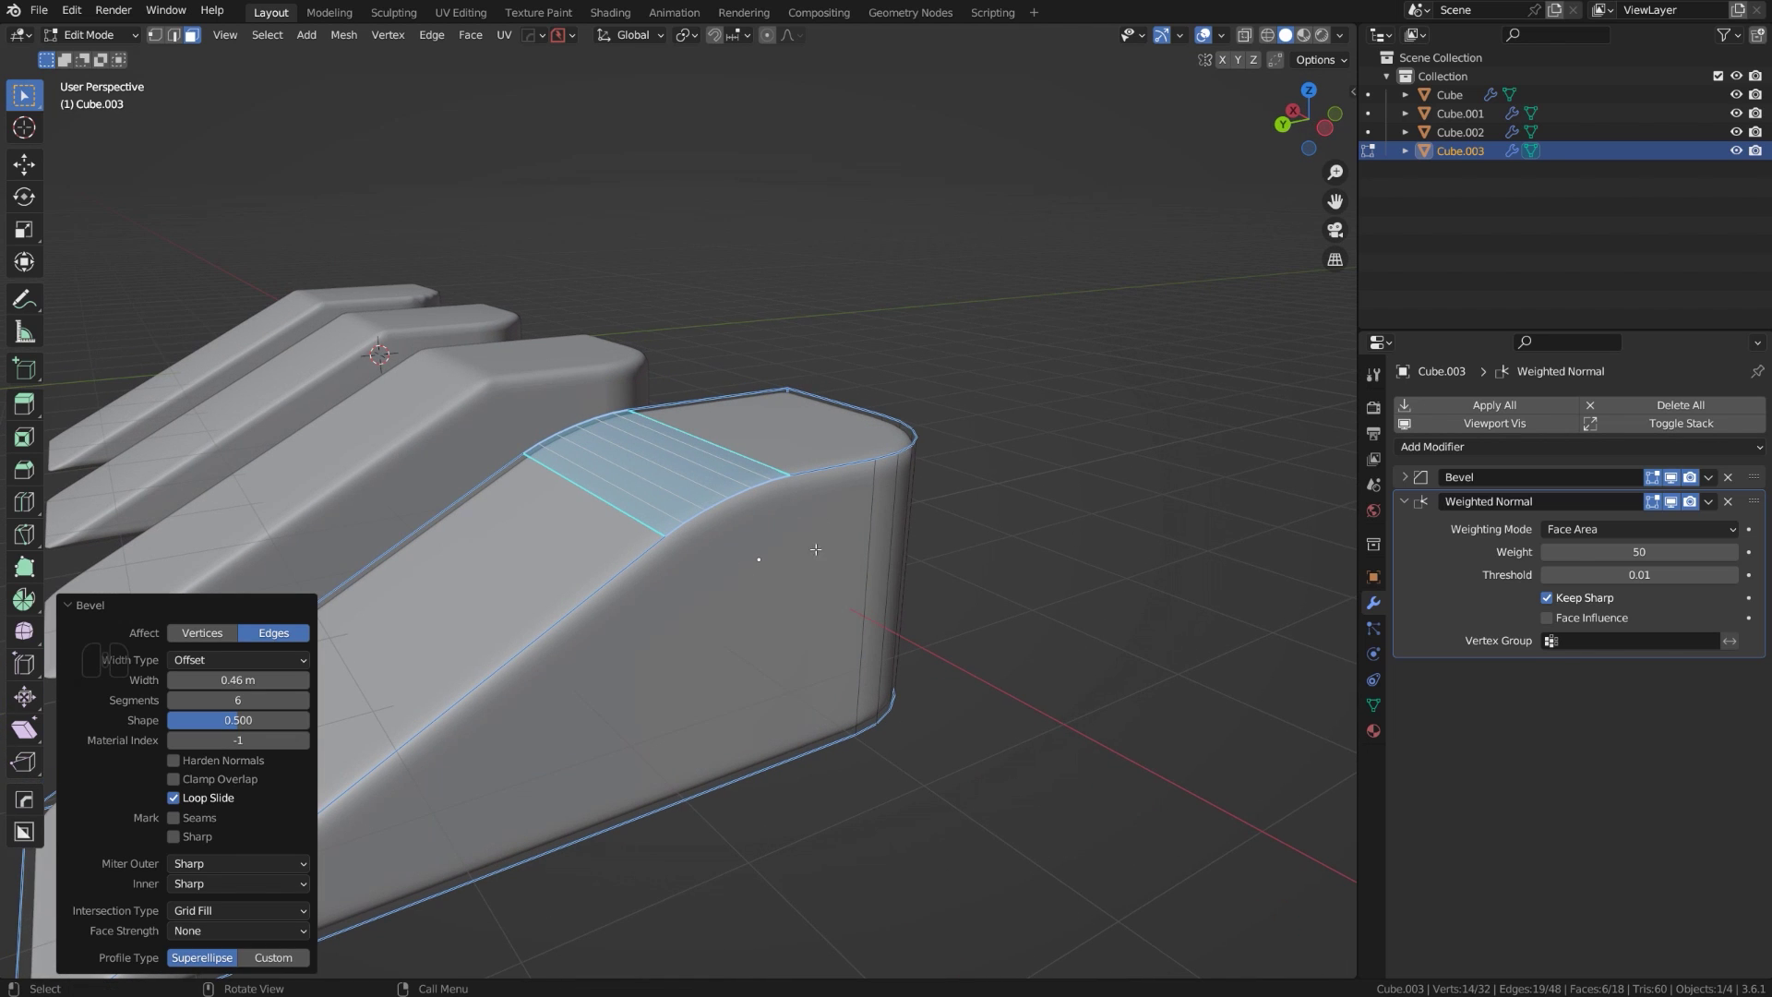
Rebuild the bevel strip with MESHmachine Refuse at 7 segments, tension 0.81 and width -0.215, and return to Object Mode.
key(Tab)
middle_drag(728, 452, 736, 491)
key(Tab)
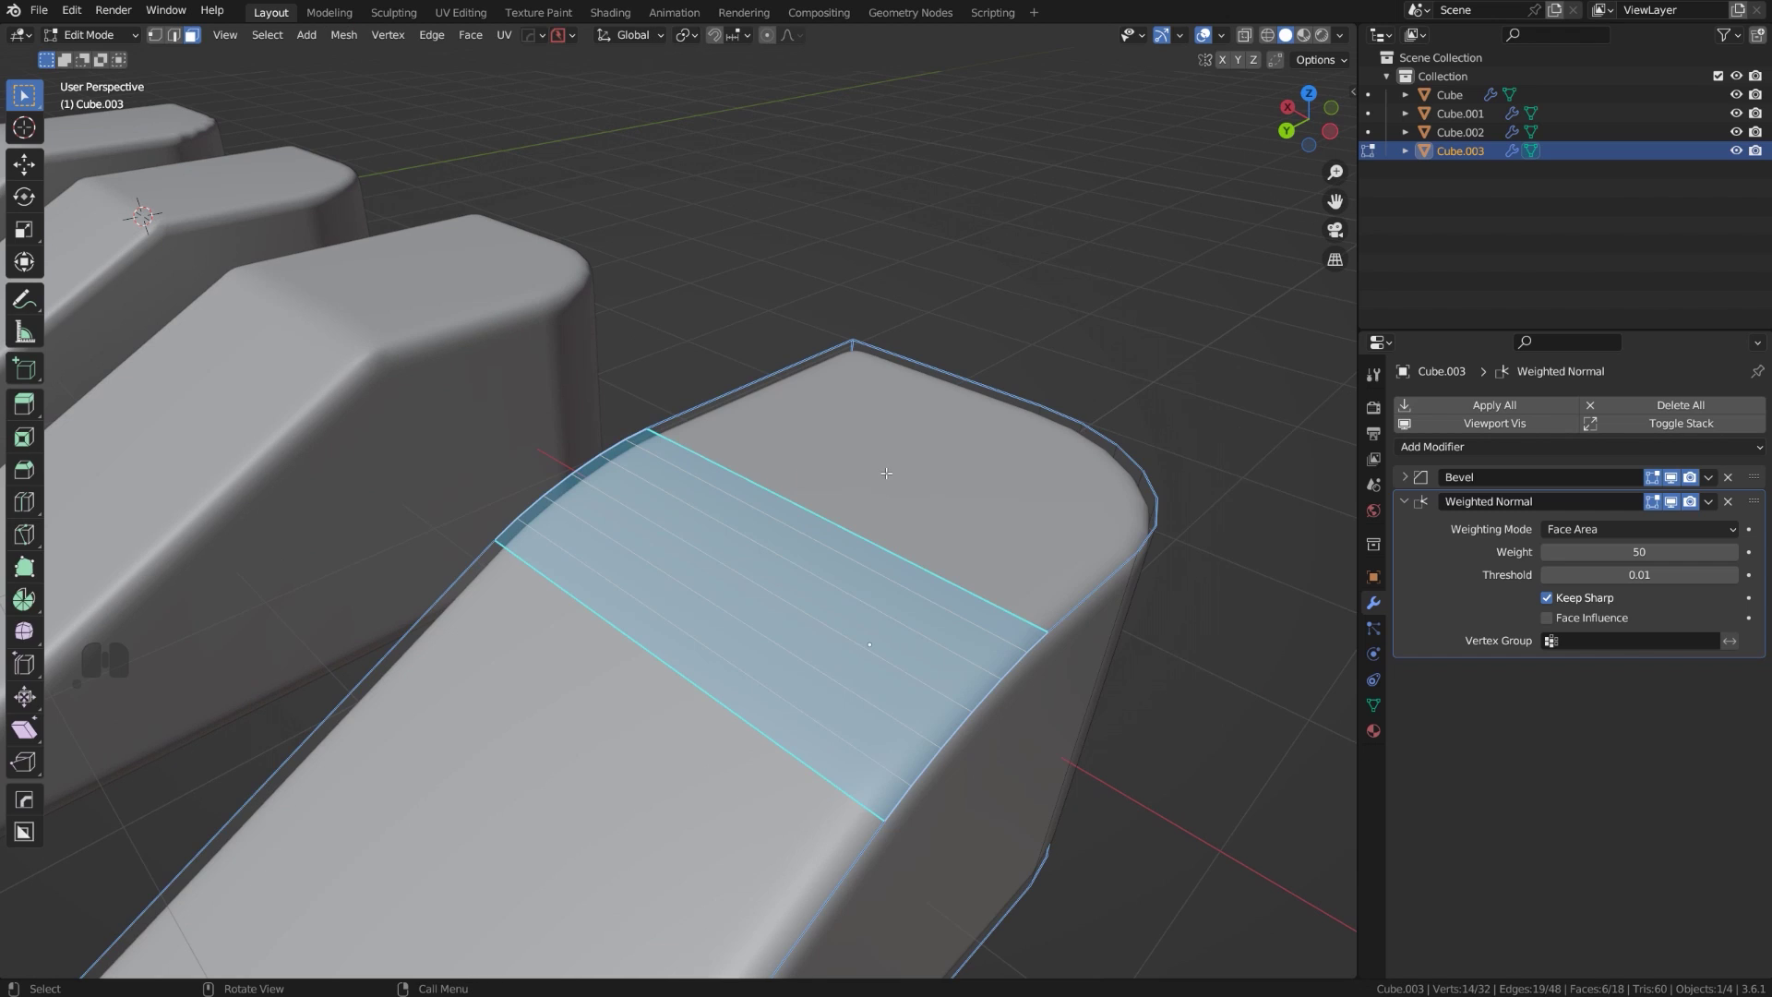
key(y)
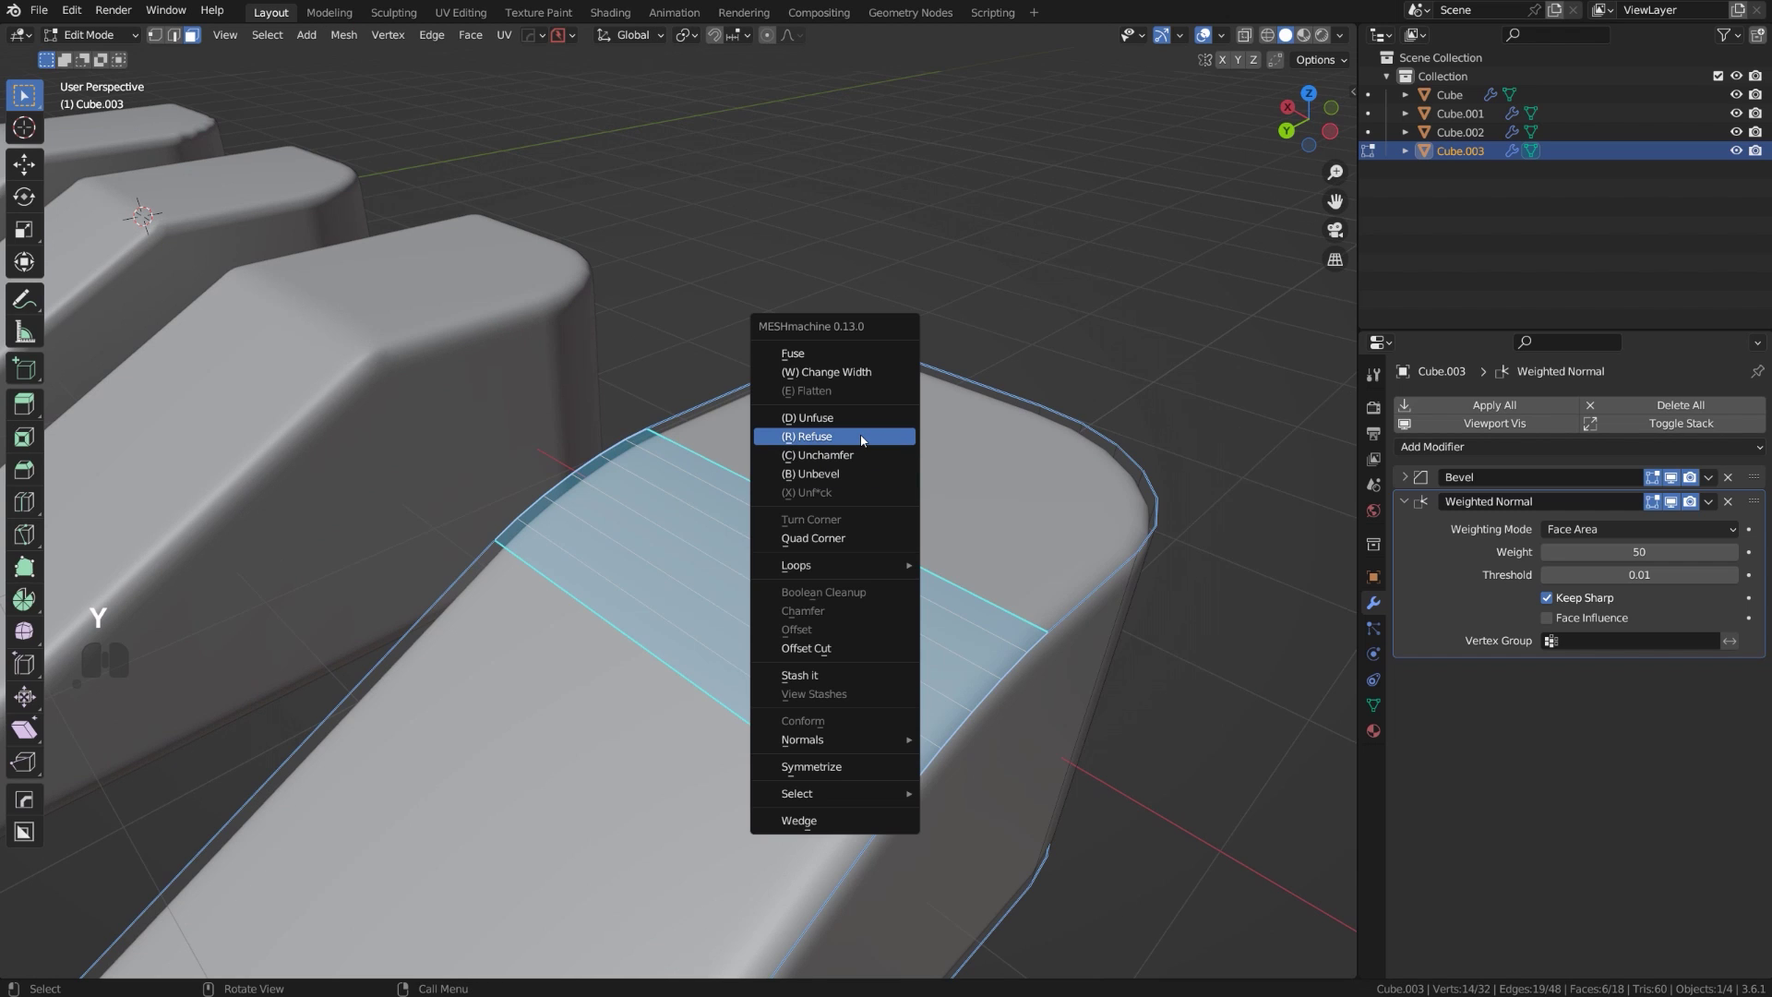
click(861, 436)
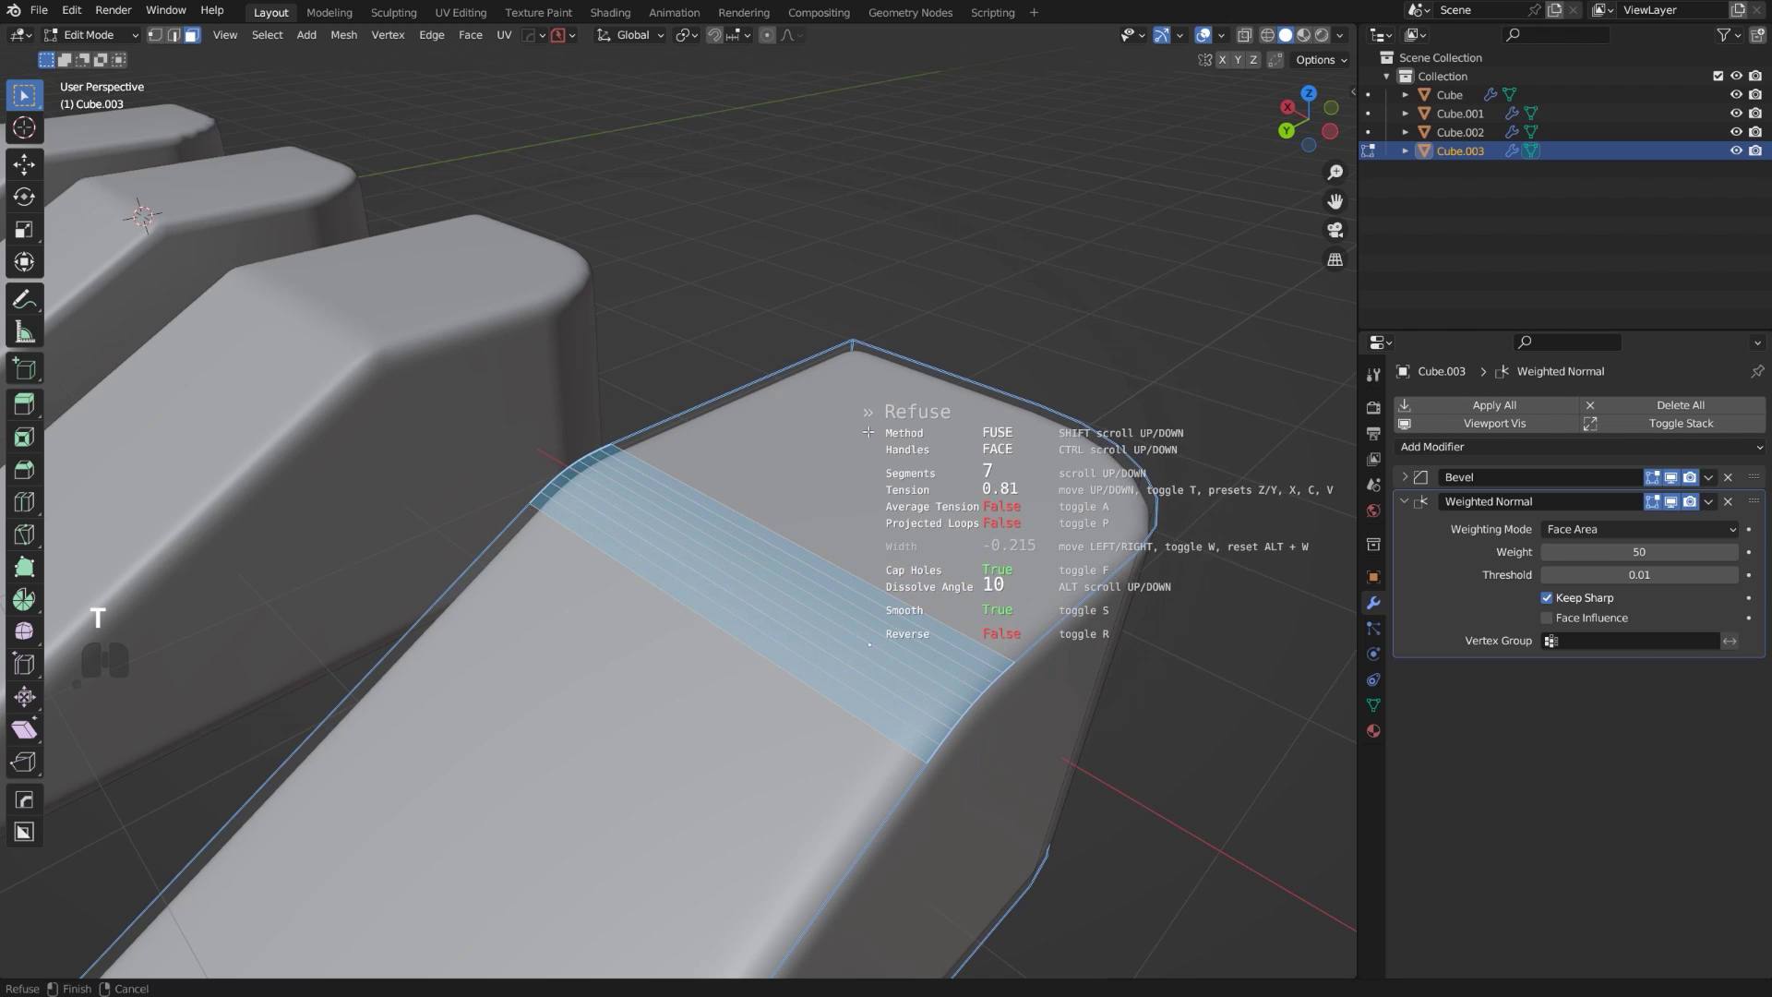
click(877, 426)
middle_drag(877, 426, 515, 478)
key(Tab)
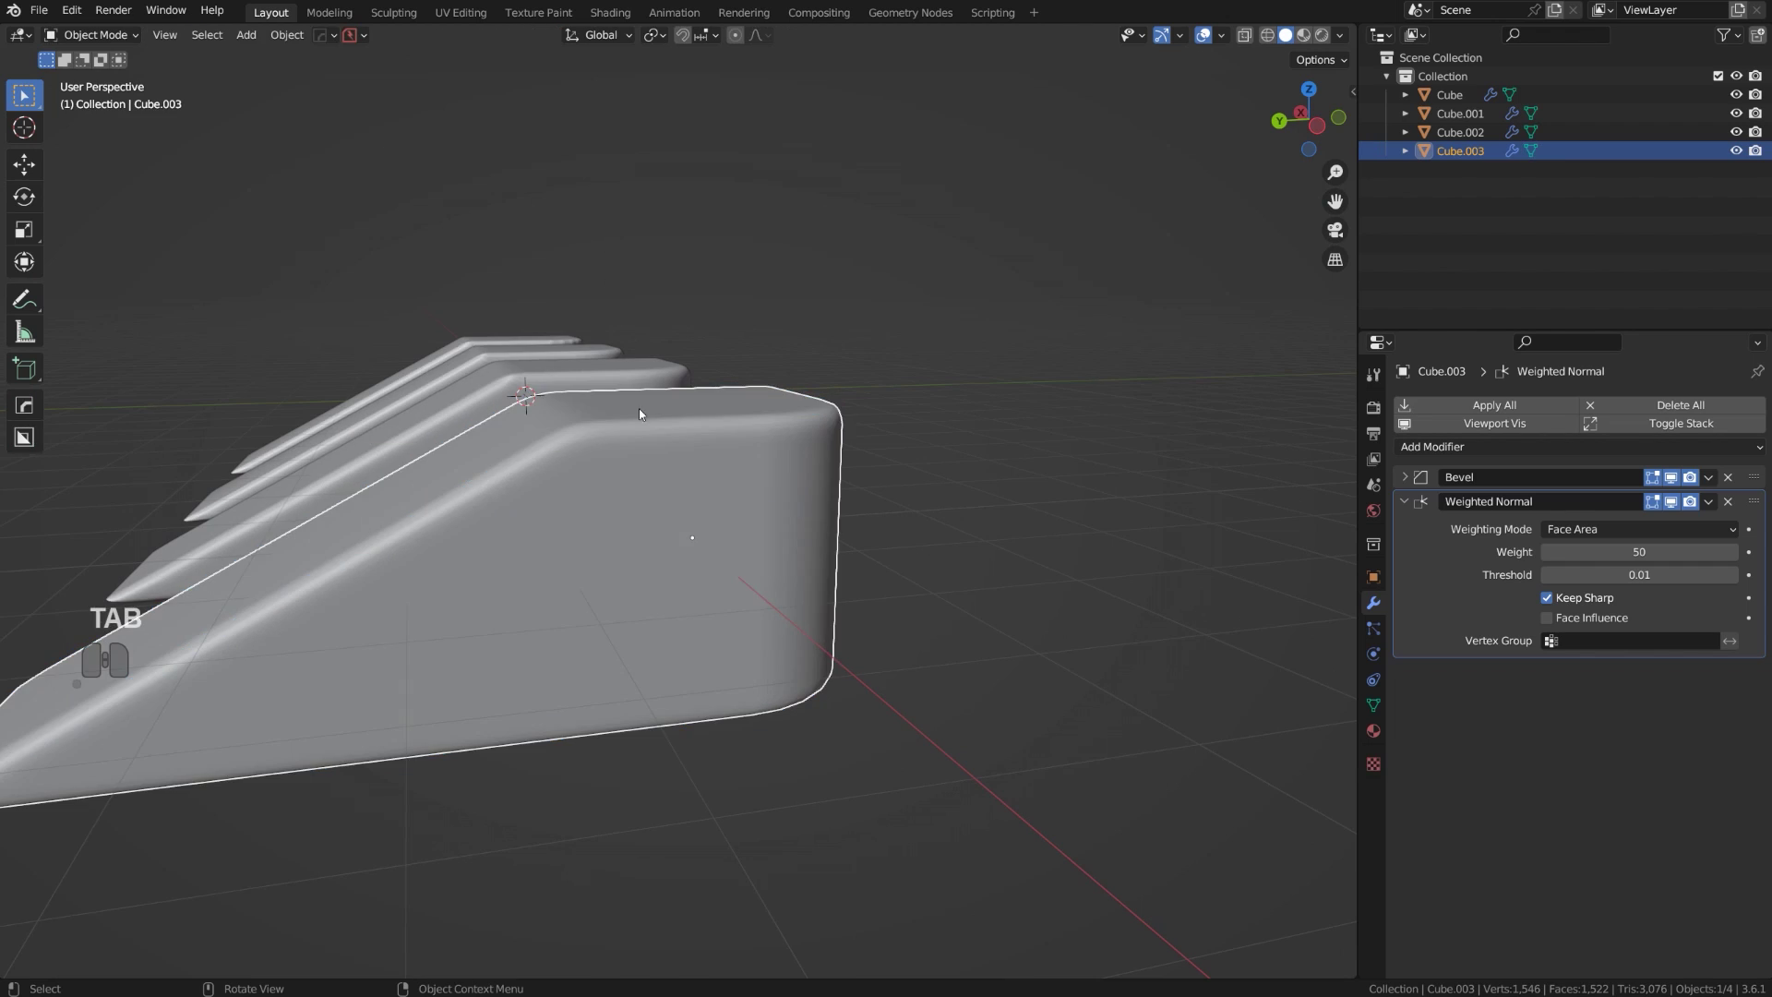
Examine the refused transition and compare the shading of all four ramps from several angles.
middle_drag(639, 408, 633, 644)
middle_drag(801, 539, 869, 499)
scroll(870, 498, down, 8)
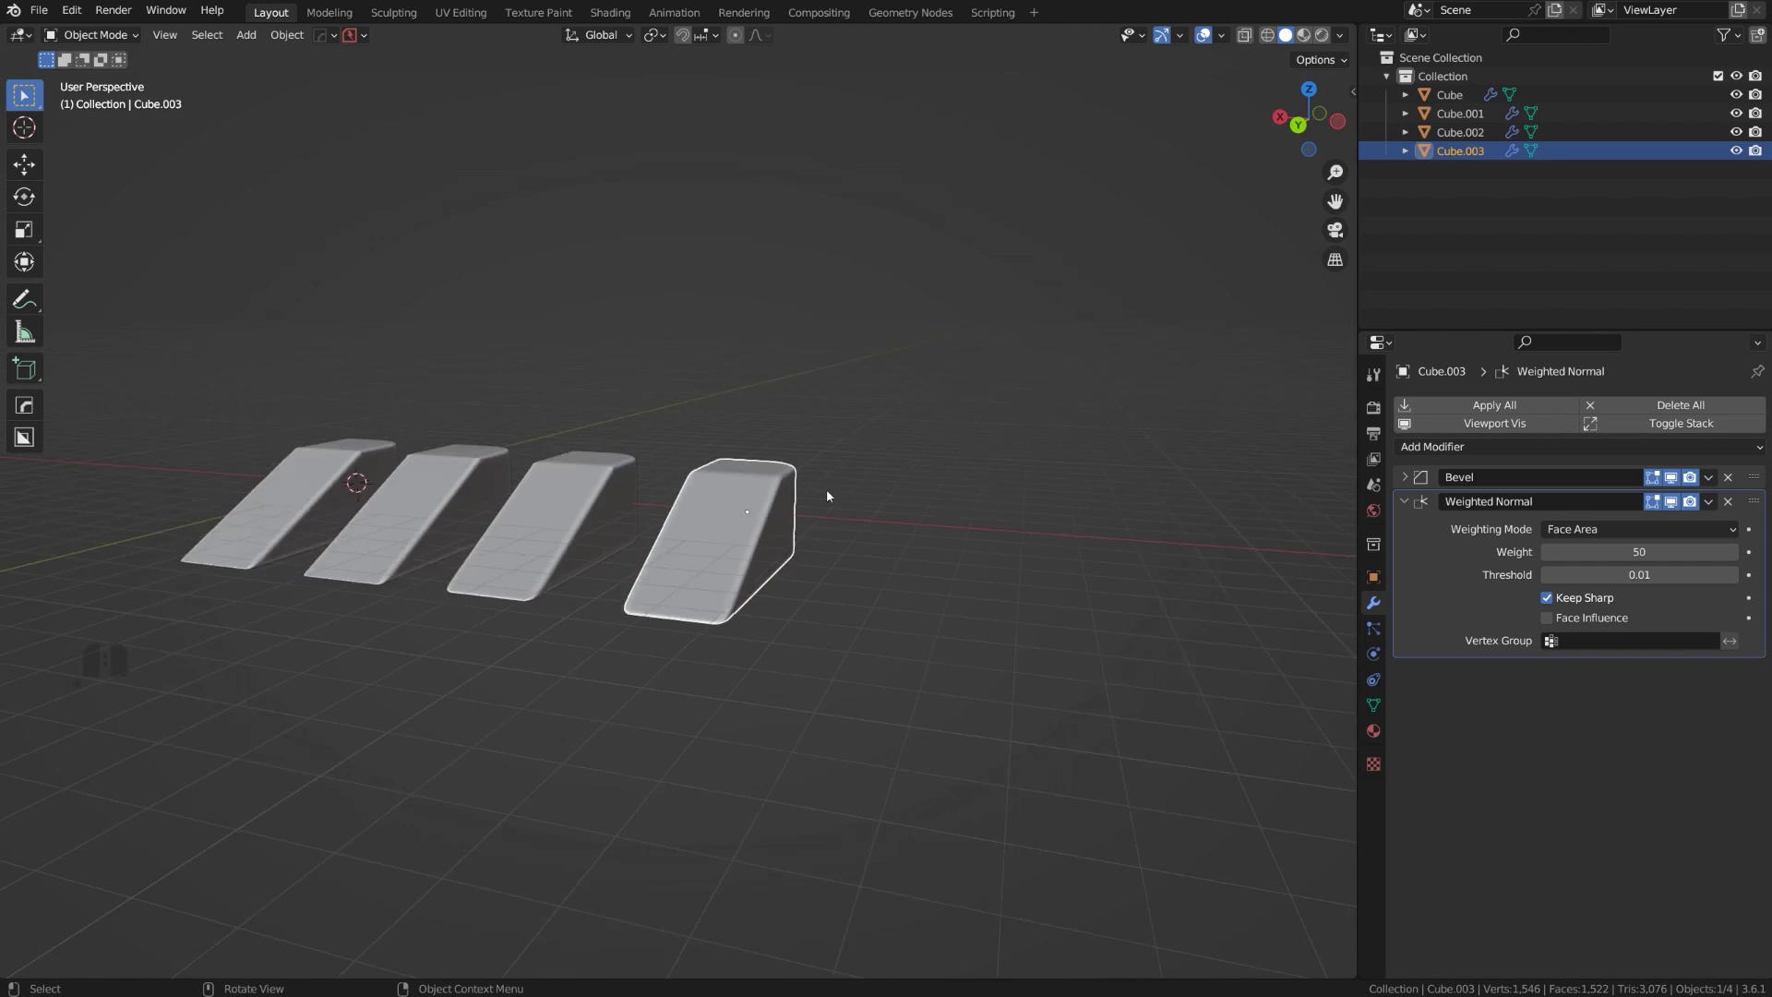
middle_drag(739, 470, 701, 533)
scroll(702, 516, up, 4)
scroll(694, 423, up, 3)
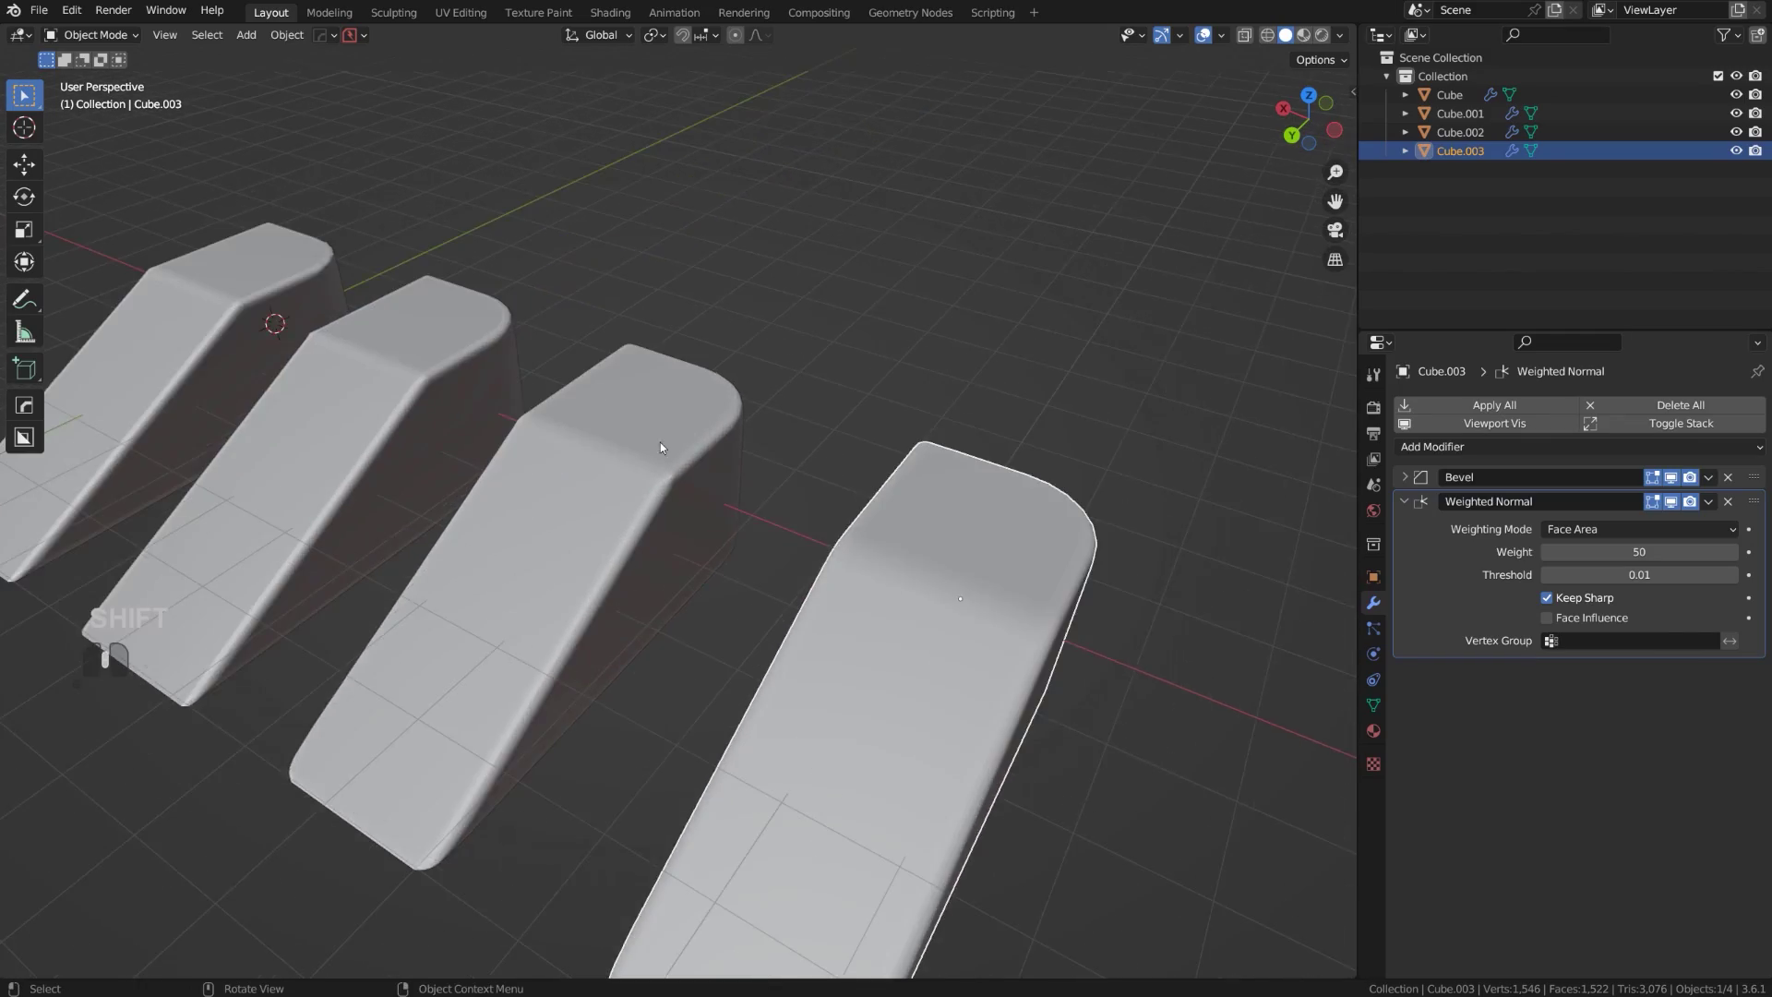